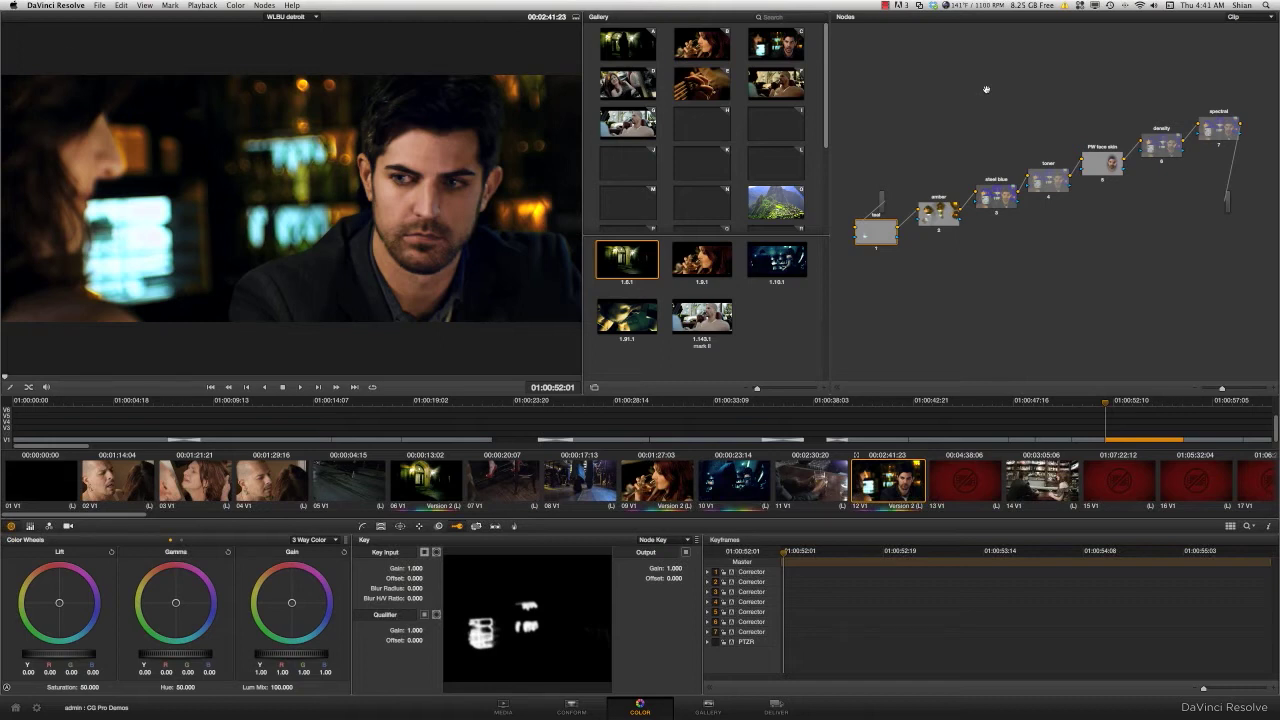
Load Version 1 of clip 12, move its single node slightly lower, and play back the shot.
{"action": "key", "text": "super+b"}
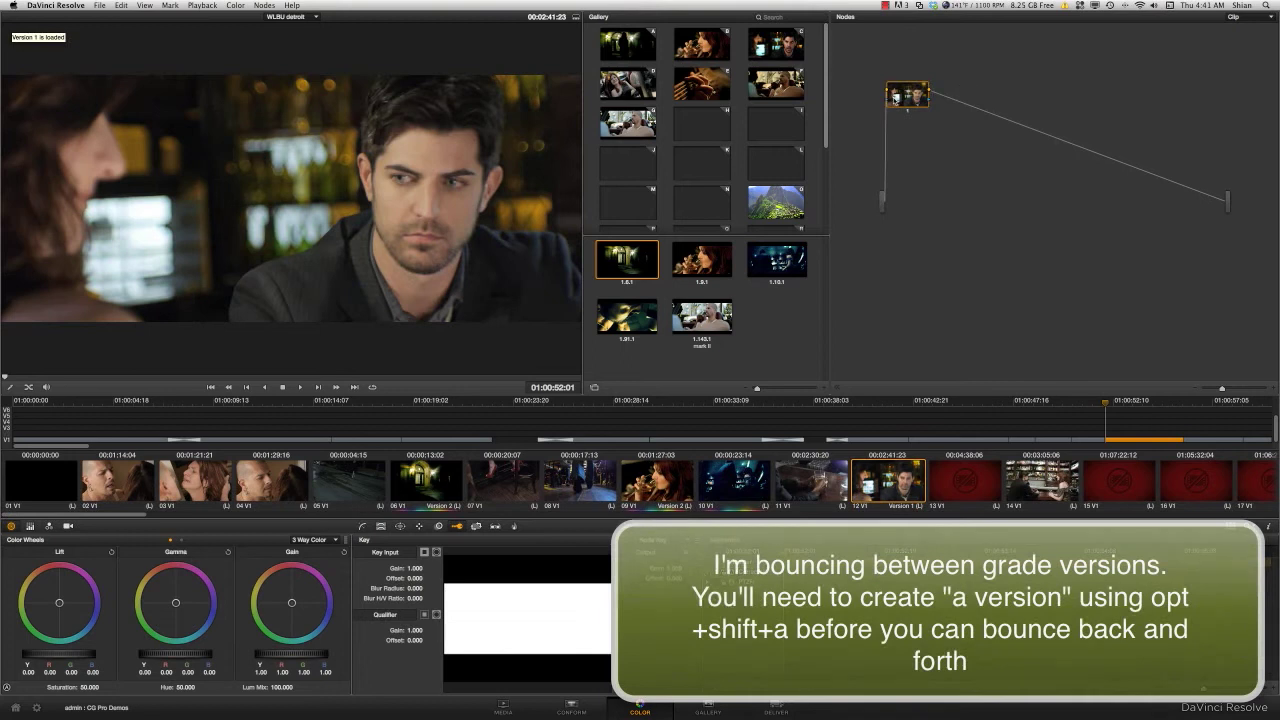
{"action": "left_click_drag", "start_coordinate": [895, 97], "coordinate": [916, 162]}
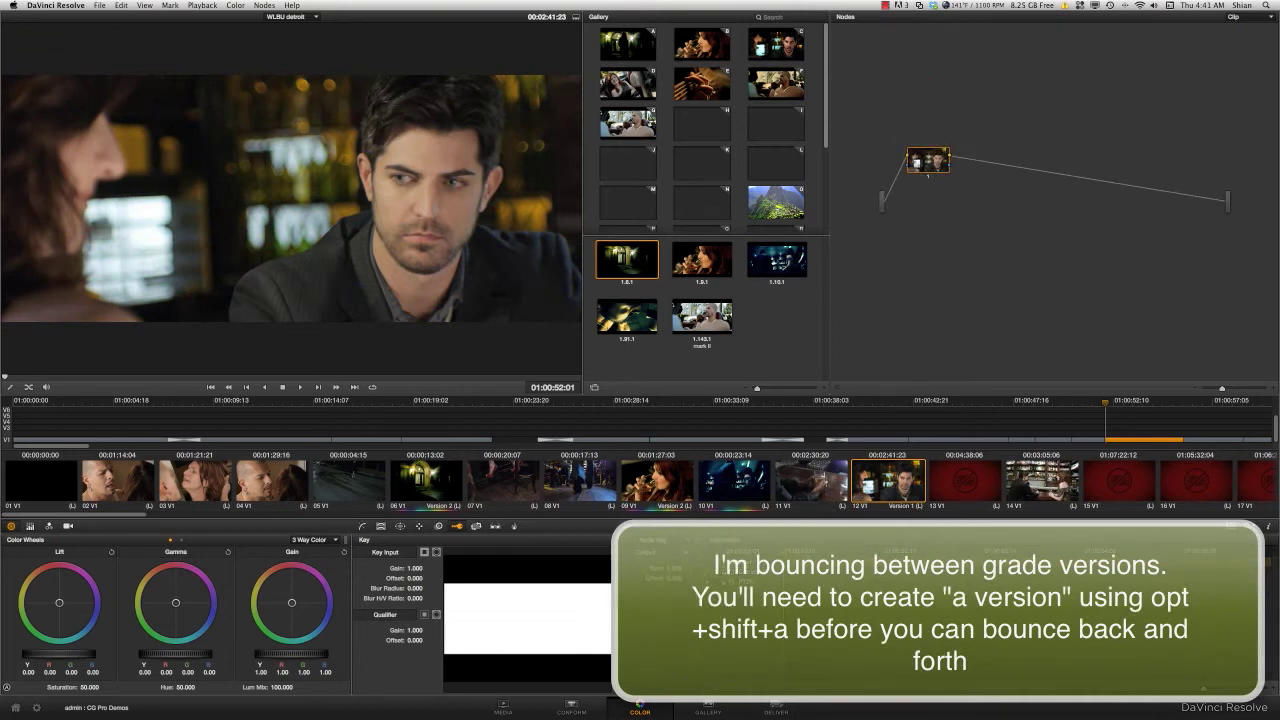
{"action": "key", "text": "space"}
{"action": "key", "text": "Up"}
{"action": "key", "text": "space"}
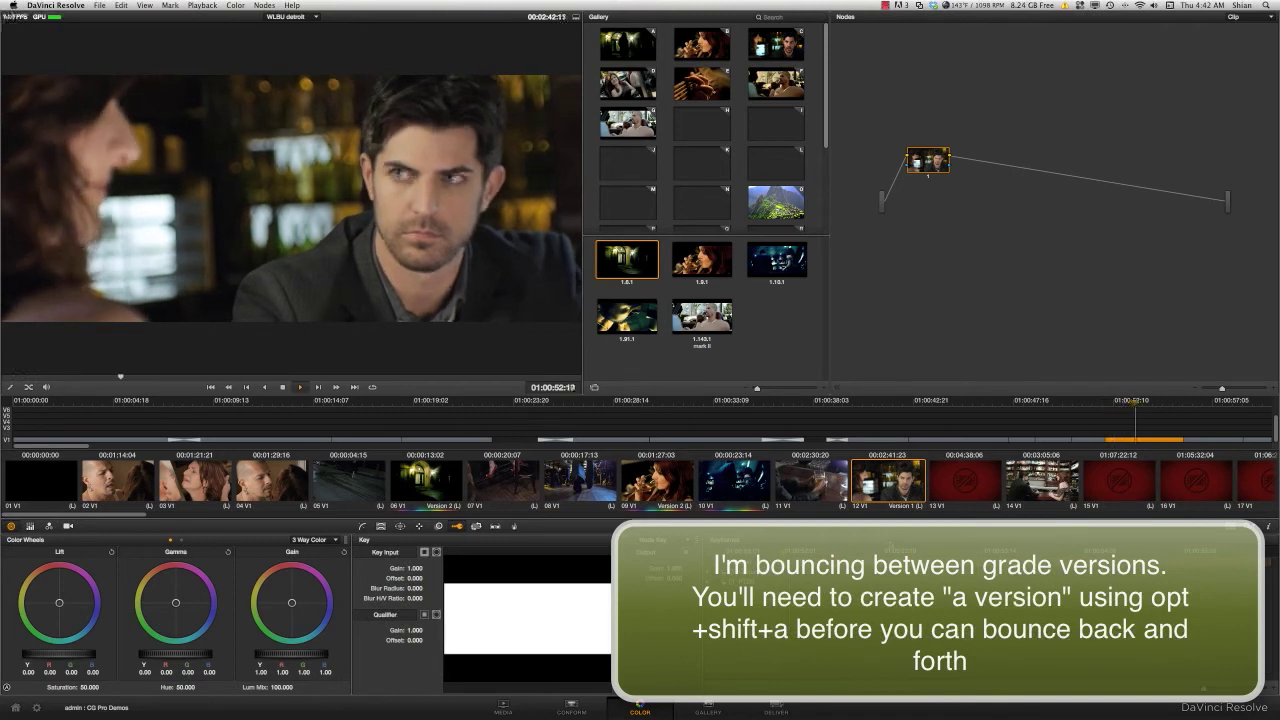
{"action": "key", "text": "space"}
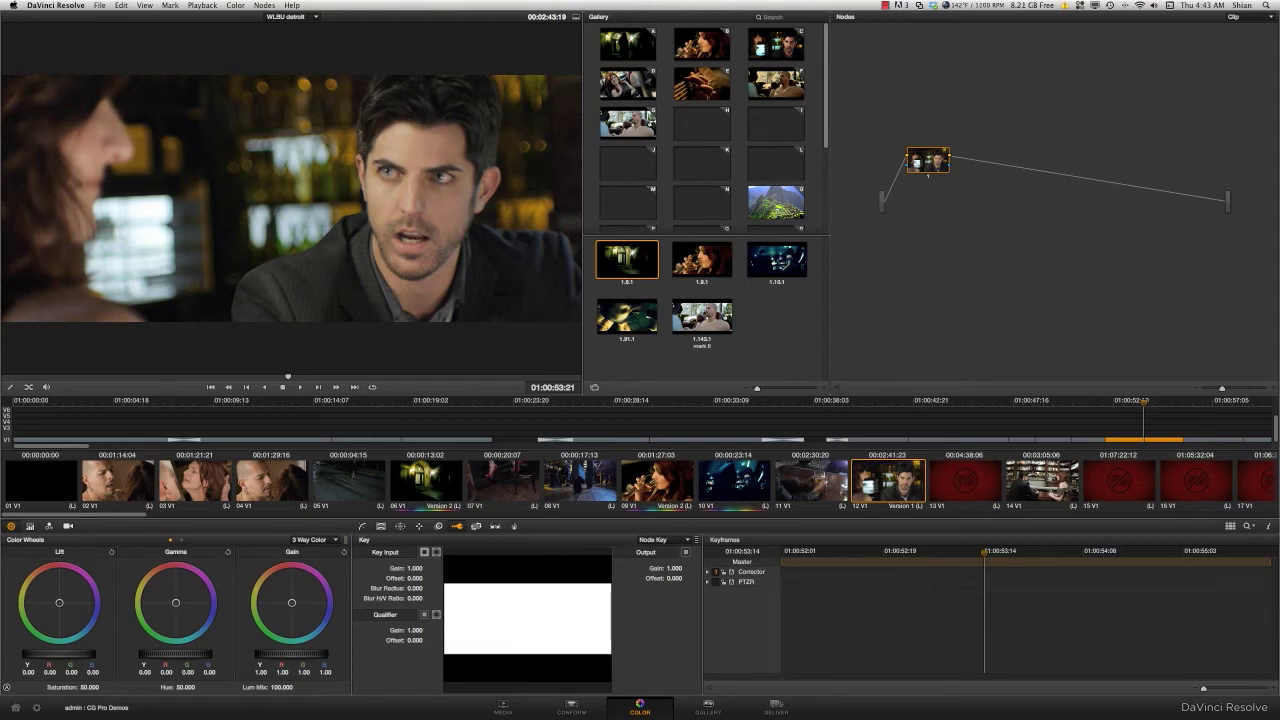
Open the video scopes and move their window off the main screen, clear of the viewer and node graph.
{"action": "key", "text": "super+Tab"}
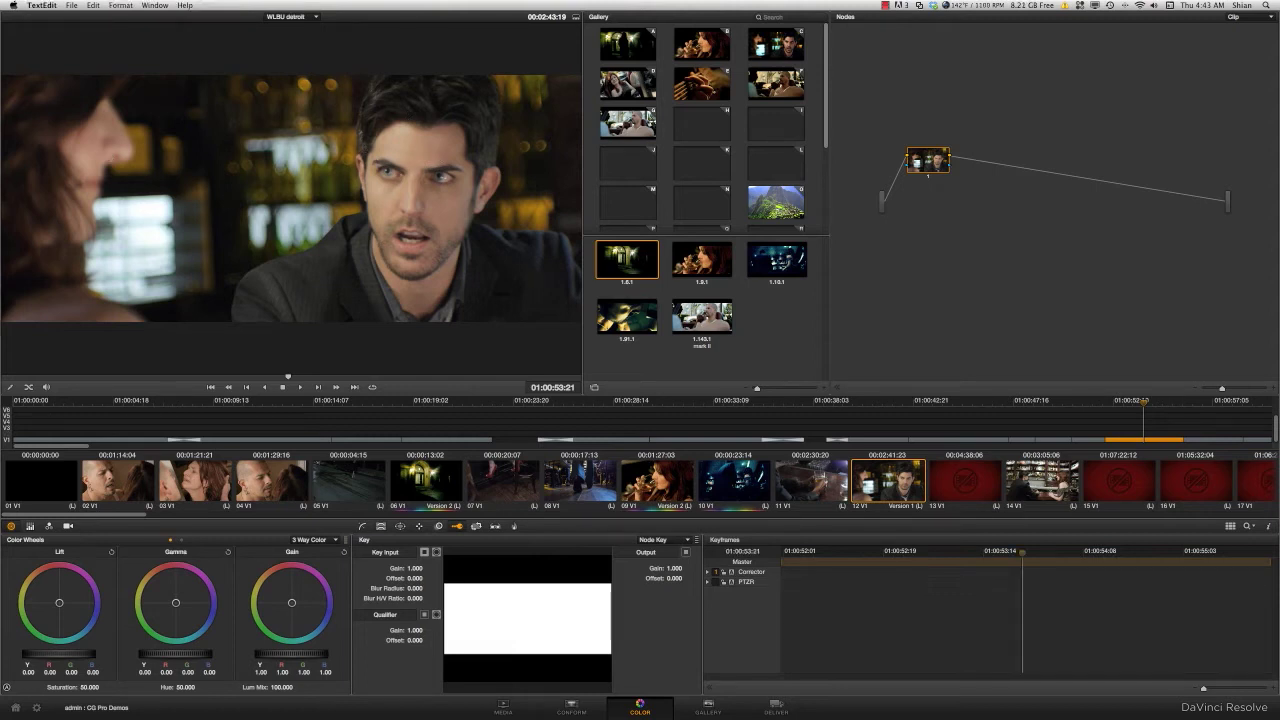
{"action": "key", "text": "super+Tab"}
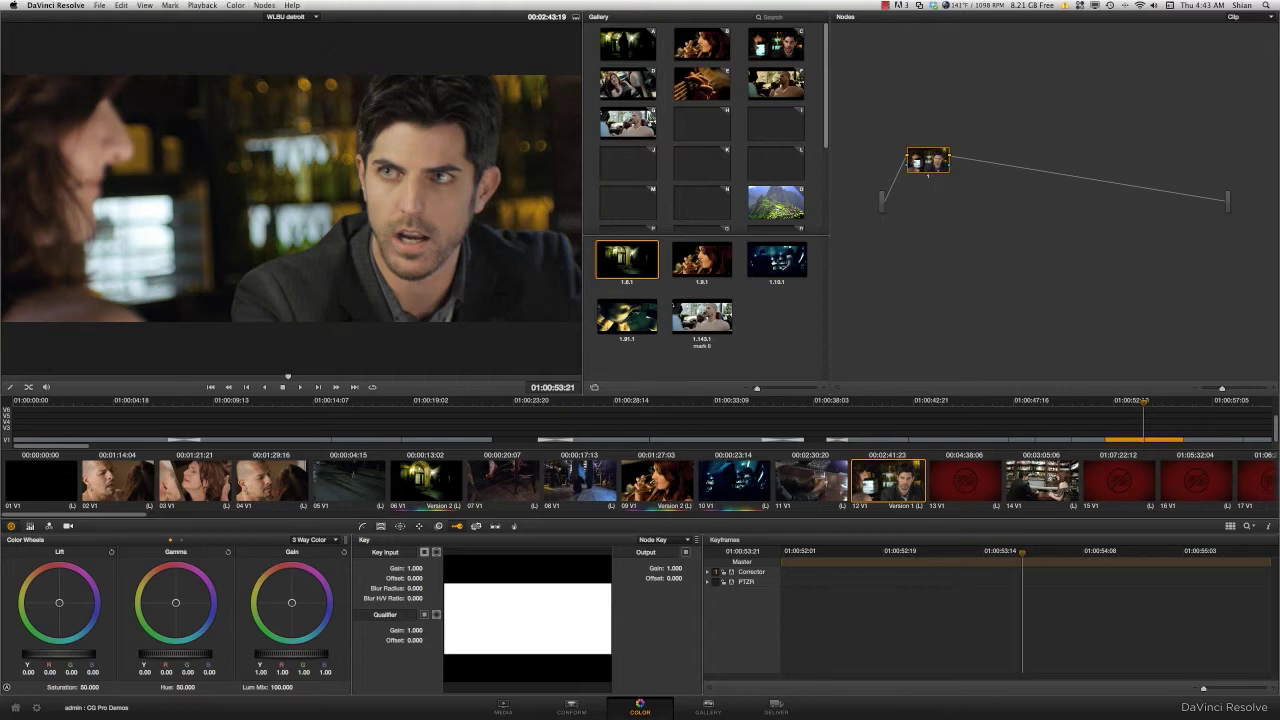
{"action": "key", "text": "shift+super+w"}
{"action": "left_click_drag", "start_coordinate": [324, 165], "coordinate": [950, 174]}
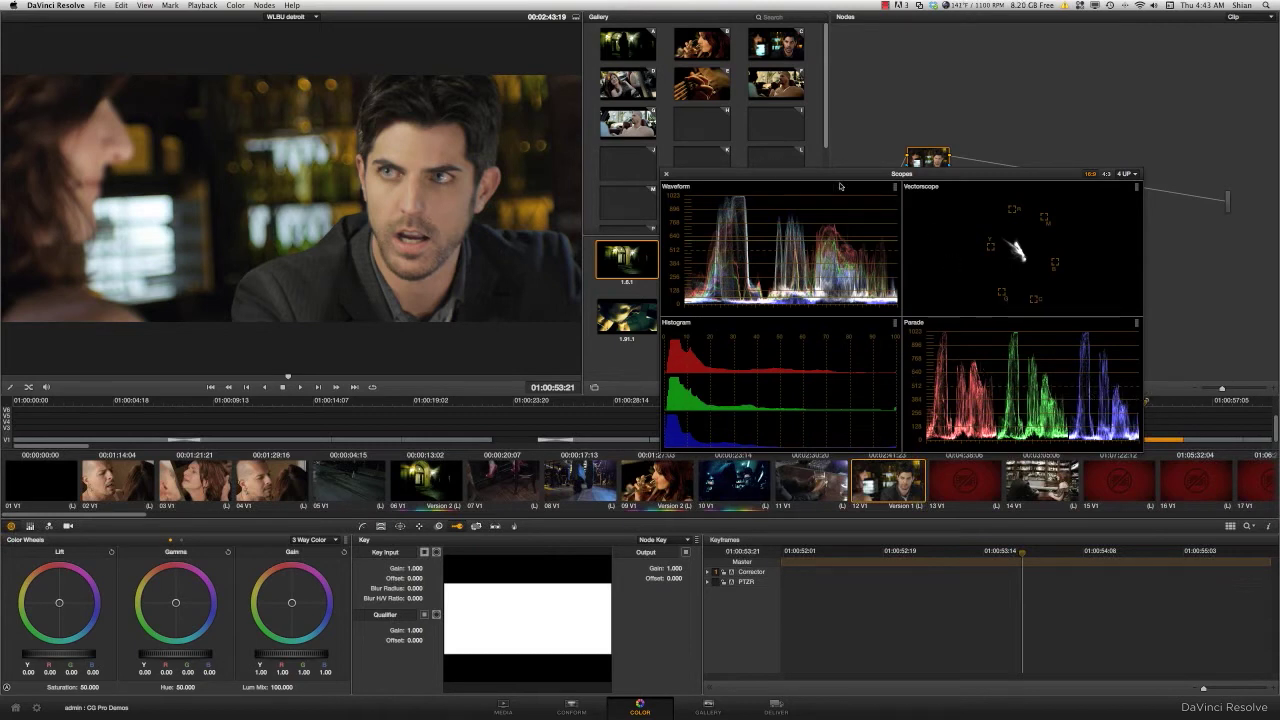
{"action": "left_click_drag", "start_coordinate": [855, 174], "coordinate": [0, 118]}
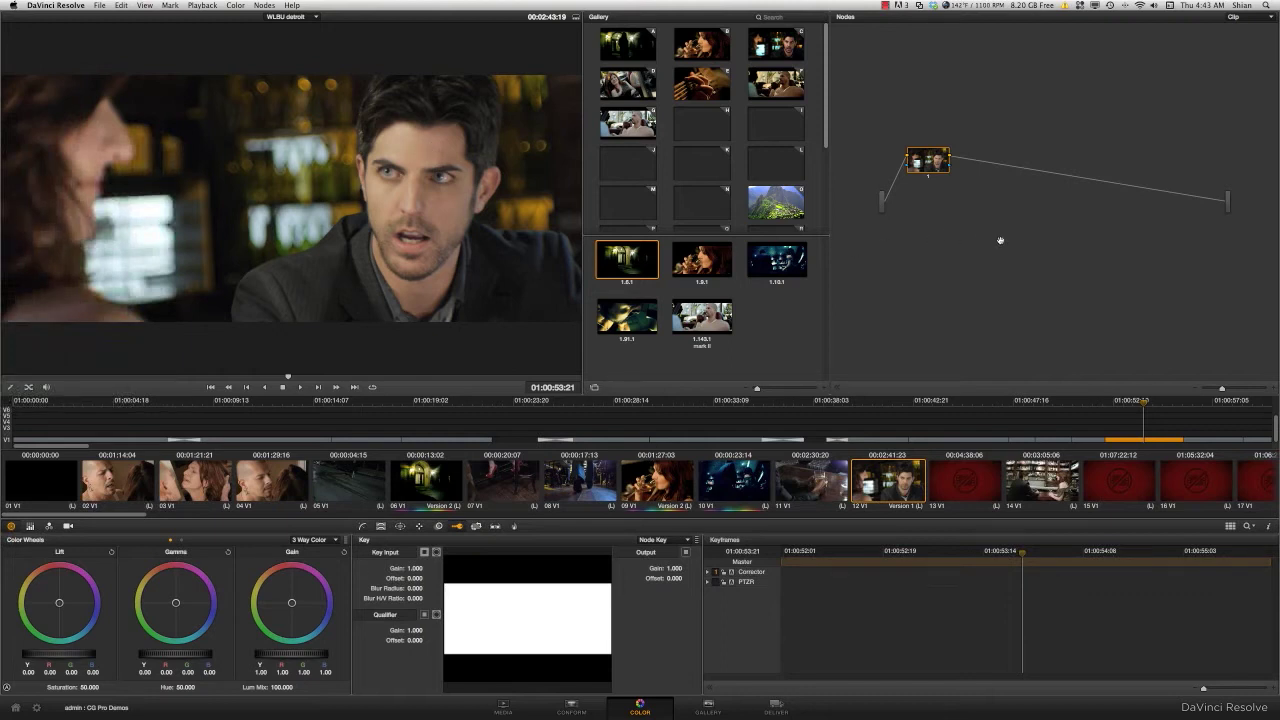
Load Version 2 of the clip, scrub back to 01:00:53:10, and examine the corrections used in each node.
{"action": "key", "text": "super+n"}
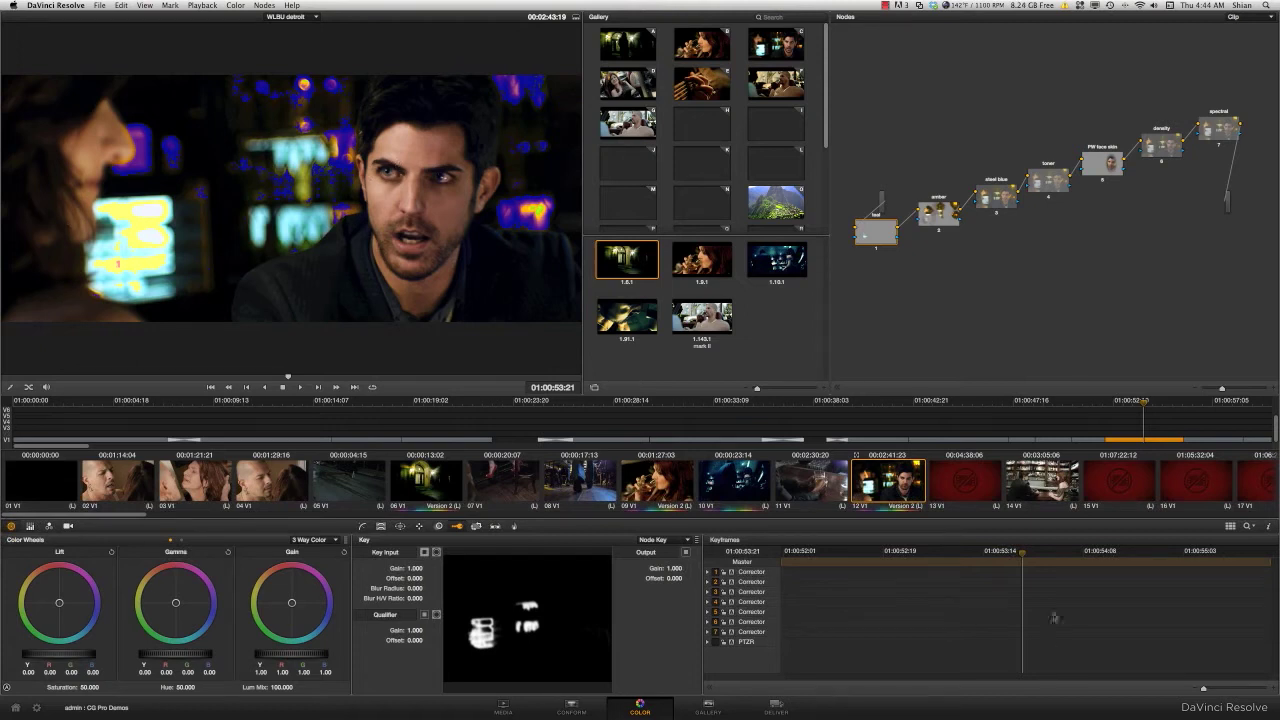
{"action": "left_click_drag", "start_coordinate": [1004, 552], "coordinate": [963, 554]}
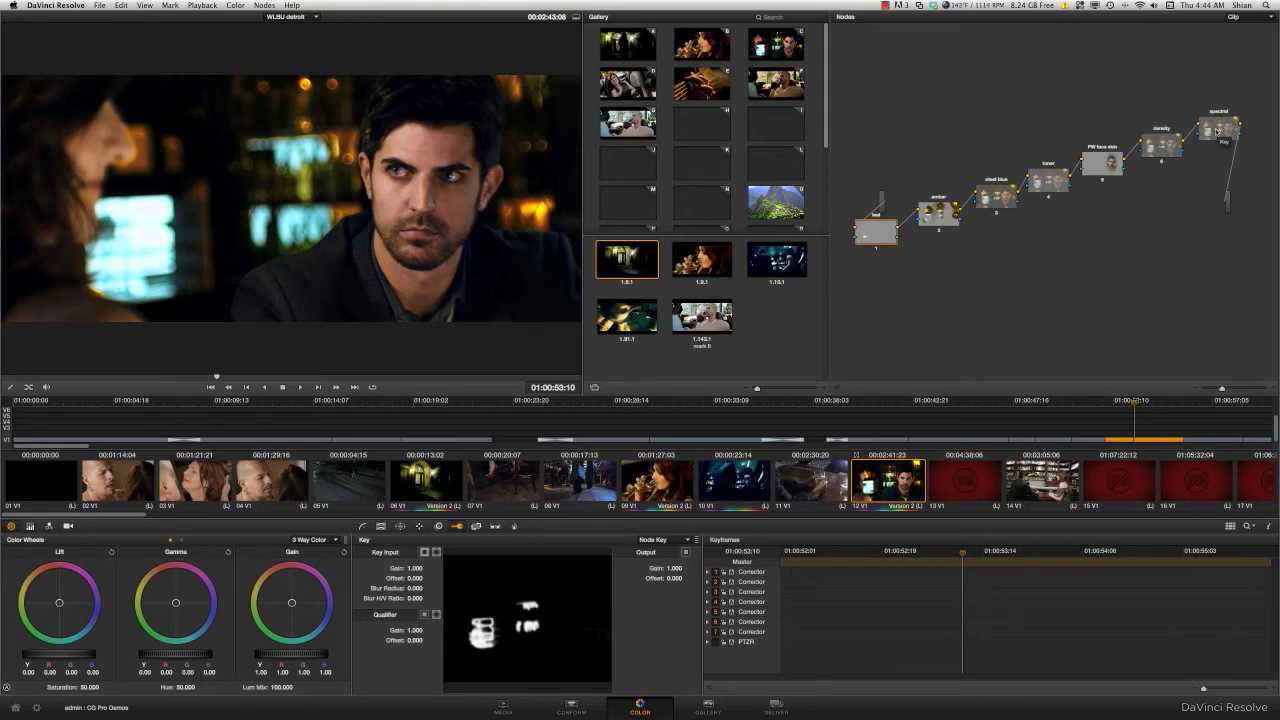
{"action": "mouse_move", "coordinate": [1175, 147]}
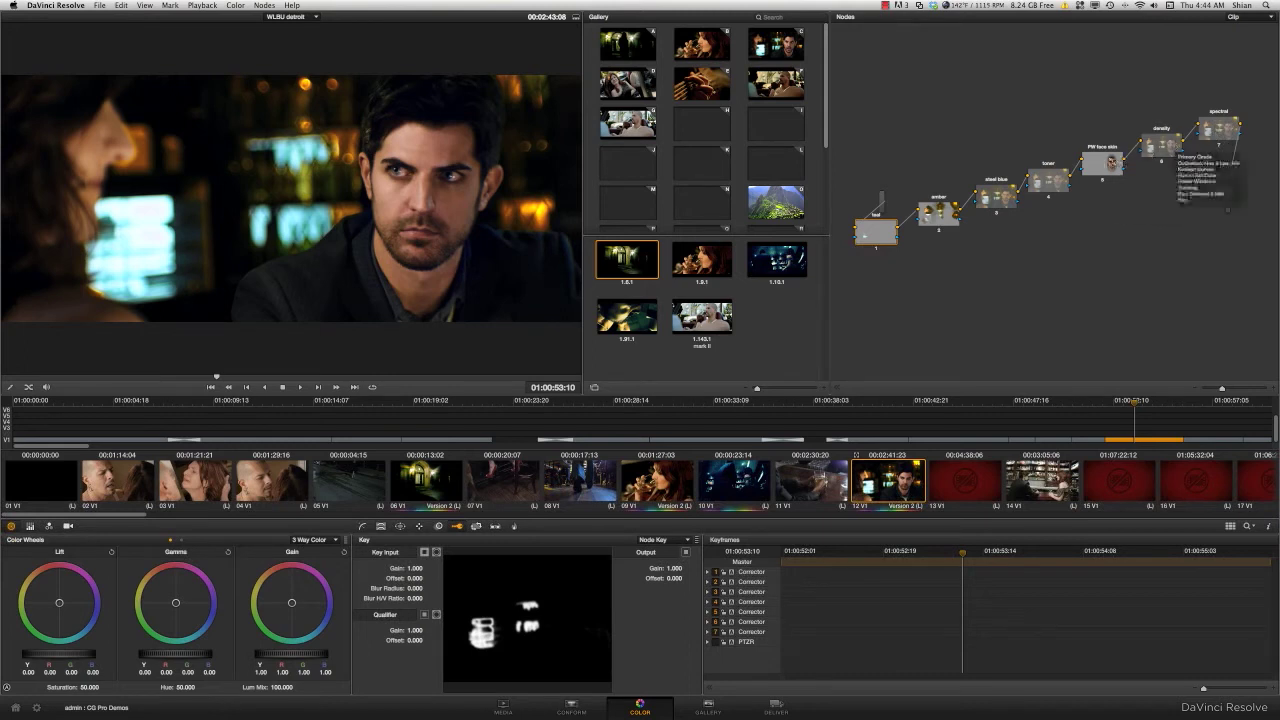
{"action": "mouse_move", "coordinate": [1110, 162]}
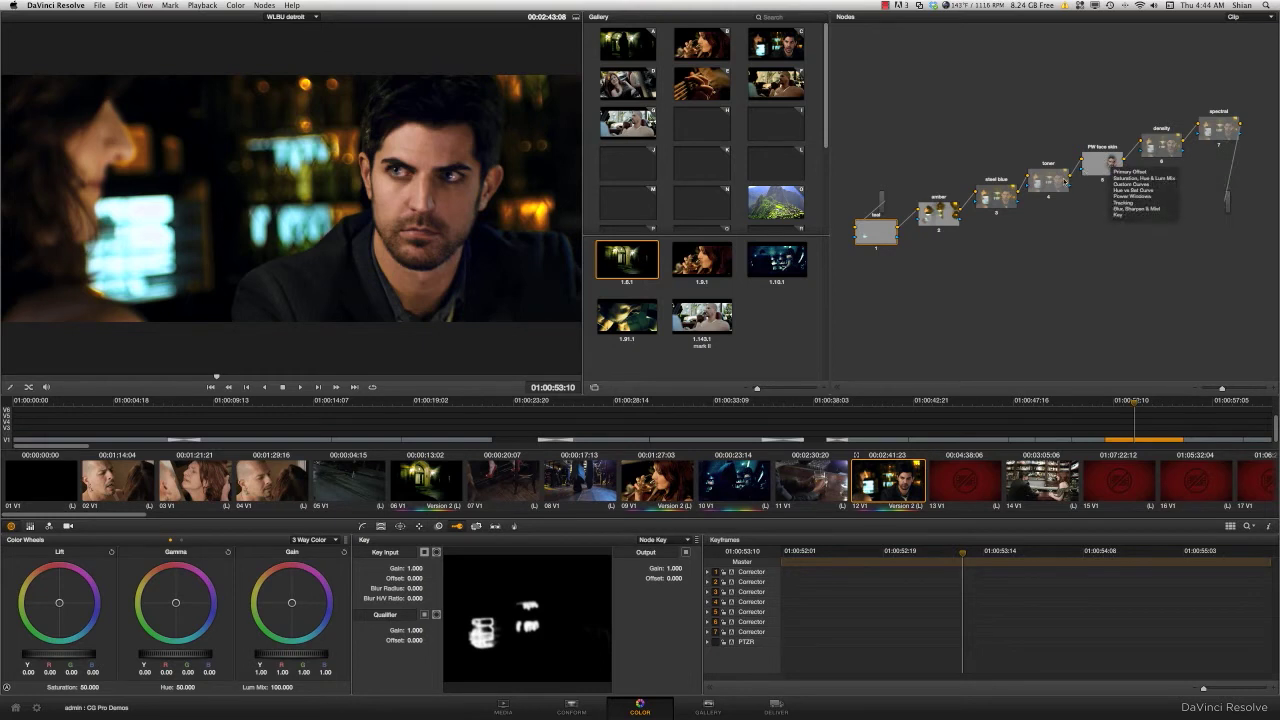
{"action": "mouse_move", "coordinate": [1046, 185]}
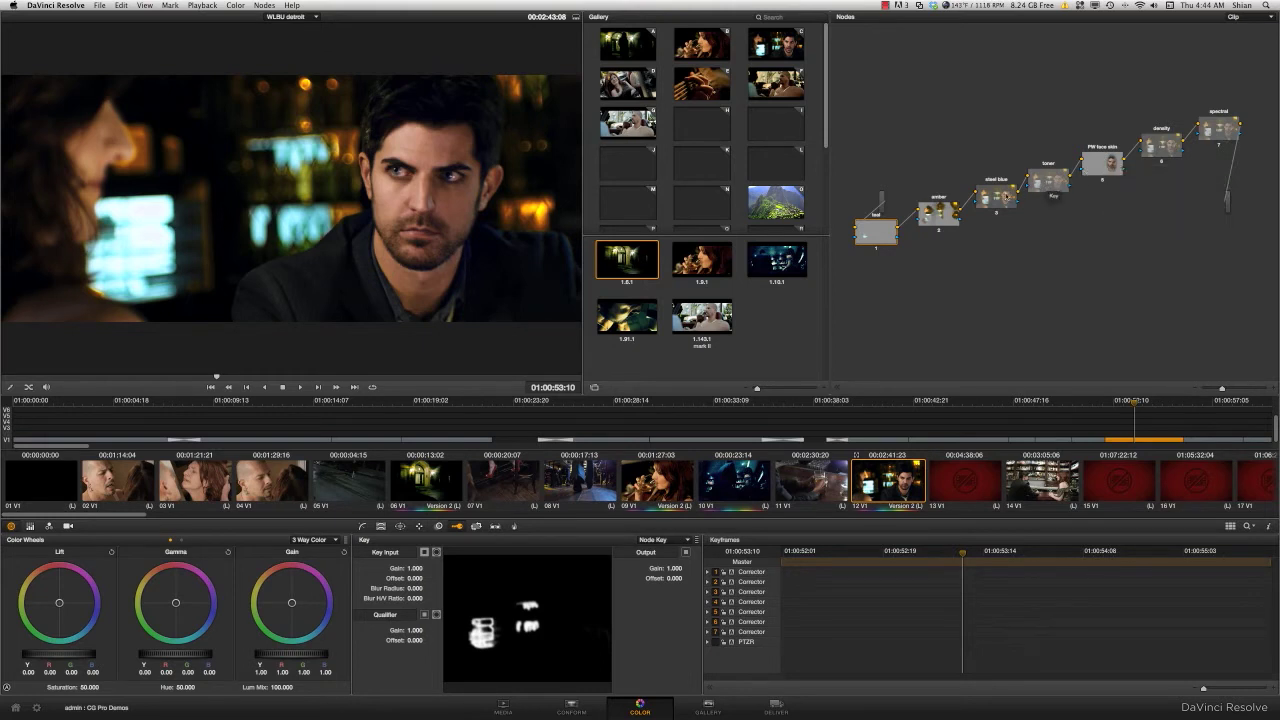
{"action": "mouse_move", "coordinate": [937, 218]}
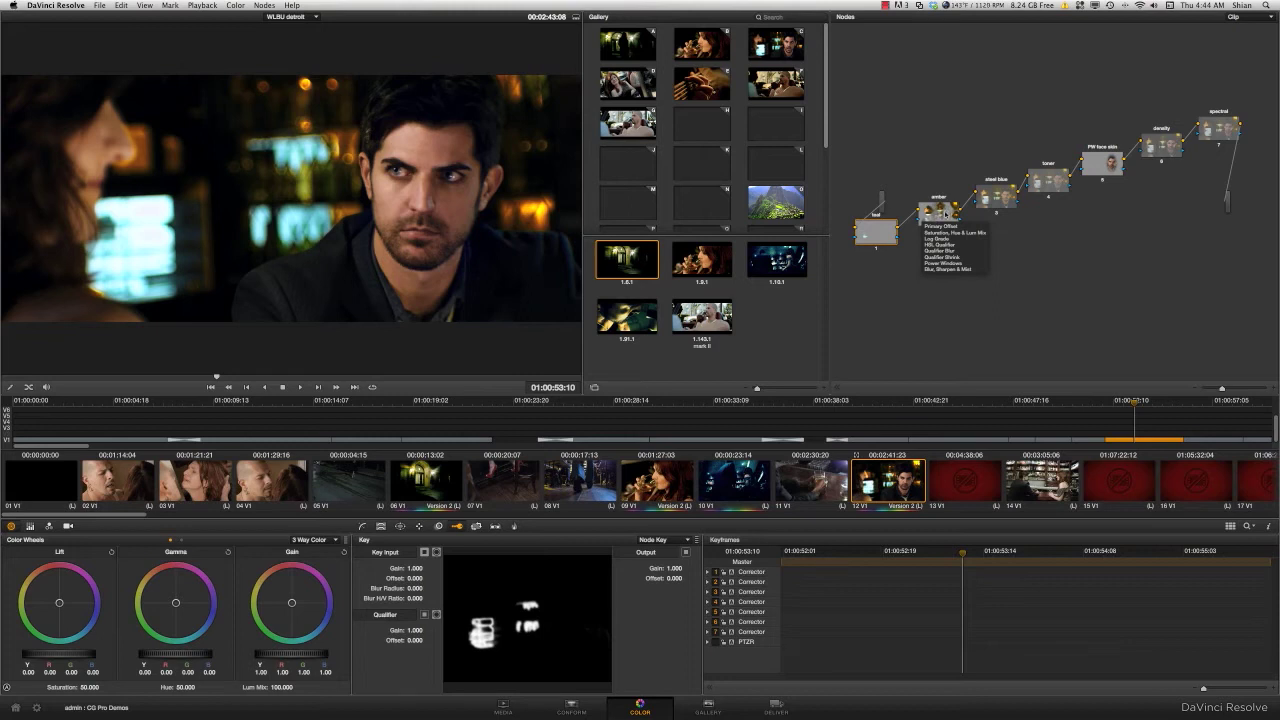
{"action": "mouse_move", "coordinate": [881, 236]}
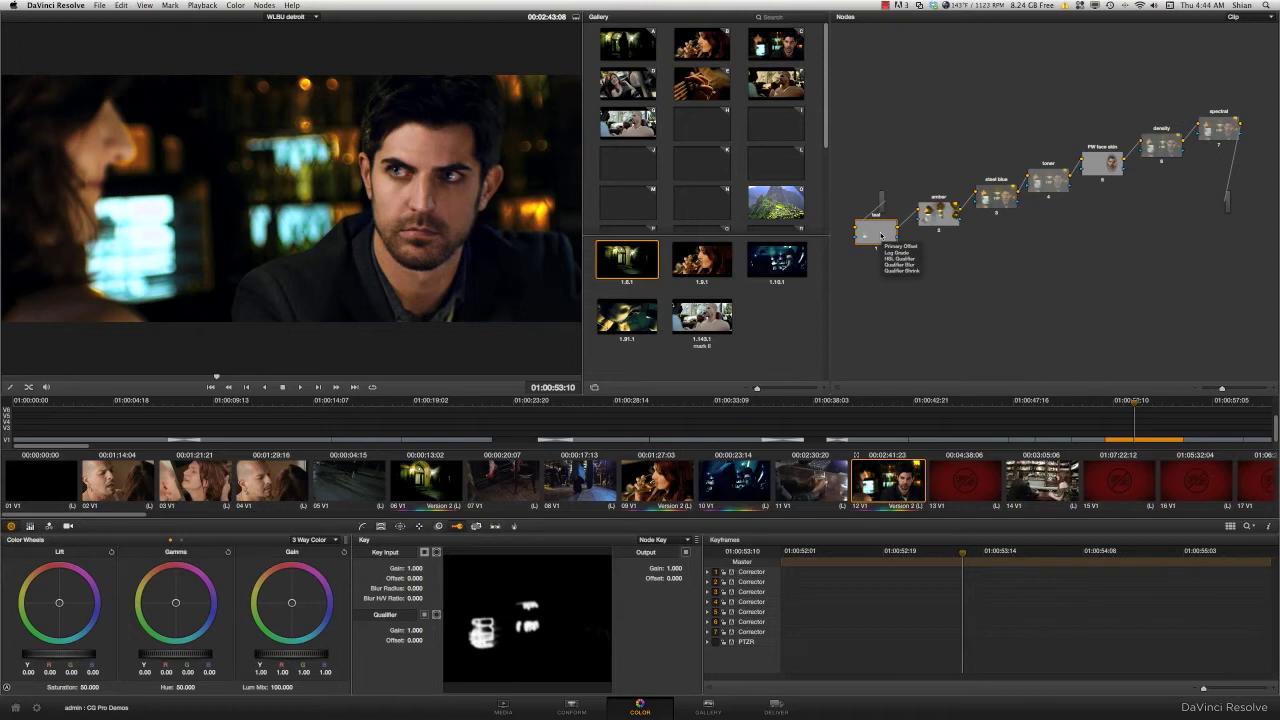
Compare Version 1 with Version 2 of the grade, and park the playhead at 01:00:53:07 with Version 2 loaded.
{"action": "key", "text": "super+b"}
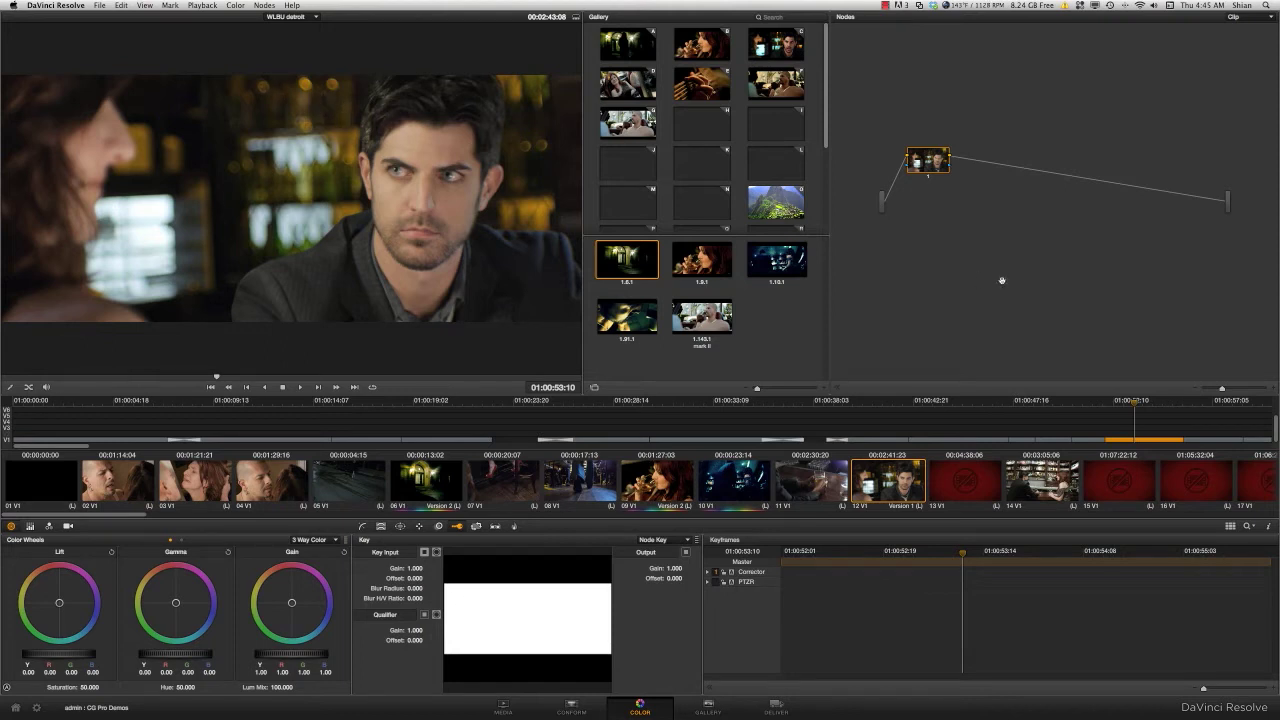
{"action": "key", "text": "super+n"}
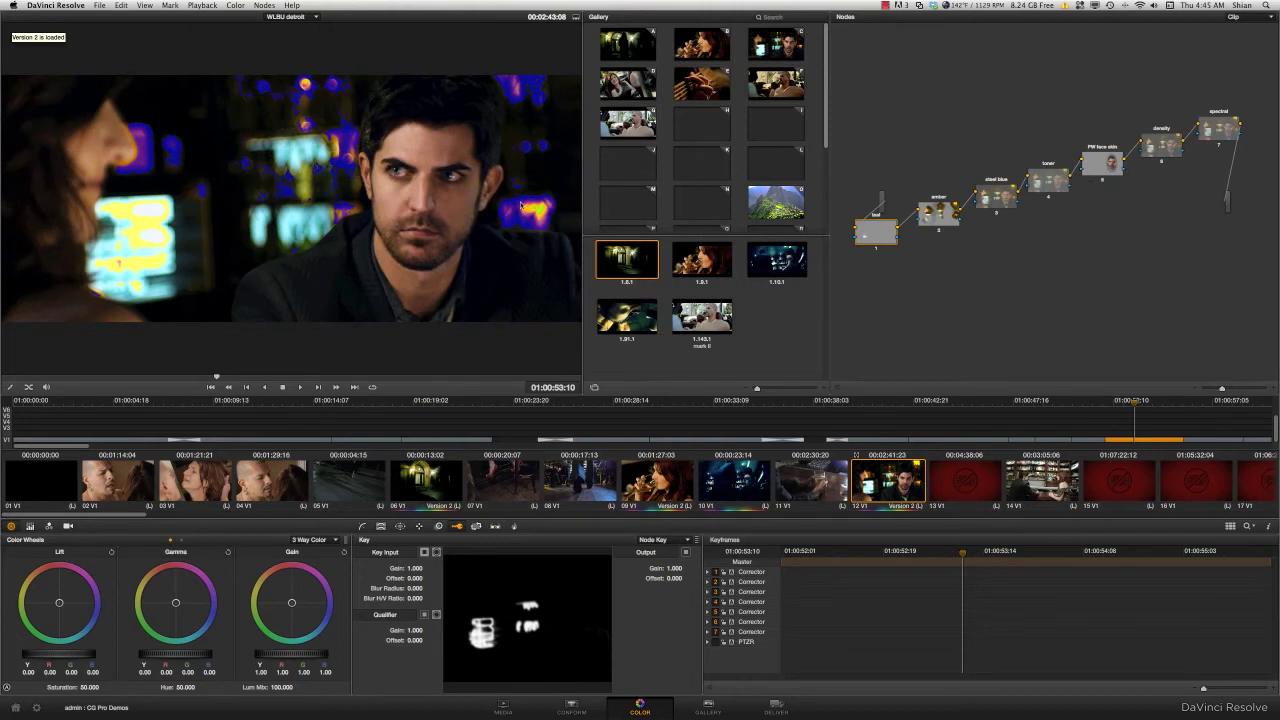
{"action": "left_click", "coordinate": [984, 553]}
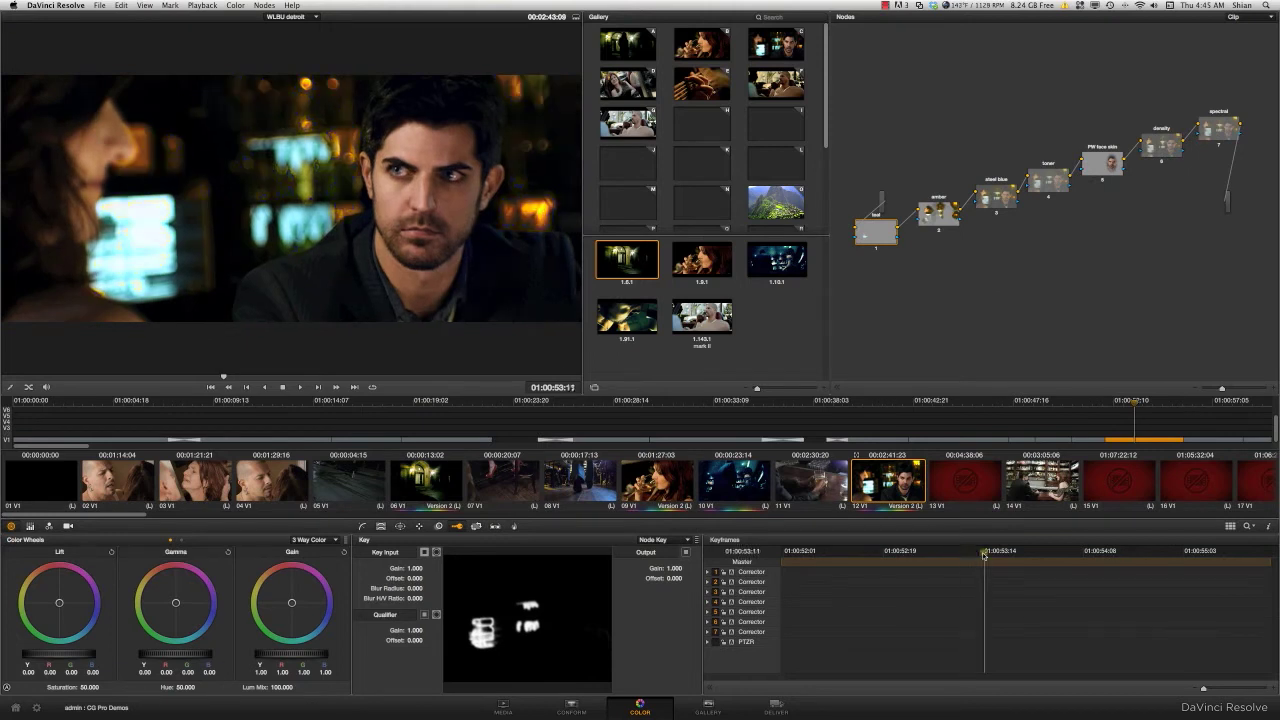
{"action": "left_click", "coordinate": [967, 555]}
{"action": "left_click", "coordinate": [945, 556]}
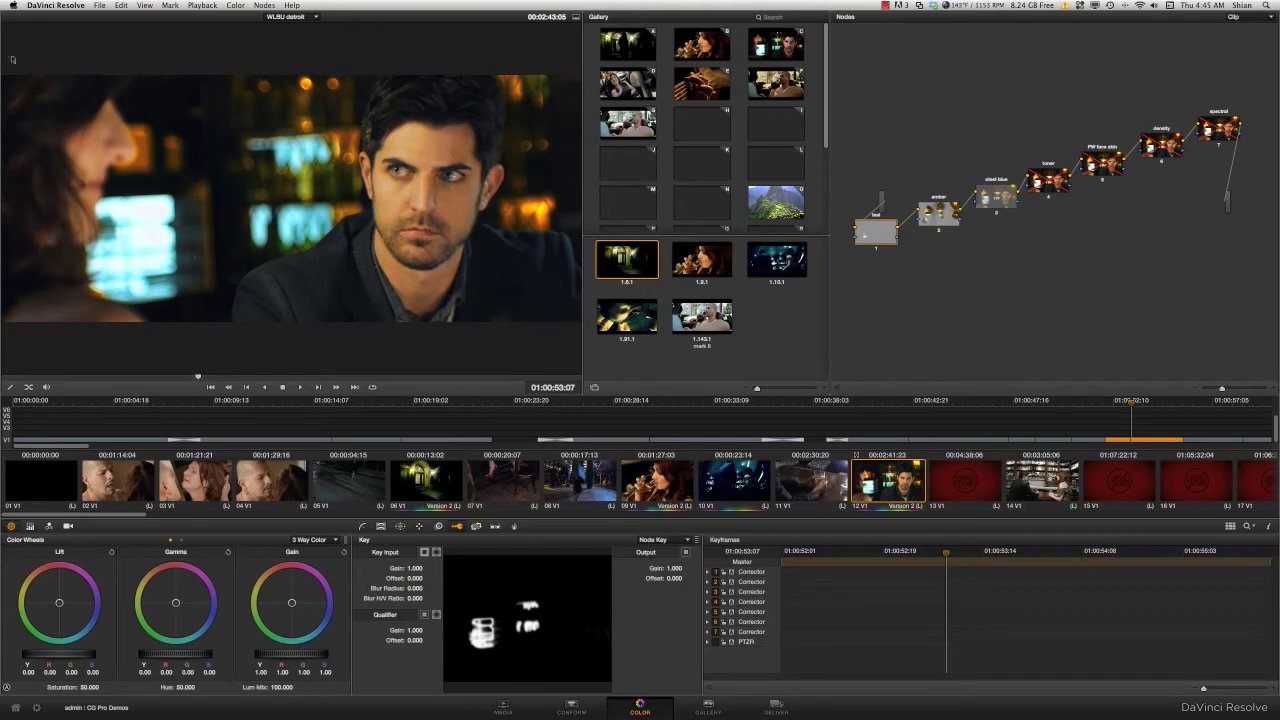
Disable the steel blue node, the amber node and node 1, one after another.
{"action": "left_click", "coordinate": [997, 214]}
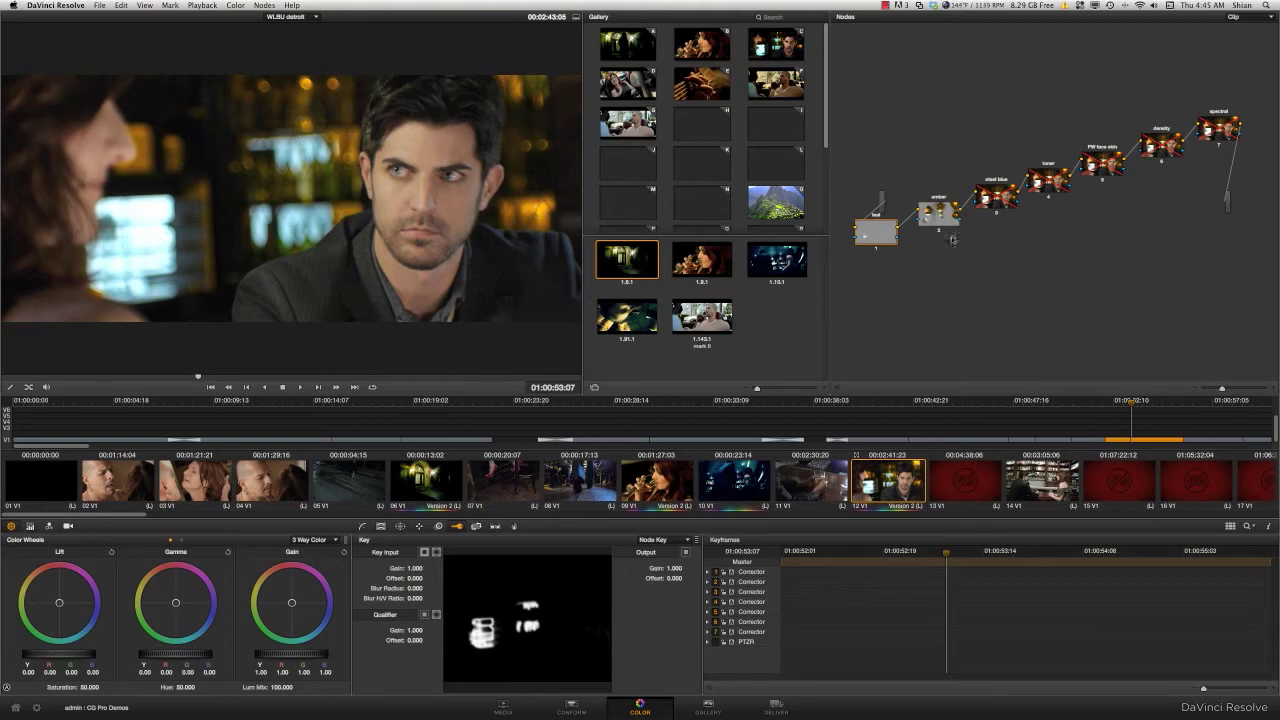
{"action": "left_click", "coordinate": [939, 232]}
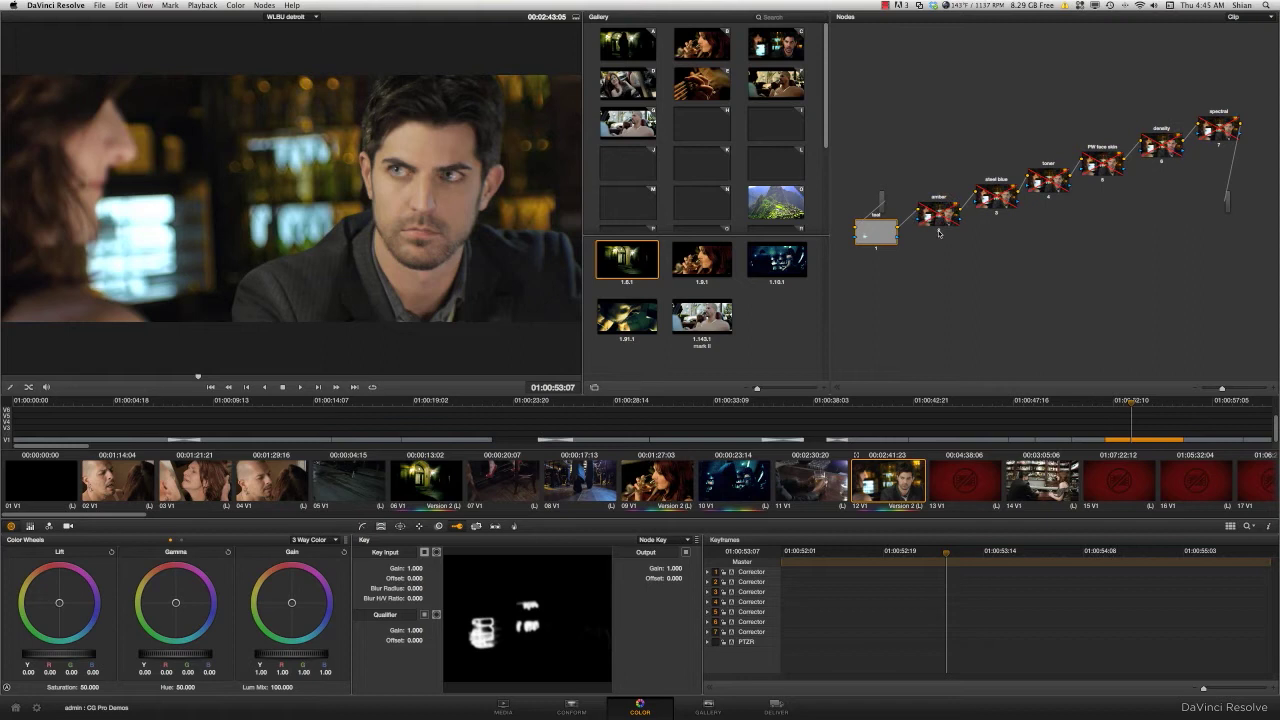
{"action": "left_click", "coordinate": [877, 250]}
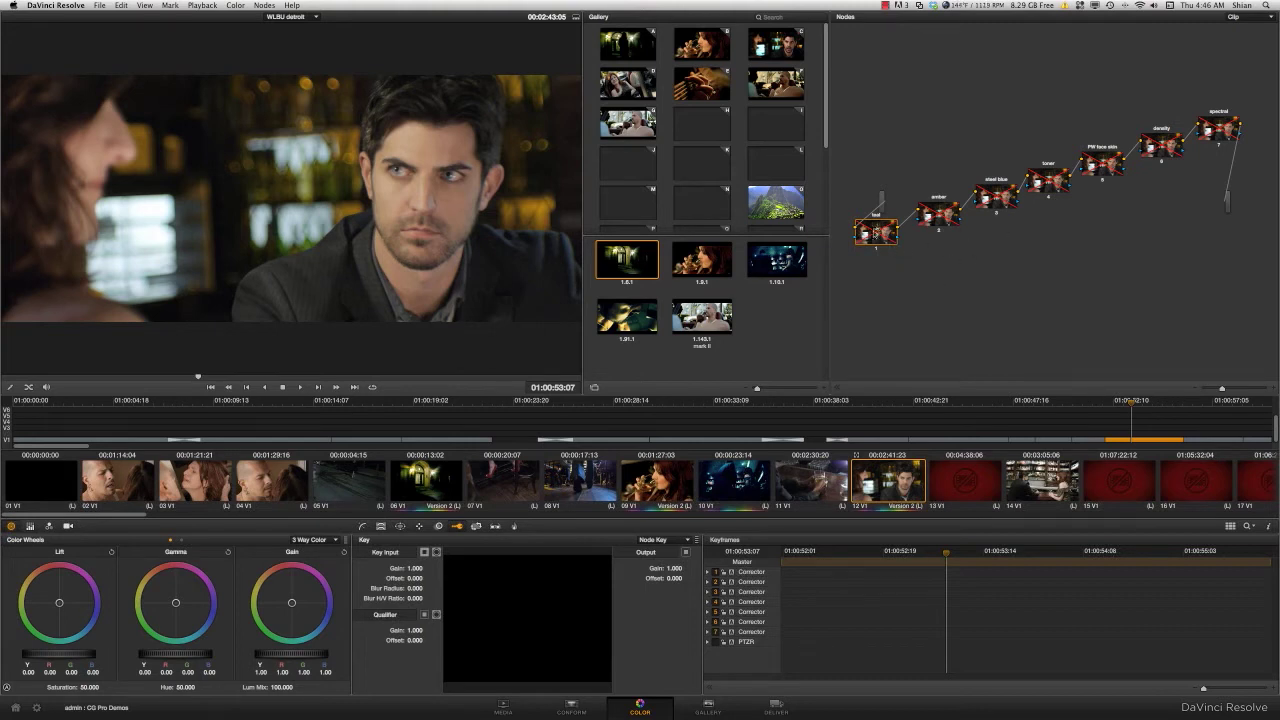
{"action": "left_click_drag", "start_coordinate": [873, 234], "coordinate": [884, 232]}
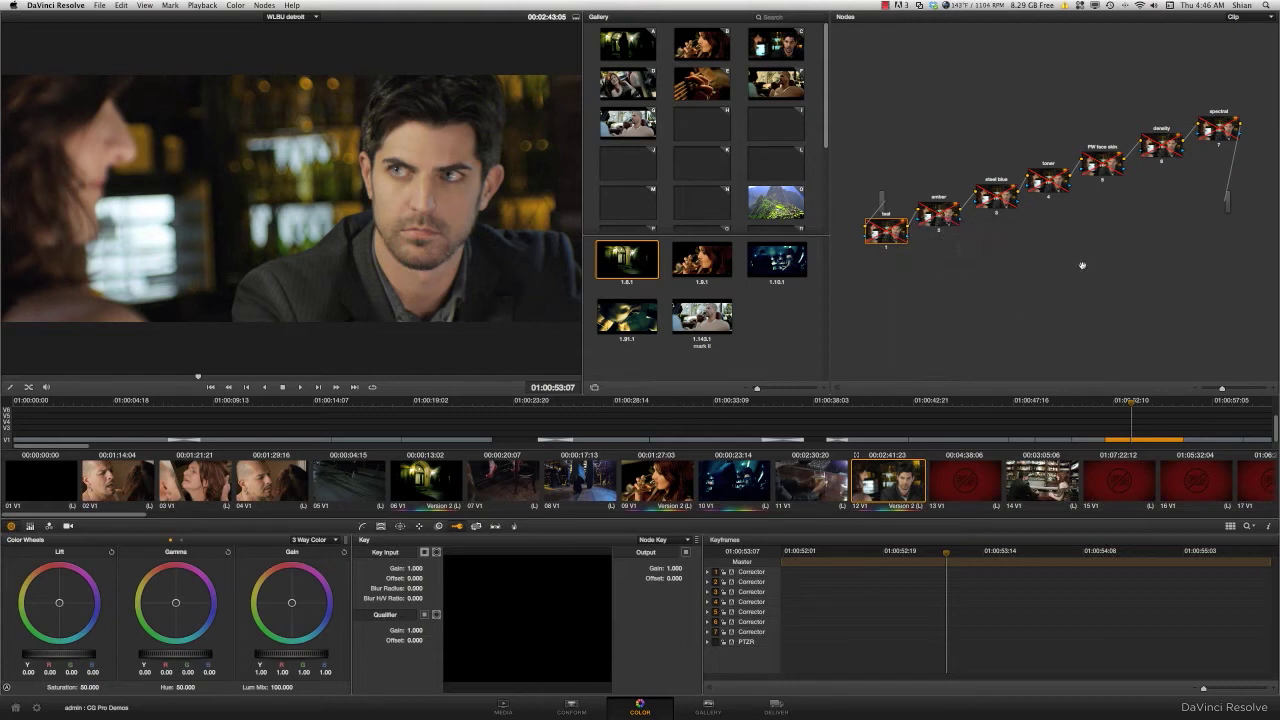
Load Version 1 of the clip and add a parallel node to its single node.
{"action": "key", "text": "super+b"}
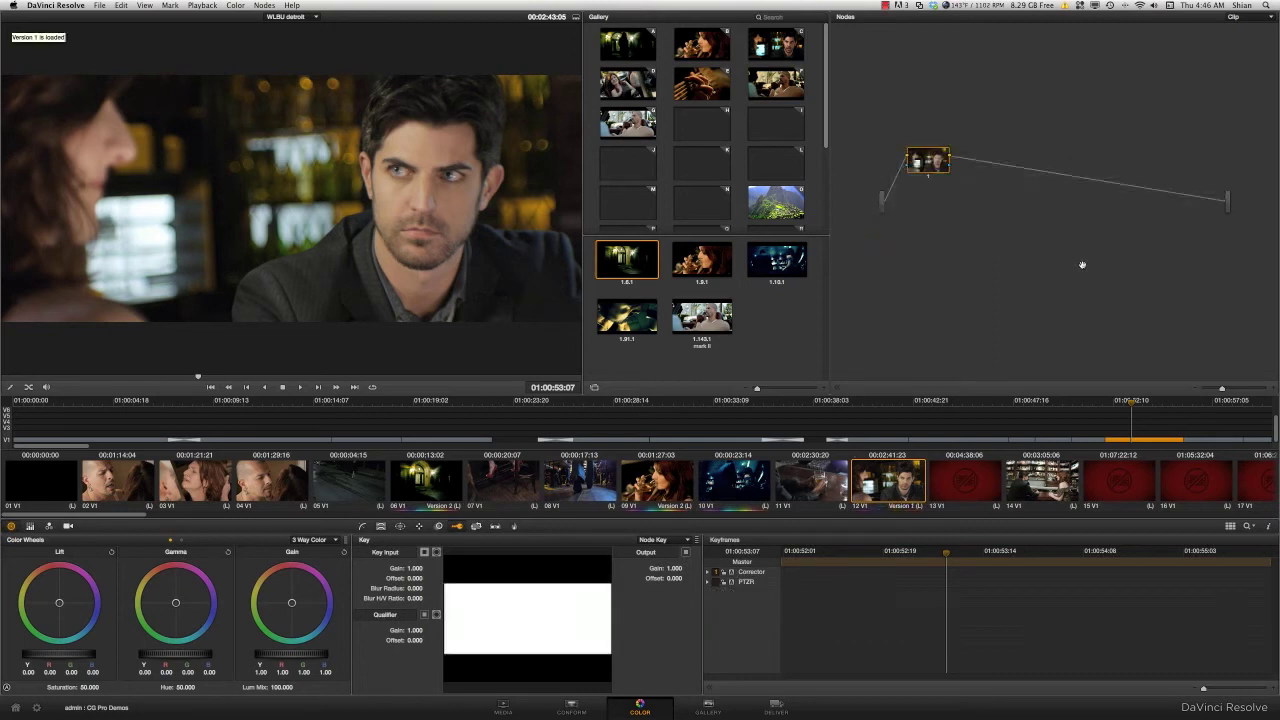
{"action": "left_click_drag", "start_coordinate": [919, 165], "coordinate": [916, 192]}
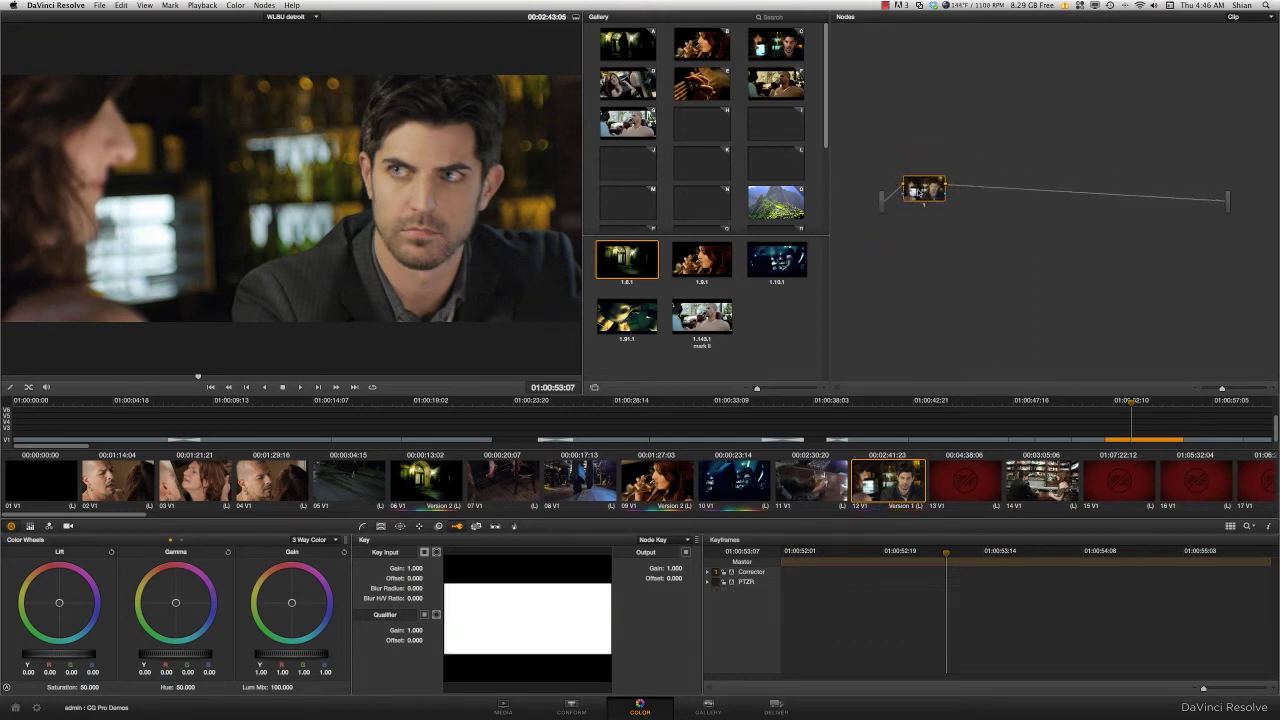
{"action": "left_click", "coordinate": [265, 6]}
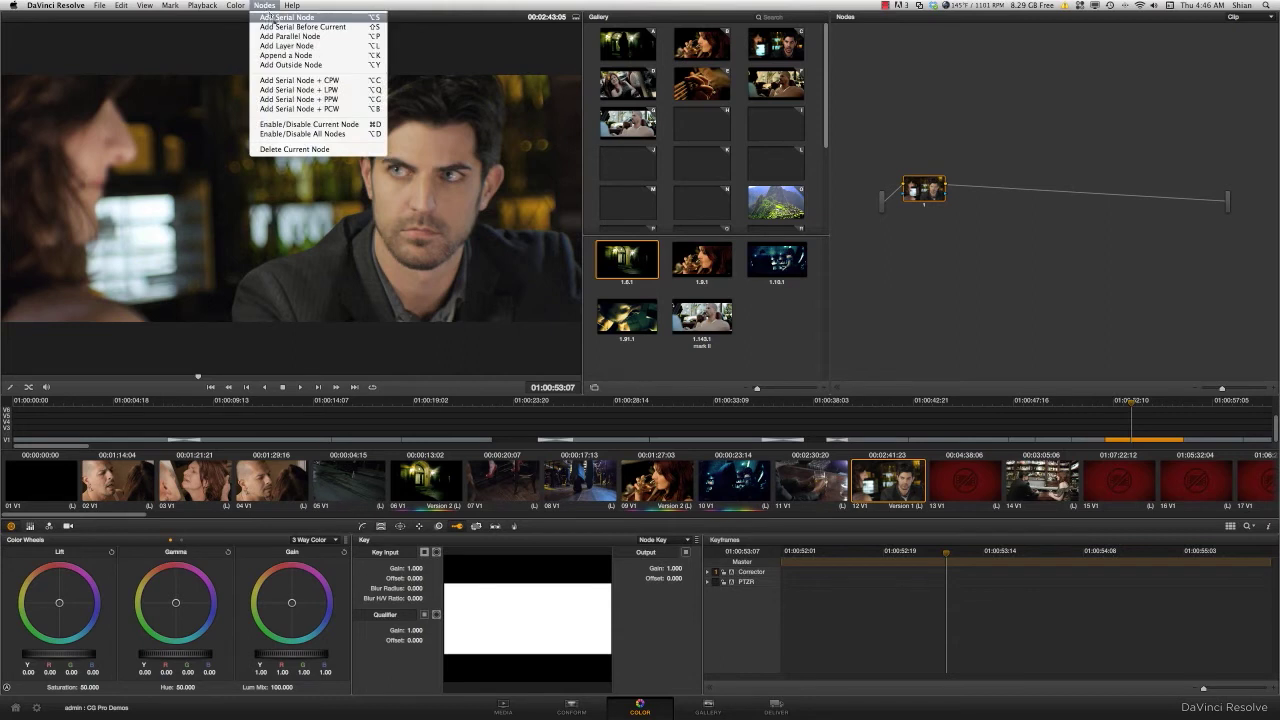
{"action": "left_click", "coordinate": [289, 36]}
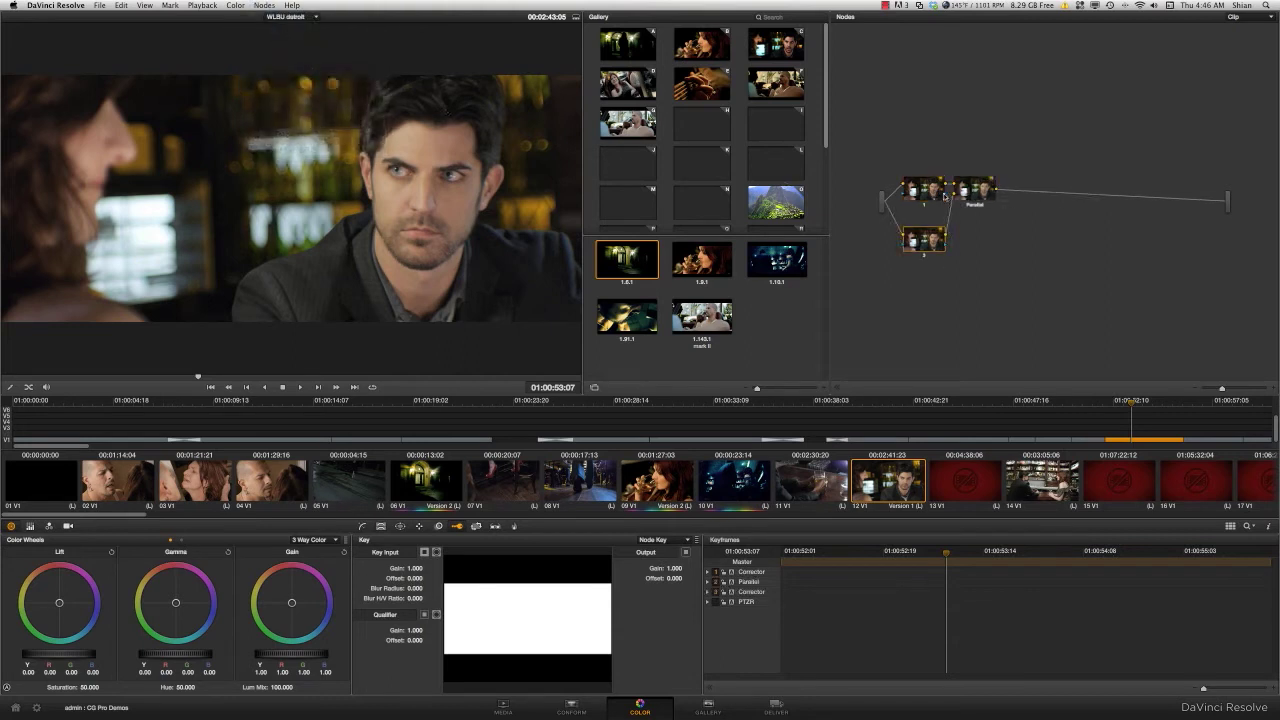
Spread the two parallel nodes apart vertically and place the Parallel mixer between them, in line with the graph's output.
{"action": "left_click_drag", "start_coordinate": [926, 194], "coordinate": [920, 155]}
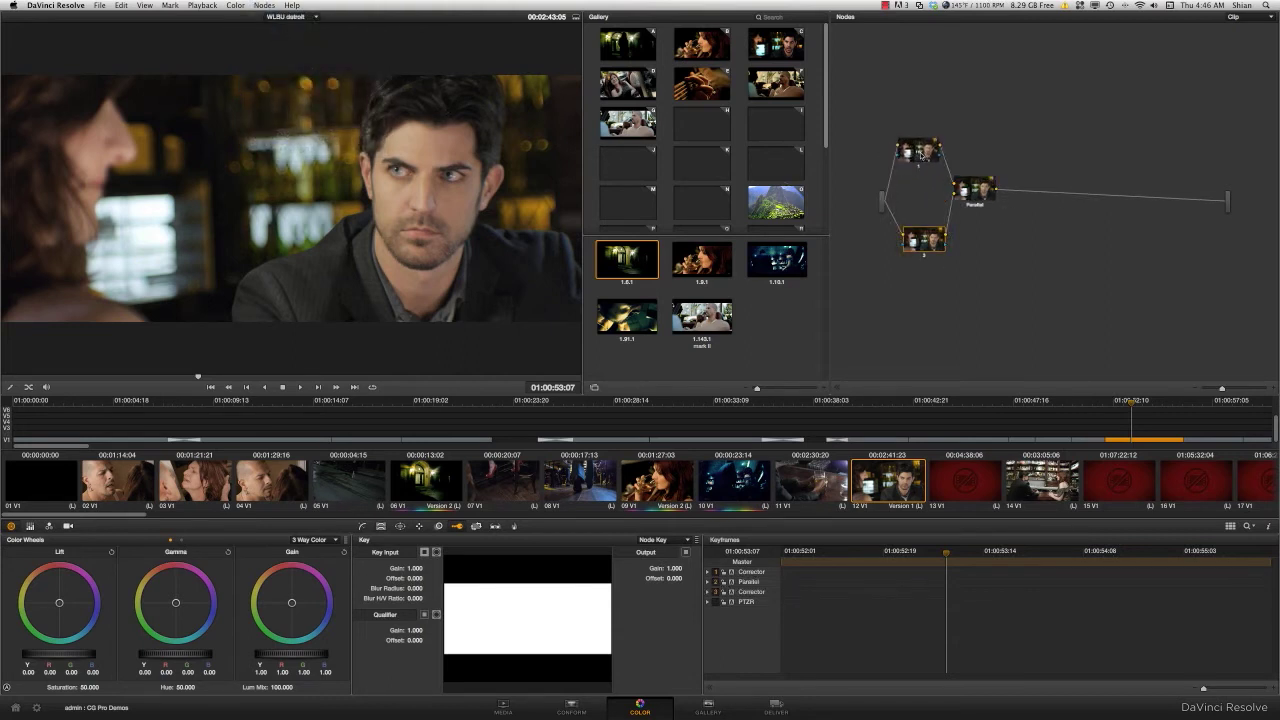
{"action": "left_click_drag", "start_coordinate": [924, 240], "coordinate": [914, 241]}
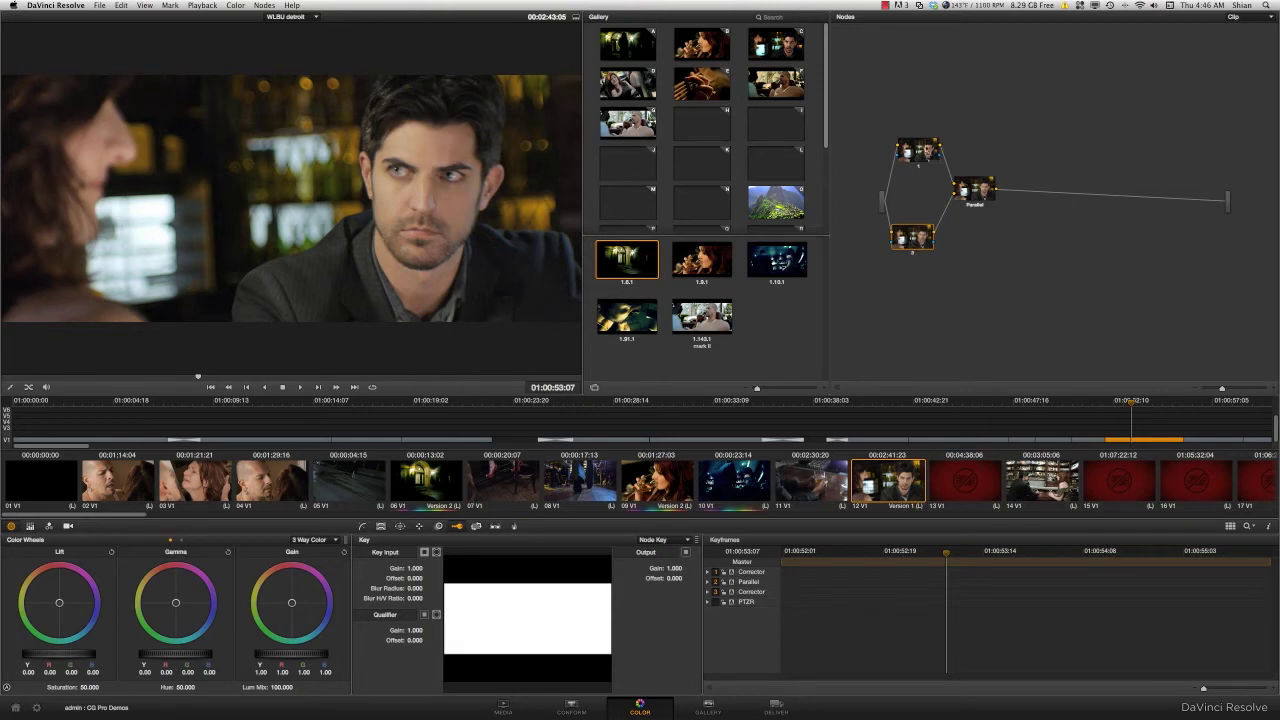
{"action": "left_click_drag", "start_coordinate": [935, 151], "coordinate": [925, 151]}
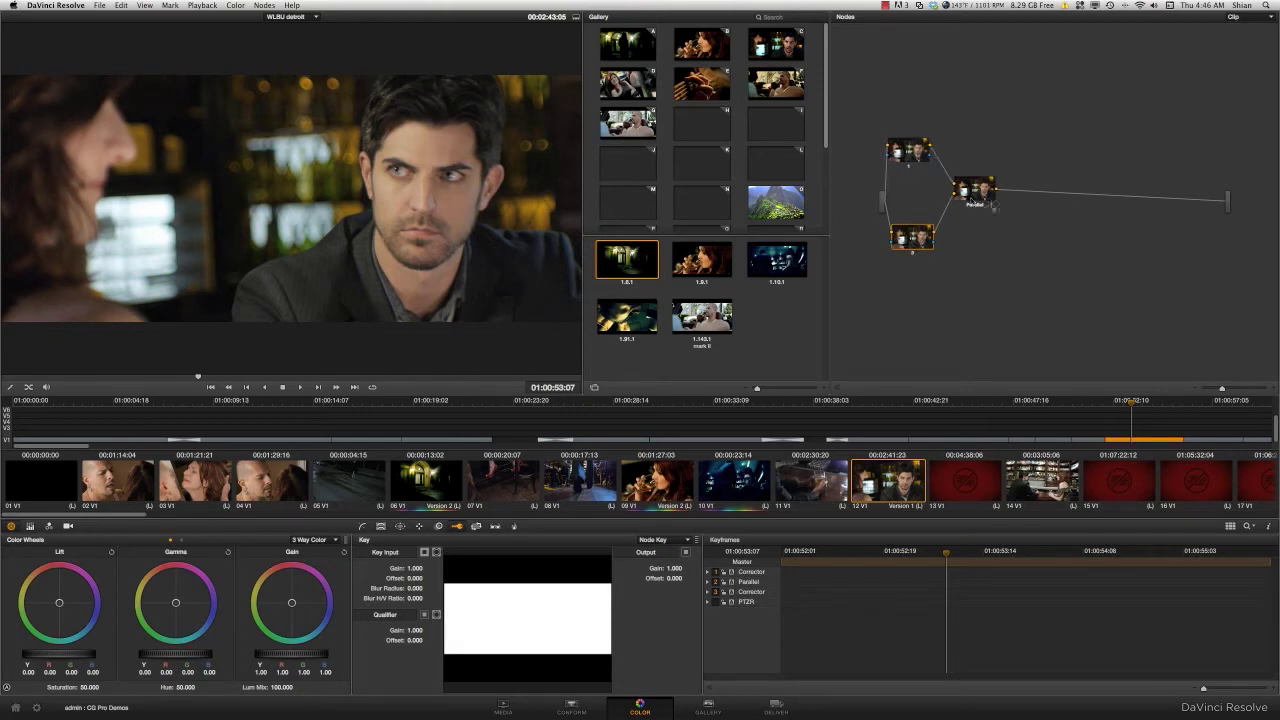
{"action": "left_click_drag", "start_coordinate": [975, 196], "coordinate": [971, 203]}
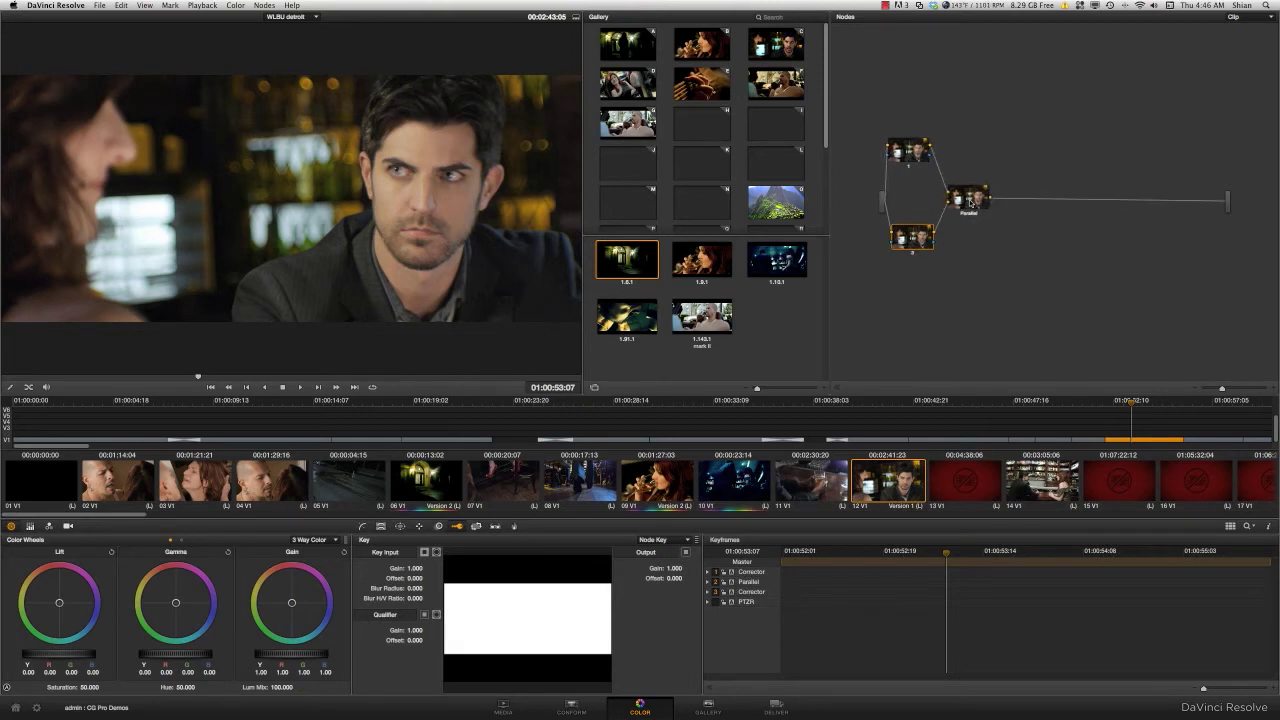
Add a chain of four serial nodes after the Parallel mixer, keeping only one node in each parallel branch.
{"action": "key", "text": "alt+p"}
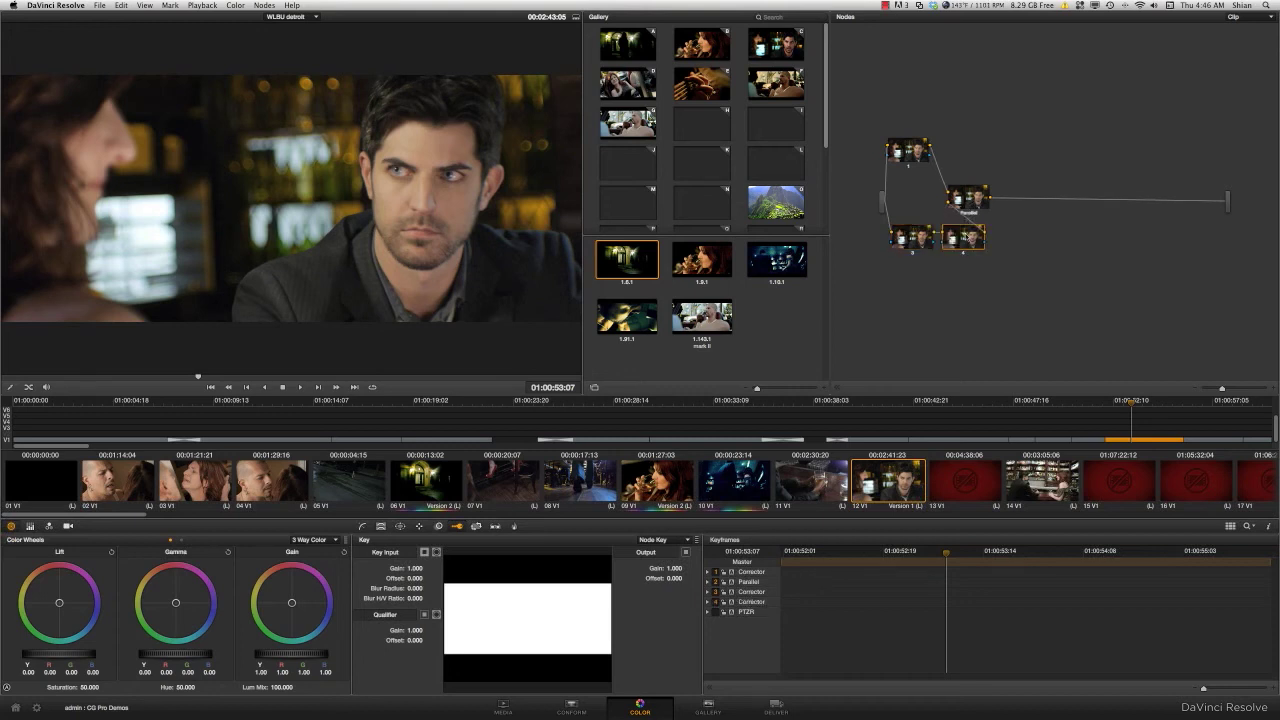
{"action": "key", "text": "Delete"}
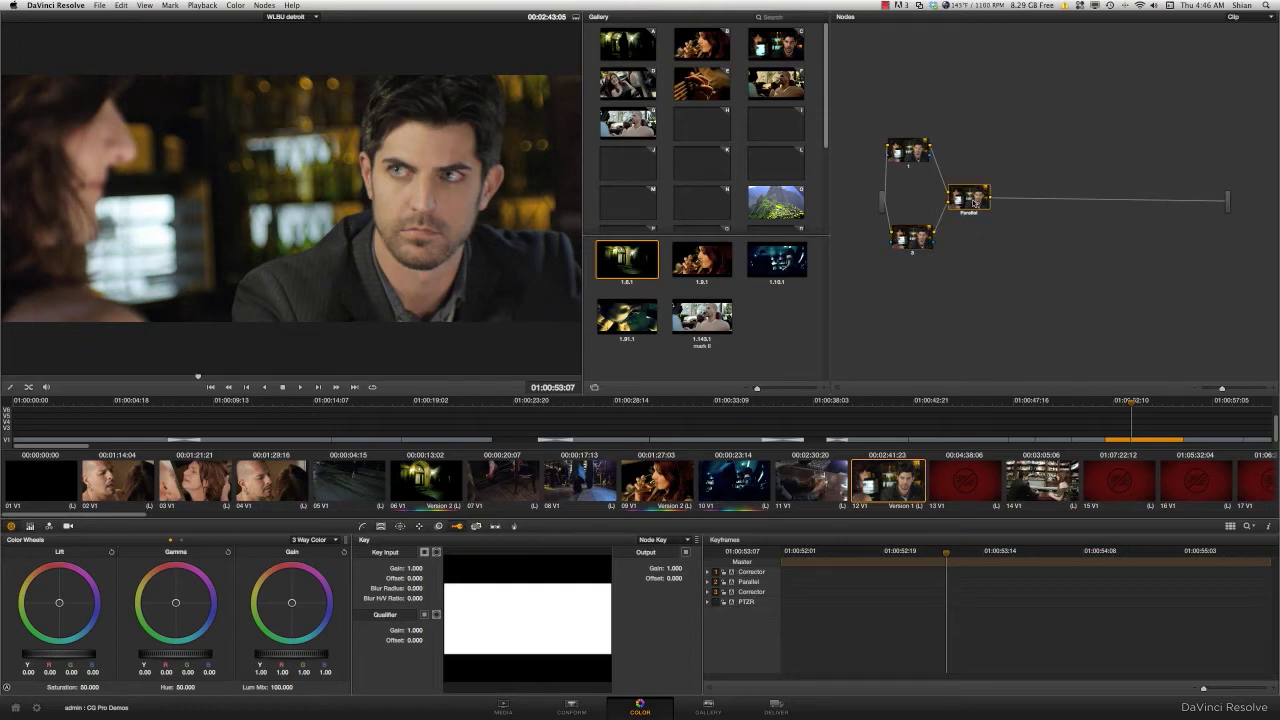
{"action": "key", "text": "alt+s"}
{"action": "key", "text": "alt+s"}
{"action": "key", "text": "alt+s"}
{"action": "key", "text": "alt+s"}
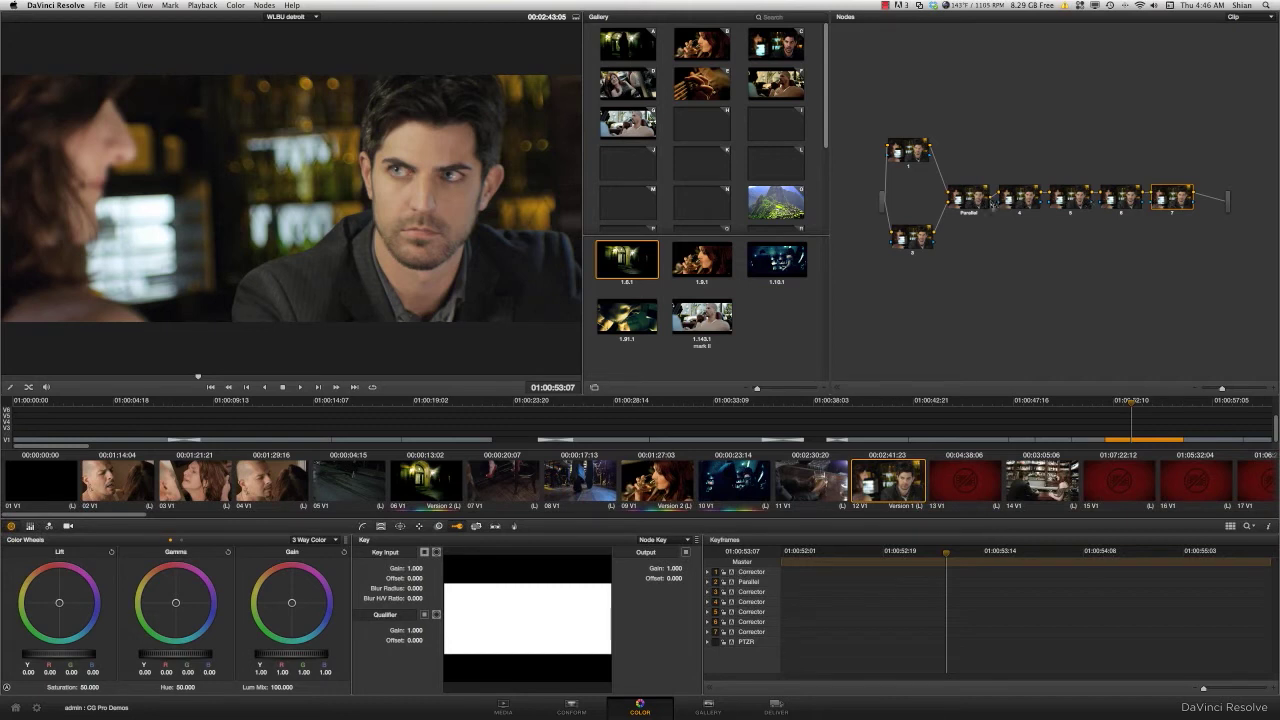
Move the two parallel nodes closer to the Parallel mixer, aligned one above the other.
{"action": "left_click_drag", "start_coordinate": [918, 152], "coordinate": [936, 149]}
{"action": "left_click_drag", "start_coordinate": [900, 228], "coordinate": [911, 230]}
{"action": "left_click_drag", "start_coordinate": [930, 147], "coordinate": [924, 162]}
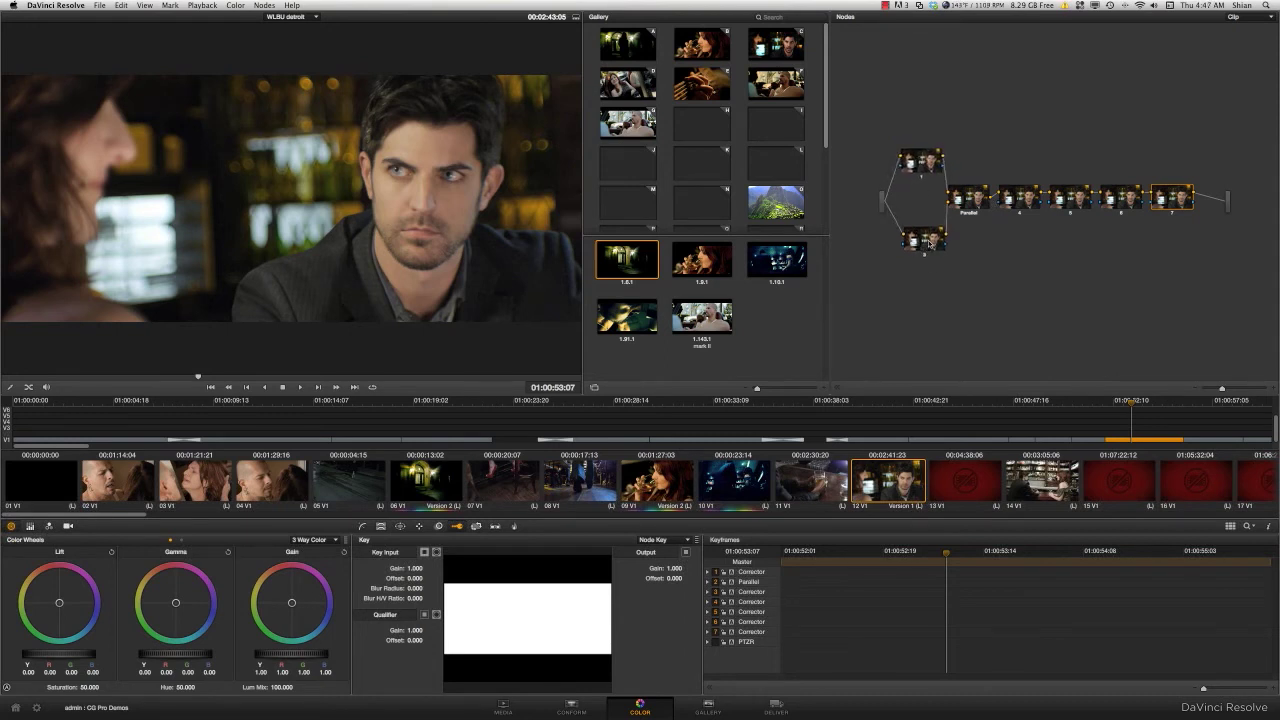
Nudge both parallel nodes slightly back toward the graph's input so they line up one above the other.
{"action": "left_click_drag", "start_coordinate": [931, 242], "coordinate": [925, 244]}
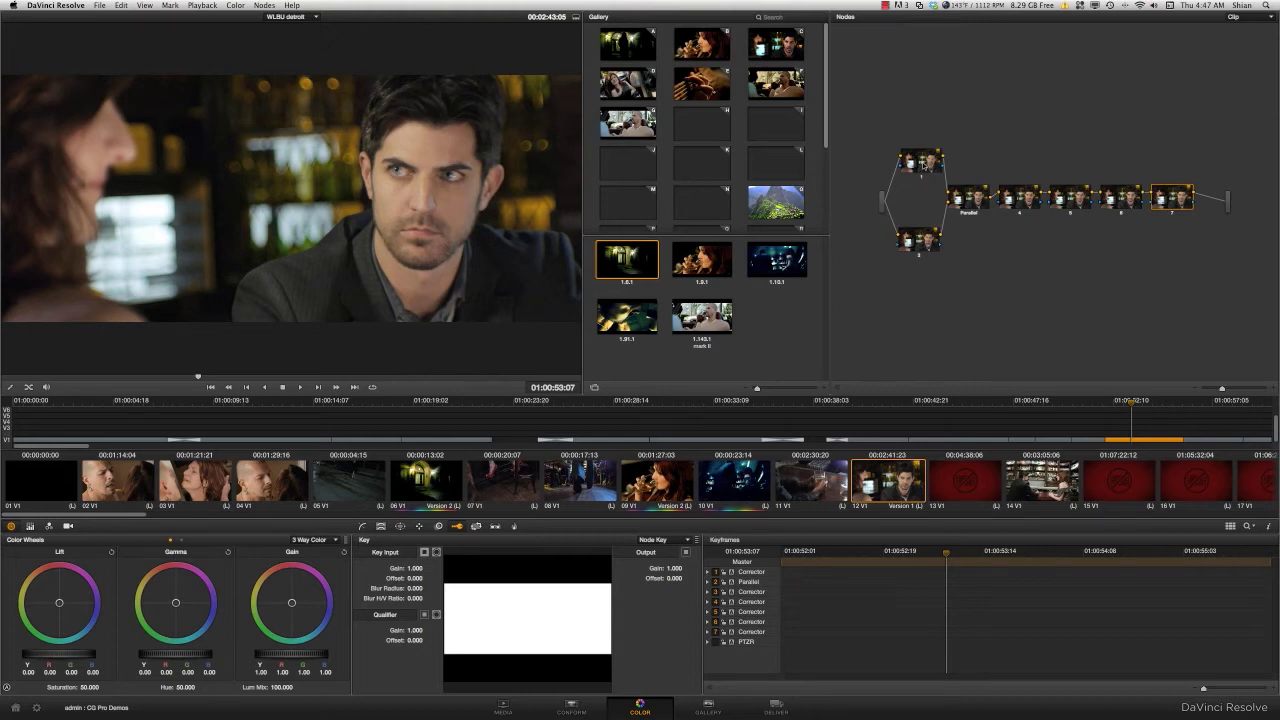
{"action": "left_click_drag", "start_coordinate": [921, 163], "coordinate": [916, 166]}
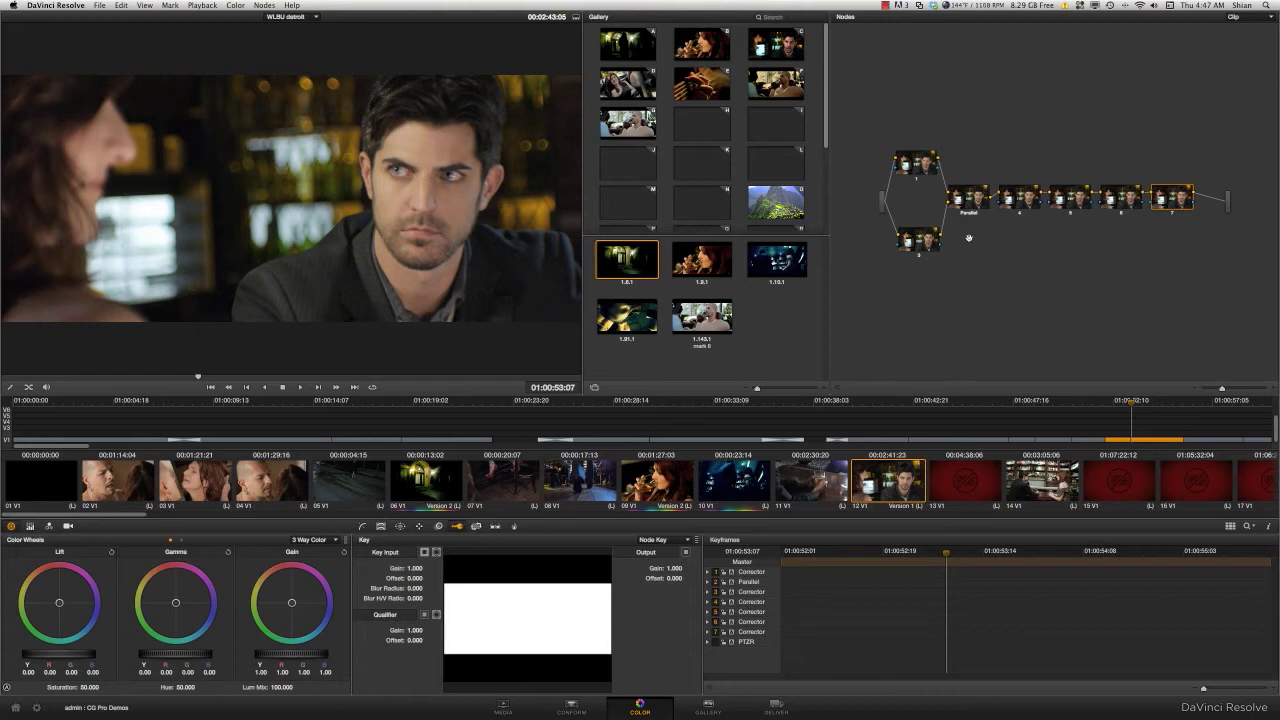
Bring up the video scopes to examine the shot's waveform, vectorscope, histogram and parade.
{"action": "key", "text": "super+shift+w"}
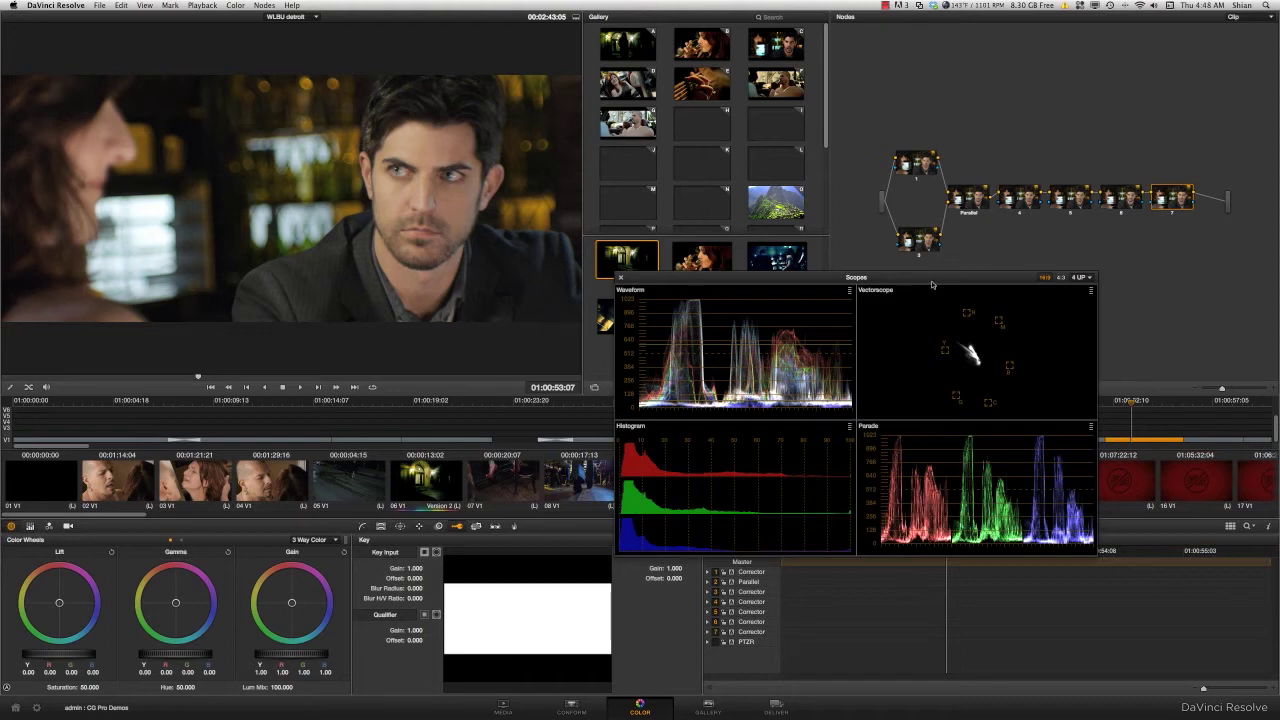
{"action": "left_click_drag", "start_coordinate": [971, 279], "coordinate": [0, 190]}
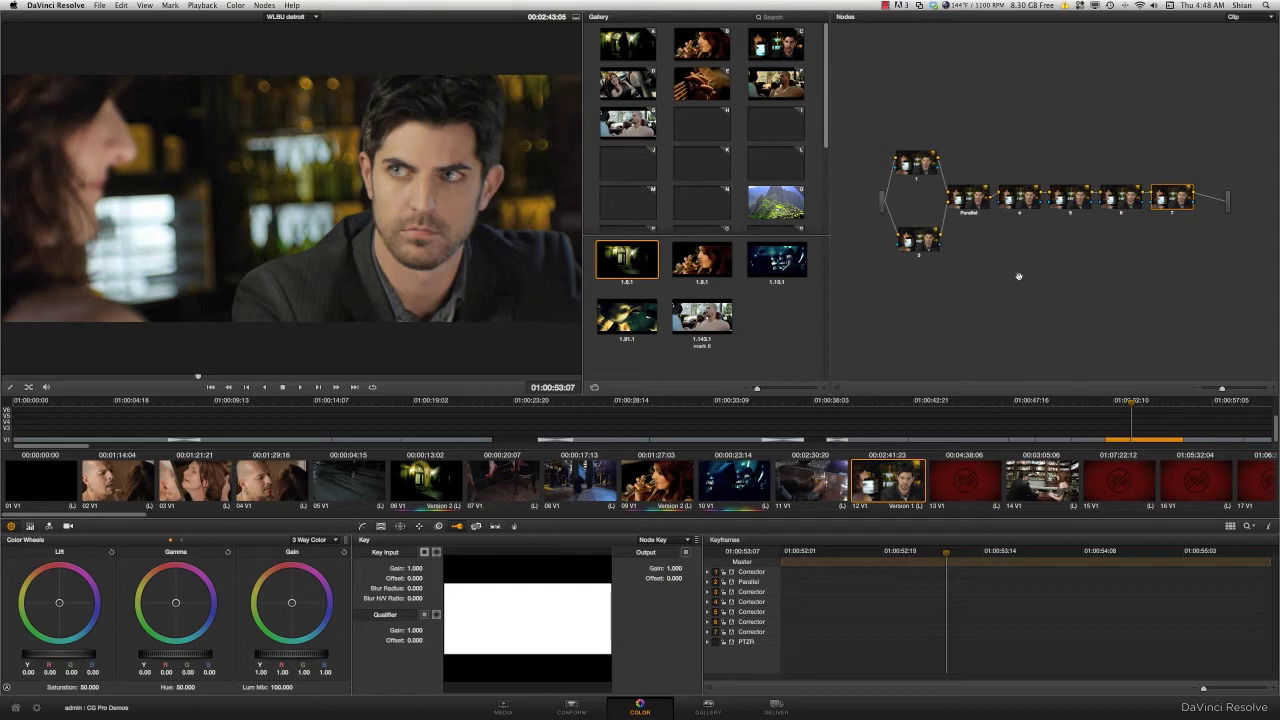
Arrange the two parallel nodes one directly above the other, evenly spaced around the Parallel mixer's line.
{"action": "left_click_drag", "start_coordinate": [927, 248], "coordinate": [924, 246]}
{"action": "left_click_drag", "start_coordinate": [916, 168], "coordinate": [914, 168]}
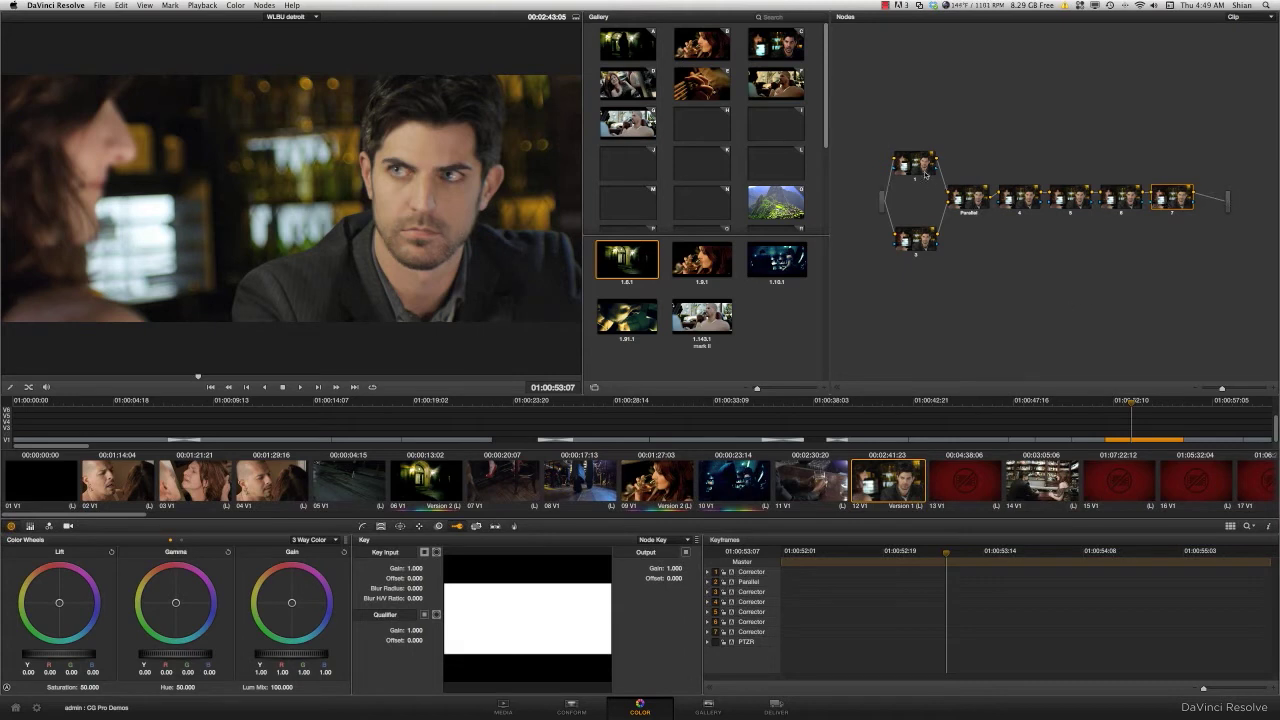
{"action": "left_click_drag", "start_coordinate": [923, 171], "coordinate": [925, 177]}
{"action": "left_click_drag", "start_coordinate": [914, 241], "coordinate": [916, 235]}
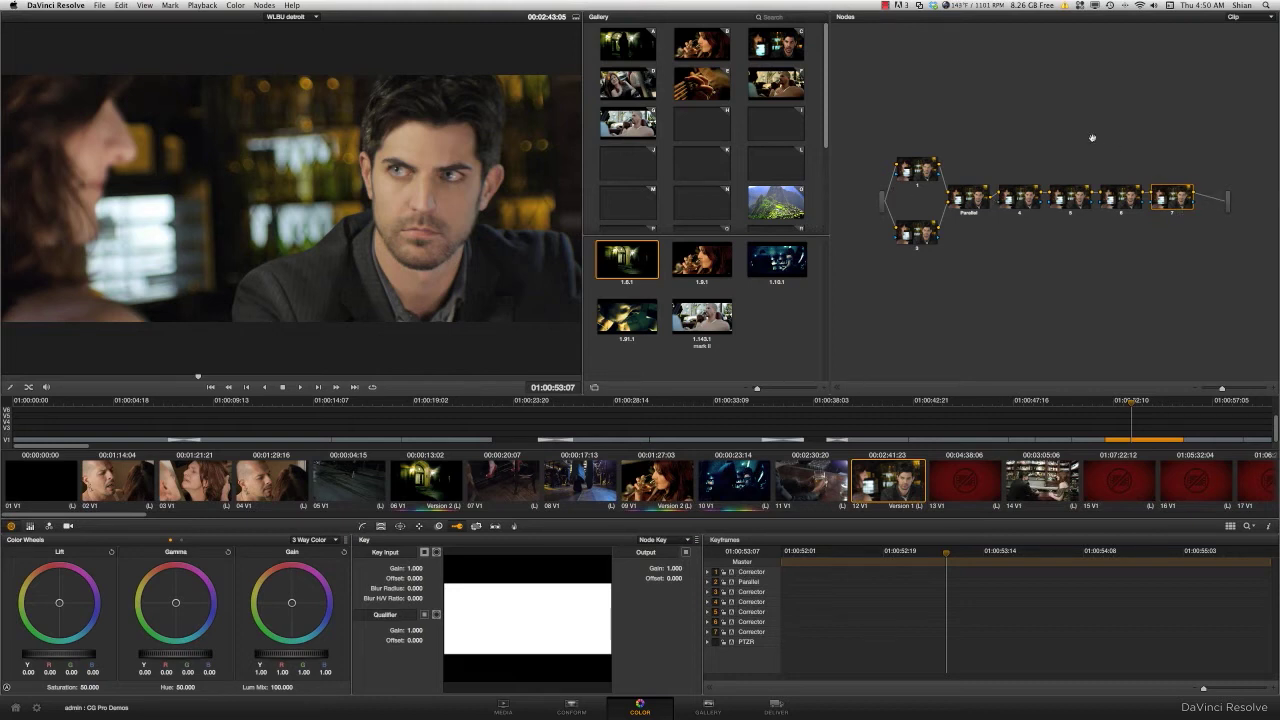
{"action": "left_click_drag", "start_coordinate": [911, 168], "coordinate": [911, 156]}
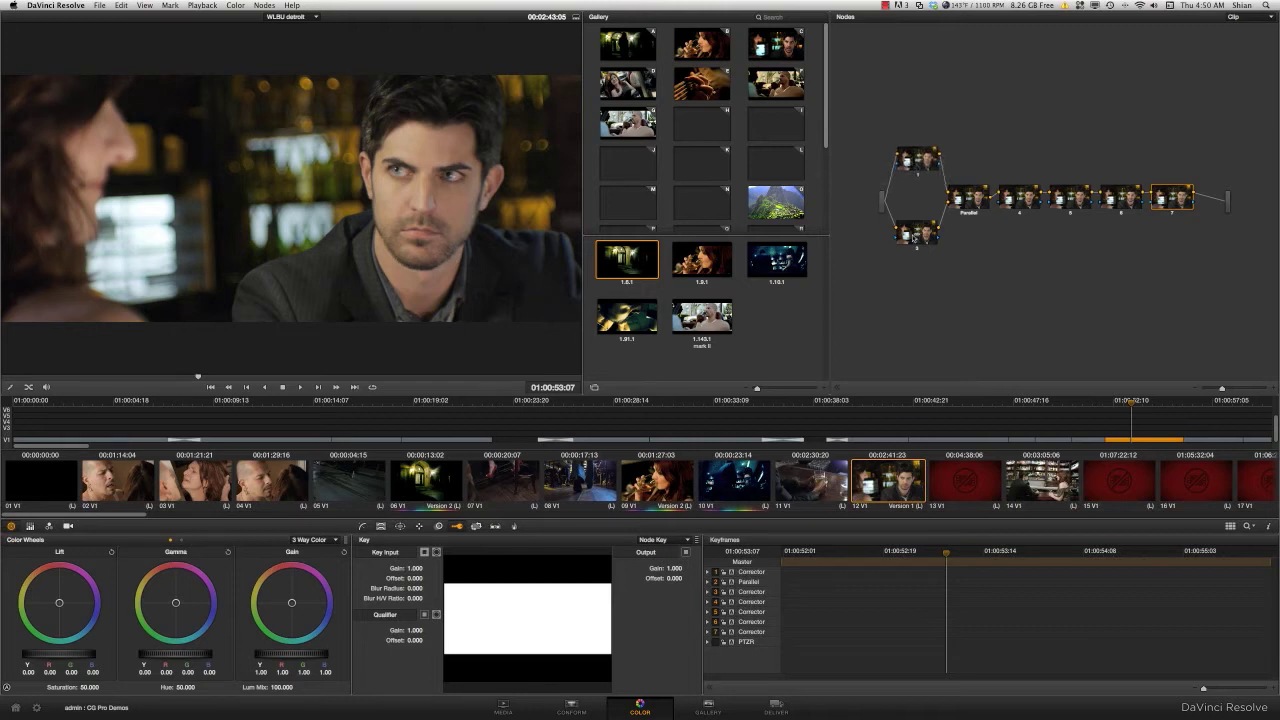
{"action": "left_click_drag", "start_coordinate": [912, 237], "coordinate": [912, 253]}
{"action": "left_click_drag", "start_coordinate": [913, 166], "coordinate": [916, 165]}
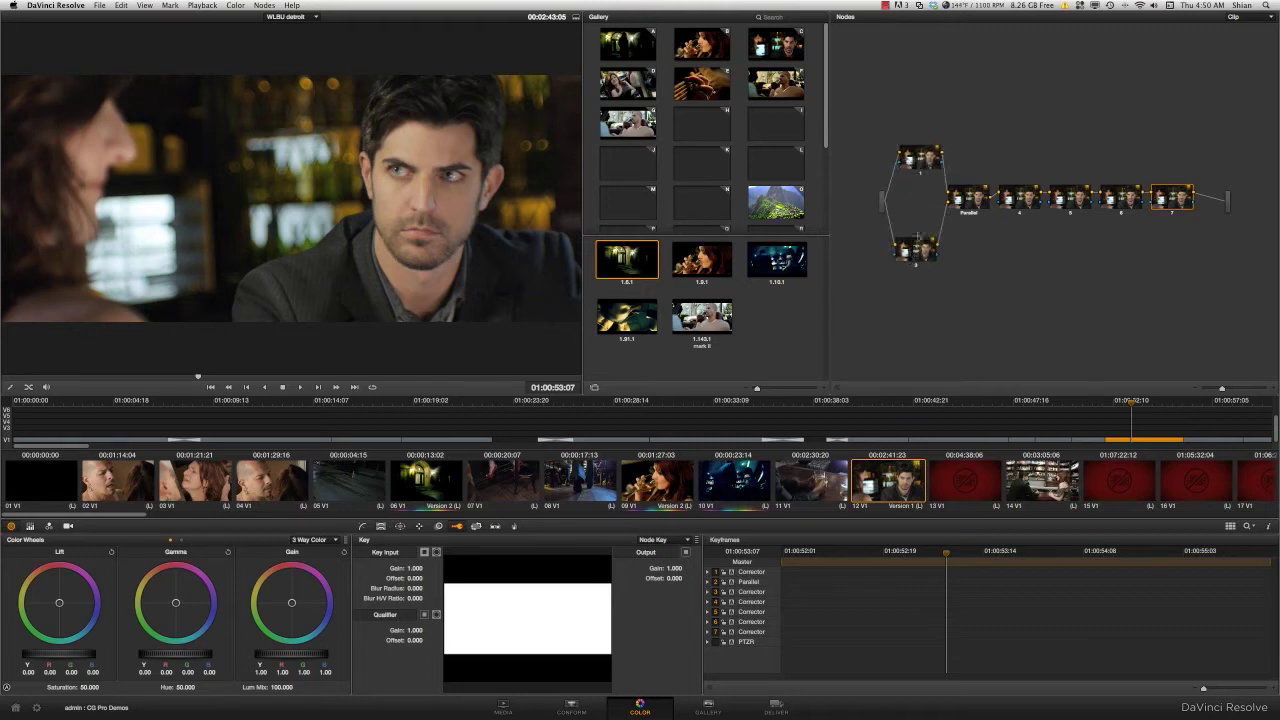
{"action": "left_click_drag", "start_coordinate": [918, 237], "coordinate": [928, 230]}
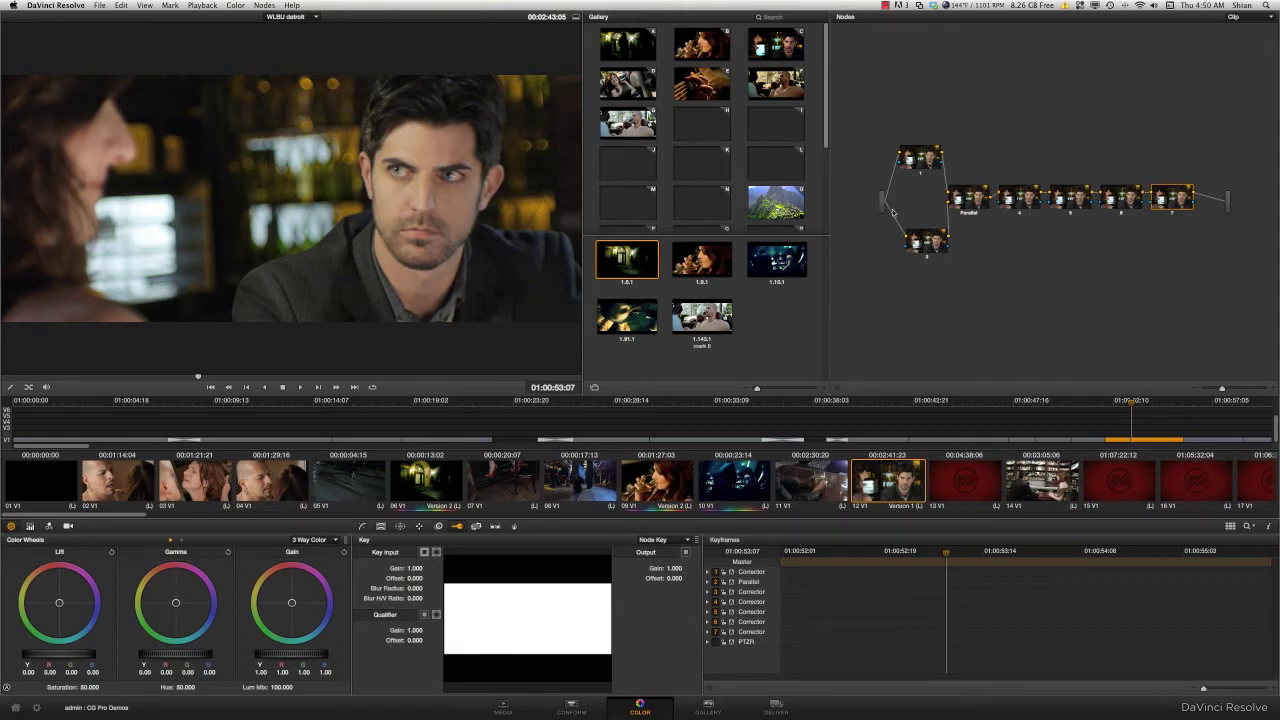
{"action": "left_click_drag", "start_coordinate": [920, 160], "coordinate": [920, 171]}
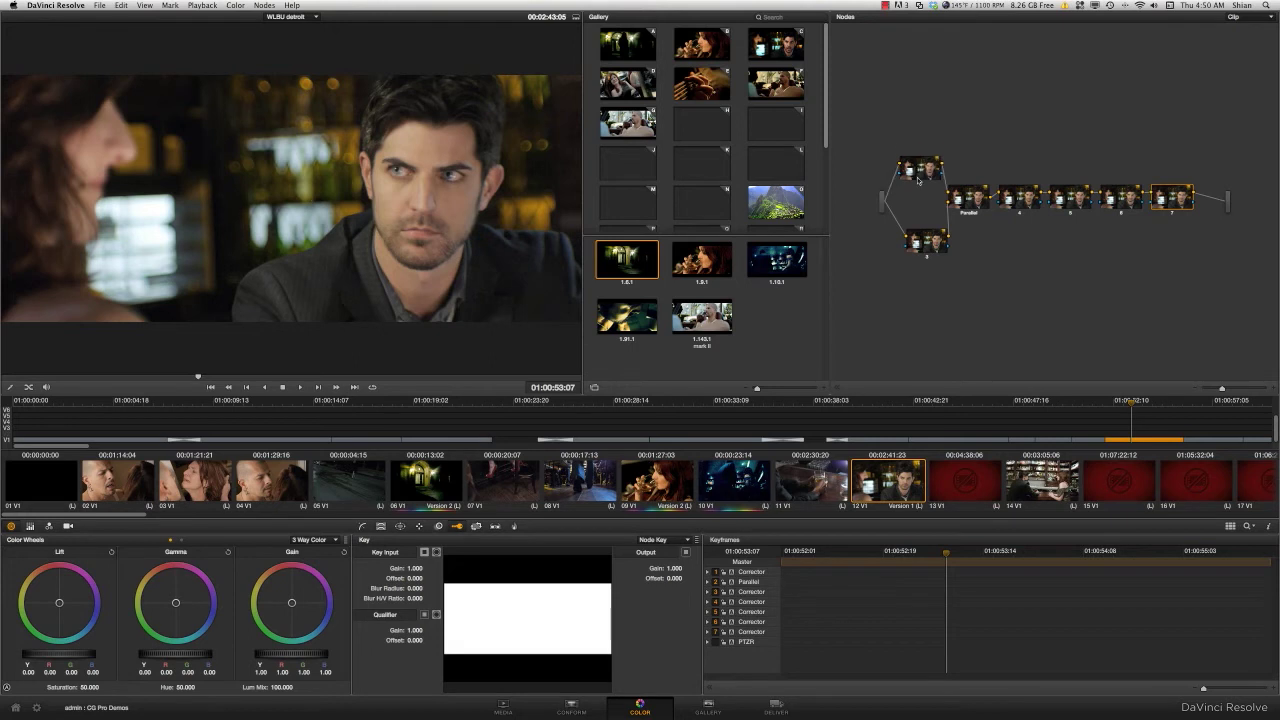
{"action": "left_click_drag", "start_coordinate": [932, 246], "coordinate": [926, 241]}
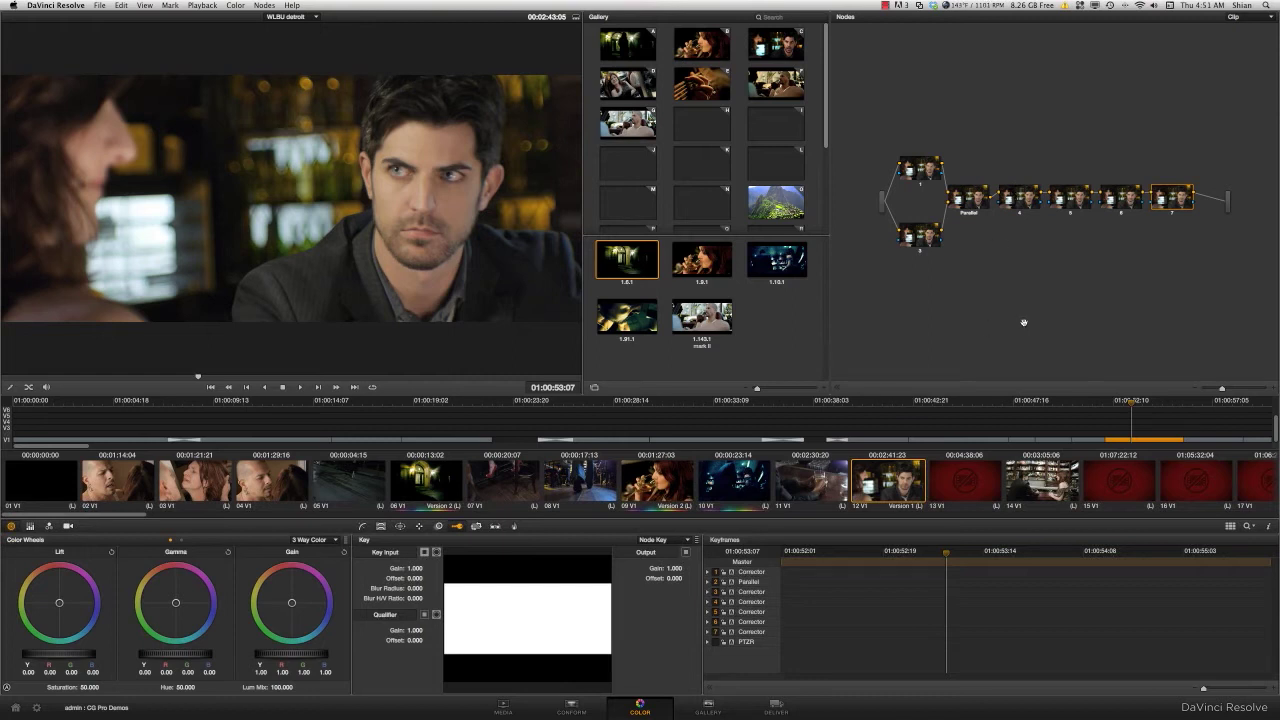
Load the clip's finished seven-node version and enable its nodes one by one, from teal through spectral.
{"action": "key", "text": "super+n"}
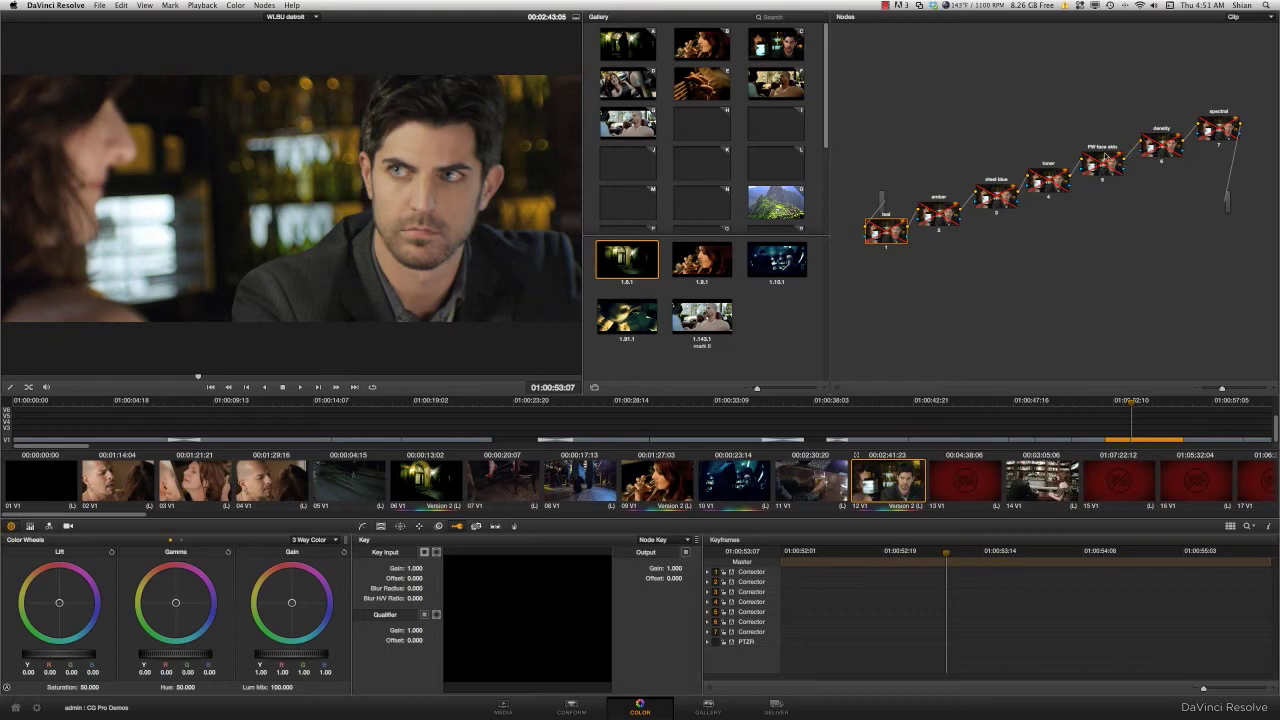
{"action": "left_click", "coordinate": [886, 248]}
{"action": "left_click", "coordinate": [937, 231]}
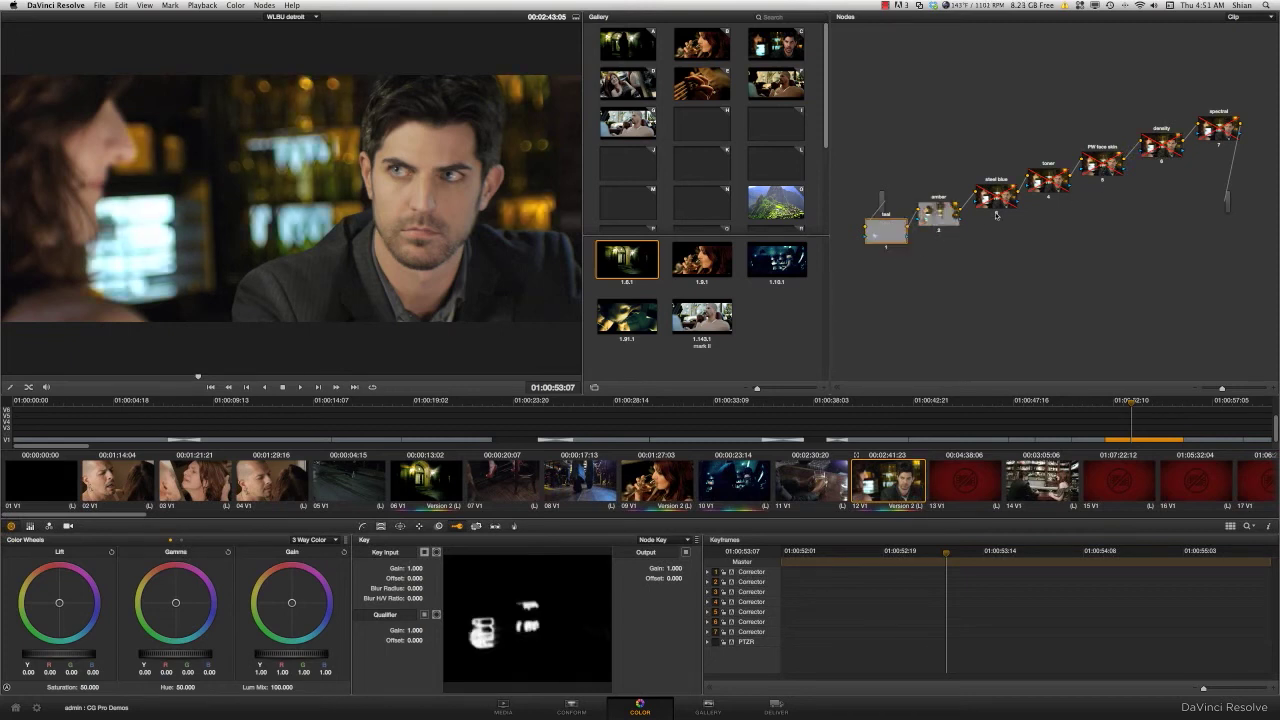
{"action": "left_click", "coordinate": [996, 213]}
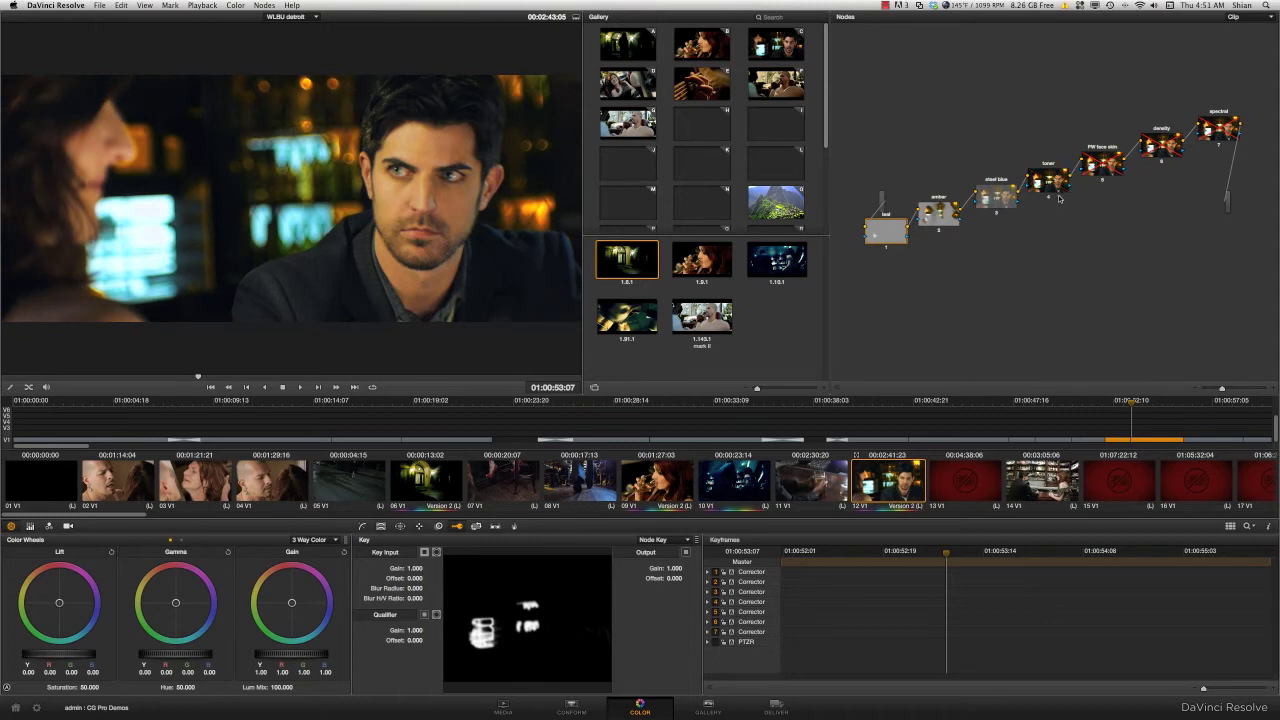
{"action": "left_click", "coordinate": [1049, 198]}
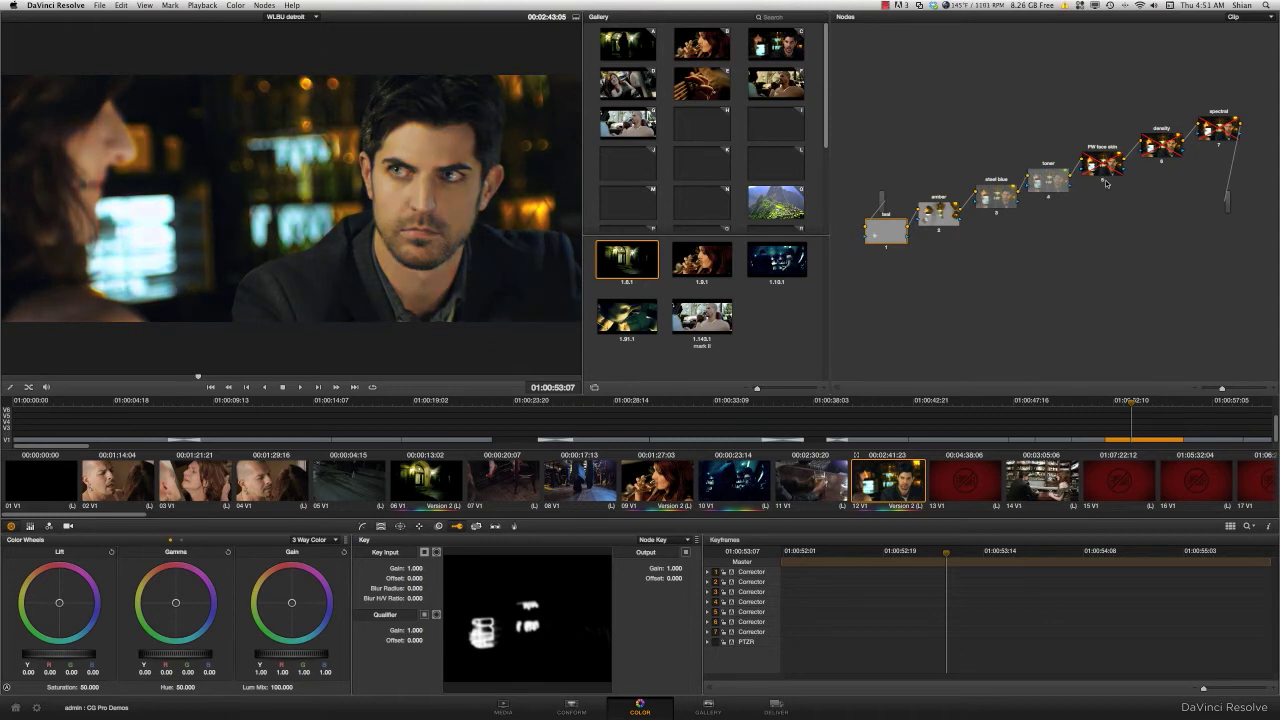
{"action": "left_click", "coordinate": [1161, 163]}
{"action": "left_click", "coordinate": [1218, 145]}
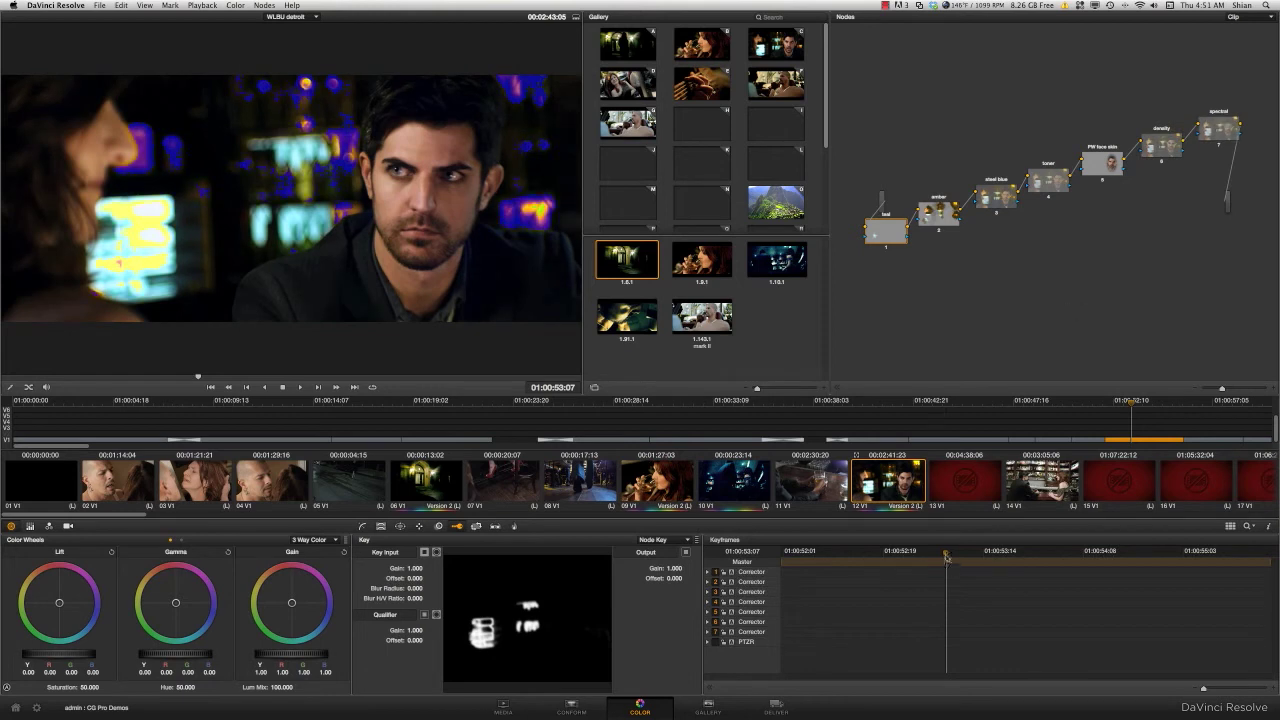
Advance one frame and toggle the PW face skin node off and on to compare its effect.
{"action": "left_click_drag", "start_coordinate": [946, 552], "coordinate": [953, 553]}
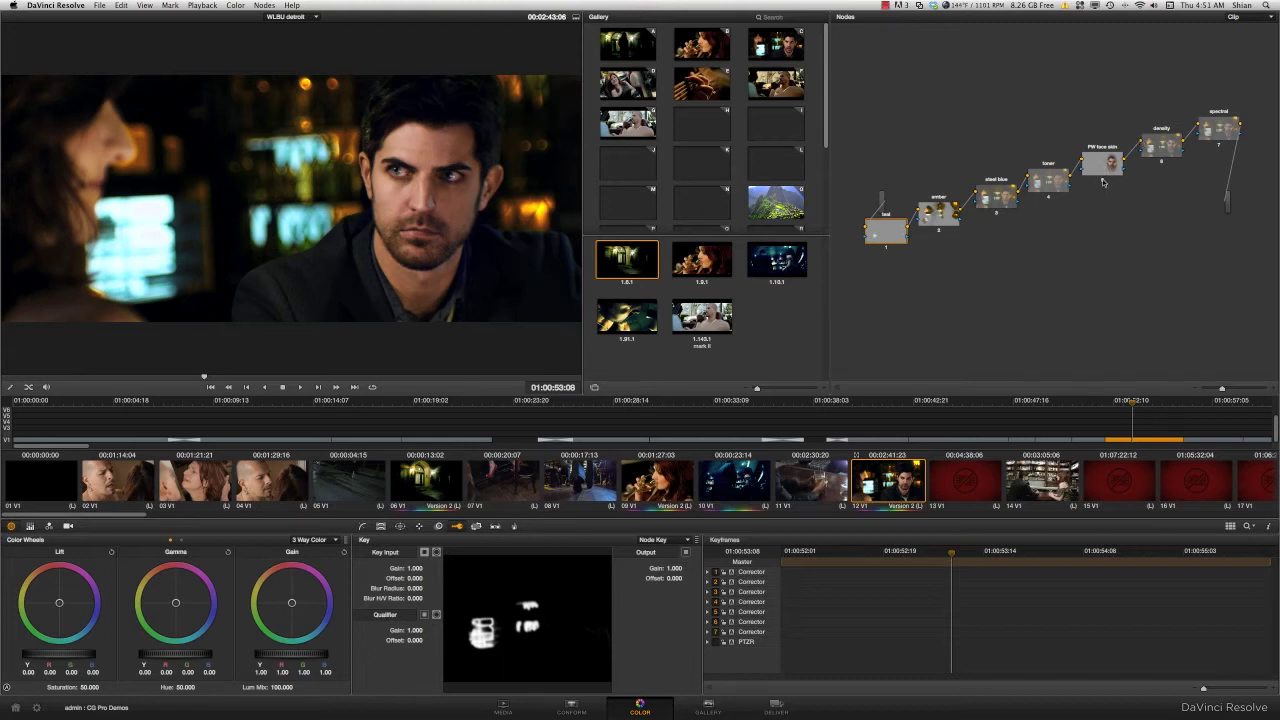
{"action": "key", "text": "super+d"}
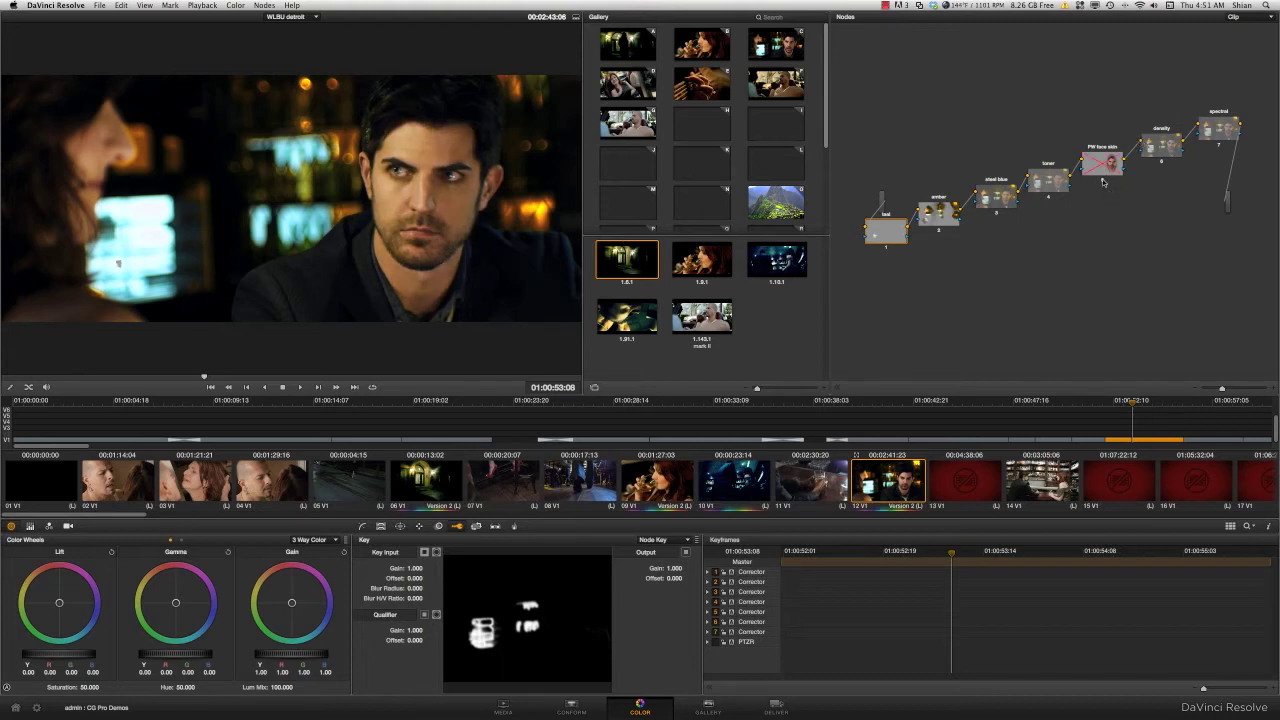
{"action": "key", "text": "super+d"}
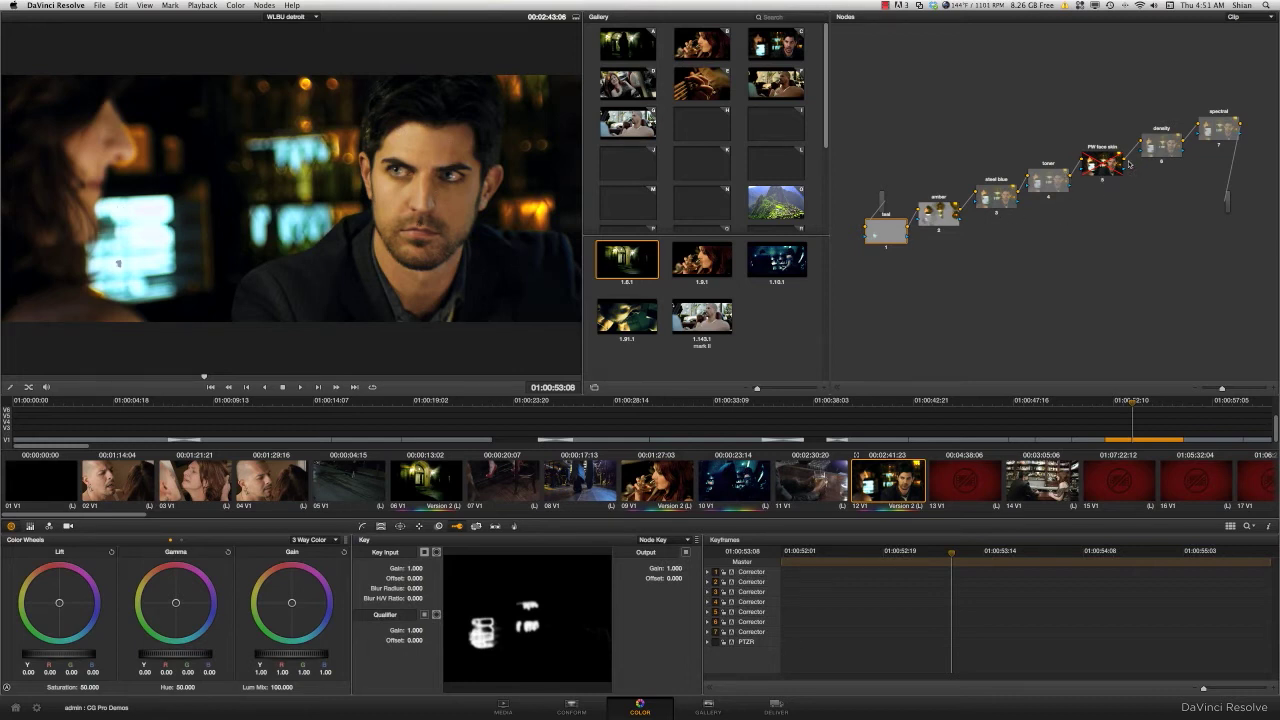
{"action": "left_click", "coordinate": [1103, 181]}
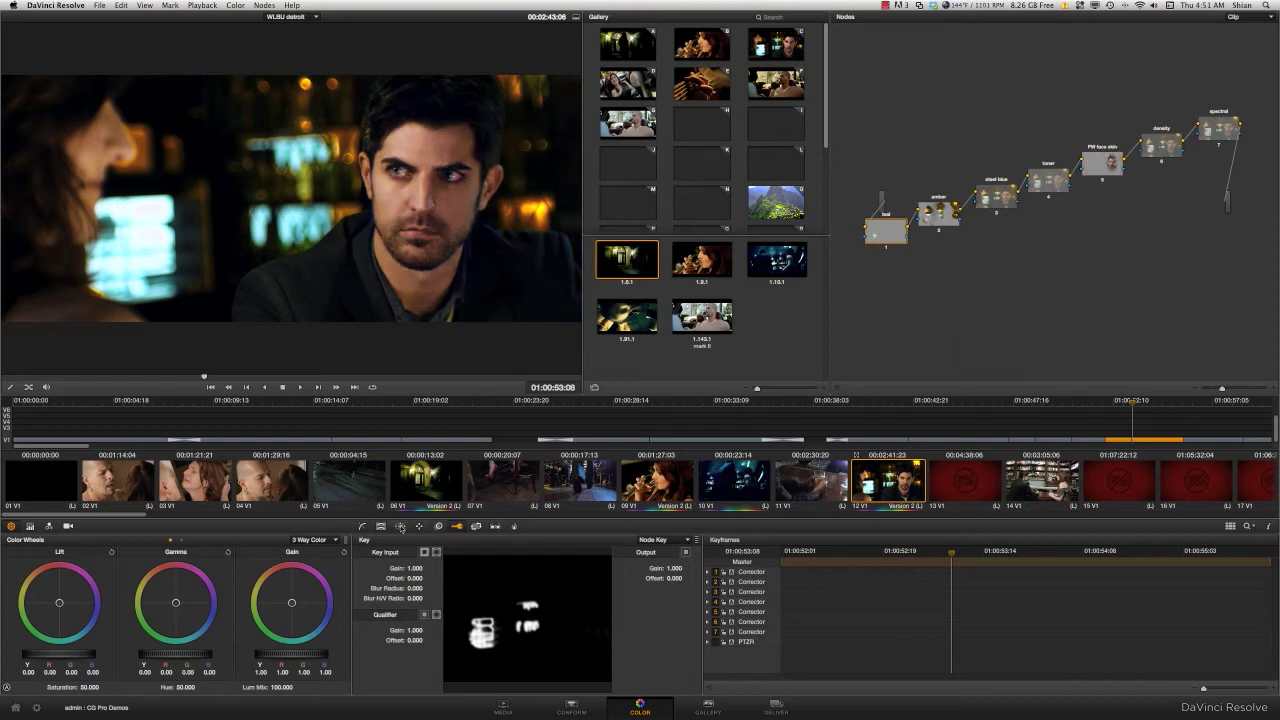
Examine the PW face skin node's circular window and tracking data on the man's face, from the clip's first frame.
{"action": "left_click", "coordinate": [400, 526]}
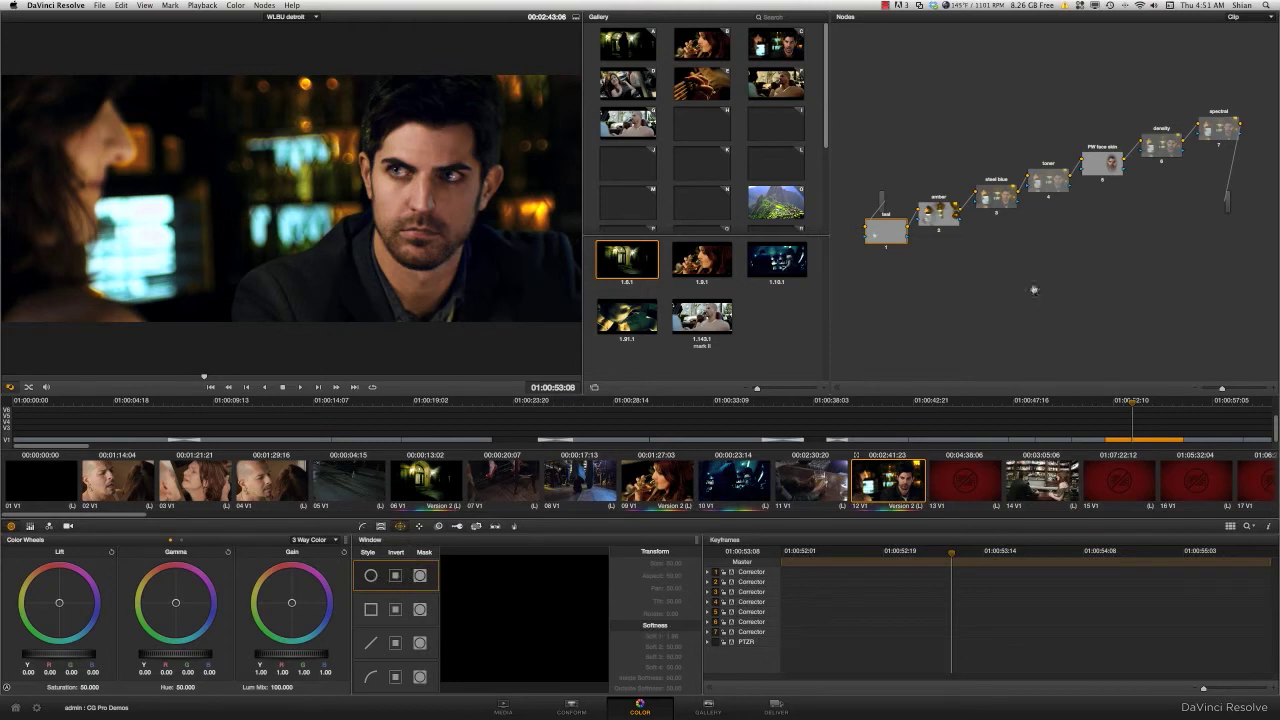
{"action": "left_click", "coordinate": [1102, 163]}
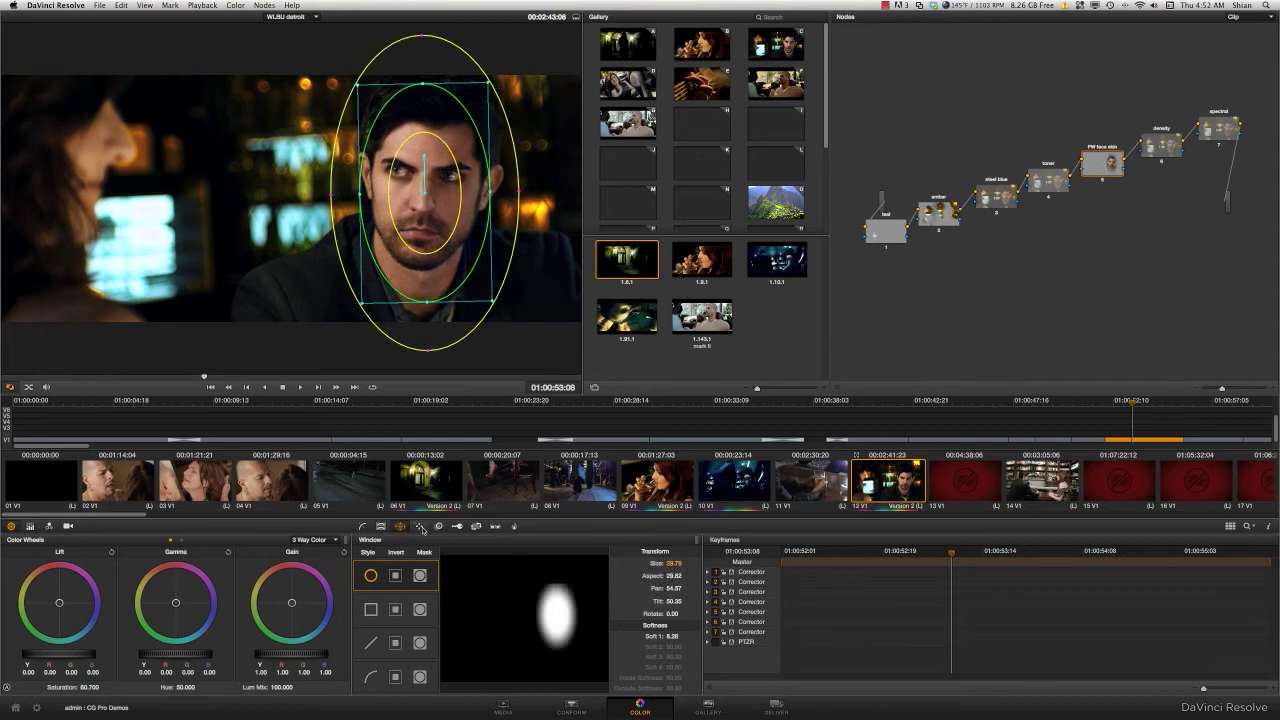
{"action": "left_click", "coordinate": [421, 527]}
{"action": "left_click_drag", "start_coordinate": [844, 552], "coordinate": [776, 563]}
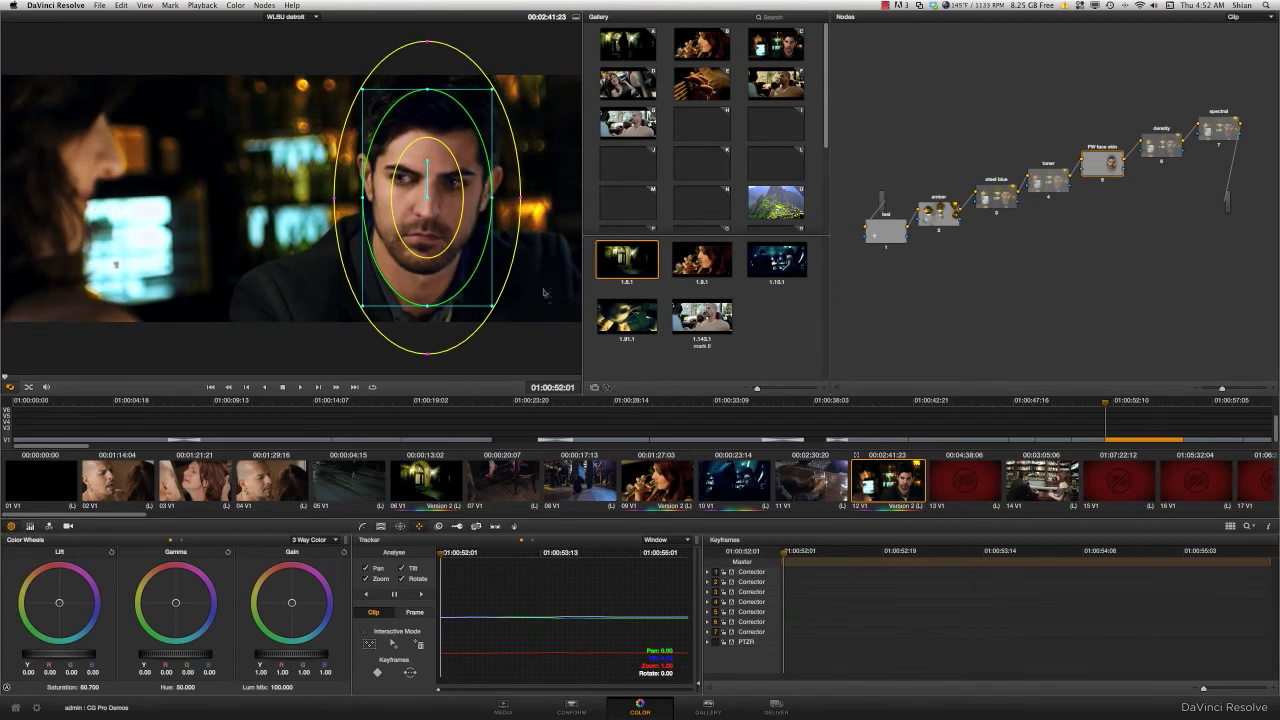
{"action": "left_click", "coordinate": [401, 527]}
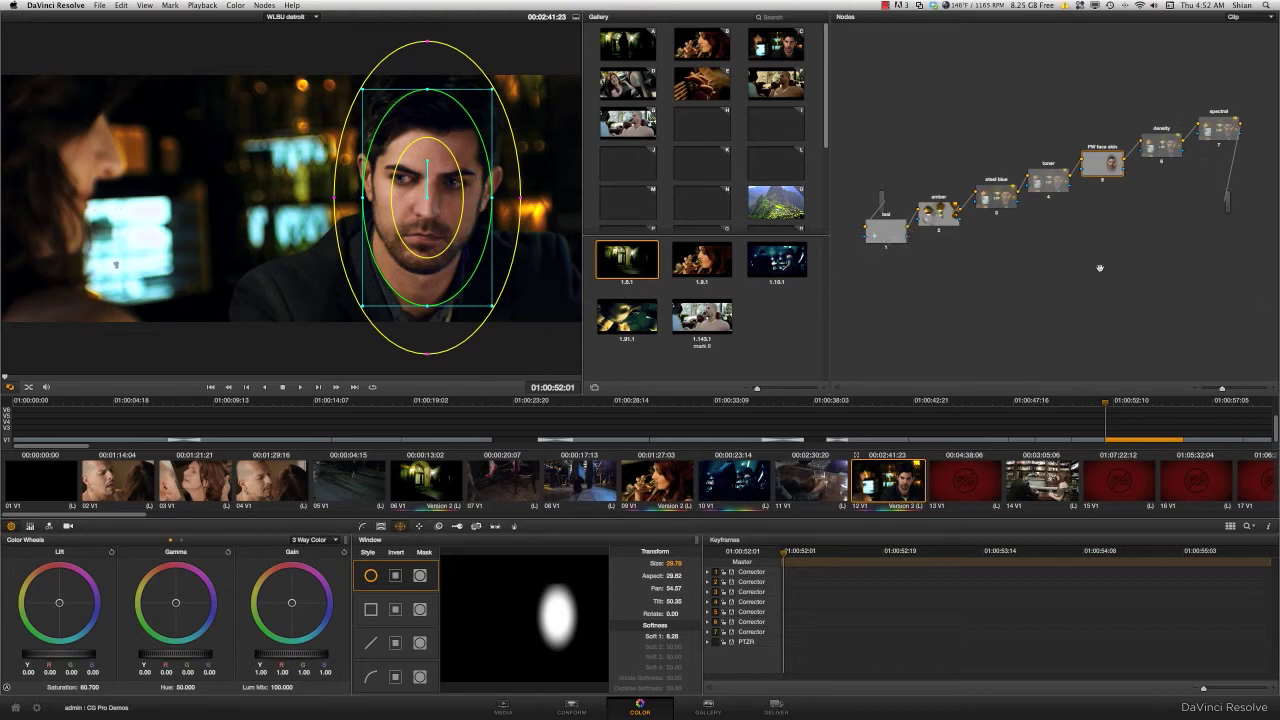
Return to Version 1 of the clip, select the upper parallel node for qualifying and label it "teal".
{"action": "key", "text": "super+b"}
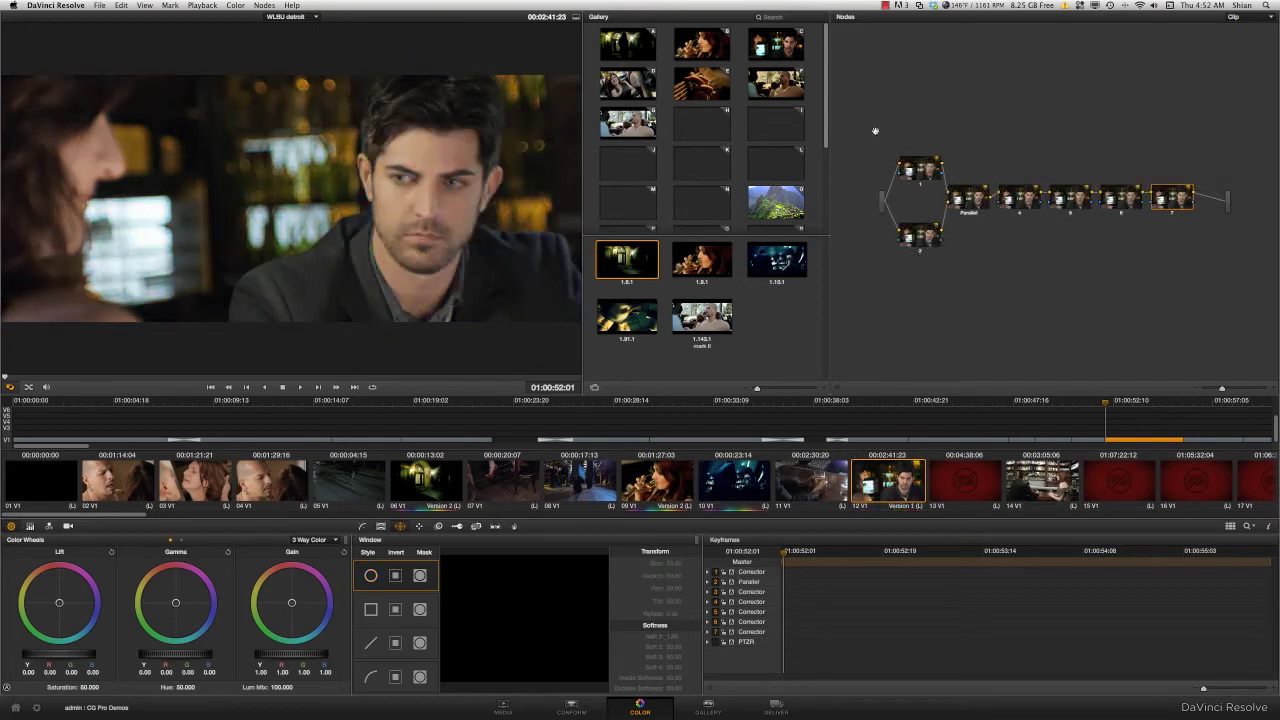
{"action": "left_click", "coordinate": [928, 170]}
{"action": "left_click", "coordinate": [380, 526]}
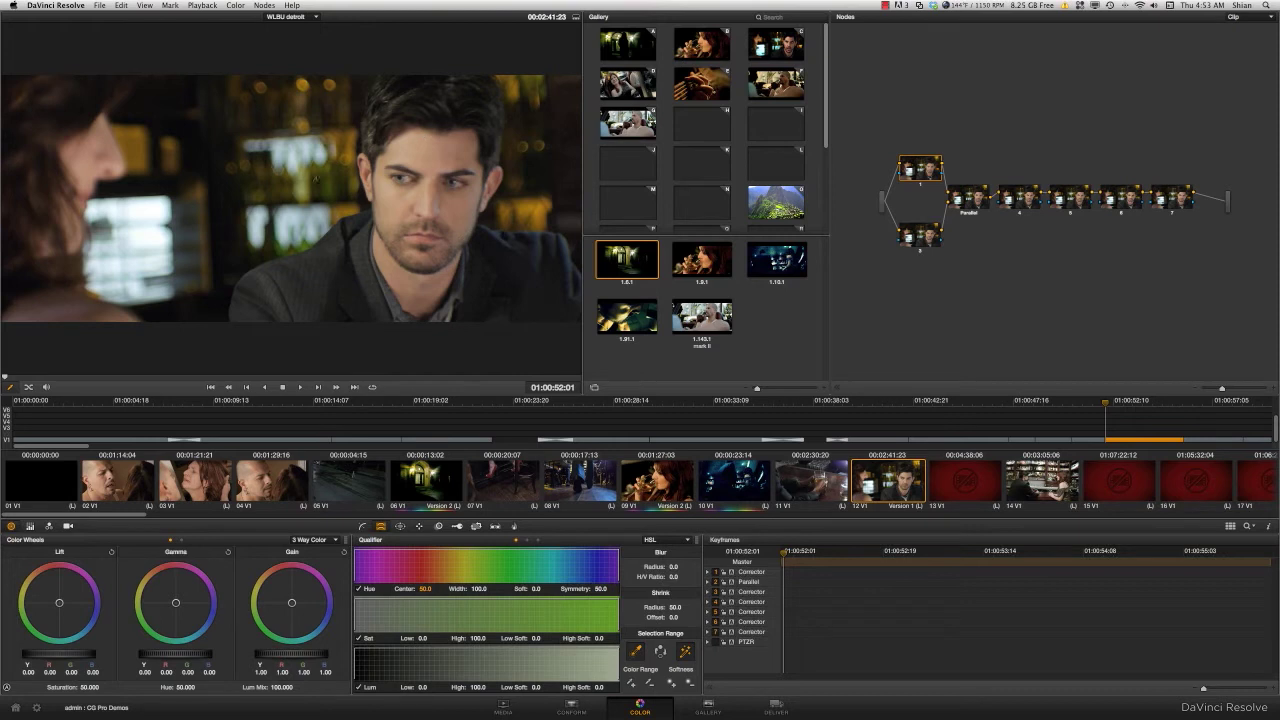
{"action": "right_click", "coordinate": [915, 168]}
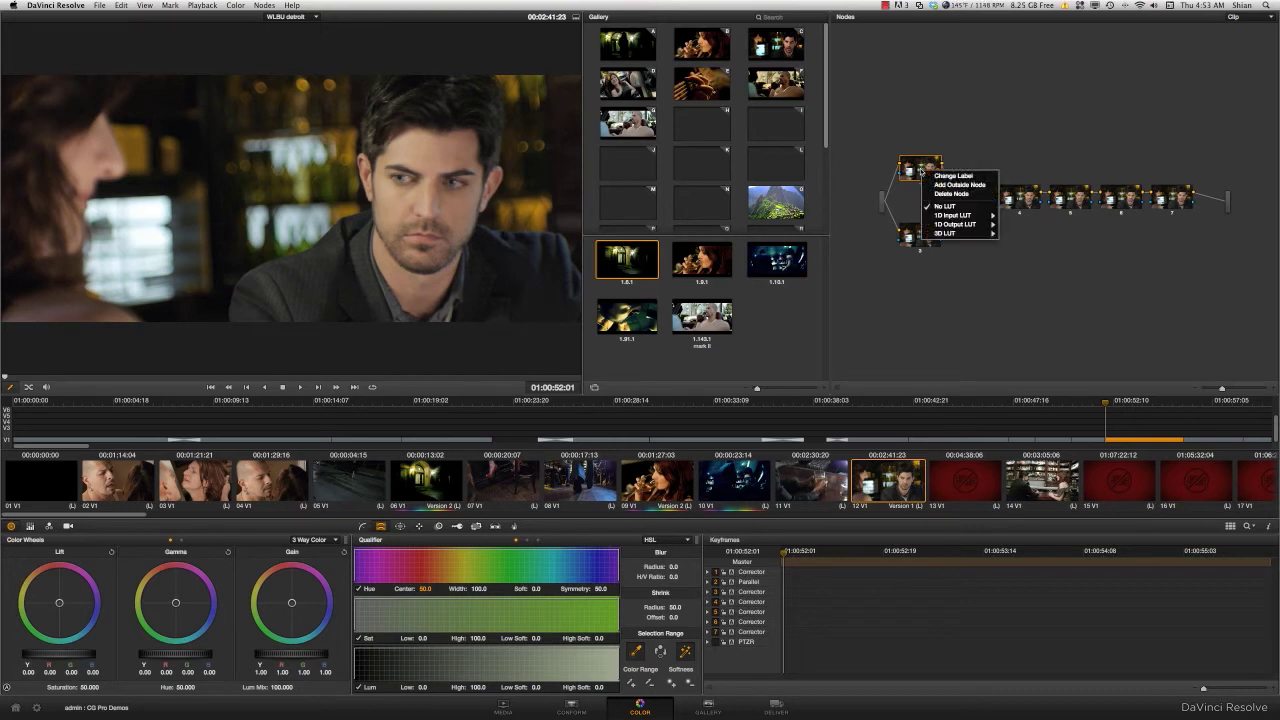
{"action": "left_click", "coordinate": [935, 173]}
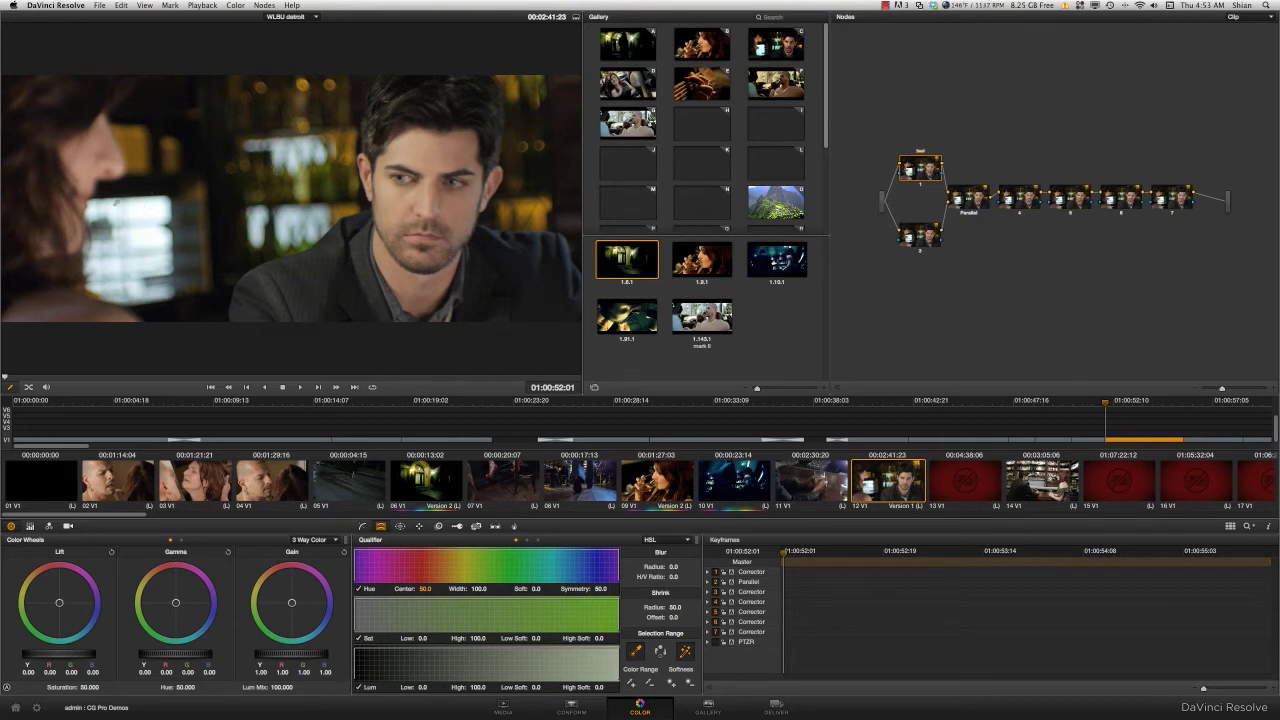
Key the bright light behind the woman on the teal node, with hue center 81.2, width 29.7 and softness 10.3.
{"action": "mouse_move", "coordinate": [115, 202]}
{"action": "left_mouse_down"}
{"action": "mouse_move", "coordinate": [164, 239]}
{"action": "mouse_move", "coordinate": [153, 205]}
{"action": "left_mouse_up"}
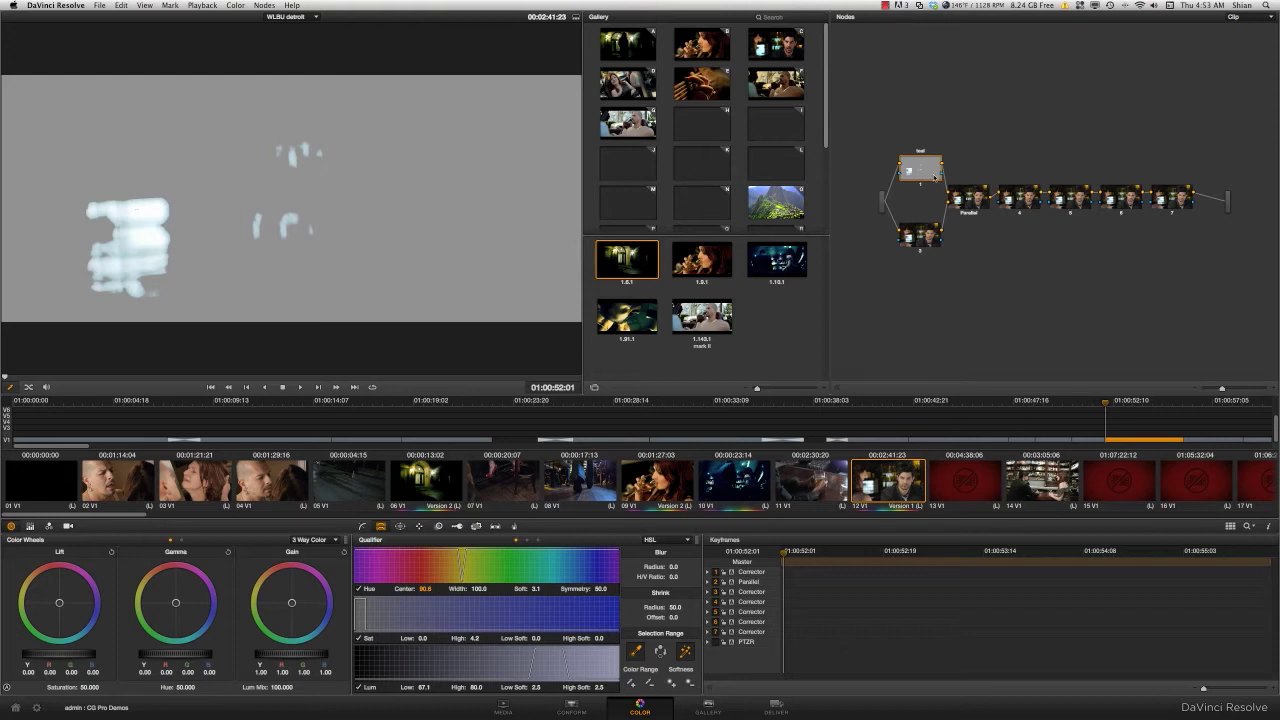
{"action": "left_click_drag", "start_coordinate": [928, 174], "coordinate": [925, 174]}
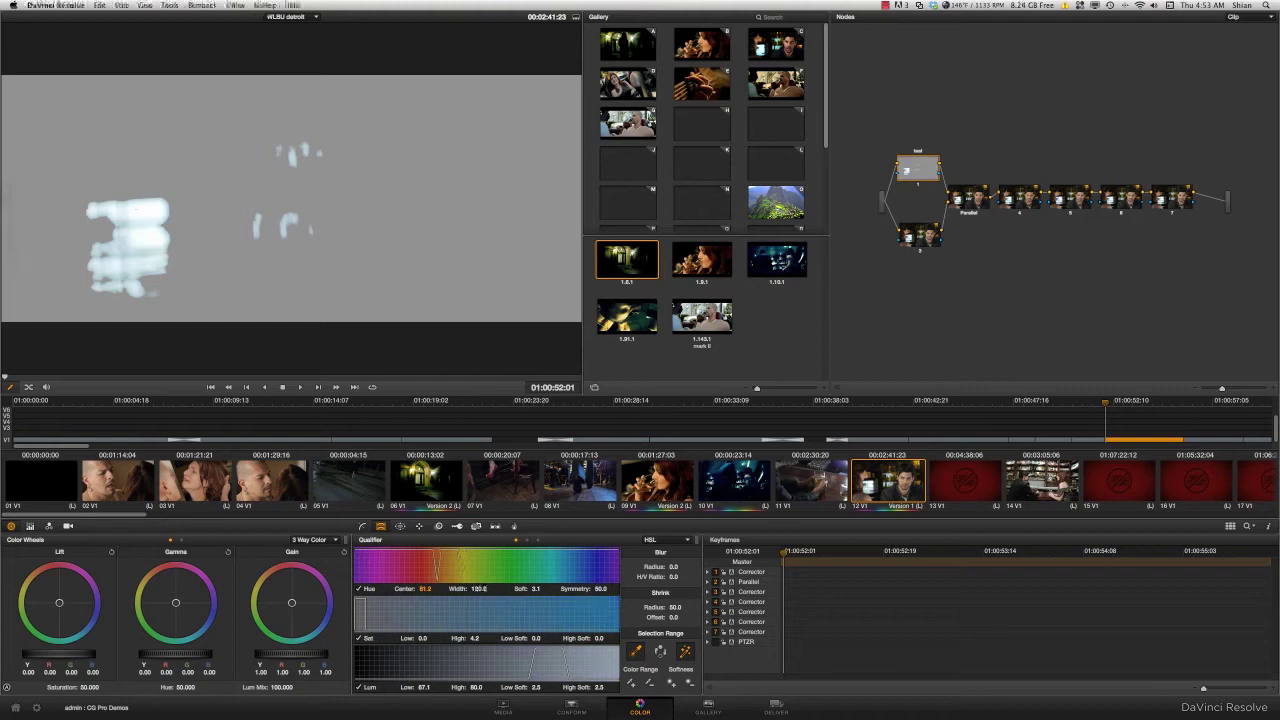
{"action": "left_click", "coordinate": [481, 589]}
{"action": "type", "text": "1"}
{"action": "left_click_drag", "start_coordinate": [538, 590], "coordinate": [543, 590]}
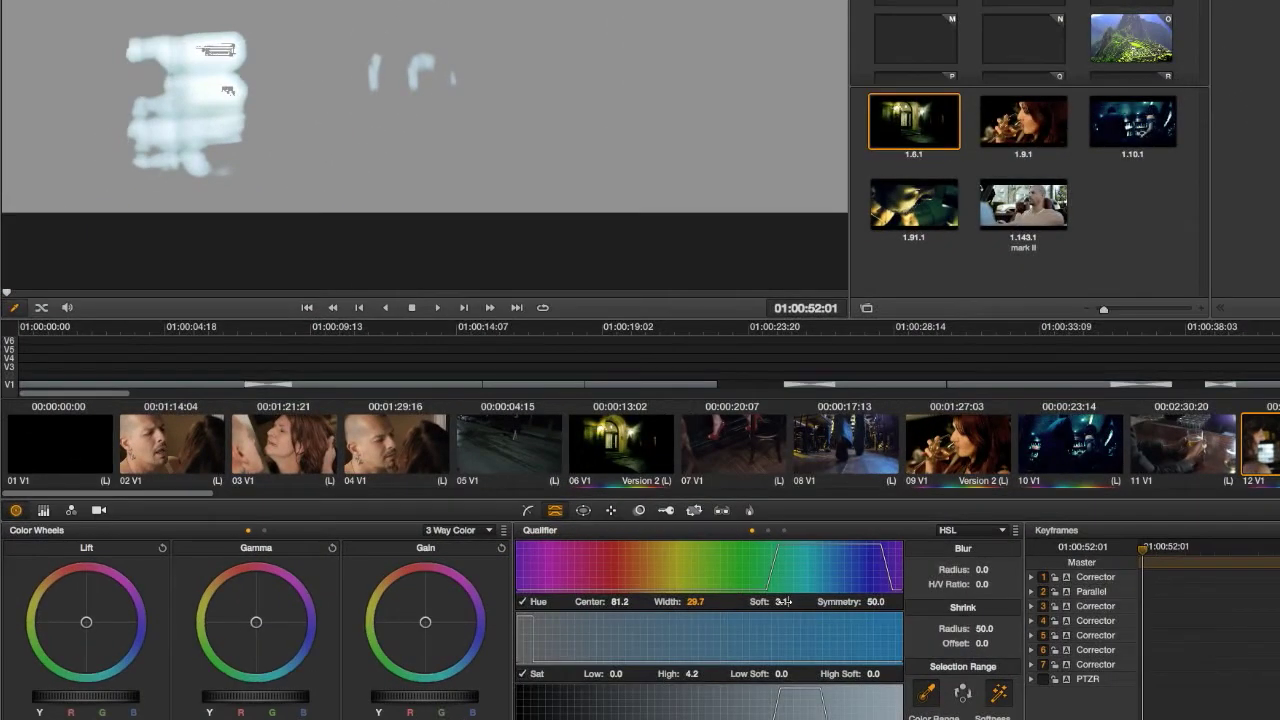
{"action": "left_click_drag", "start_coordinate": [785, 601], "coordinate": [799, 599]}
Refine the teal key's saturation range to High 4.5, Low Soft 8.0 and High Soft 35.2.
{"action": "mouse_move", "coordinate": [879, 673]}
{"action": "left_mouse_down"}
{"action": "mouse_move", "coordinate": [908, 672]}
{"action": "mouse_move", "coordinate": [883, 673]}
{"action": "left_mouse_up"}
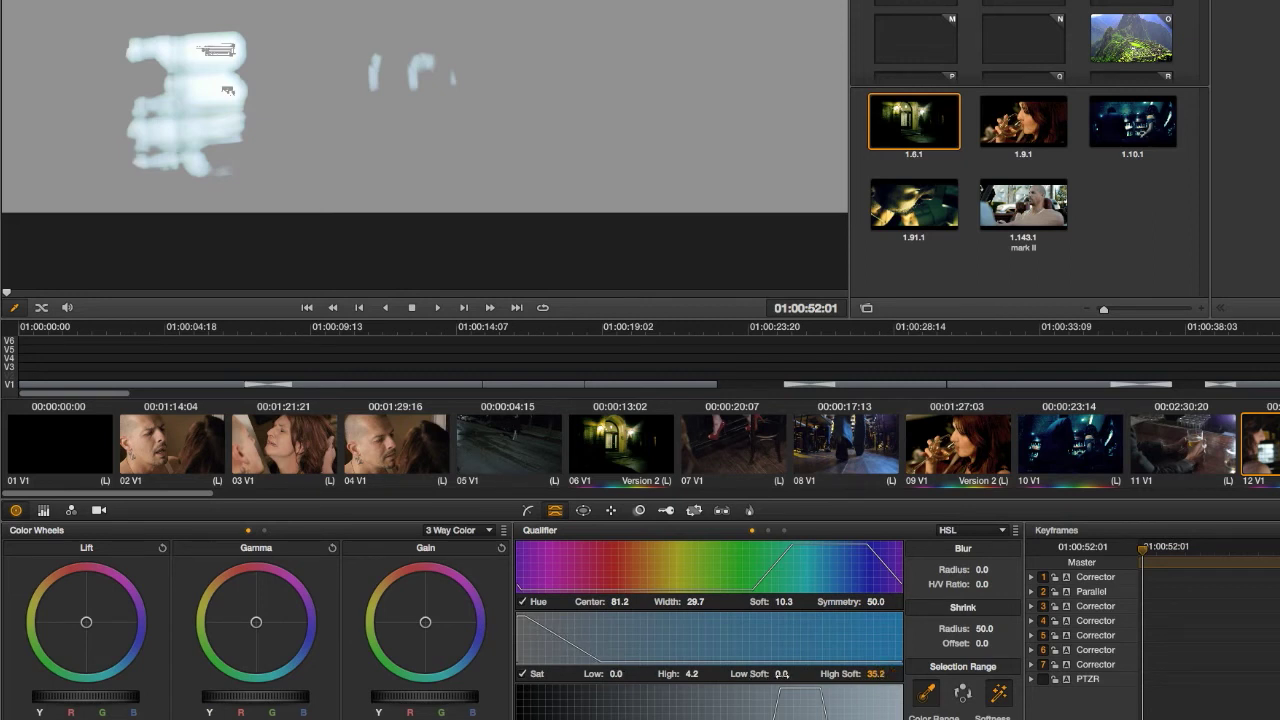
{"action": "left_click_drag", "start_coordinate": [782, 674], "coordinate": [792, 673]}
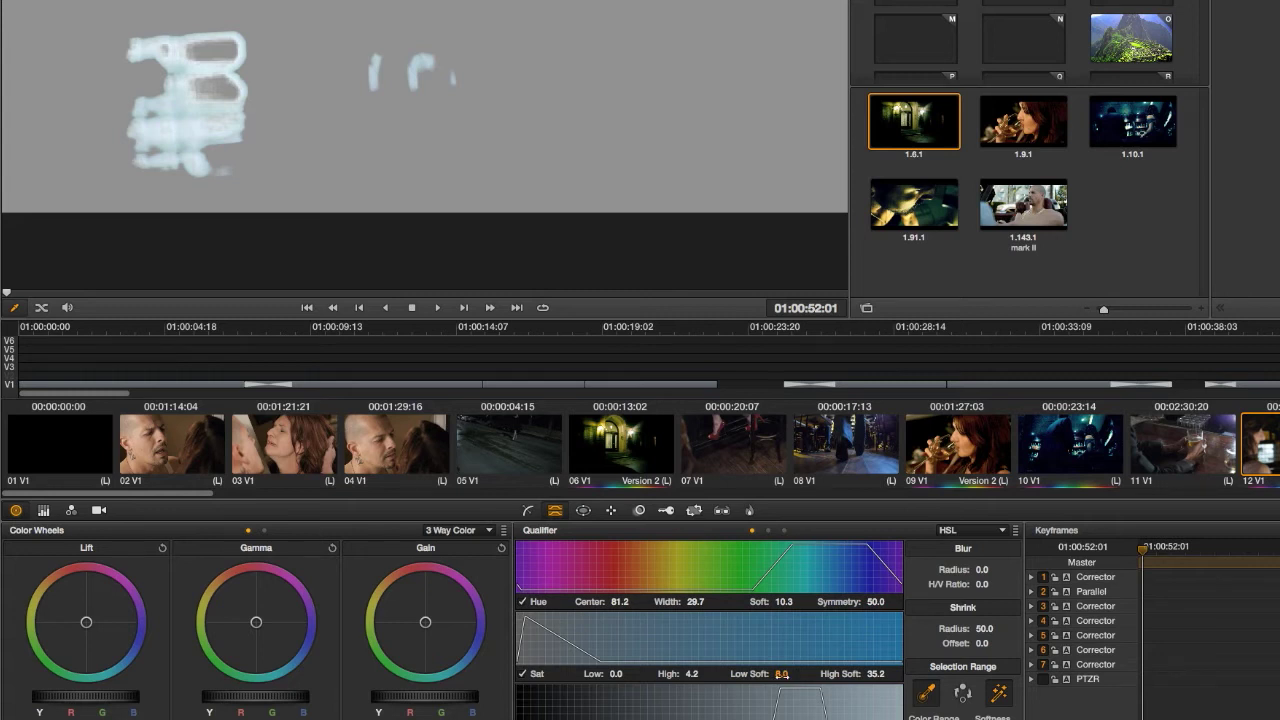
{"action": "left_click_drag", "start_coordinate": [792, 673], "coordinate": [779, 667]}
{"action": "double_click", "coordinate": [692, 673]}
{"action": "key", "text": "BackSpace"}
{"action": "type", "text": "8"}
{"action": "key", "text": "Return"}
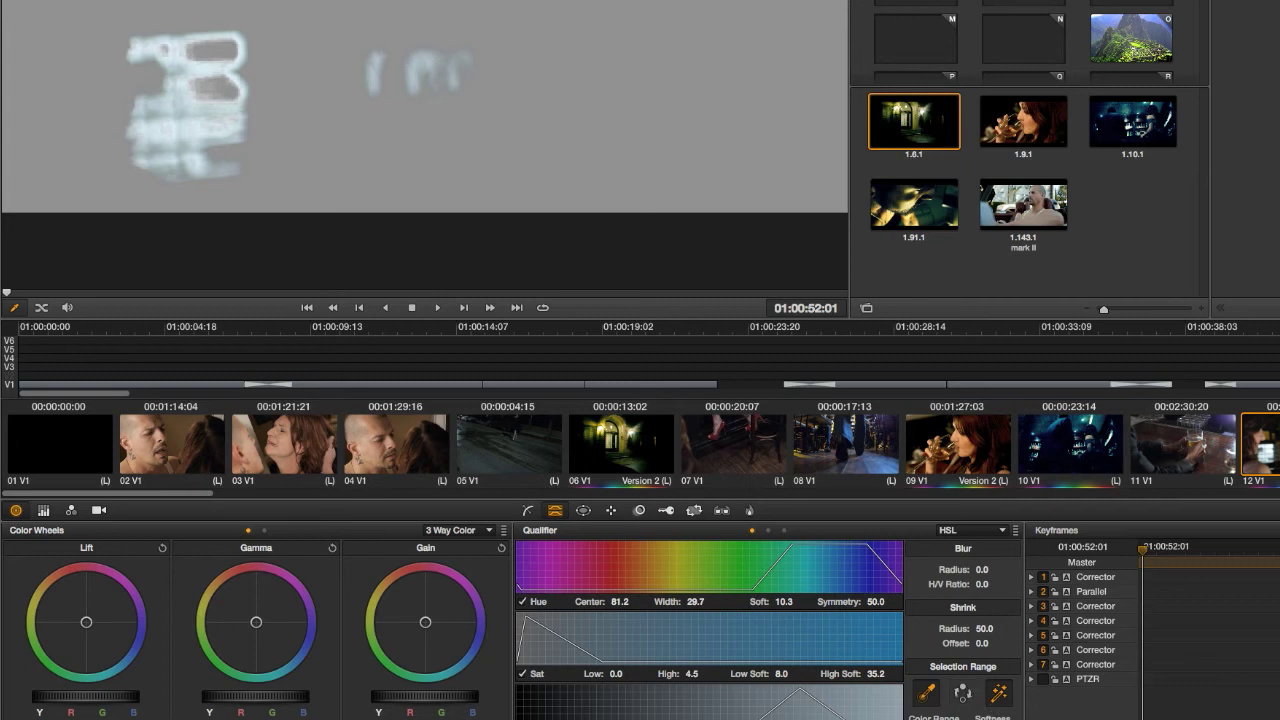
Set the teal key's shrink radius to 47.0 and shrink offset to 6.1.
{"action": "left_click_drag", "start_coordinate": [988, 629], "coordinate": [965, 629]}
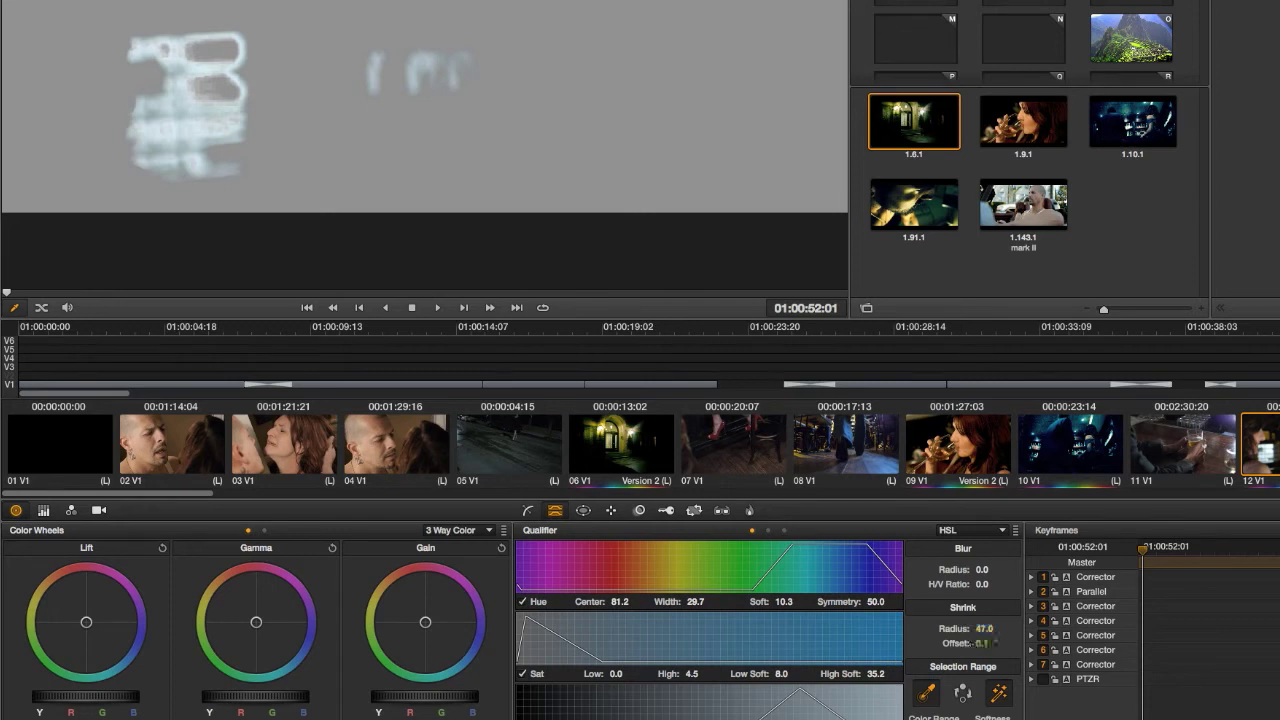
Set the teal key's shrink offset to -3.2 and blur radius to 100.0, and turn off the highlight view.
{"action": "left_click_drag", "start_coordinate": [979, 644], "coordinate": [994, 644]}
{"action": "left_click_drag", "start_coordinate": [984, 571], "coordinate": [1001, 568]}
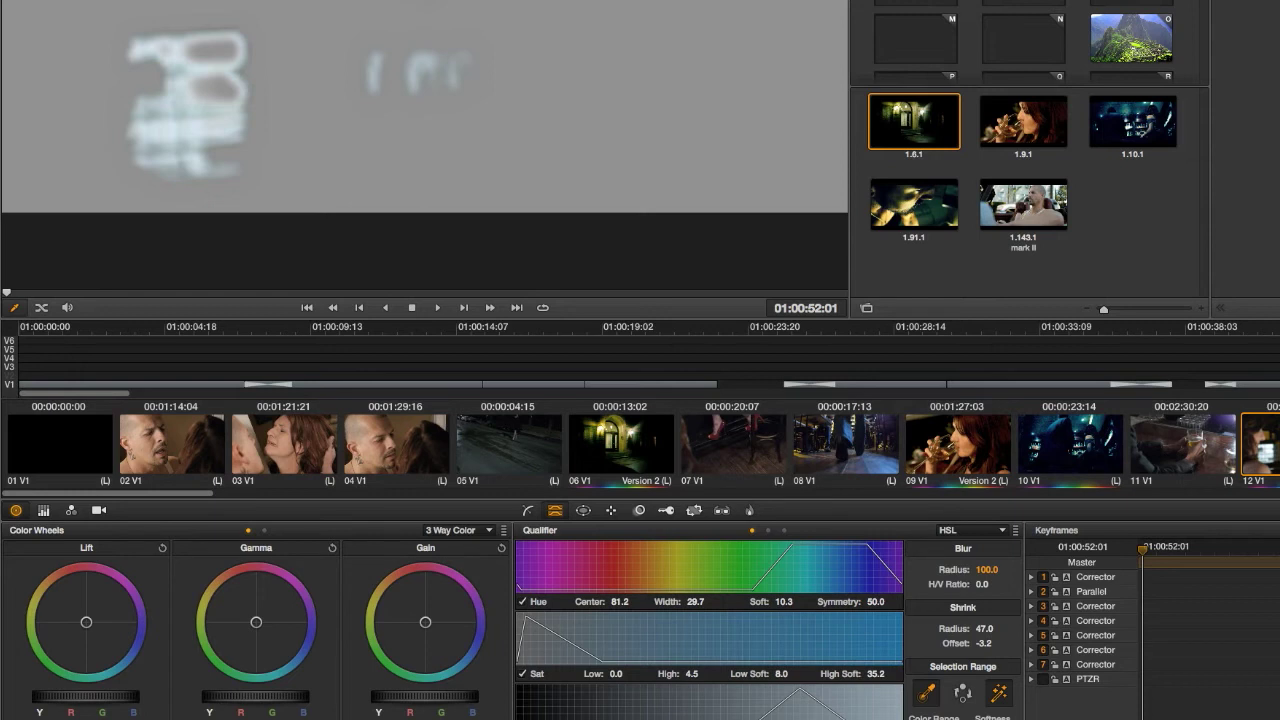
{"action": "left_click", "coordinate": [999, 694]}
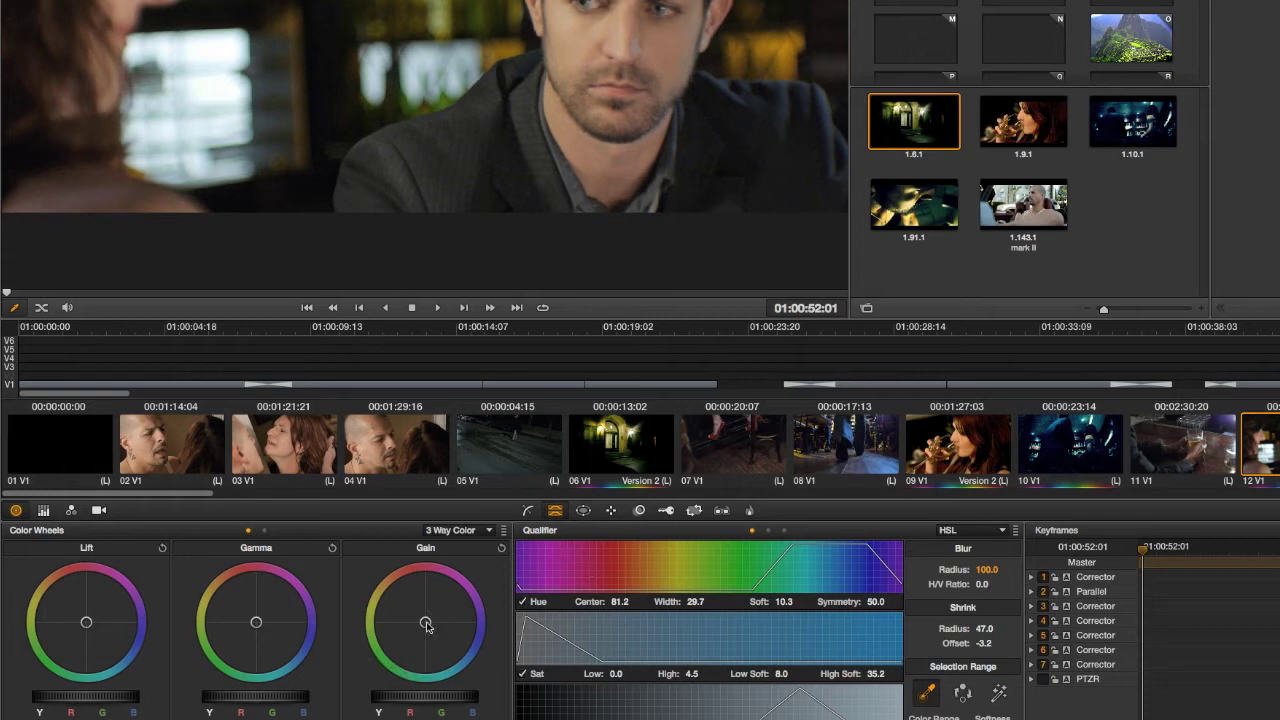
Try tinting the teal key with gain, reset it, and push the log offset toward blue instead.
{"action": "left_click_drag", "start_coordinate": [426, 624], "coordinate": [489, 684]}
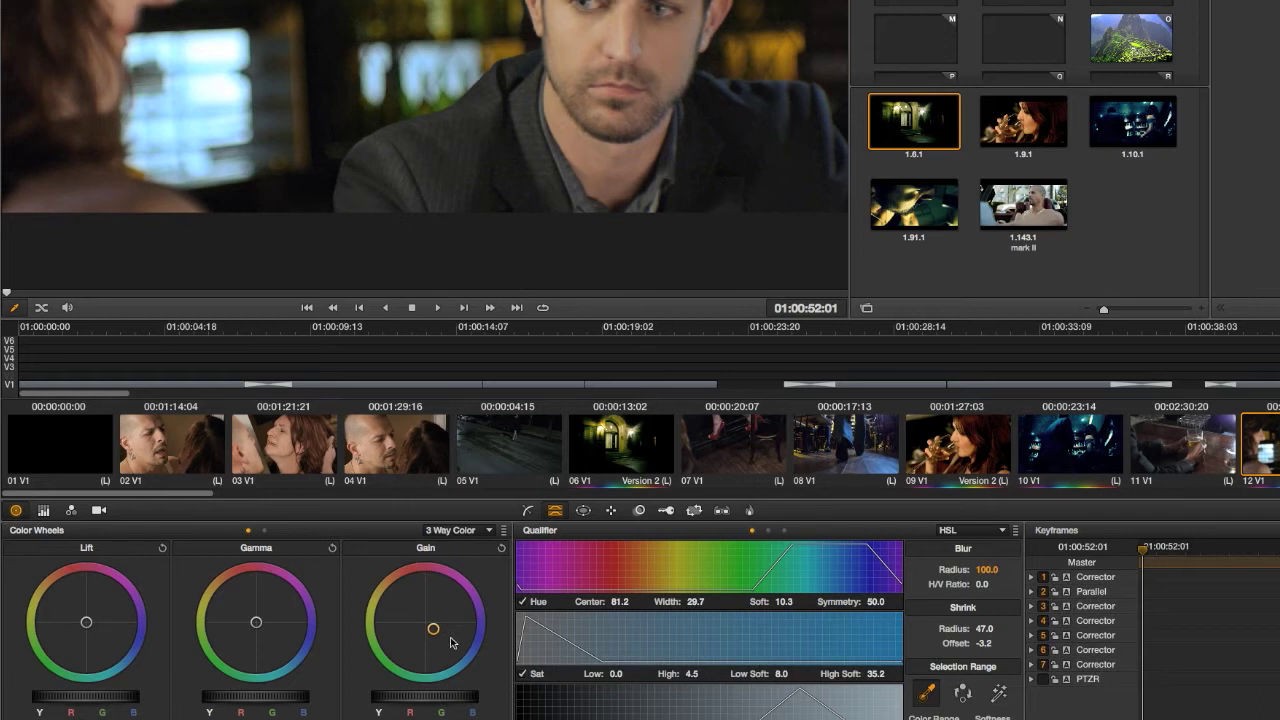
{"action": "left_click", "coordinate": [501, 548]}
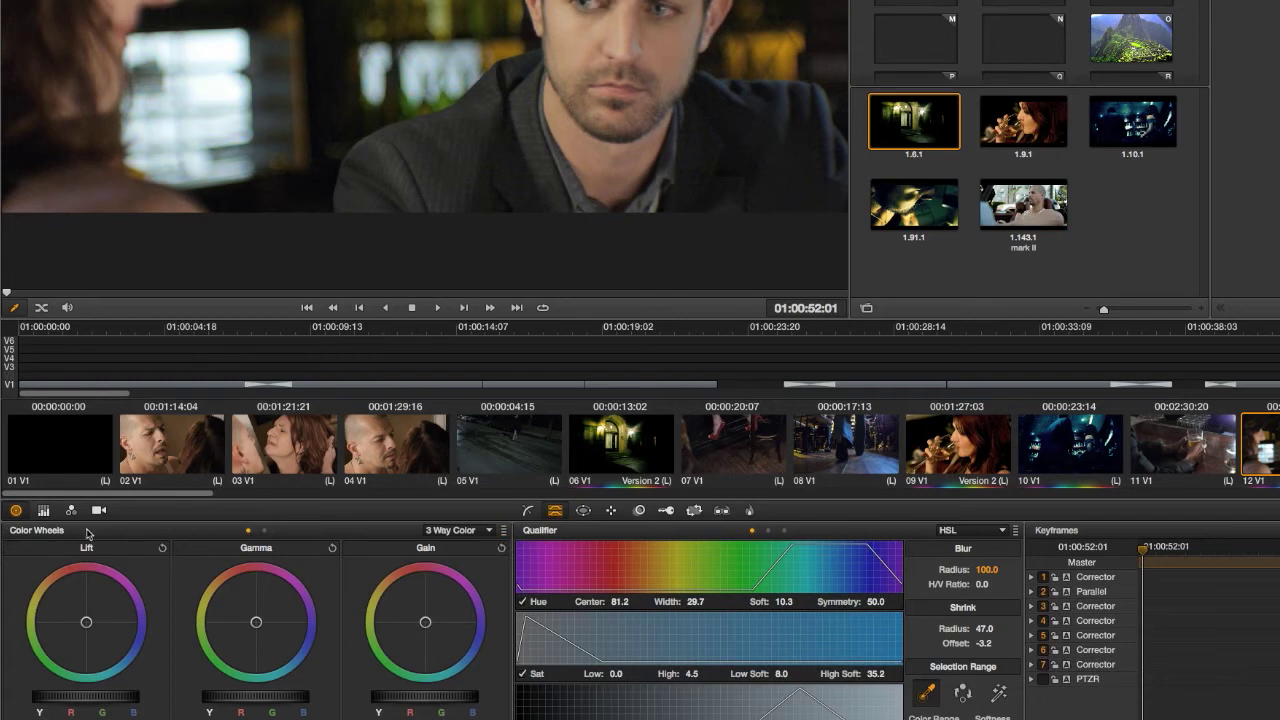
{"action": "left_click", "coordinate": [445, 531]}
{"action": "left_click", "coordinate": [445, 552]}
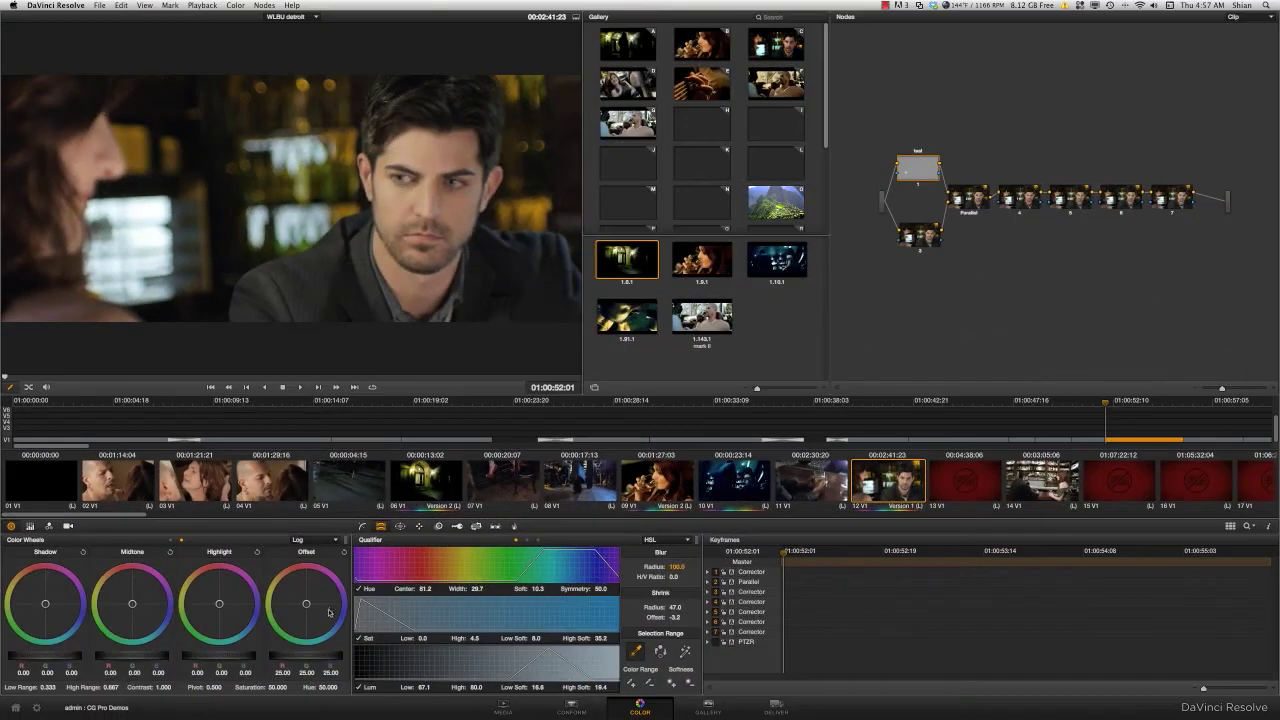
{"action": "left_click_drag", "start_coordinate": [329, 612], "coordinate": [329, 628]}
{"action": "left_click_drag", "start_coordinate": [329, 628], "coordinate": [403, 670]}
Fine-tune the teal node's offset channels to red 9.20, green 29.00 and blue 37.20.
{"action": "left_click", "coordinate": [30, 526]}
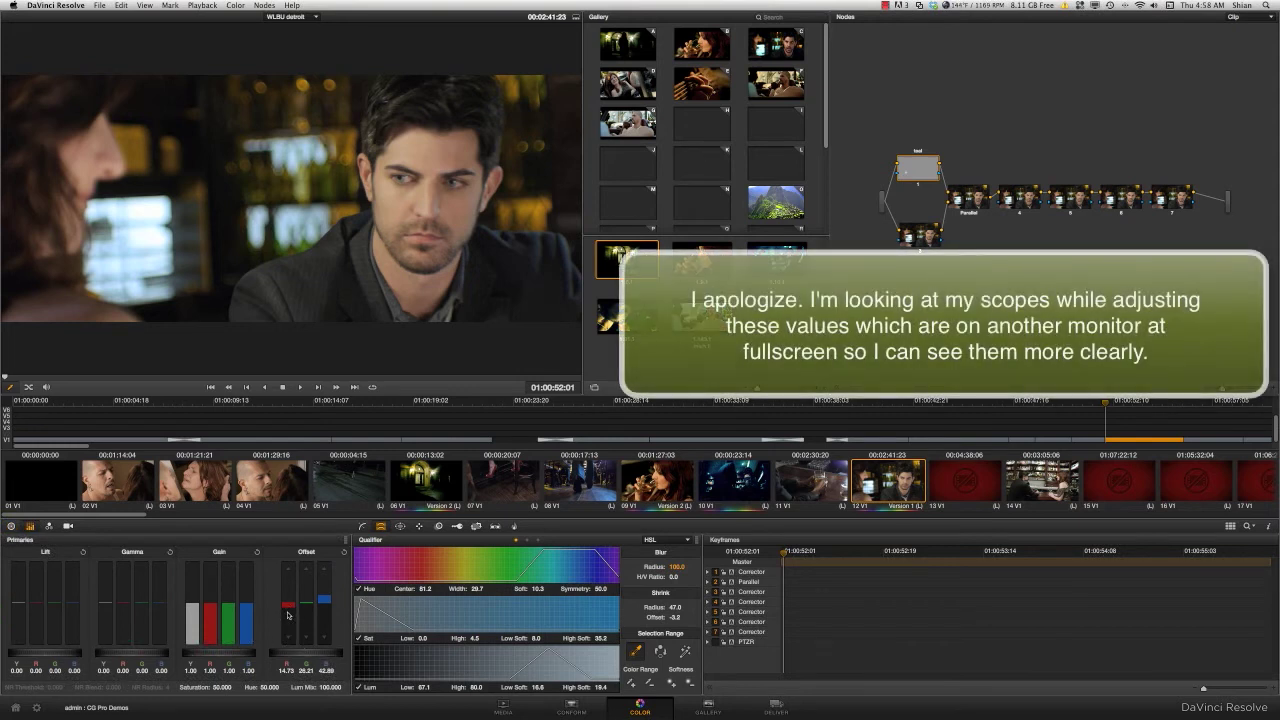
{"action": "scroll", "coordinate": [288, 616], "scroll_direction": "up", "scroll_amount": 1}
{"action": "scroll", "coordinate": [288, 615], "scroll_direction": "down", "scroll_amount": 10}
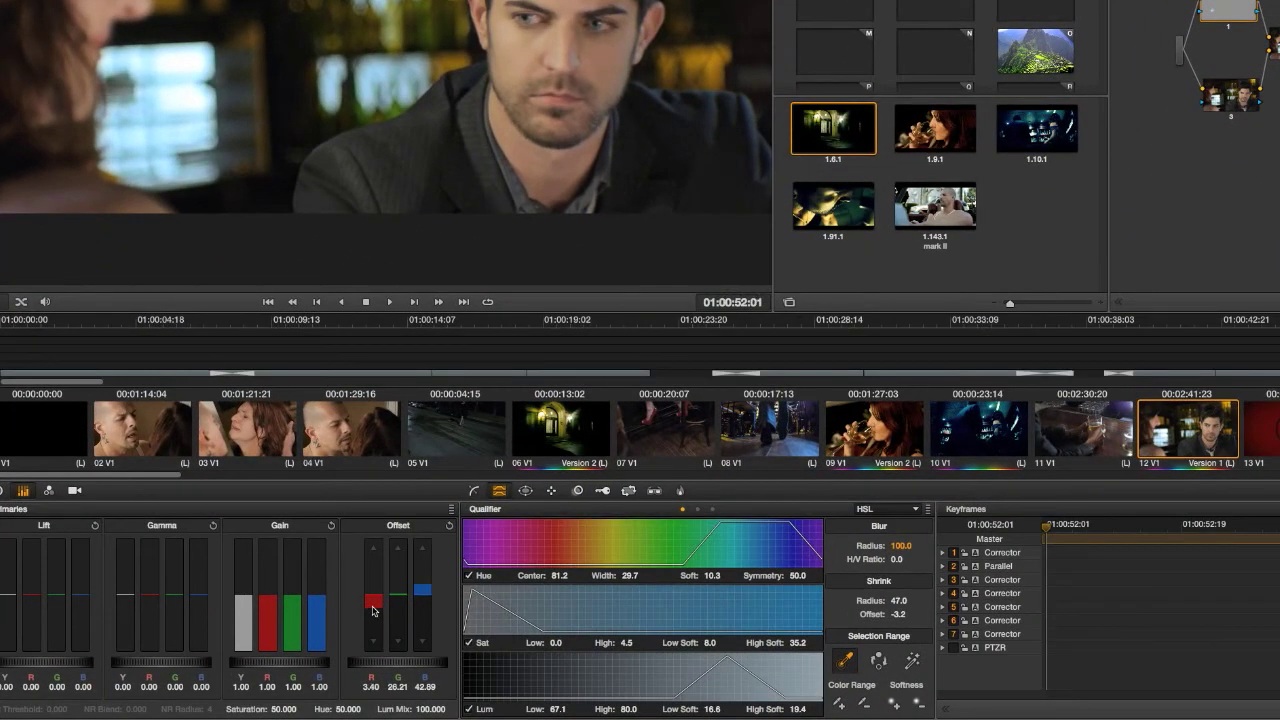
{"action": "scroll", "coordinate": [373, 611], "scroll_direction": "up", "scroll_amount": 1}
{"action": "scroll", "coordinate": [373, 611], "scroll_direction": "up", "scroll_amount": 2}
{"action": "scroll", "coordinate": [373, 611], "scroll_direction": "down", "scroll_amount": 1}
{"action": "scroll", "coordinate": [400, 617], "scroll_direction": "up", "scroll_amount": 2}
{"action": "scroll", "coordinate": [400, 617], "scroll_direction": "down", "scroll_amount": 1}
{"action": "scroll", "coordinate": [421, 619], "scroll_direction": "up", "scroll_amount": 1}
{"action": "scroll", "coordinate": [421, 619], "scroll_direction": "down", "scroll_amount": 2}
Set the teal node's saturation to 56.400.
{"action": "left_click_drag", "start_coordinate": [346, 709], "coordinate": [362, 709]}
{"action": "left_click_drag", "start_coordinate": [285, 709], "coordinate": [306, 708]}
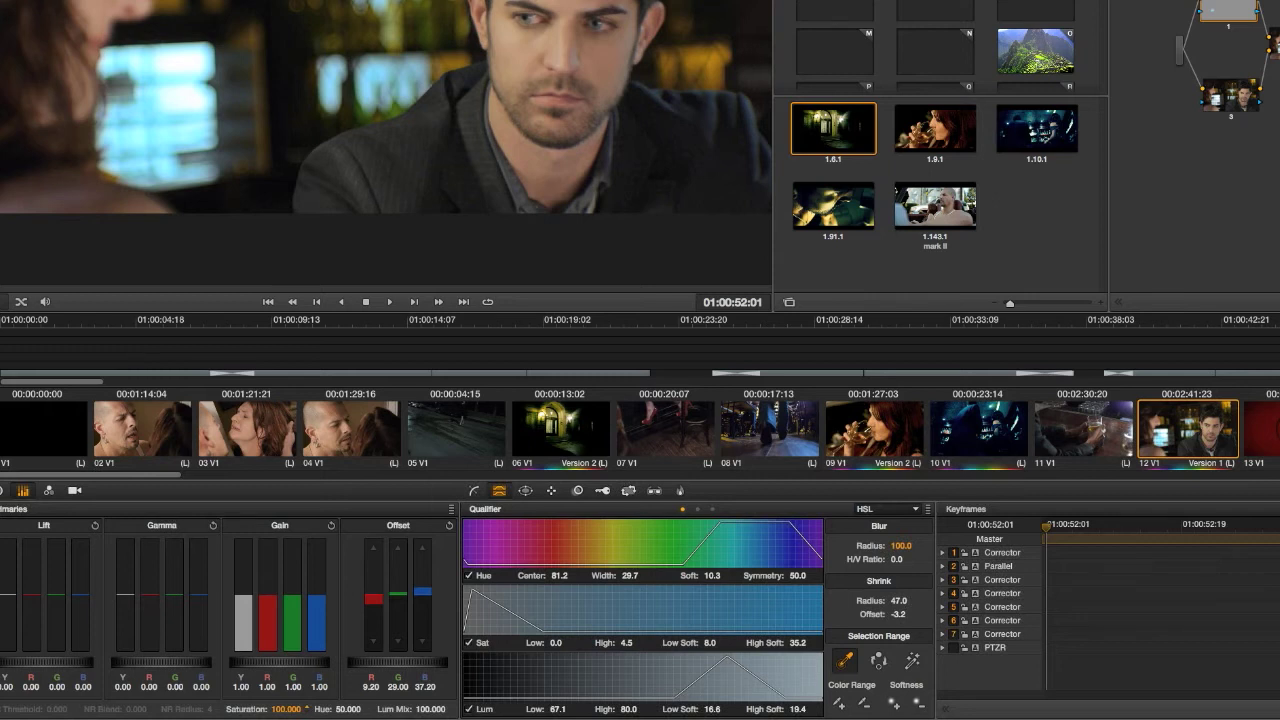
{"action": "left_click_drag", "start_coordinate": [306, 708], "coordinate": [304, 710]}
{"action": "left_click_drag", "start_coordinate": [284, 709], "coordinate": [289, 710]}
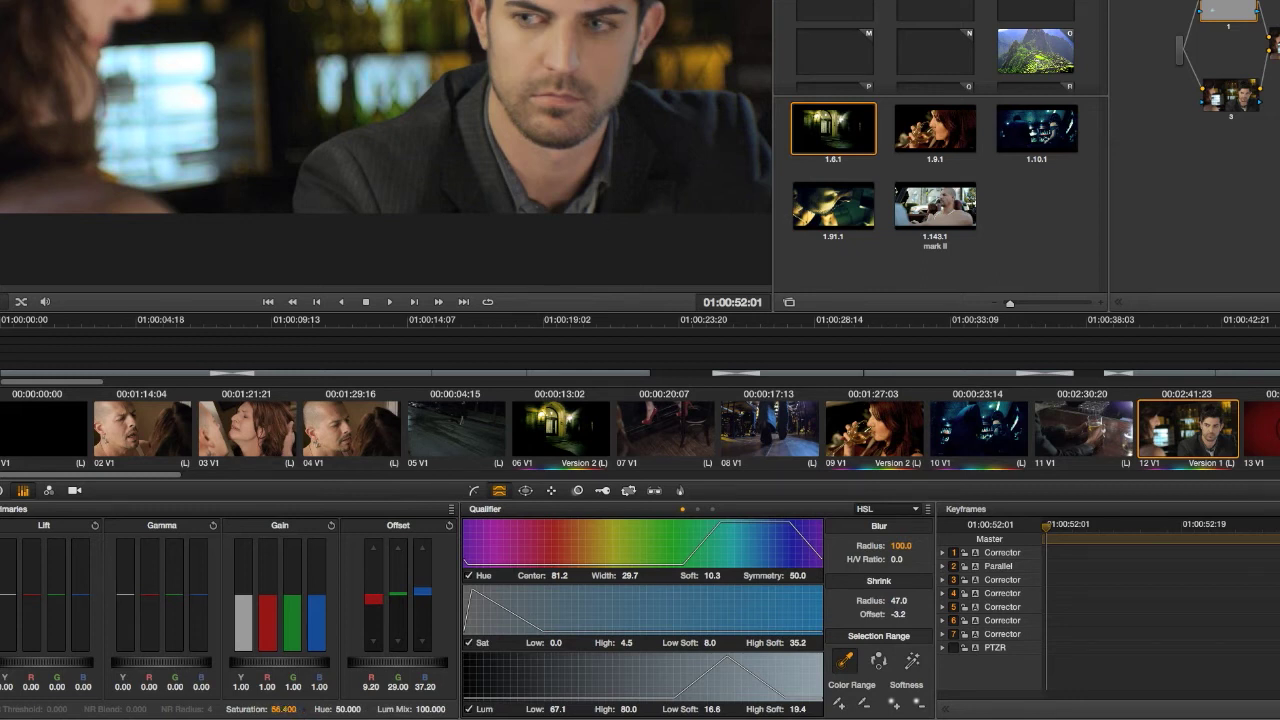
Select the lower parallel node and key the amber background lights in highlight view, with hue center 41.8 and saturation from 2.6 to 13.2.
{"action": "left_click", "coordinate": [1233, 100]}
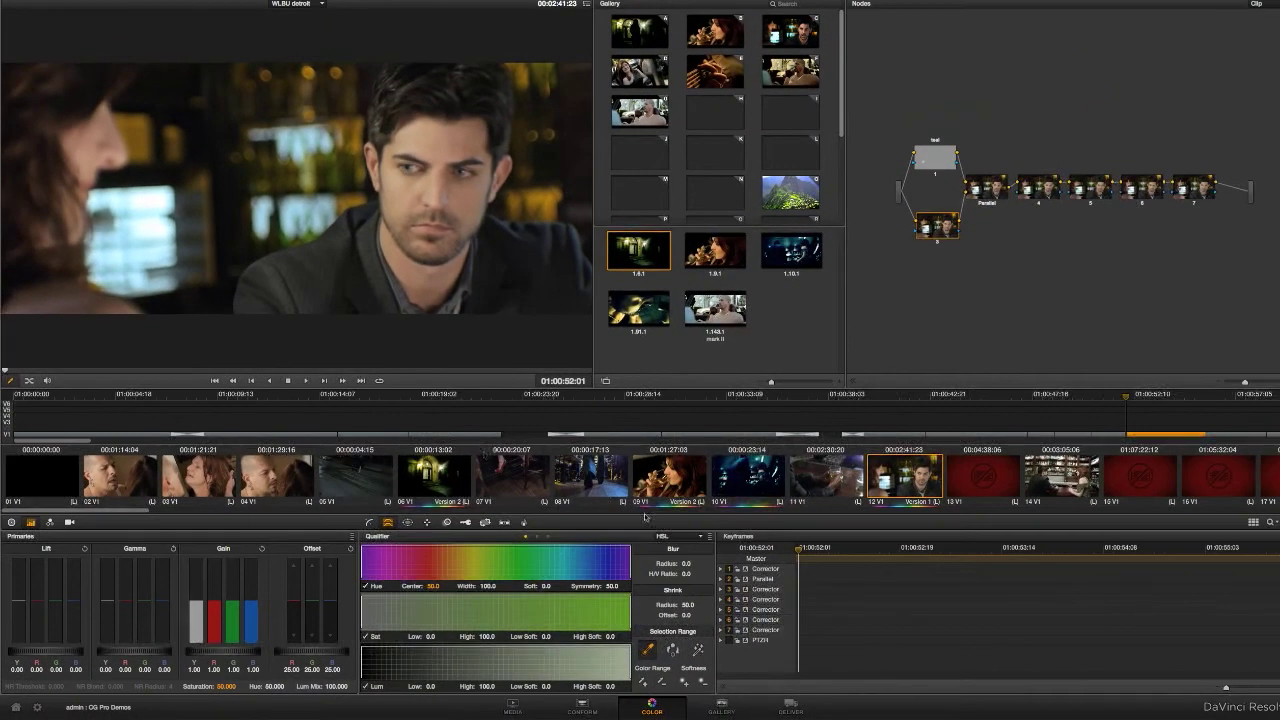
{"action": "left_click", "coordinate": [698, 650]}
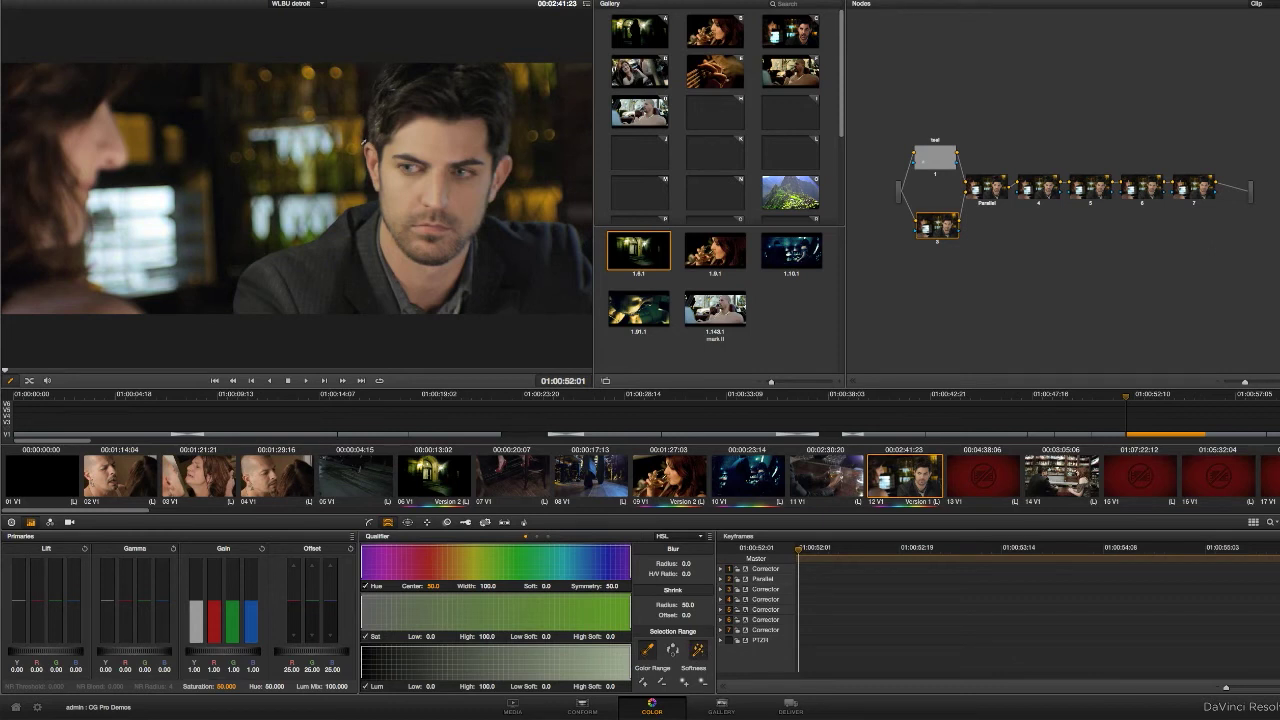
{"action": "left_click", "coordinate": [358, 142]}
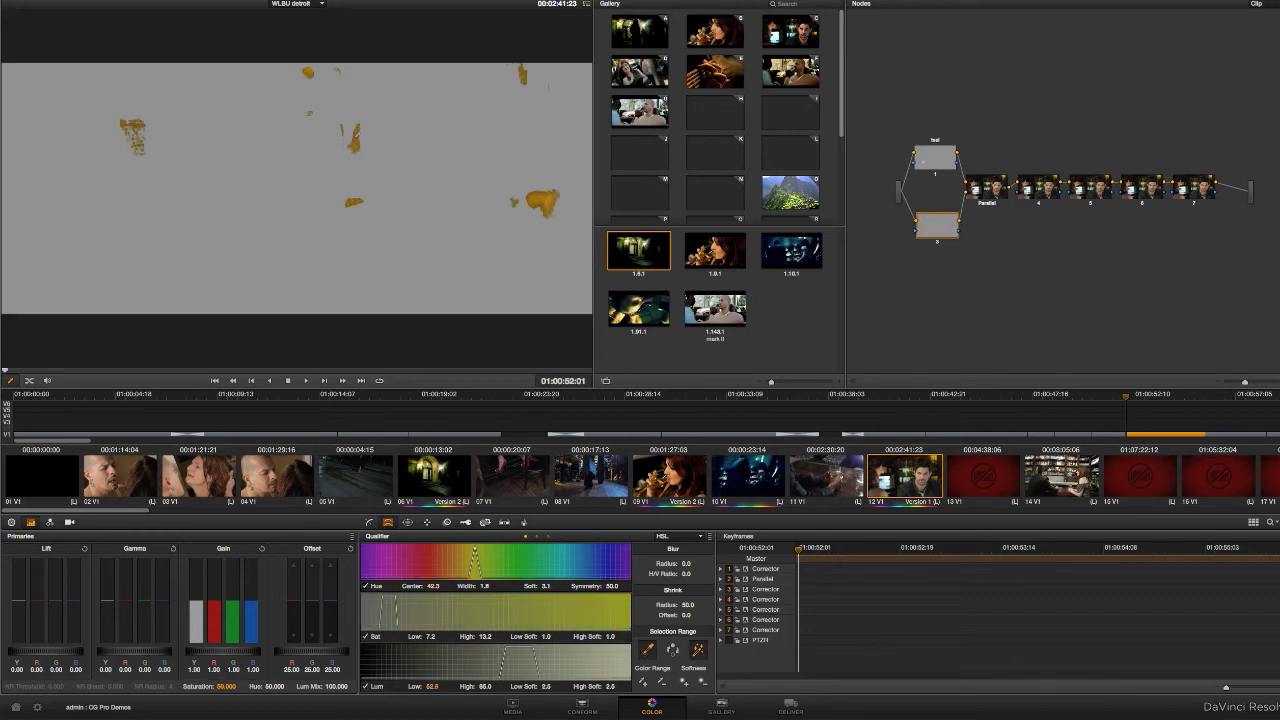
{"action": "left_click_drag", "start_coordinate": [357, 133], "coordinate": [357, 118]}
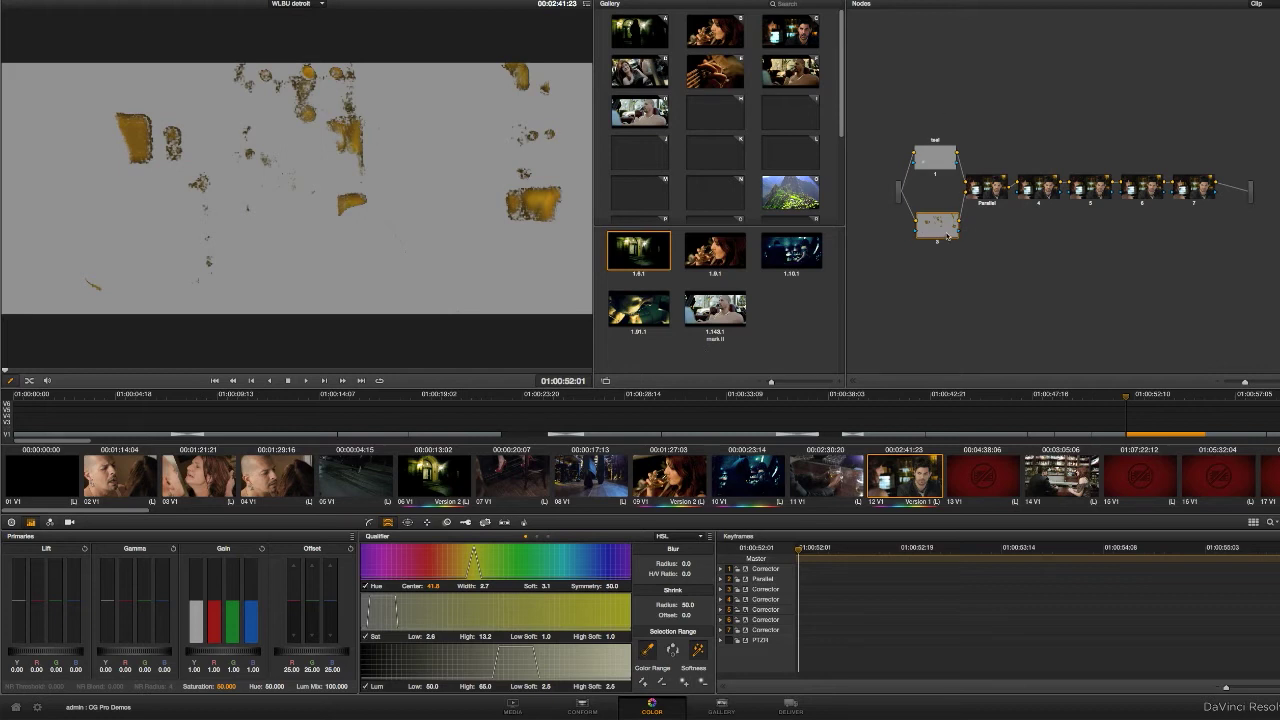
{"action": "left_click_drag", "start_coordinate": [946, 234], "coordinate": [943, 239]}
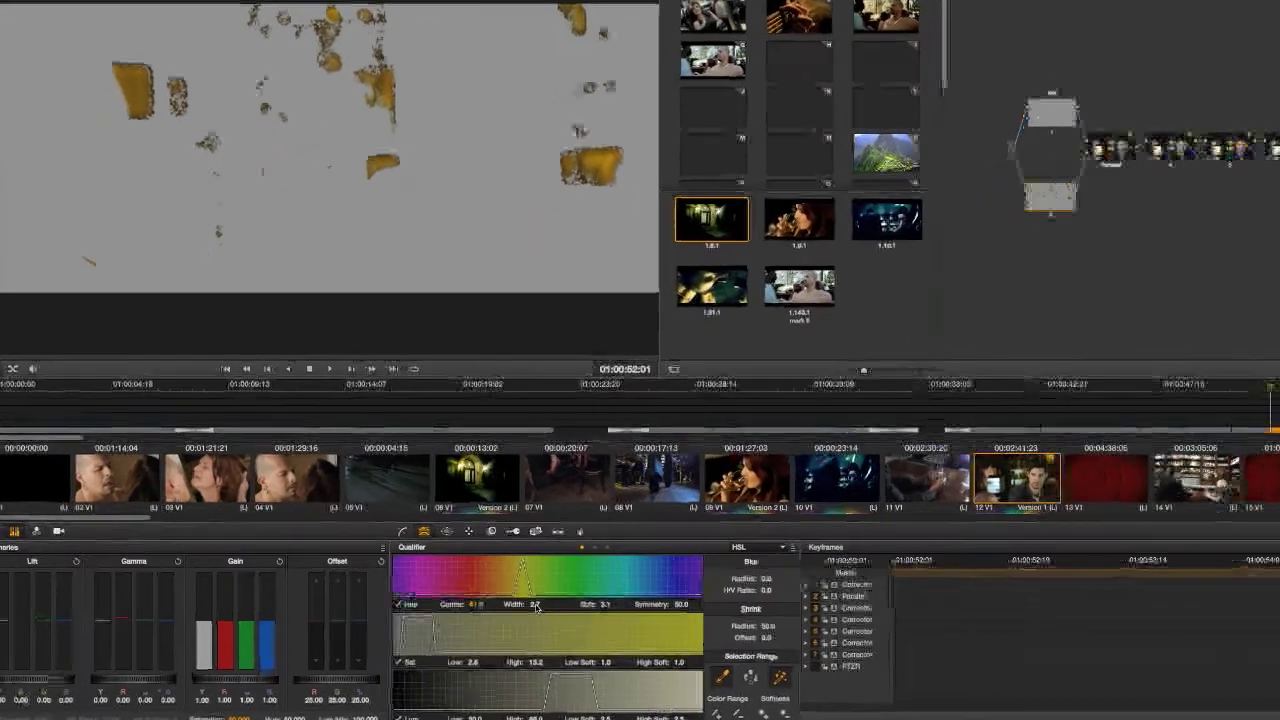
Widen the amber key's hue range slightly and set its hue softness to 5.1.
{"action": "left_click_drag", "start_coordinate": [485, 588], "coordinate": [494, 586]}
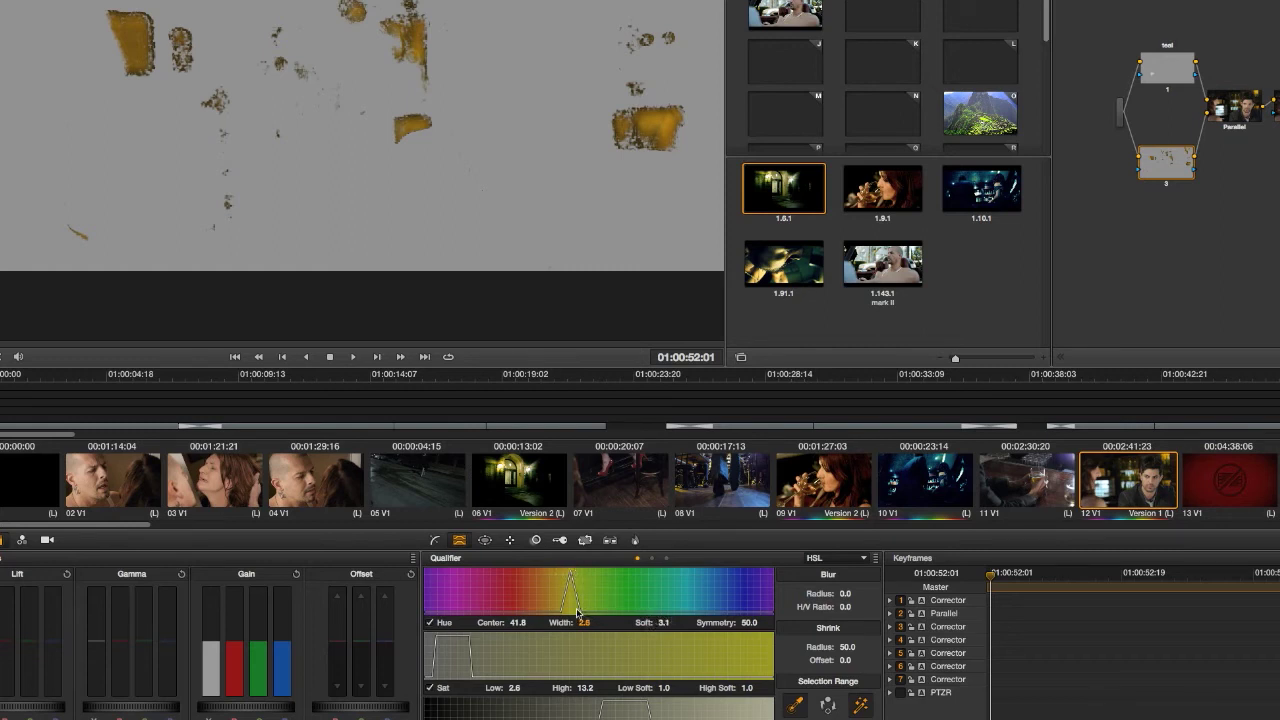
{"action": "left_click_drag", "start_coordinate": [652, 618], "coordinate": [690, 618]}
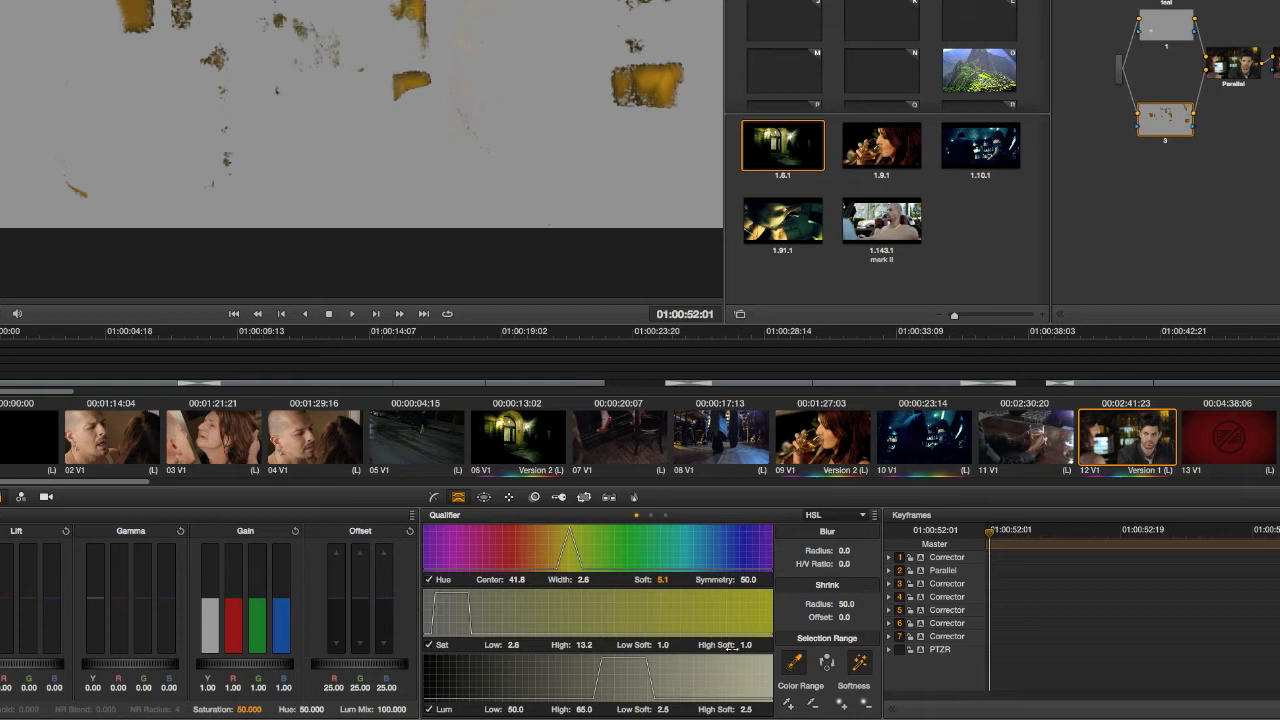
Adjust the amber key's saturation range to Low 6.1, Low Soft 12.1 and High Soft 58.6.
{"action": "left_click_drag", "start_coordinate": [745, 645], "coordinate": [766, 643]}
{"action": "left_click_drag", "start_coordinate": [748, 645], "coordinate": [759, 645]}
{"action": "left_click_drag", "start_coordinate": [667, 645], "coordinate": [670, 646]}
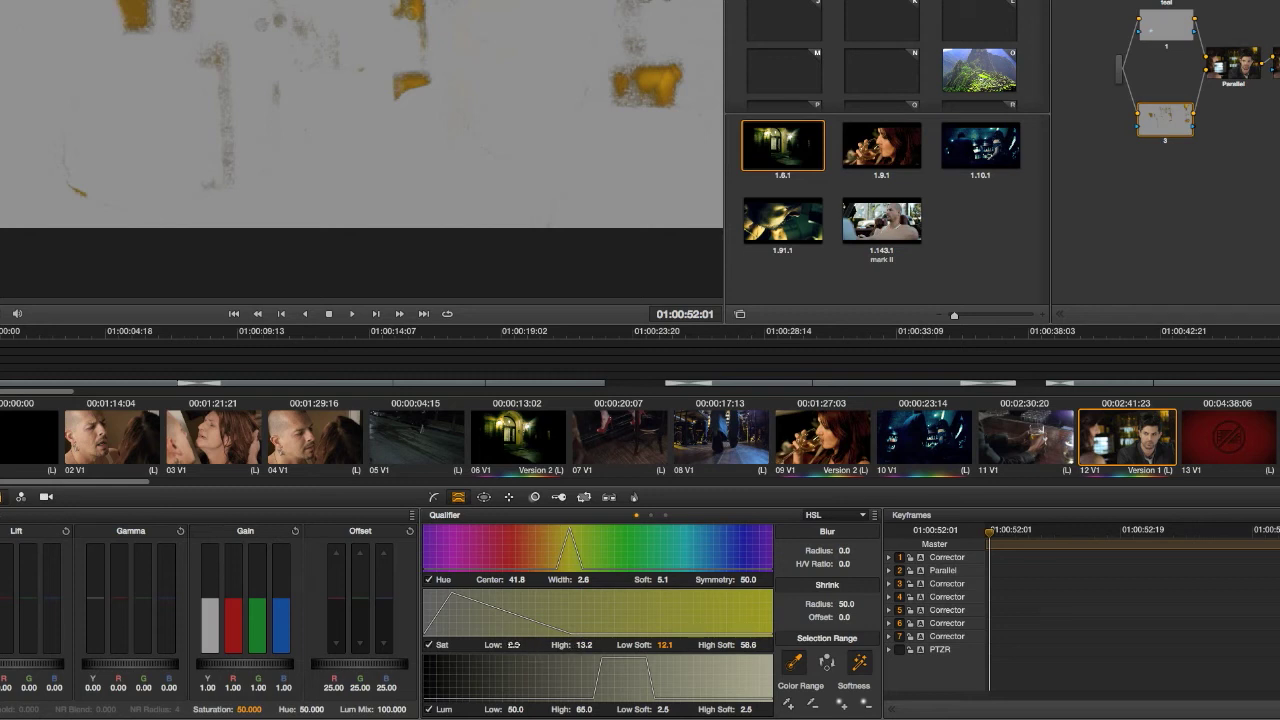
{"action": "left_click_drag", "start_coordinate": [513, 645], "coordinate": [526, 644]}
{"action": "left_click_drag", "start_coordinate": [525, 644], "coordinate": [532, 644]}
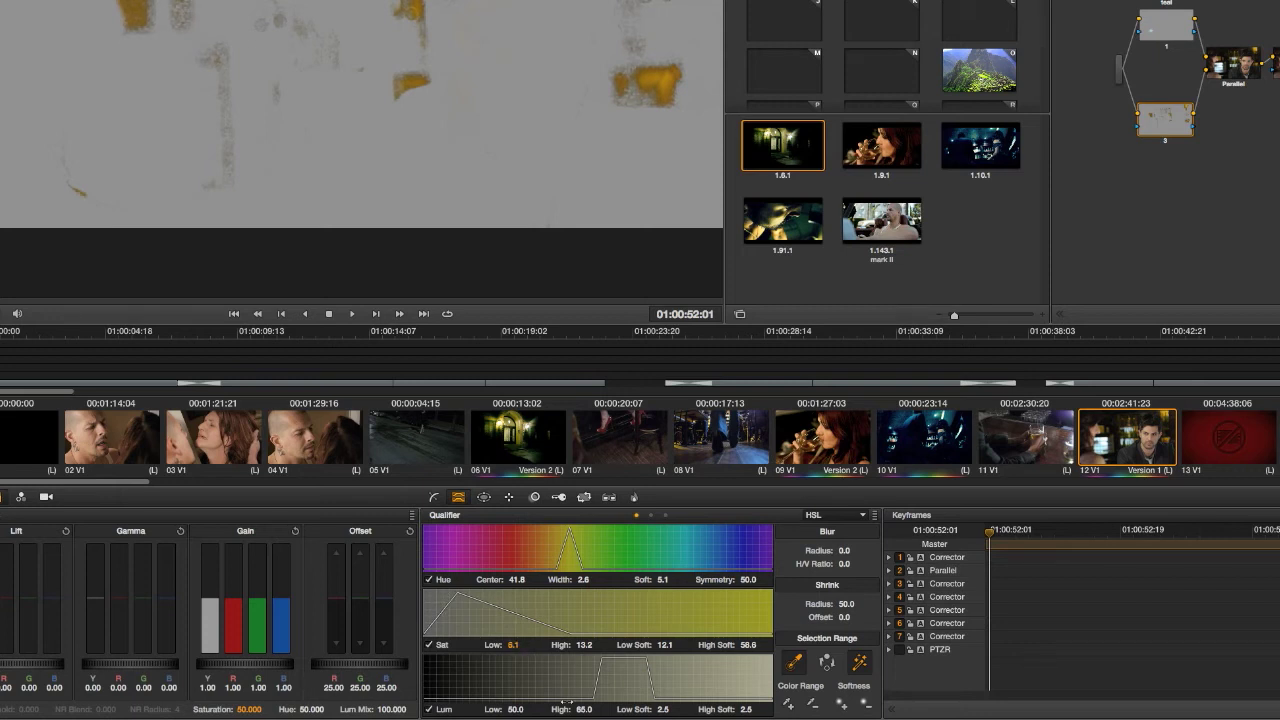
Adjust the amber key's luminance range to Low 50.1, High 64.8, Low Soft 24.7 and High Soft 46.1.
{"action": "left_click_drag", "start_coordinate": [569, 700], "coordinate": [518, 709]}
{"action": "left_click_drag", "start_coordinate": [660, 709], "coordinate": [675, 709]}
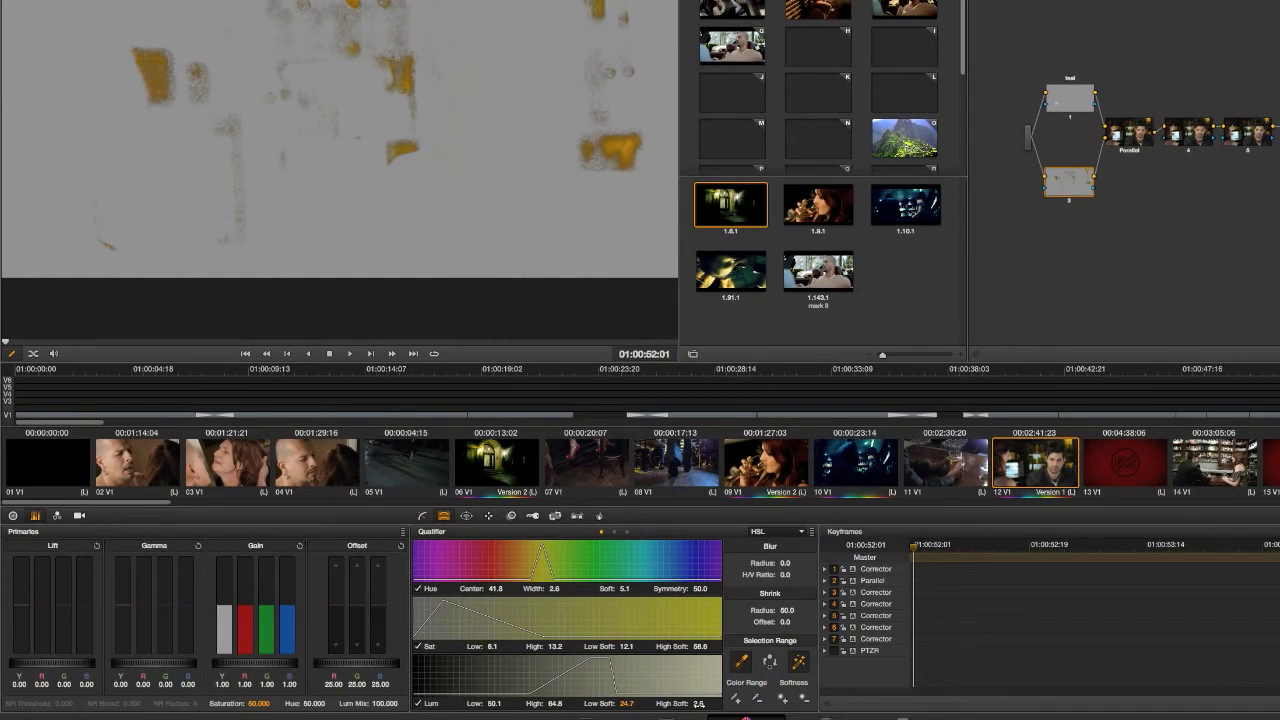
{"action": "left_click_drag", "start_coordinate": [699, 704], "coordinate": [714, 701]}
{"action": "left_click_drag", "start_coordinate": [714, 701], "coordinate": [742, 699]}
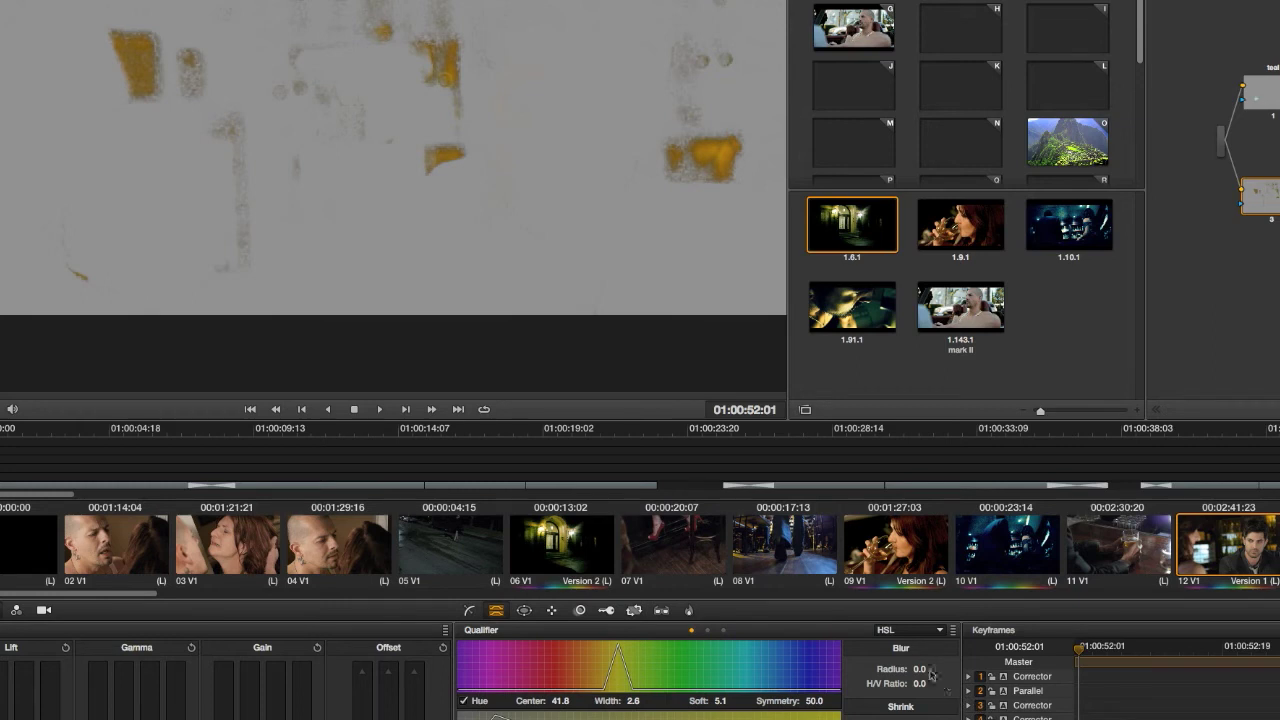
Set the amber key's blur radius to 100.0 and shrink radius to 58.2, and raise its shrink offset slightly.
{"action": "left_click_drag", "start_coordinate": [931, 670], "coordinate": [940, 668]}
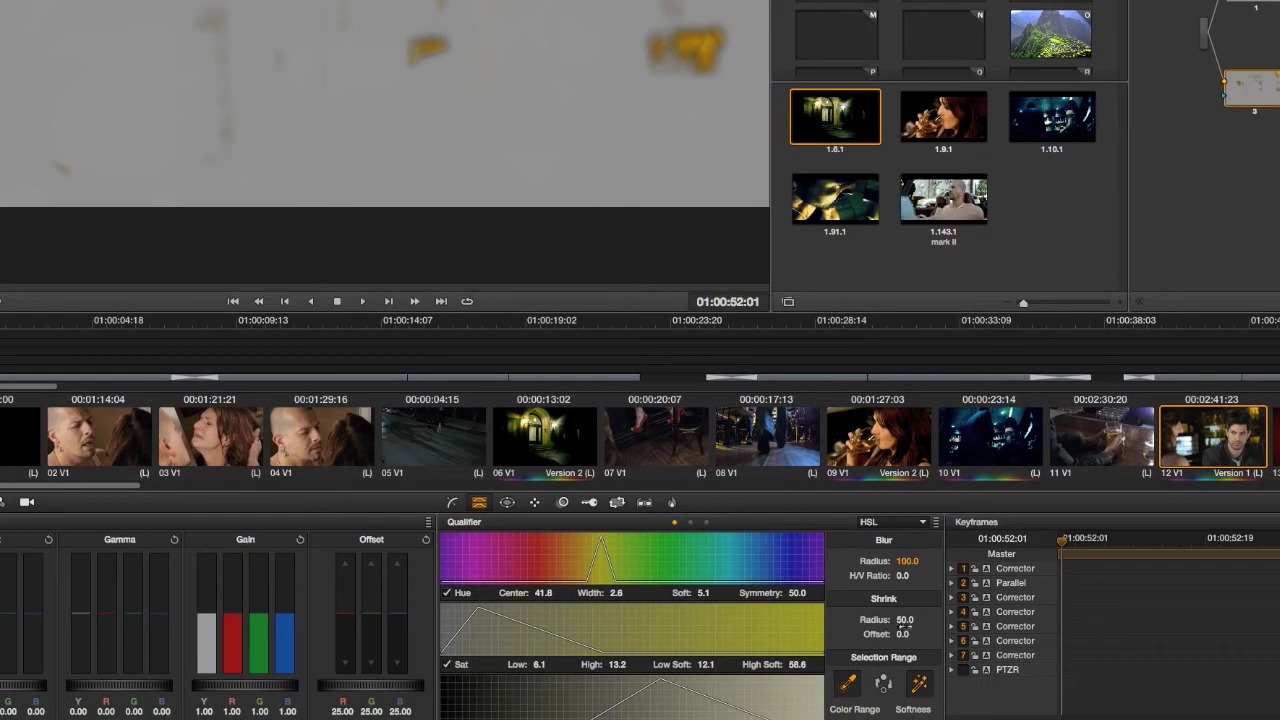
{"action": "left_click_drag", "start_coordinate": [912, 620], "coordinate": [921, 618]}
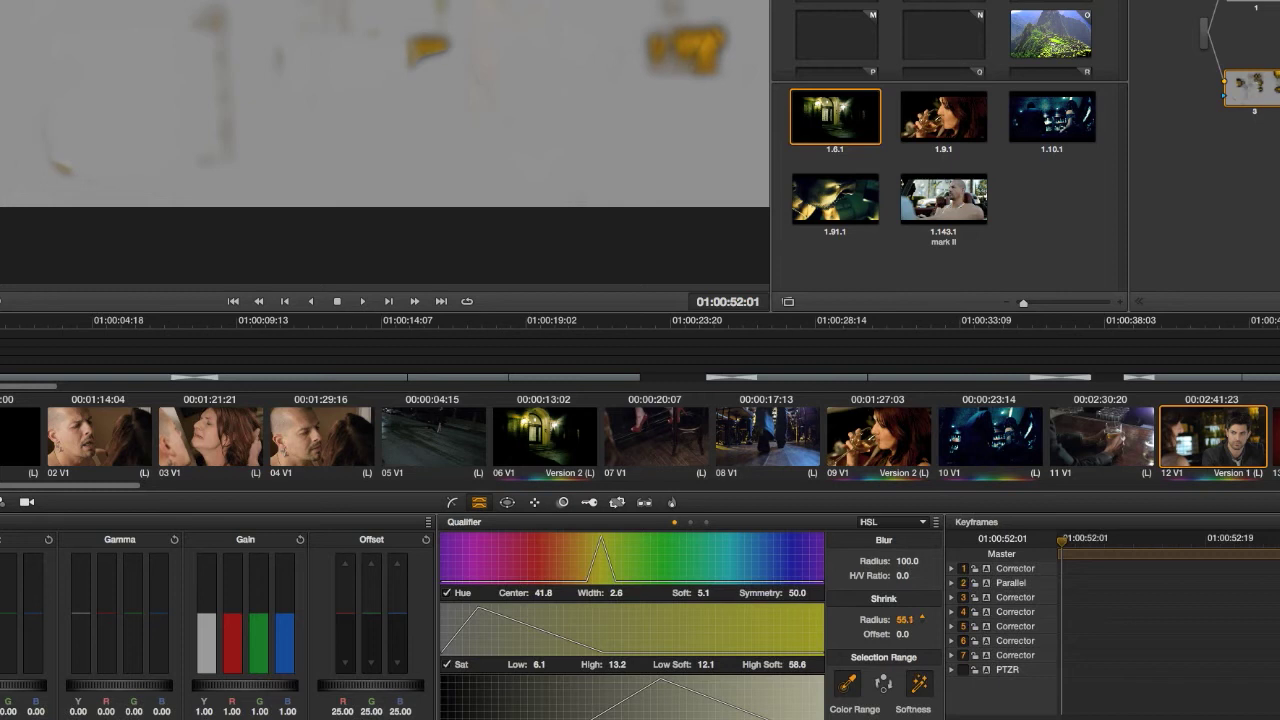
{"action": "left_click_drag", "start_coordinate": [922, 618], "coordinate": [922, 618]}
{"action": "left_click_drag", "start_coordinate": [922, 618], "coordinate": [922, 618]}
{"action": "left_click_drag", "start_coordinate": [896, 635], "coordinate": [916, 633]}
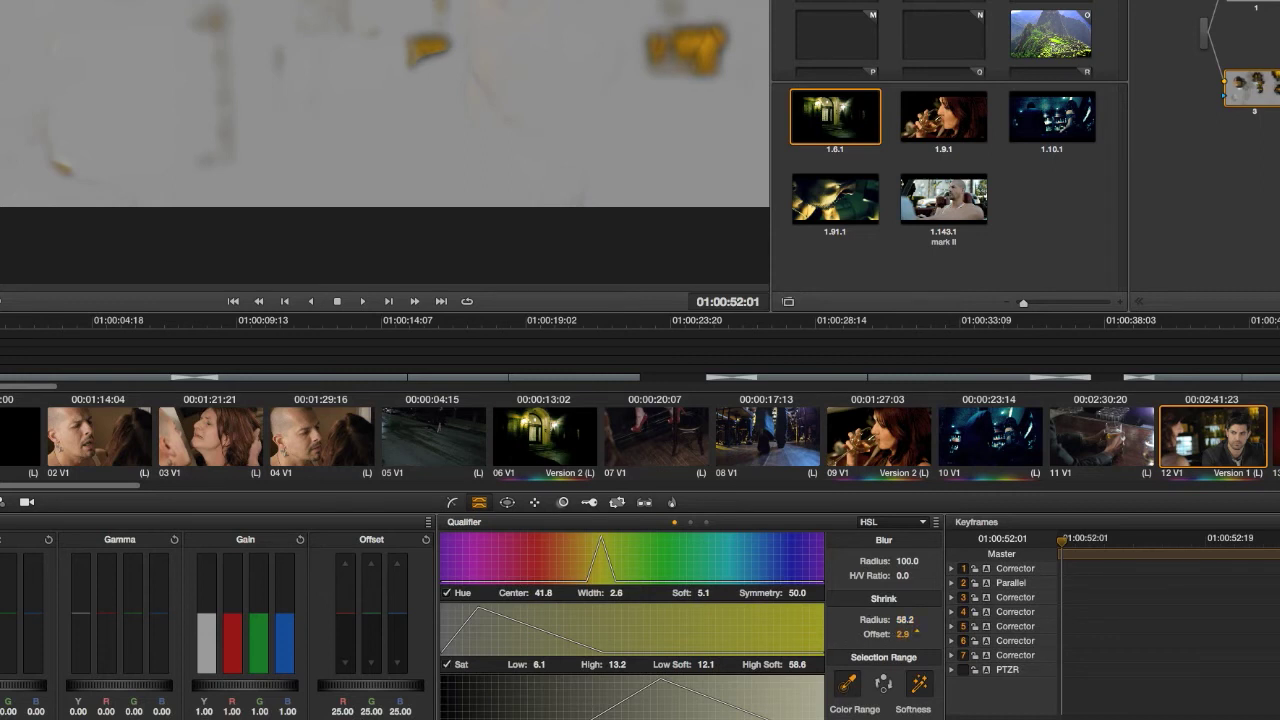
{"action": "left_click_drag", "start_coordinate": [904, 634], "coordinate": [916, 634]}
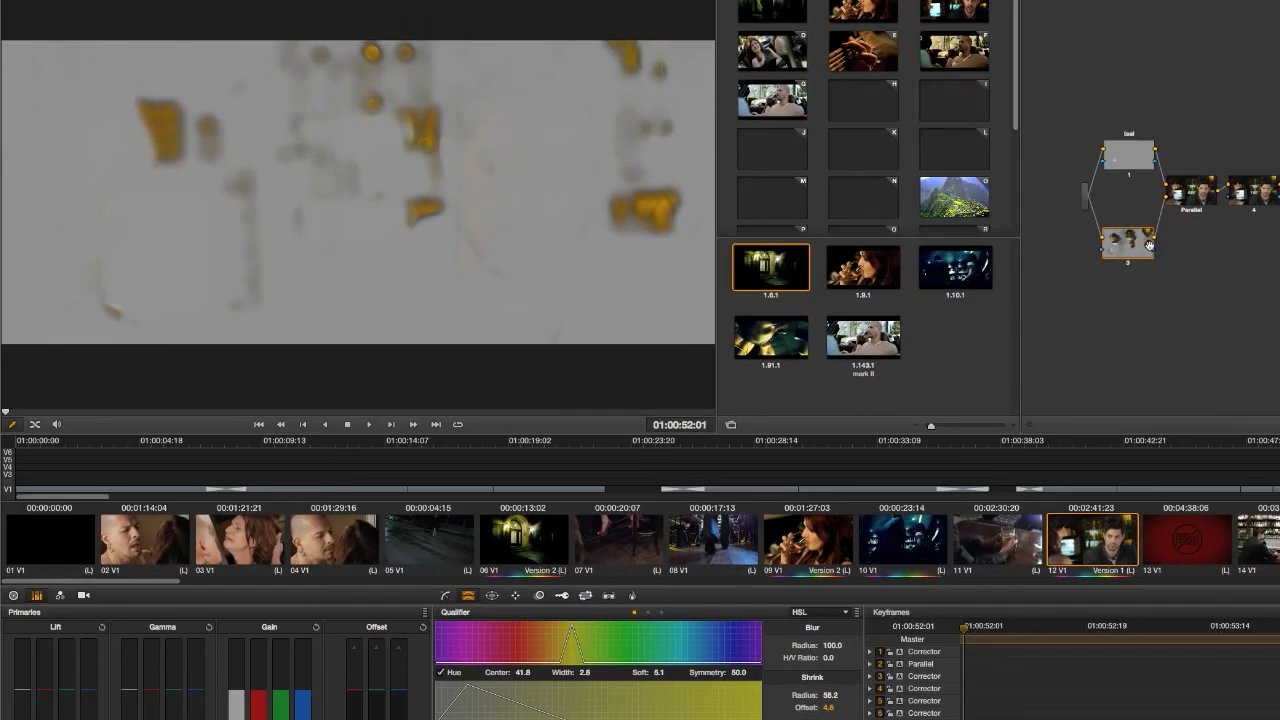
Turn off the highlight view and shift the lower node's colour offset toward warm orange, raising red.
{"action": "key", "text": "shift+h"}
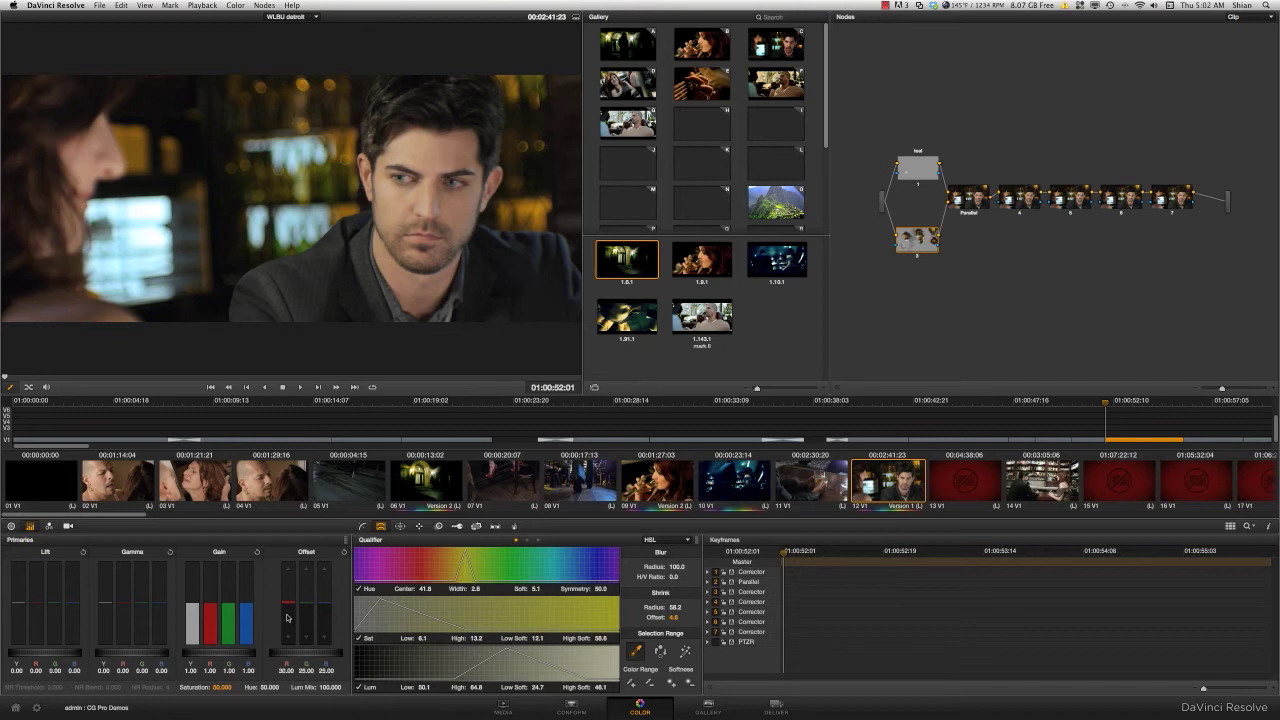
{"action": "scroll", "coordinate": [288, 618], "scroll_direction": "up", "scroll_amount": 3}
{"action": "scroll", "coordinate": [326, 625], "scroll_direction": "down", "scroll_amount": 3}
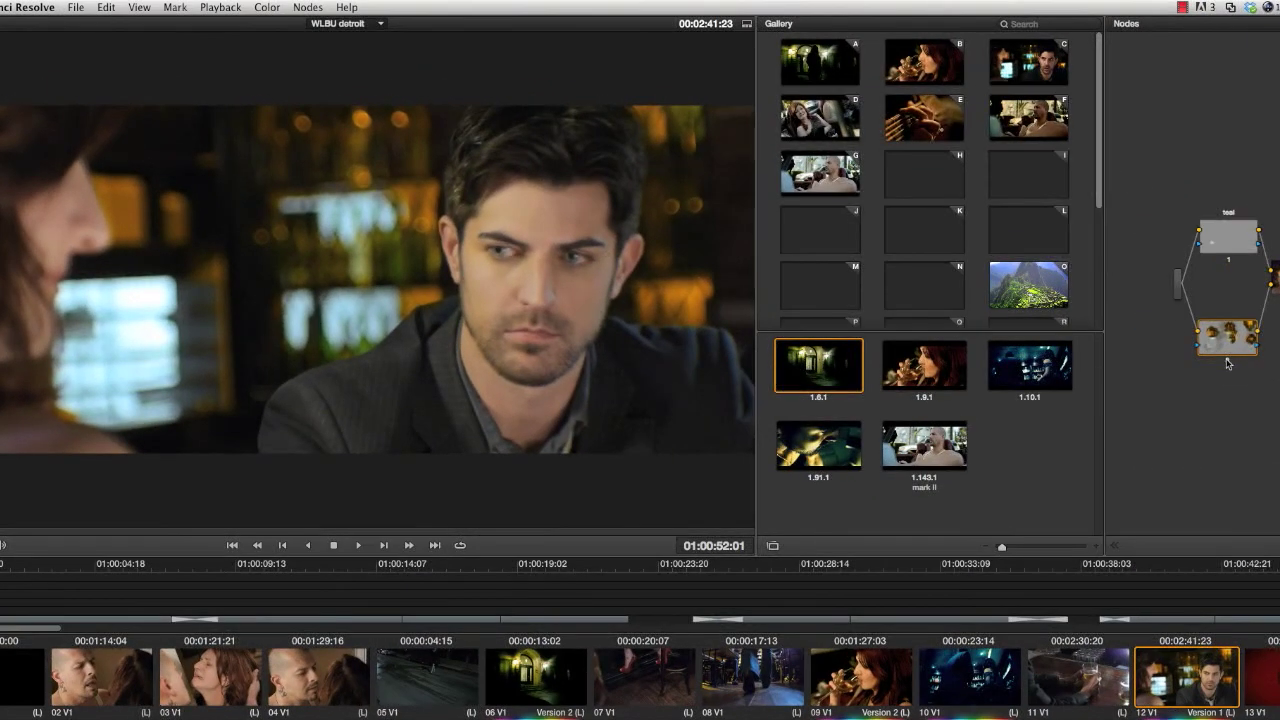
Bypass and re-enable the lower node and the teal node in turn to compare each one's effect on the image.
{"action": "left_click", "coordinate": [1228, 361]}
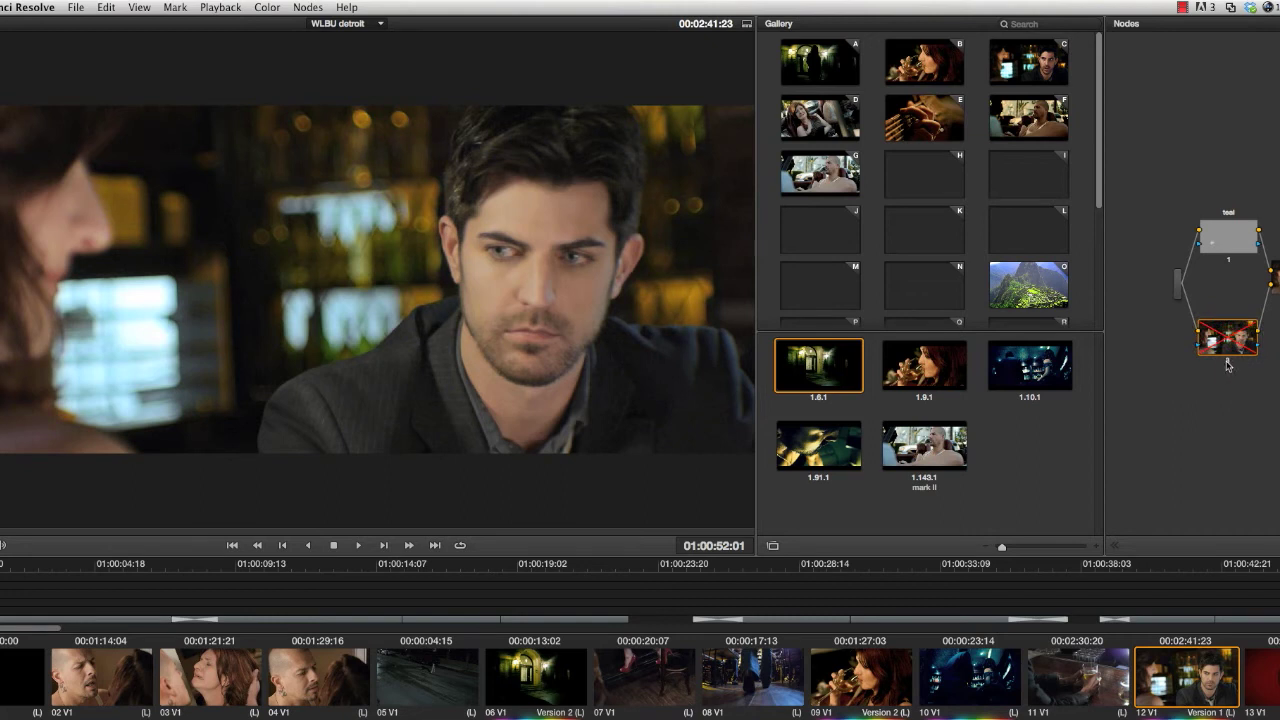
{"action": "left_click", "coordinate": [1227, 361]}
{"action": "left_click", "coordinate": [1229, 260]}
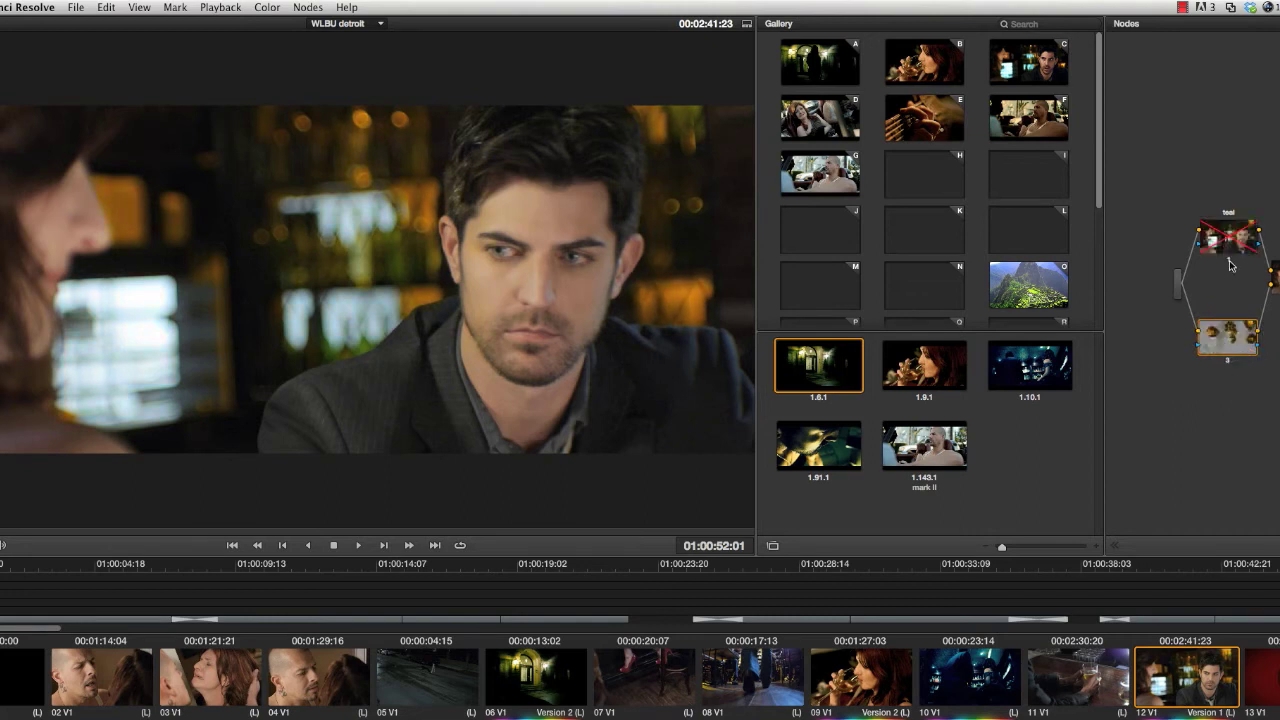
{"action": "left_click", "coordinate": [1231, 264]}
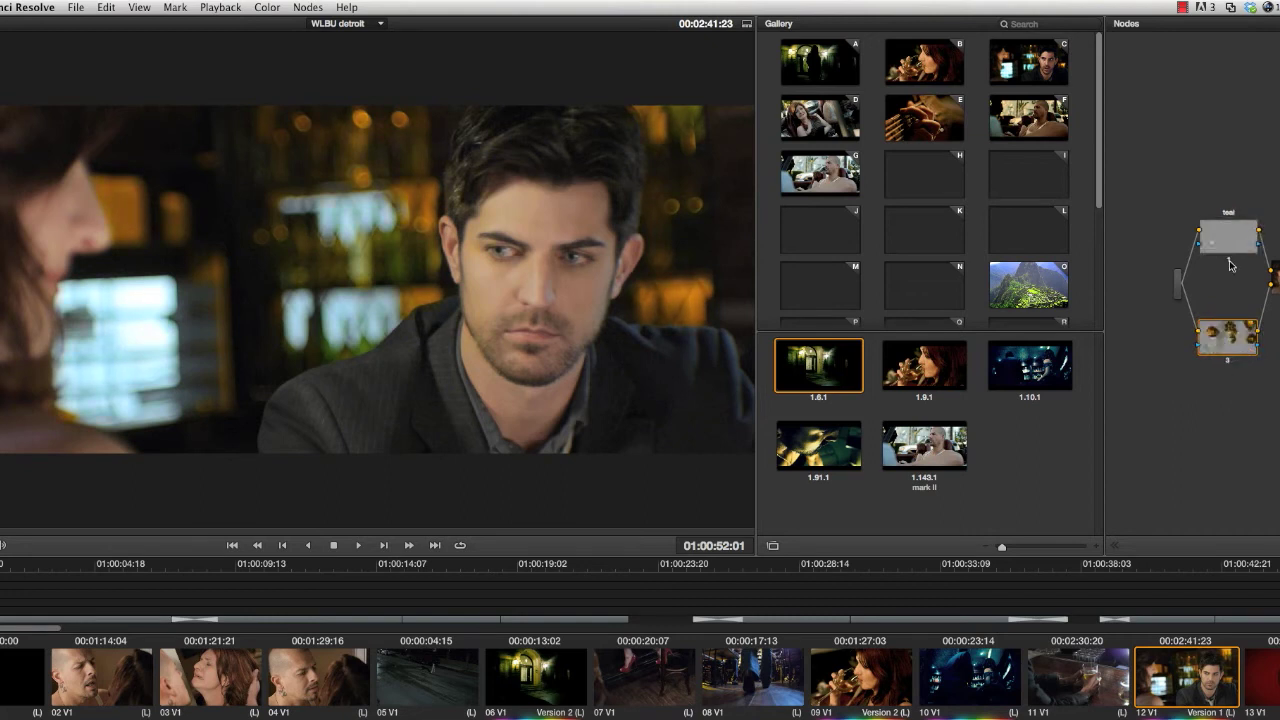
Rearrange the two parallel nodes and the parallel mixer into a tidier layout in the node graph.
{"action": "left_click_drag", "start_coordinate": [1232, 233], "coordinate": [1232, 236]}
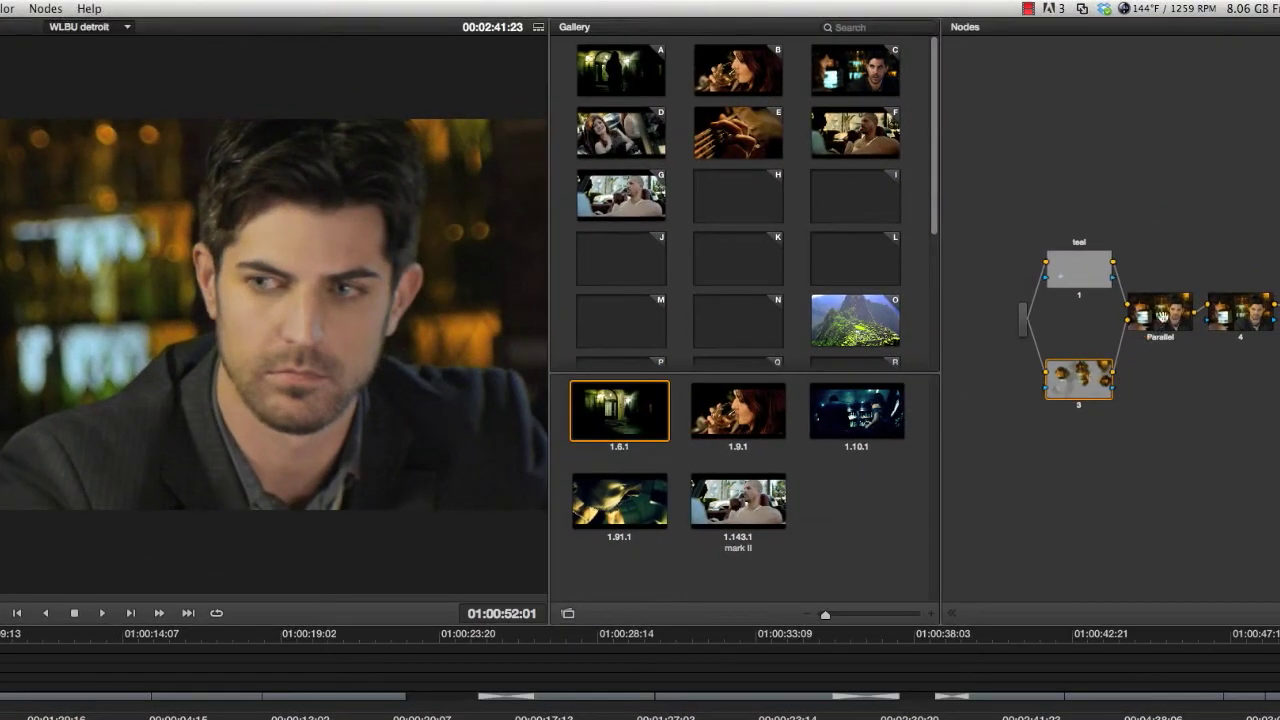
{"action": "left_click_drag", "start_coordinate": [1150, 325], "coordinate": [1156, 313]}
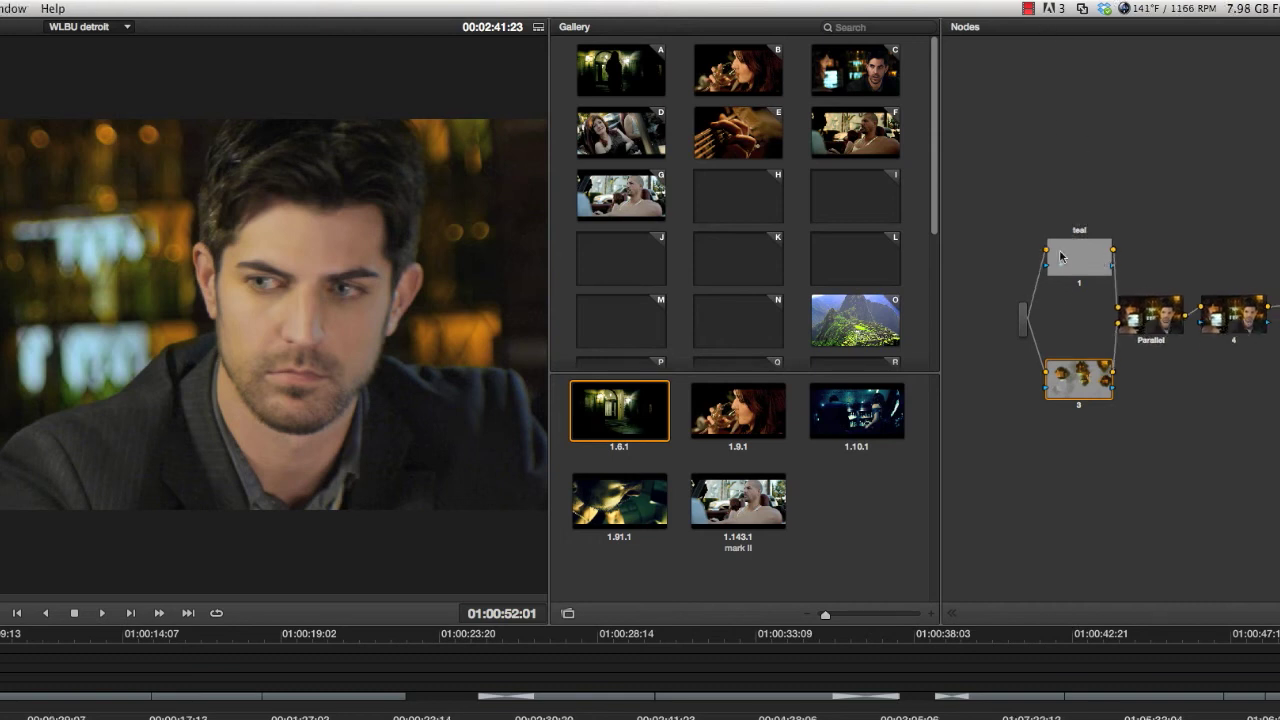
{"action": "left_click_drag", "start_coordinate": [1082, 251], "coordinate": [1075, 266]}
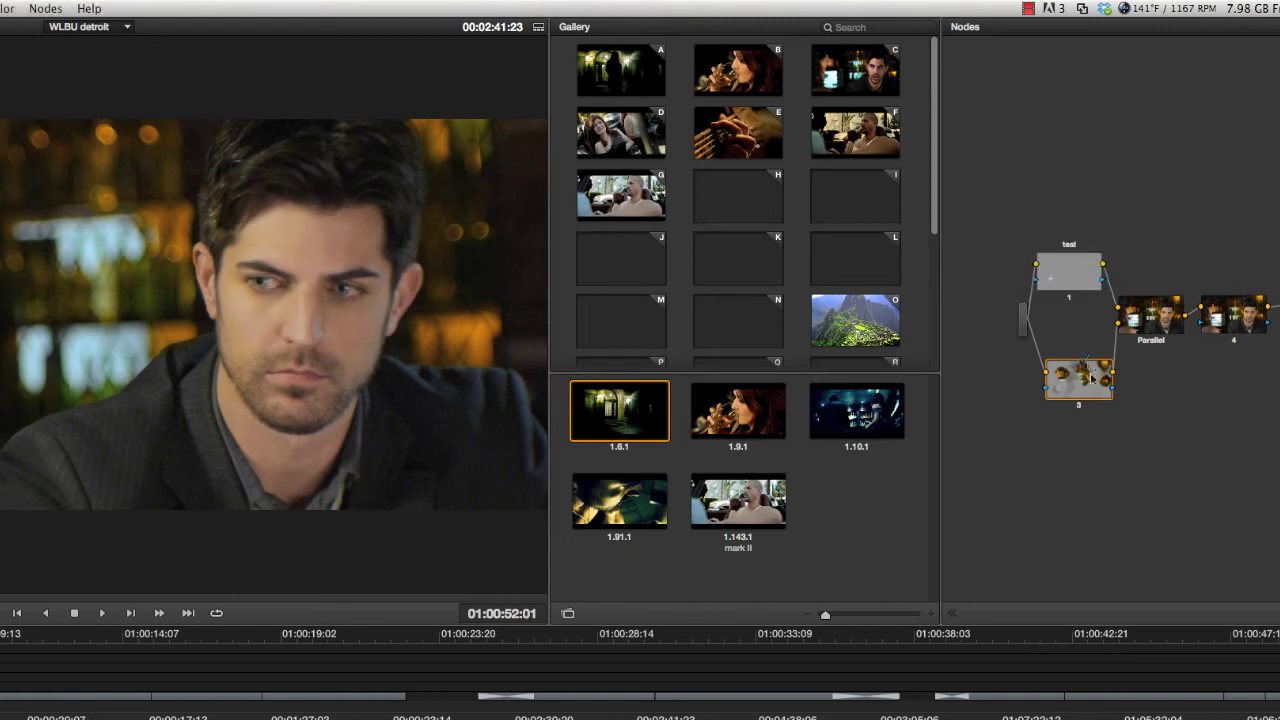
{"action": "left_click_drag", "start_coordinate": [1096, 388], "coordinate": [1090, 372]}
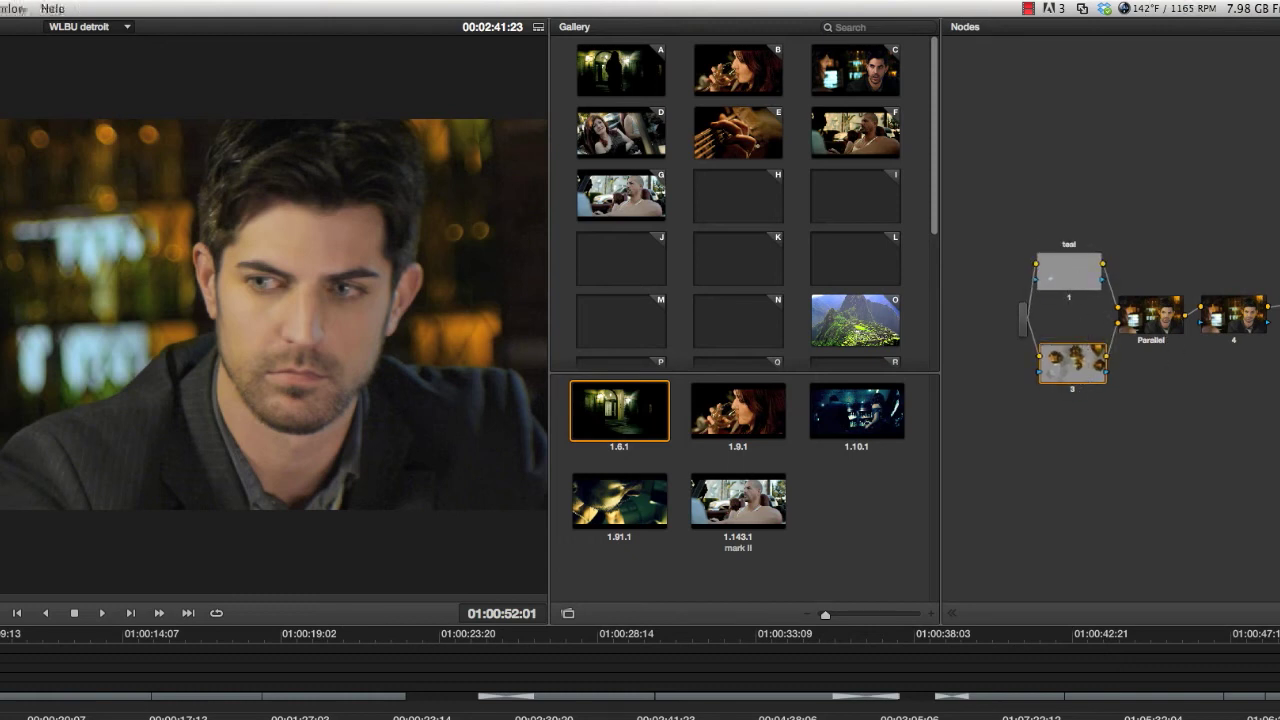
Apply the 14 TM-CF BLUE STEEL 3D LUT from the Tone Monsters set to node 4.
{"action": "left_click", "coordinate": [1230, 326]}
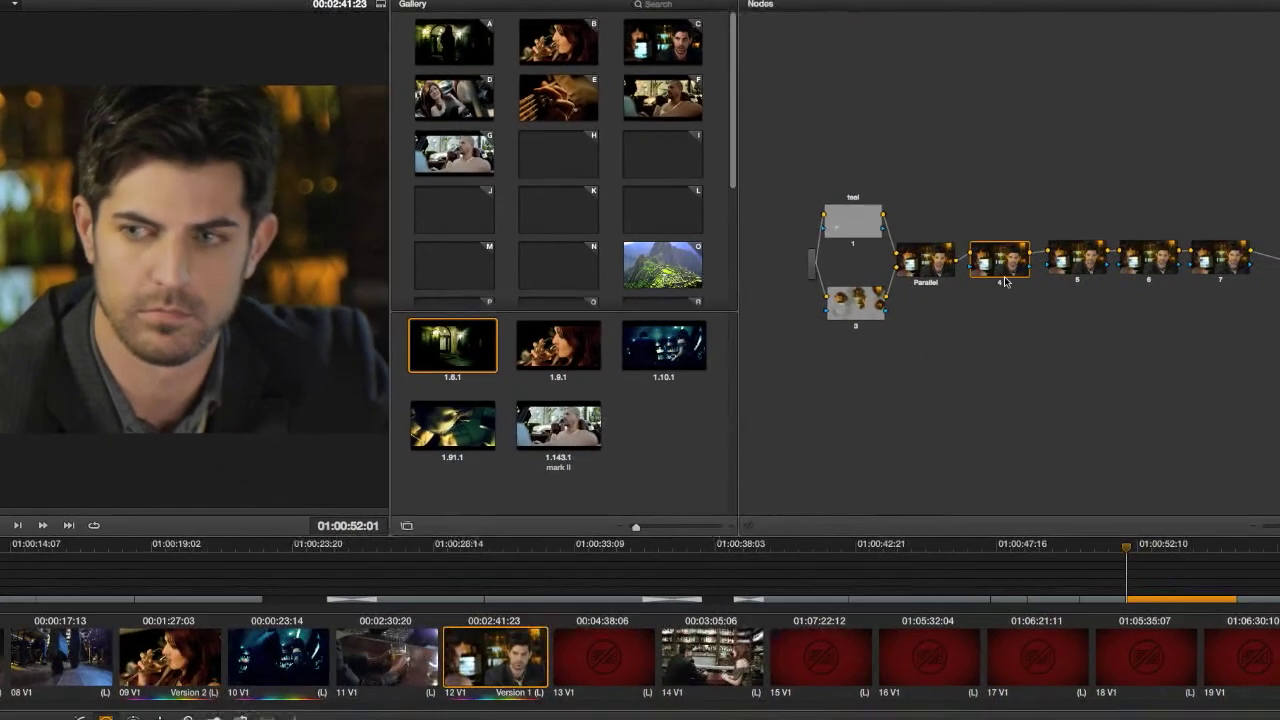
{"action": "right_click", "coordinate": [1066, 287]}
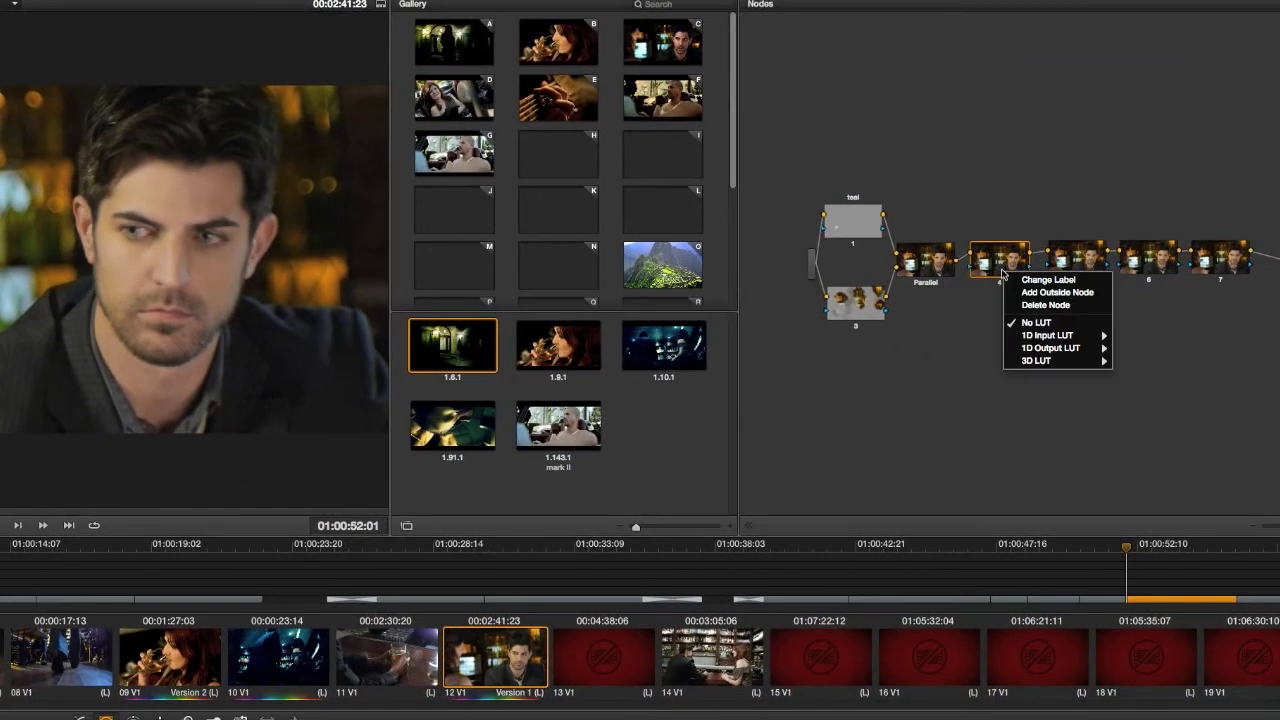
{"action": "mouse_move", "coordinate": [1040, 360]}
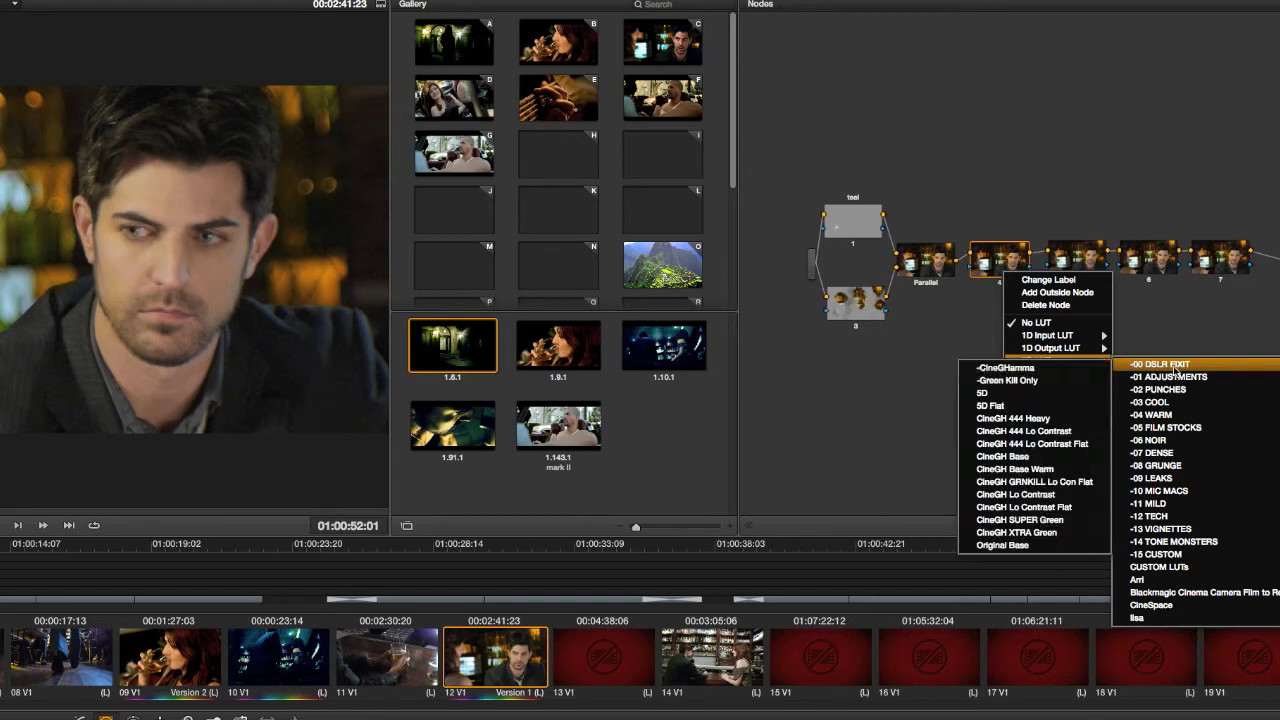
{"action": "mouse_move", "coordinate": [1200, 541]}
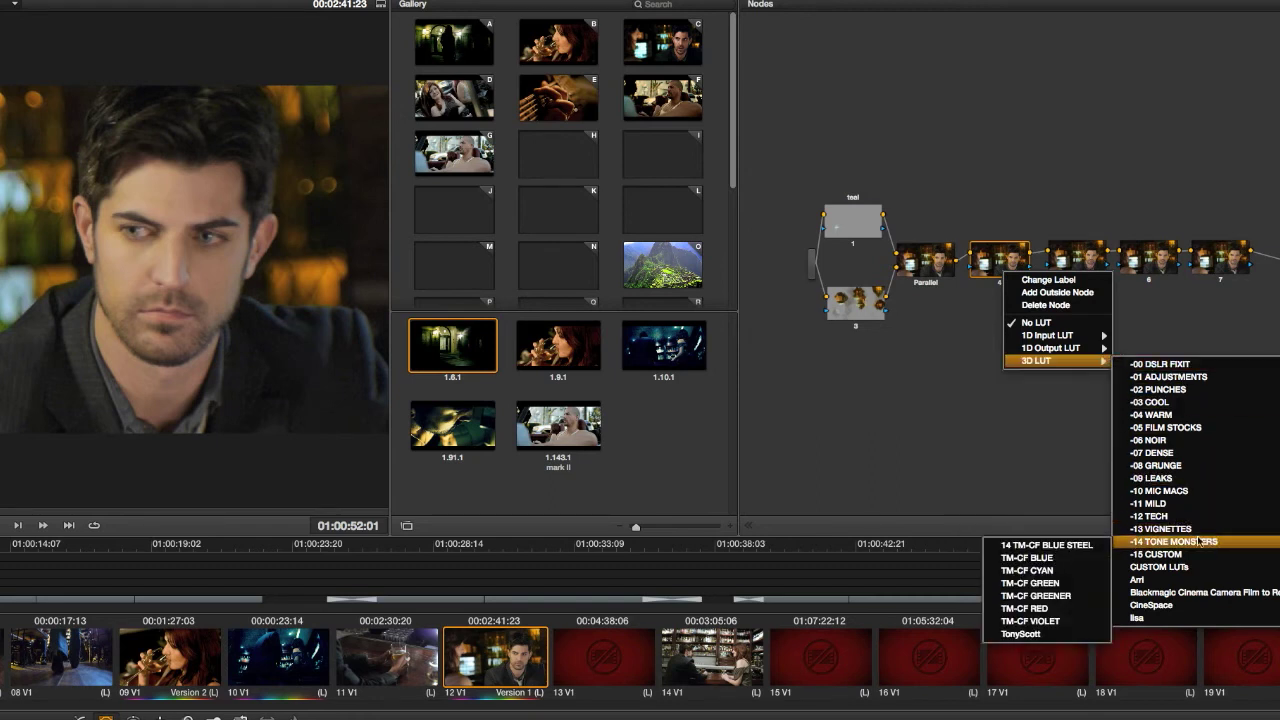
{"action": "left_click", "coordinate": [1046, 544]}
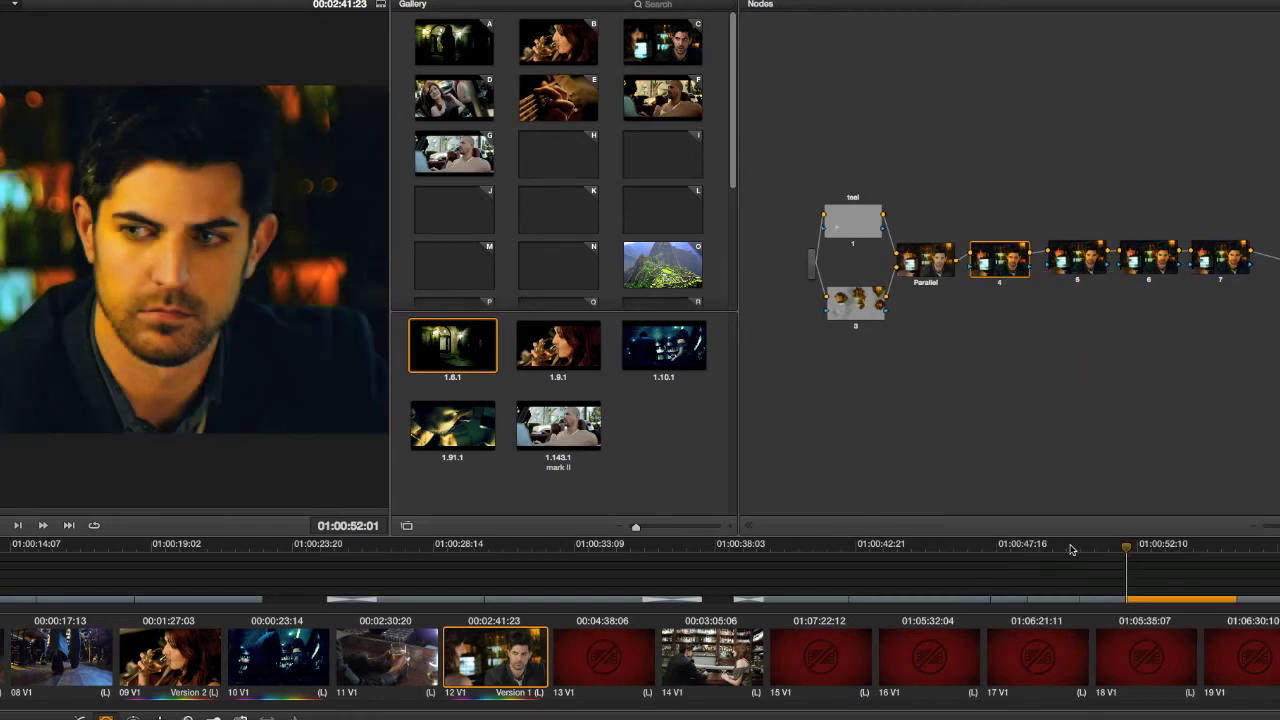
Apply the toner 3D LUT from the Adjustments set to node 5, and select that node.
{"action": "right_click", "coordinate": [1071, 259]}
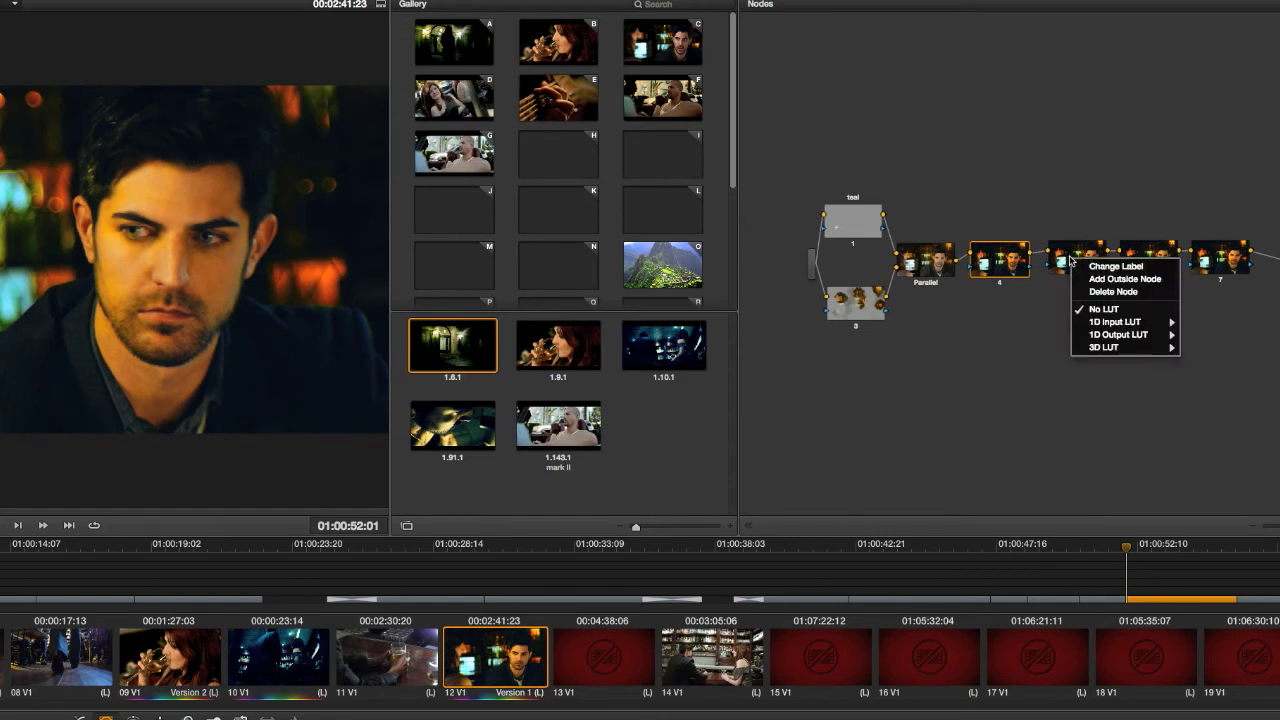
{"action": "mouse_move", "coordinate": [1110, 347]}
{"action": "mouse_move", "coordinate": [1043, 364]}
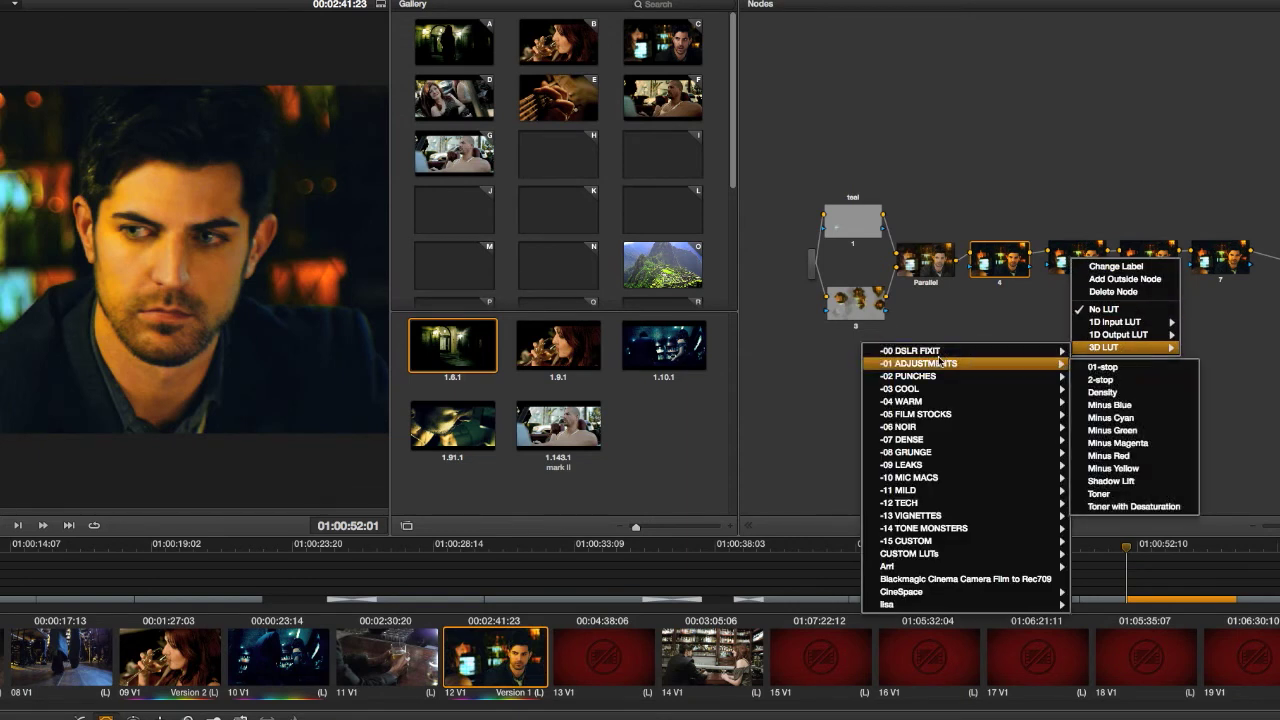
{"action": "left_click", "coordinate": [1143, 483]}
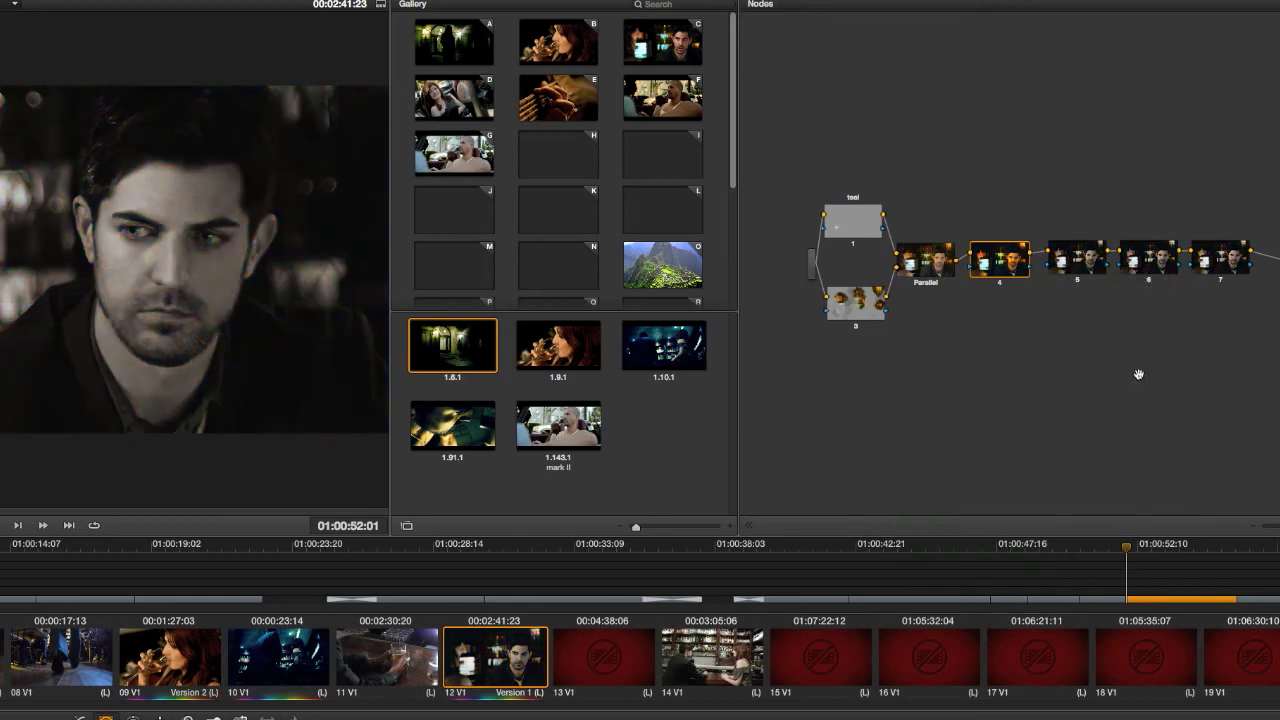
{"action": "left_click", "coordinate": [1077, 265]}
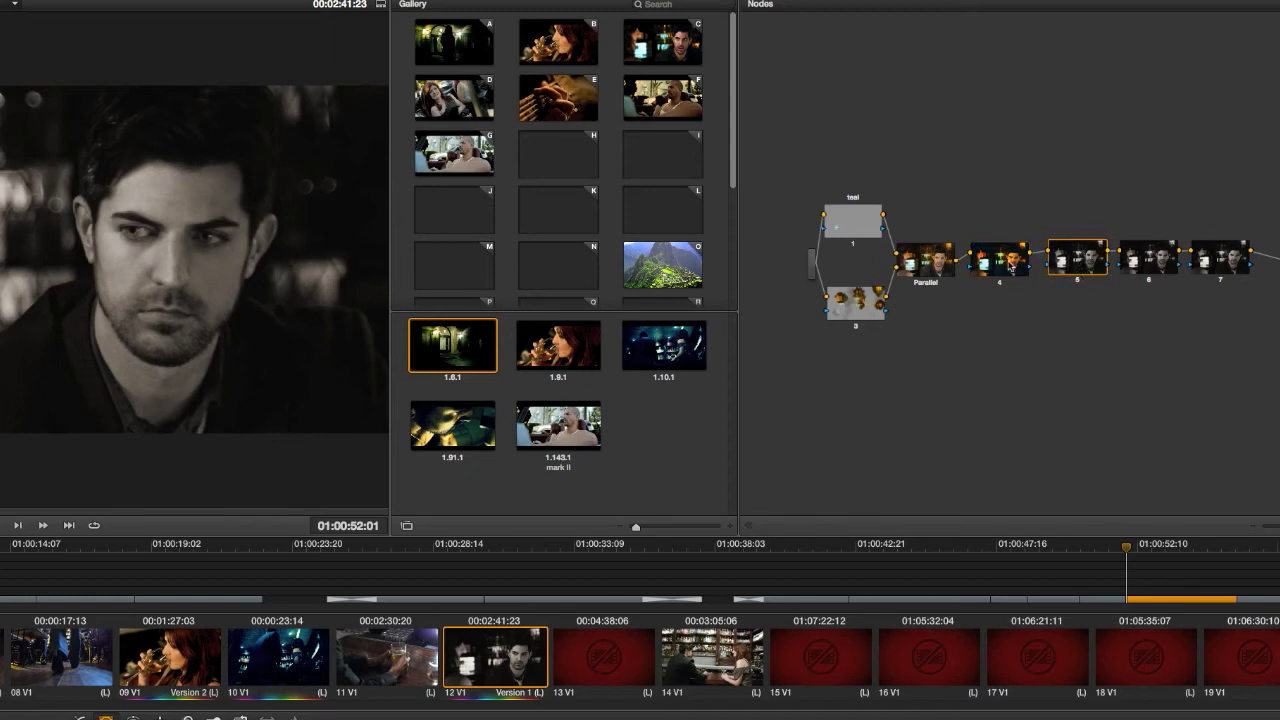
Apply the Density 3D LUT from the Adjustments set to node 6.
{"action": "left_click", "coordinate": [1156, 264]}
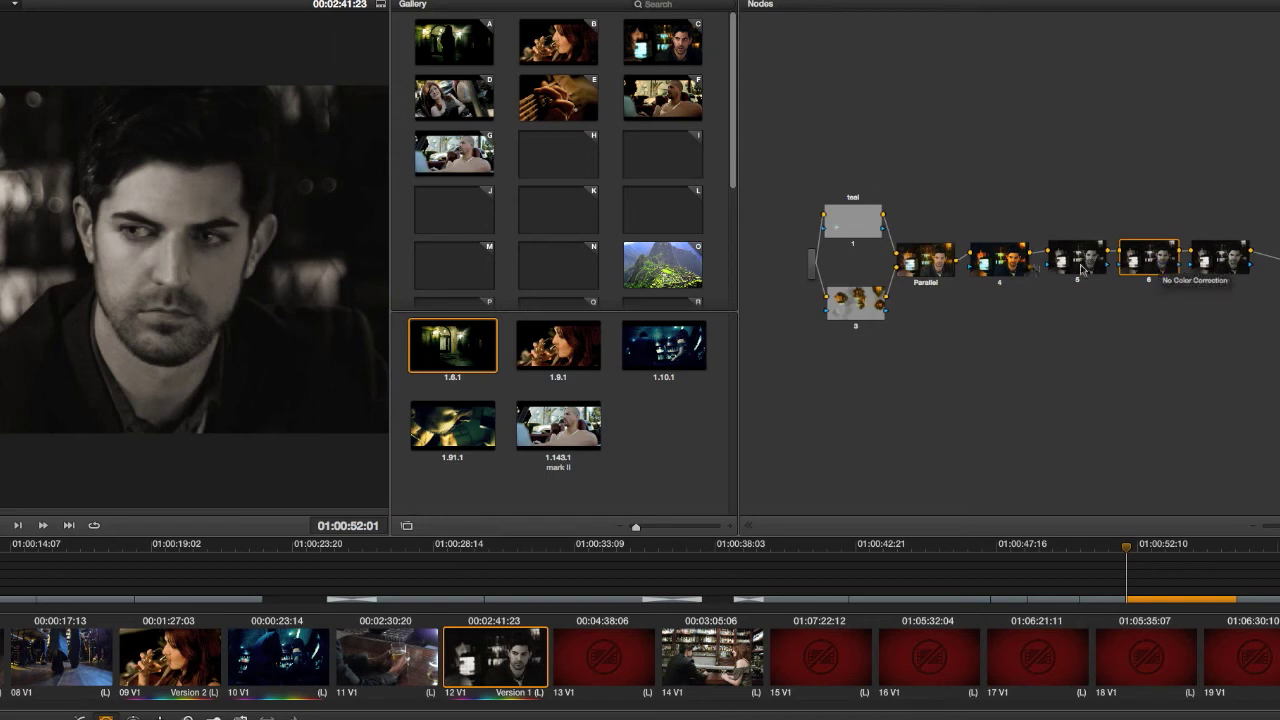
{"action": "right_click", "coordinate": [1173, 268]}
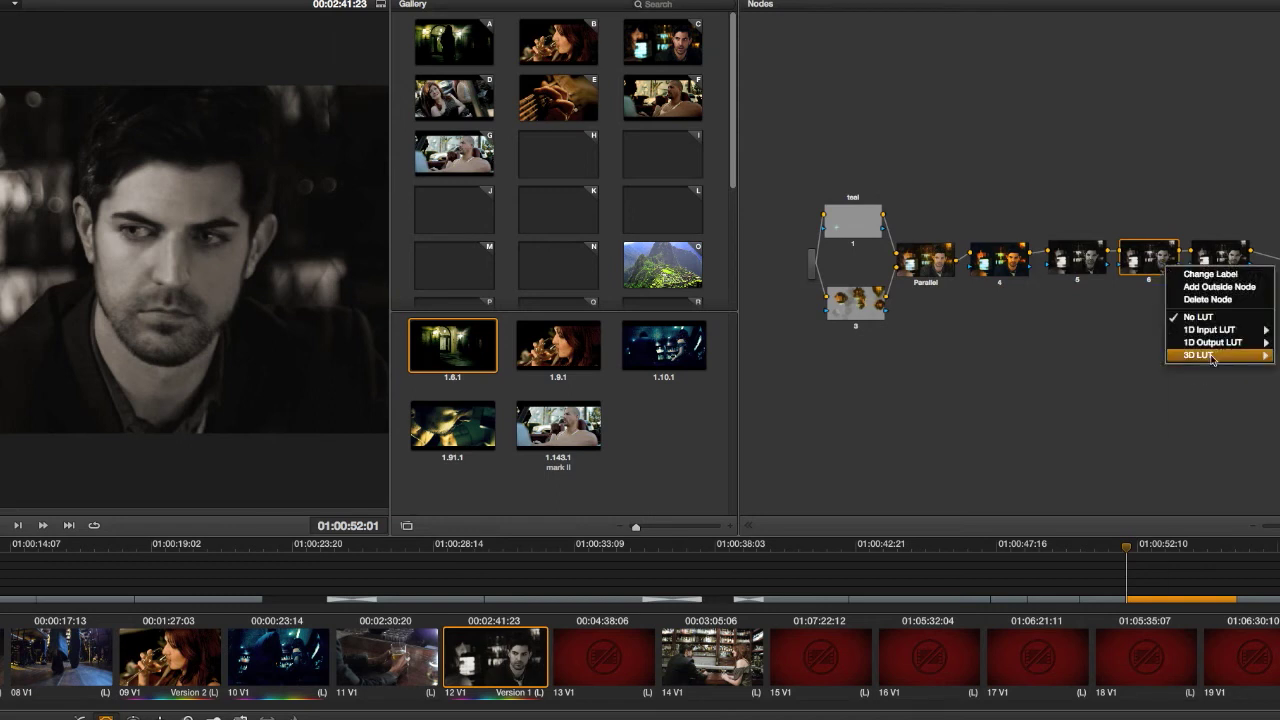
{"action": "mouse_move", "coordinate": [1212, 358]}
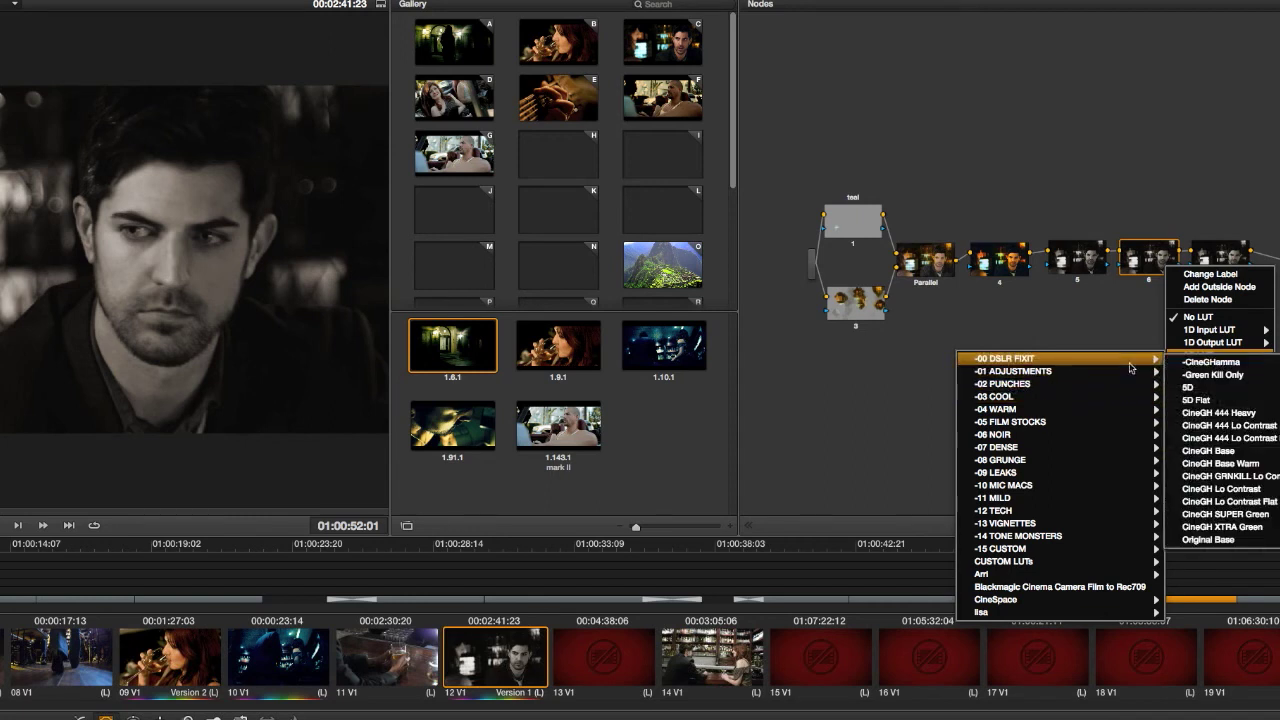
{"action": "mouse_move", "coordinate": [1131, 375]}
{"action": "left_click", "coordinate": [1218, 393]}
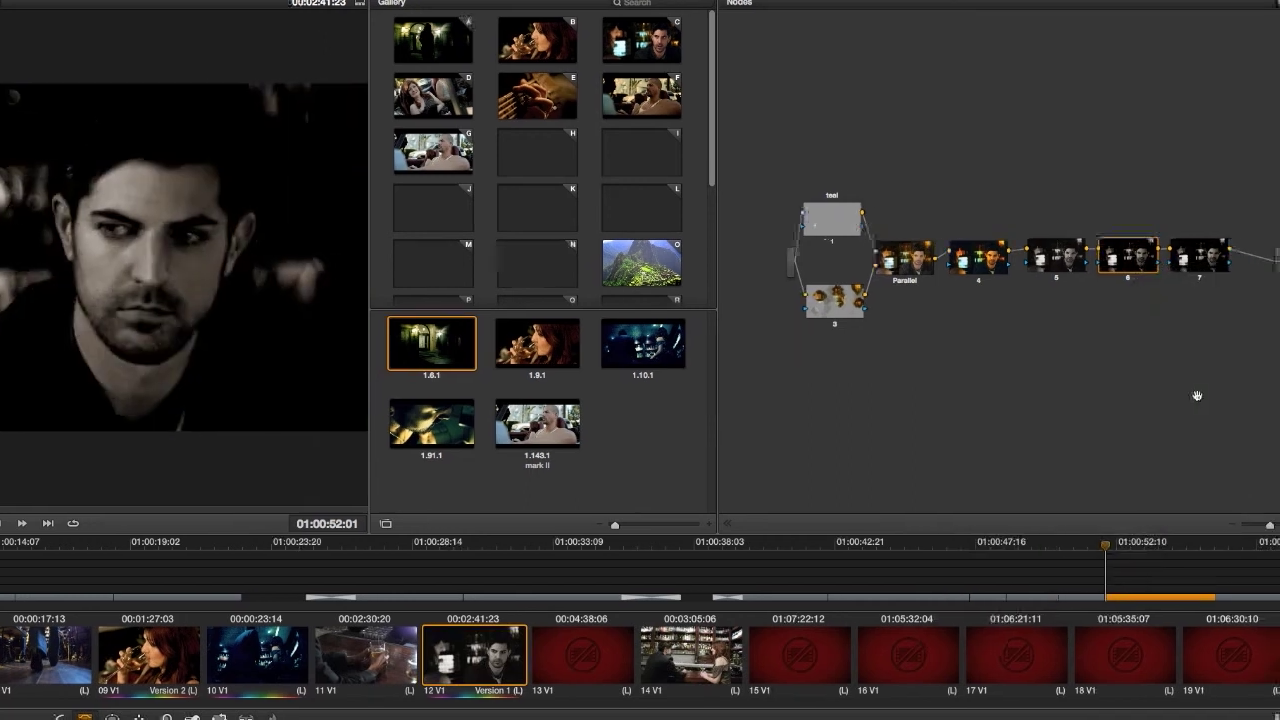
Apply the Spectral Enhancer 3D LUT from the Punches set to node 7.
{"action": "left_click", "coordinate": [1172, 269]}
{"action": "right_click", "coordinate": [1170, 267]}
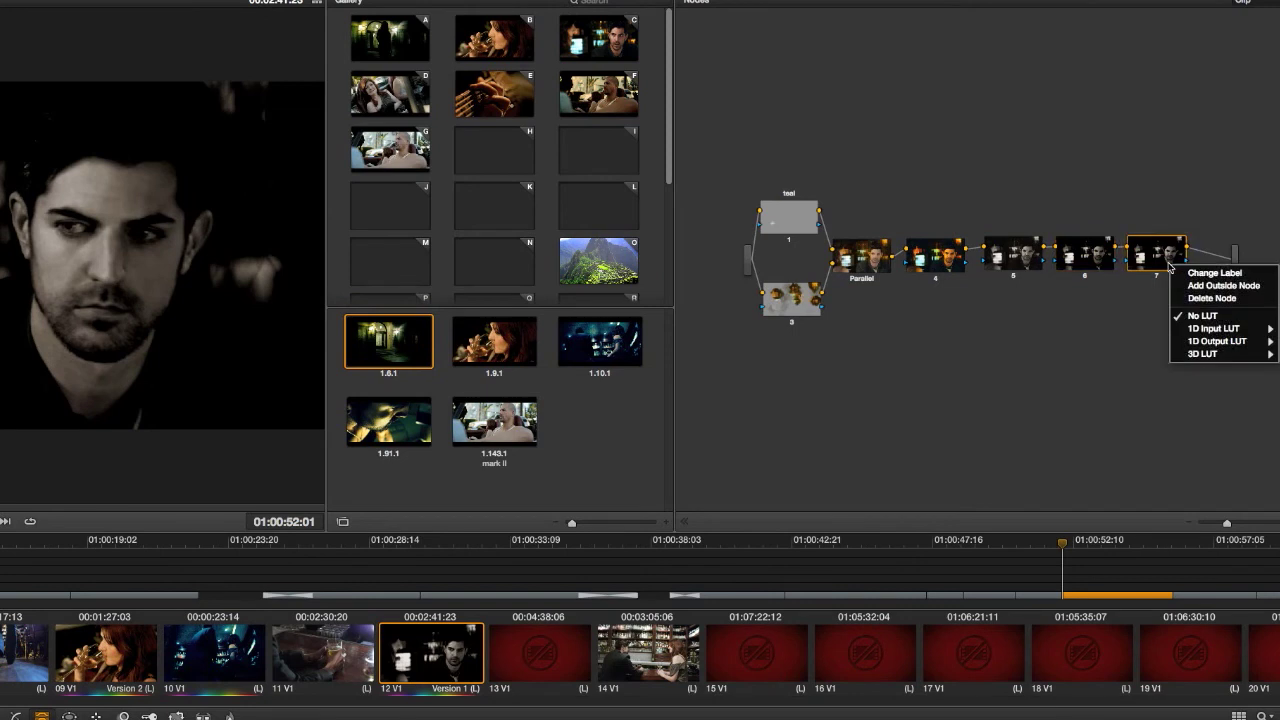
{"action": "mouse_move", "coordinate": [1210, 354]}
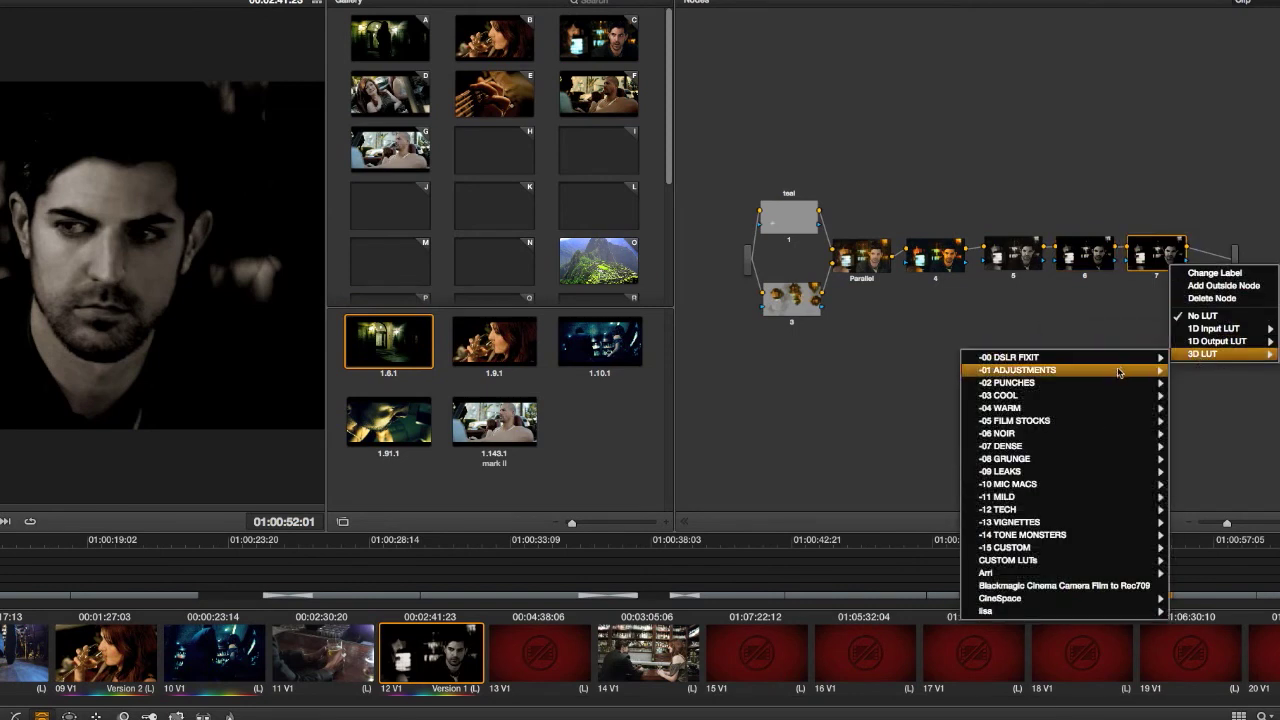
{"action": "mouse_move", "coordinate": [1116, 379]}
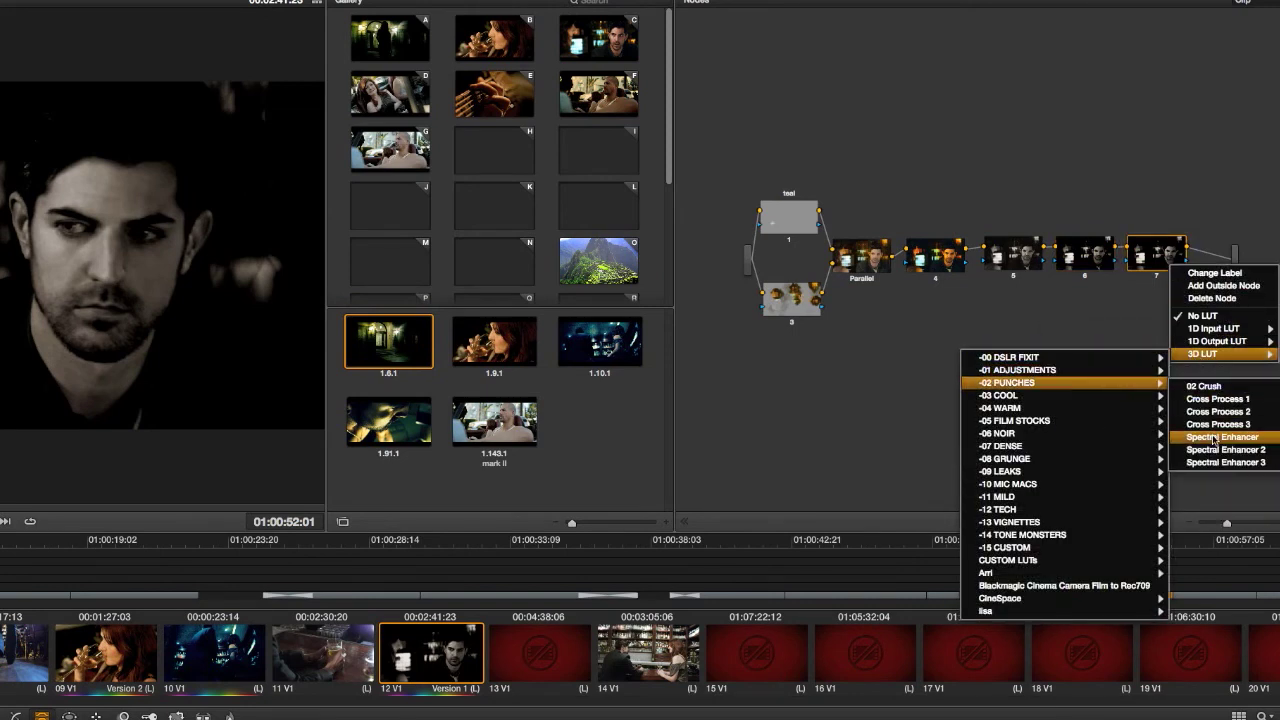
{"action": "left_click", "coordinate": [1212, 437]}
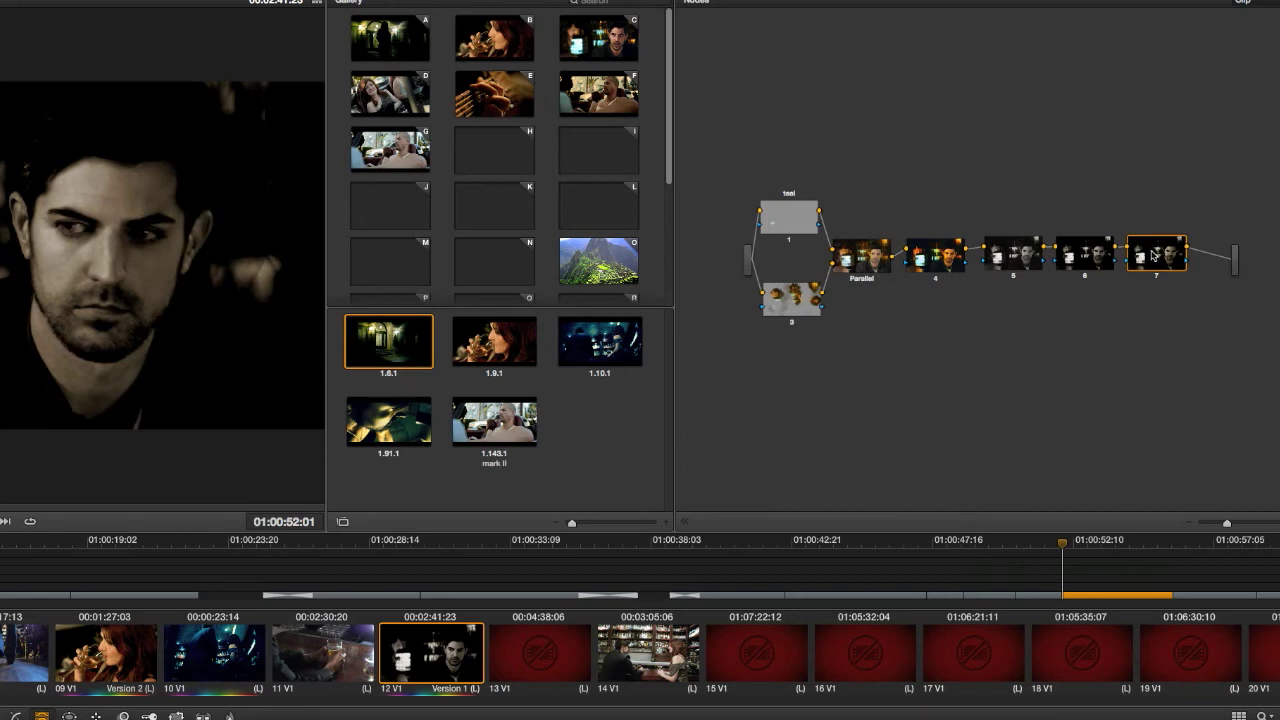
{"action": "left_click_drag", "start_coordinate": [1155, 256], "coordinate": [1169, 255]}
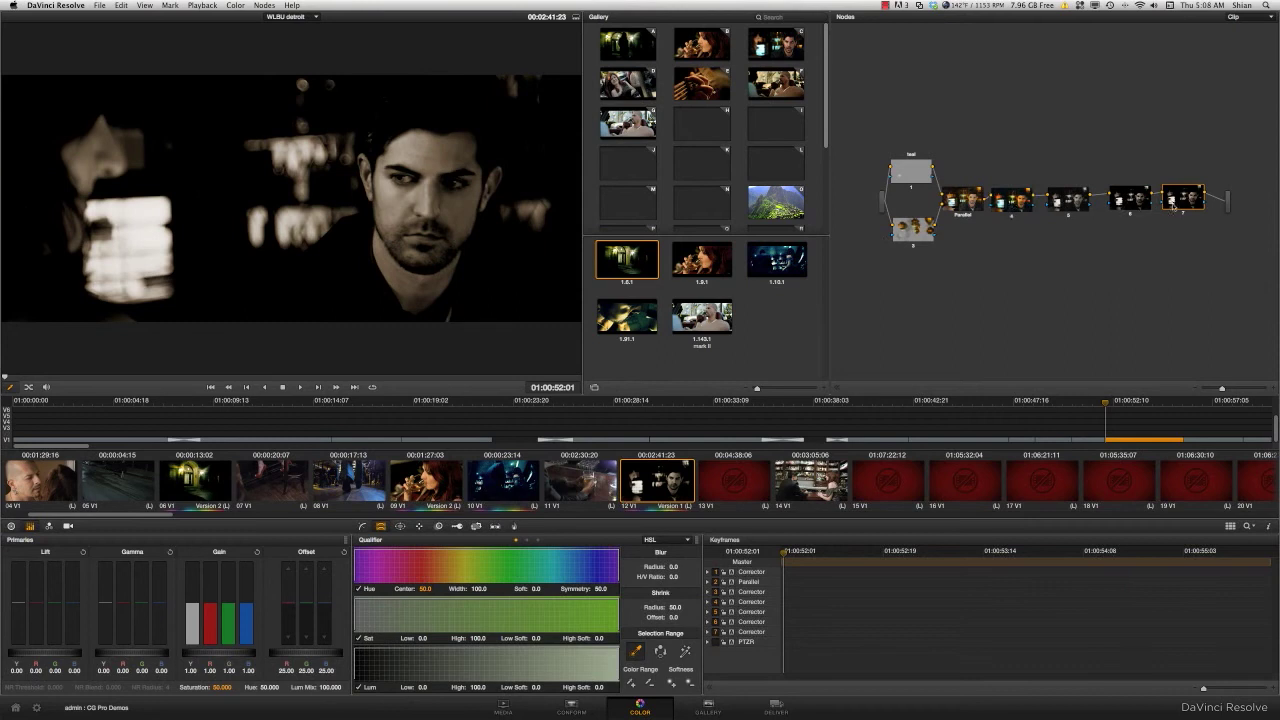
Bypass nodes 5, 6 and 7, and lower node 4's key output gain to roughly half.
{"action": "left_click", "coordinate": [1017, 203]}
{"action": "left_click", "coordinate": [457, 526]}
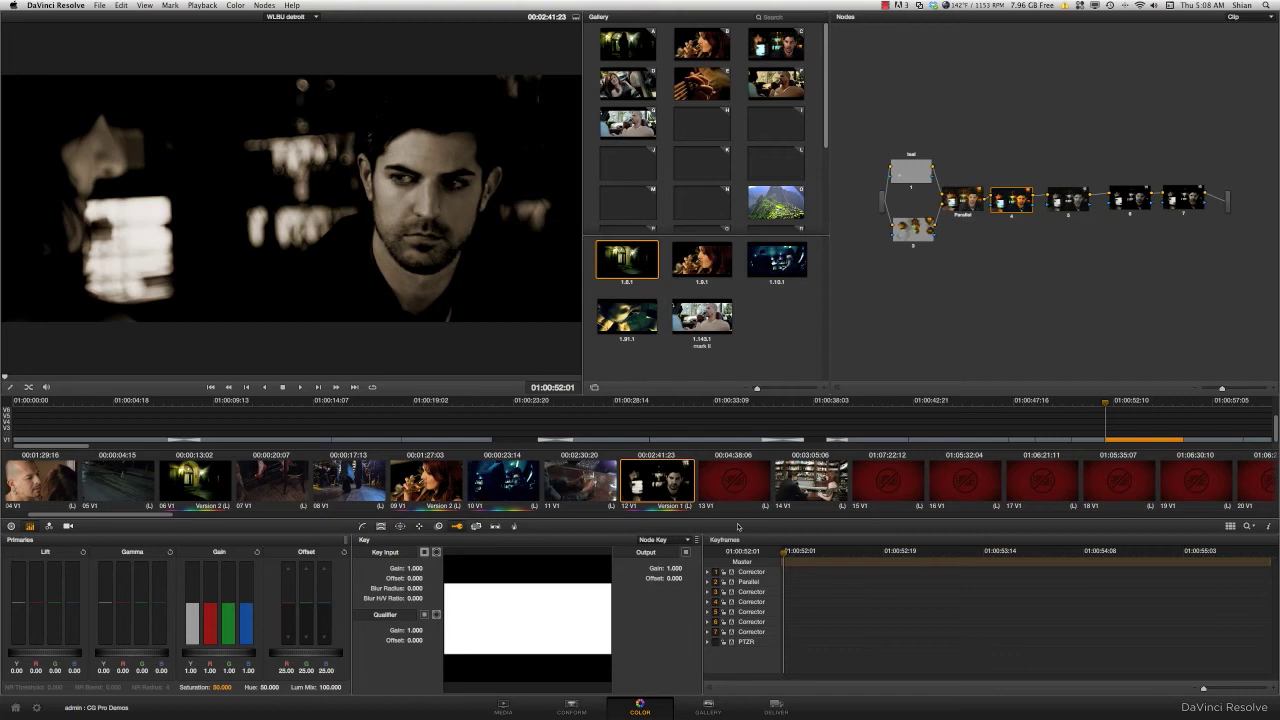
{"action": "left_click", "coordinate": [1069, 215]}
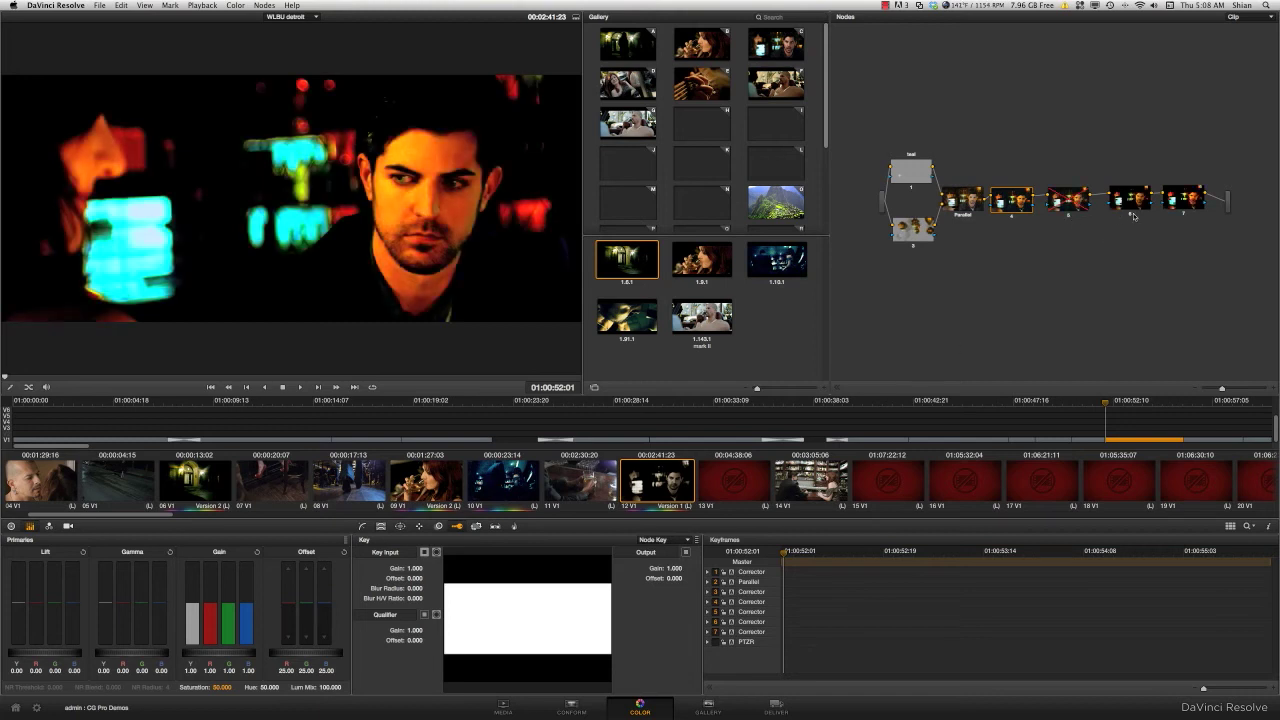
{"action": "left_click", "coordinate": [1133, 215]}
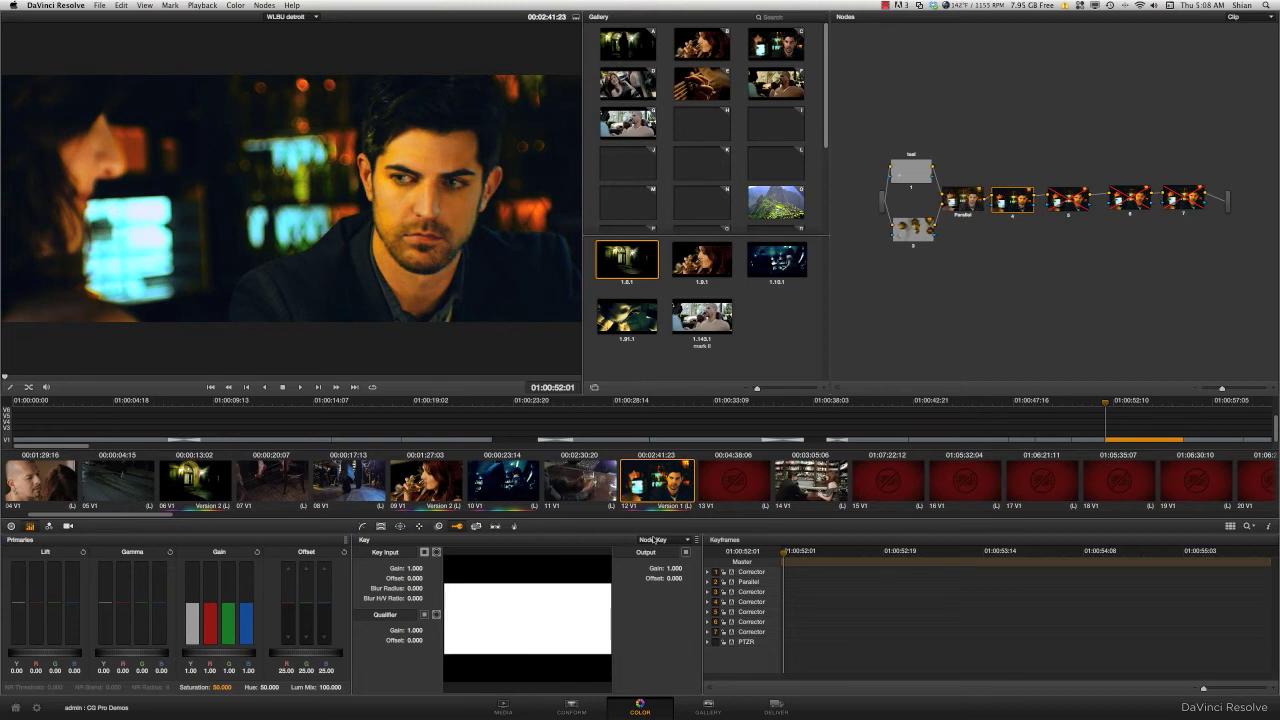
{"action": "mouse_move", "coordinate": [680, 569]}
{"action": "left_mouse_down"}
{"action": "mouse_move", "coordinate": [666, 569]}
{"action": "mouse_move", "coordinate": [687, 568]}
{"action": "left_mouse_up"}
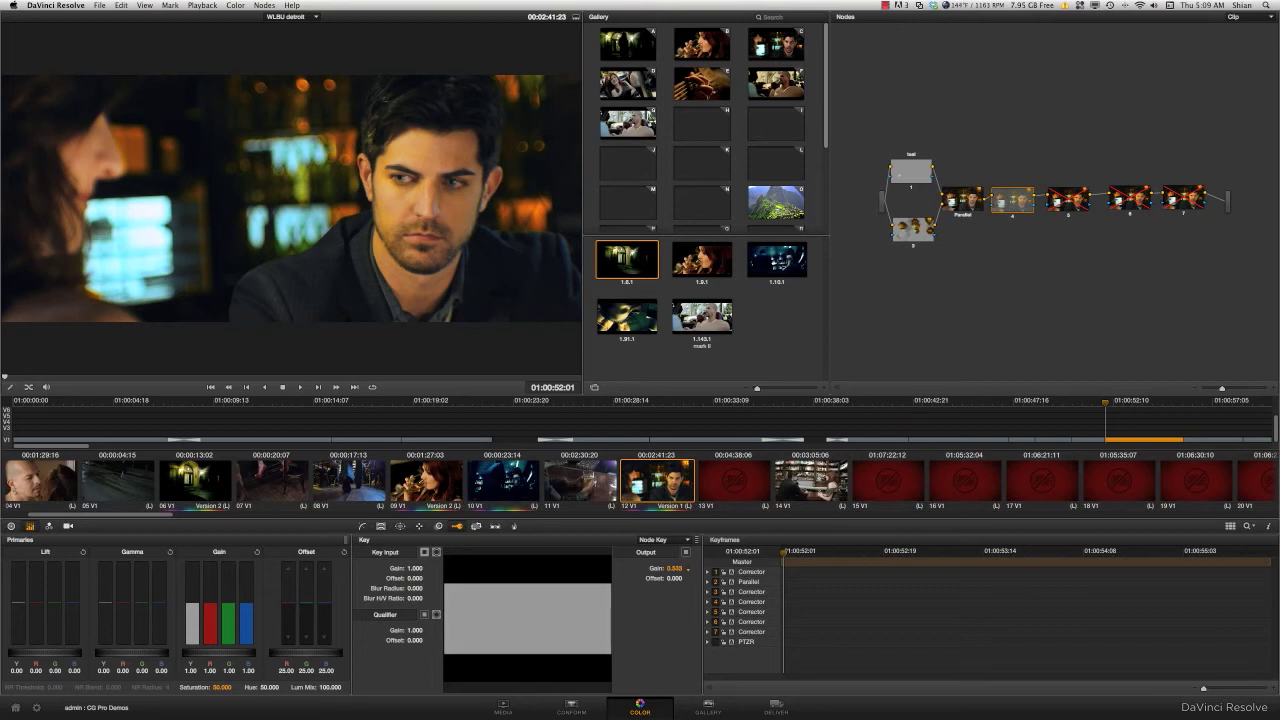
Re-enable node 5 and set its key output gain to 0.336.
{"action": "left_click", "coordinate": [1067, 216]}
{"action": "left_click", "coordinate": [1068, 204]}
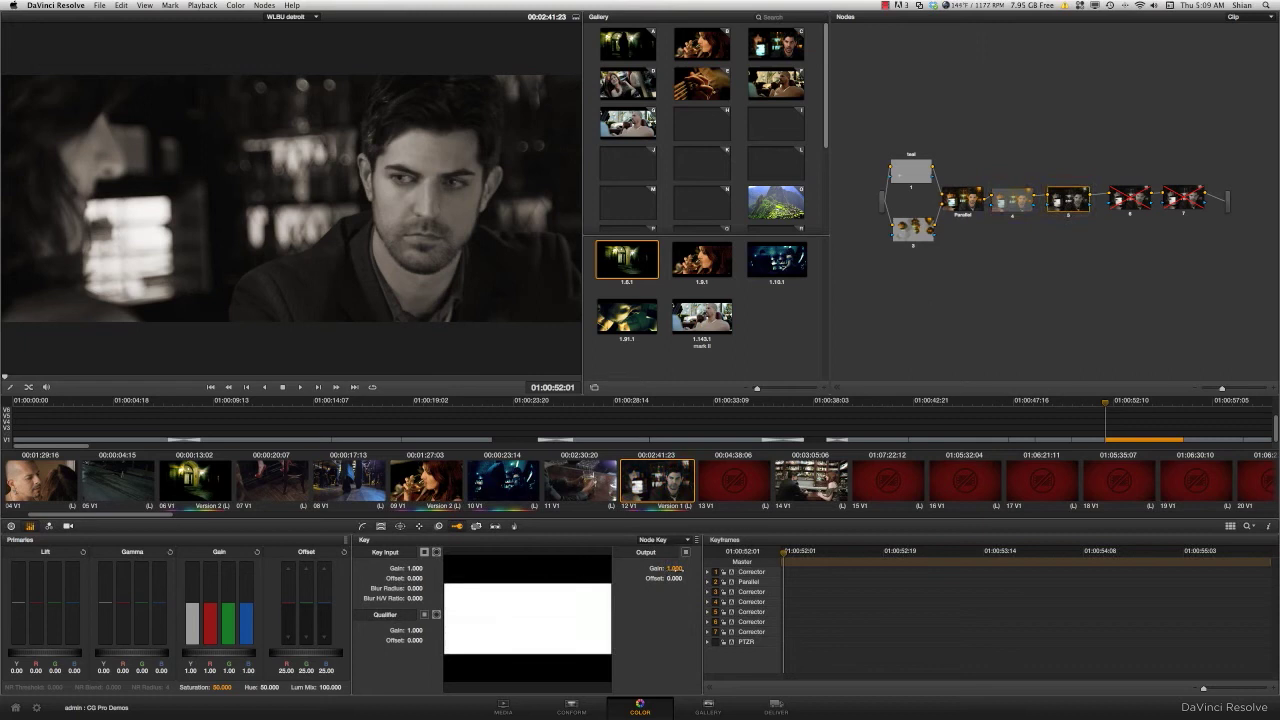
{"action": "left_click_drag", "start_coordinate": [680, 569], "coordinate": [628, 569]}
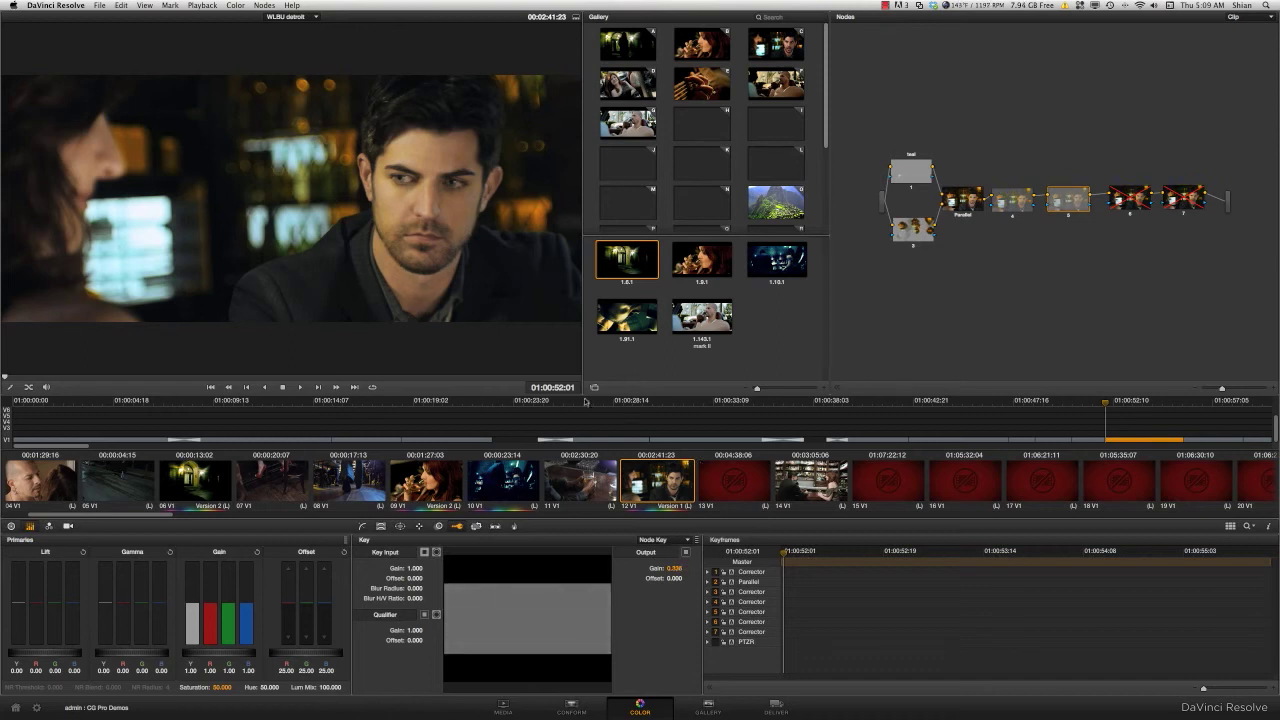
Move nodes 4 and 5 higher in the node graph and label them "blue steel" and "toner".
{"action": "left_click_drag", "start_coordinate": [1016, 207], "coordinate": [1052, 187]}
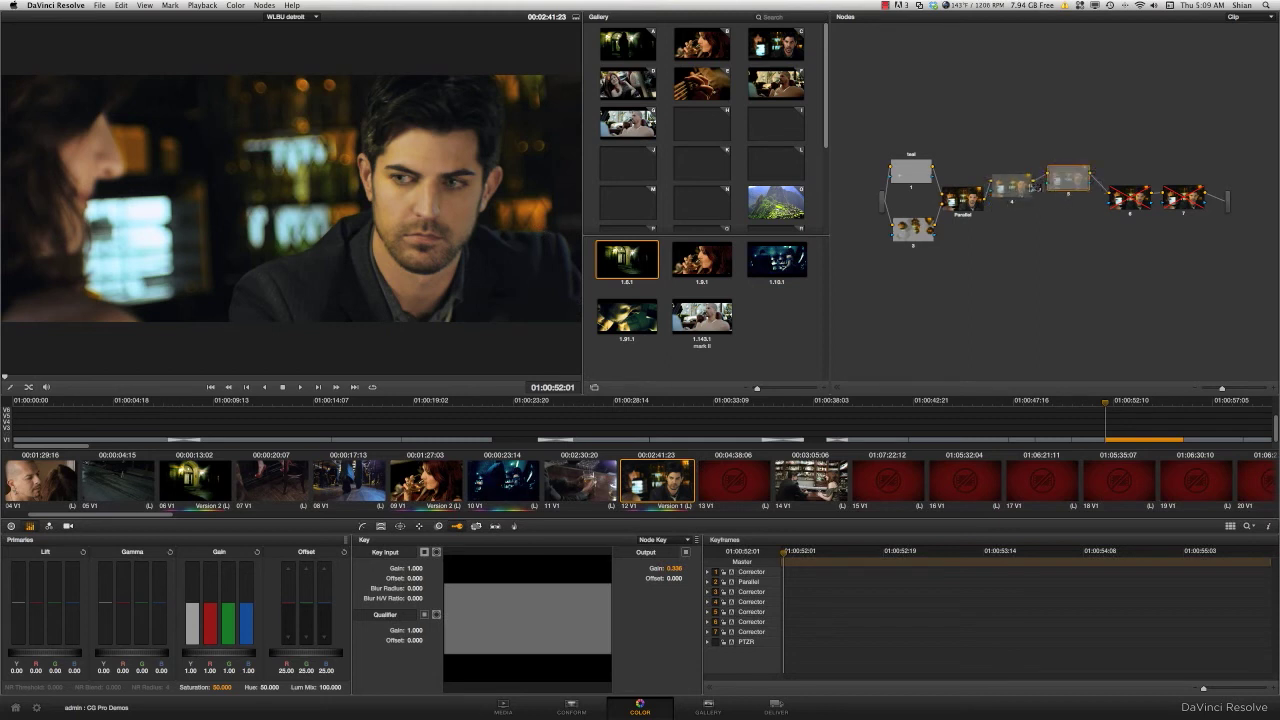
{"action": "right_click", "coordinate": [1025, 189]}
{"action": "left_click", "coordinate": [1028, 190]}
{"action": "left_click", "coordinate": [1072, 182]}
{"action": "right_click", "coordinate": [1072, 182]}
{"action": "left_click", "coordinate": [1087, 186]}
{"action": "left_click", "coordinate": [1077, 210]}
Move node 6 higher in the node graph and label it "density".
{"action": "left_click_drag", "start_coordinate": [1124, 206], "coordinate": [1134, 168]}
{"action": "right_click", "coordinate": [1131, 166]}
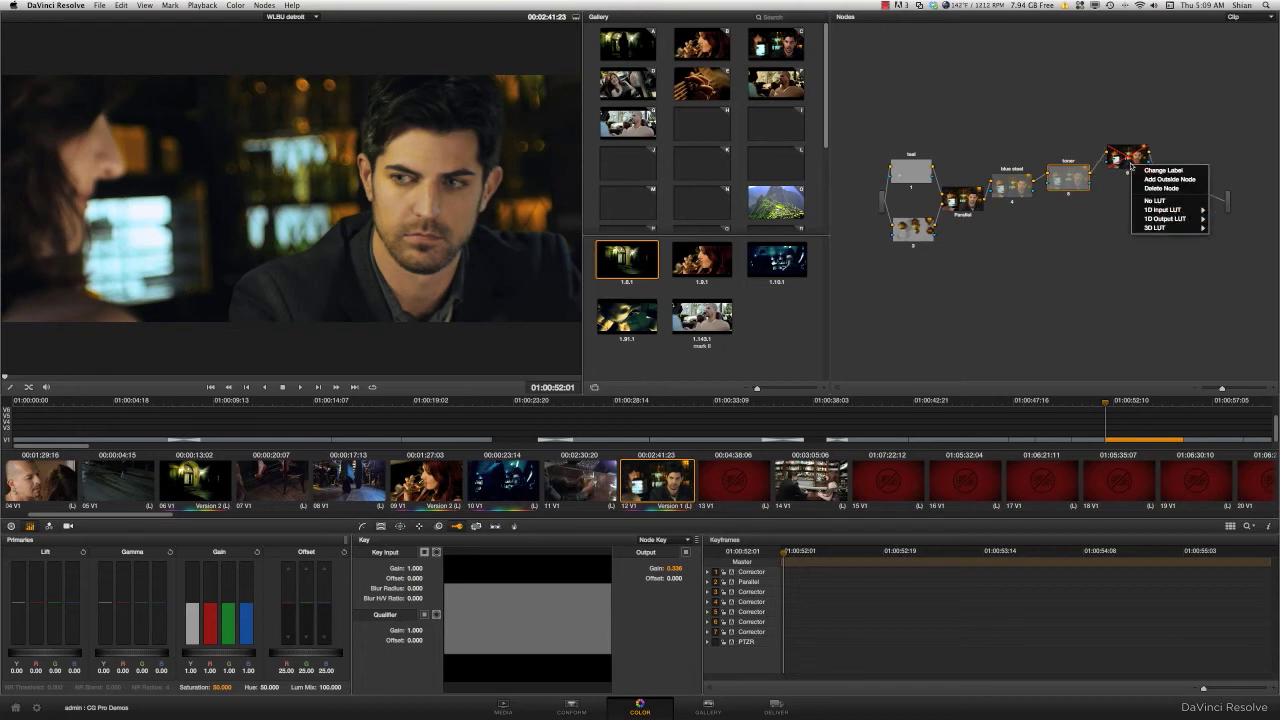
{"action": "left_click", "coordinate": [1128, 162]}
{"action": "right_click", "coordinate": [1125, 160]}
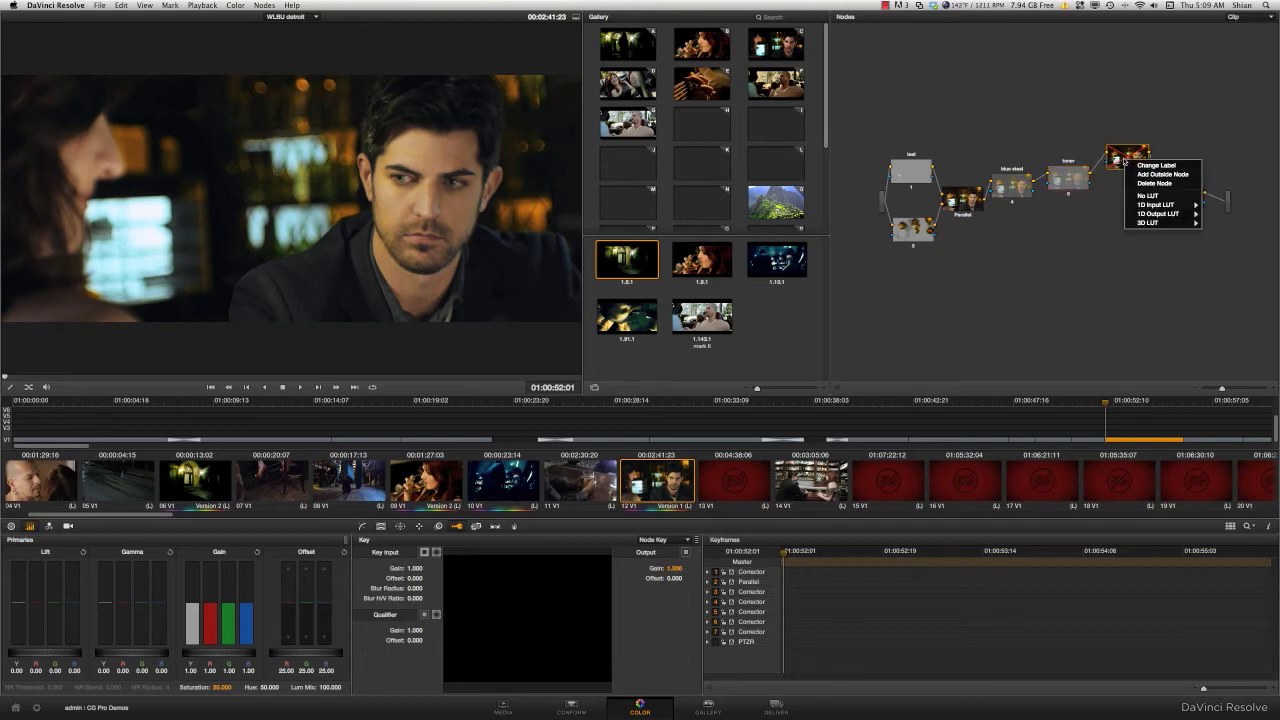
{"action": "key", "text": "alt+s"}
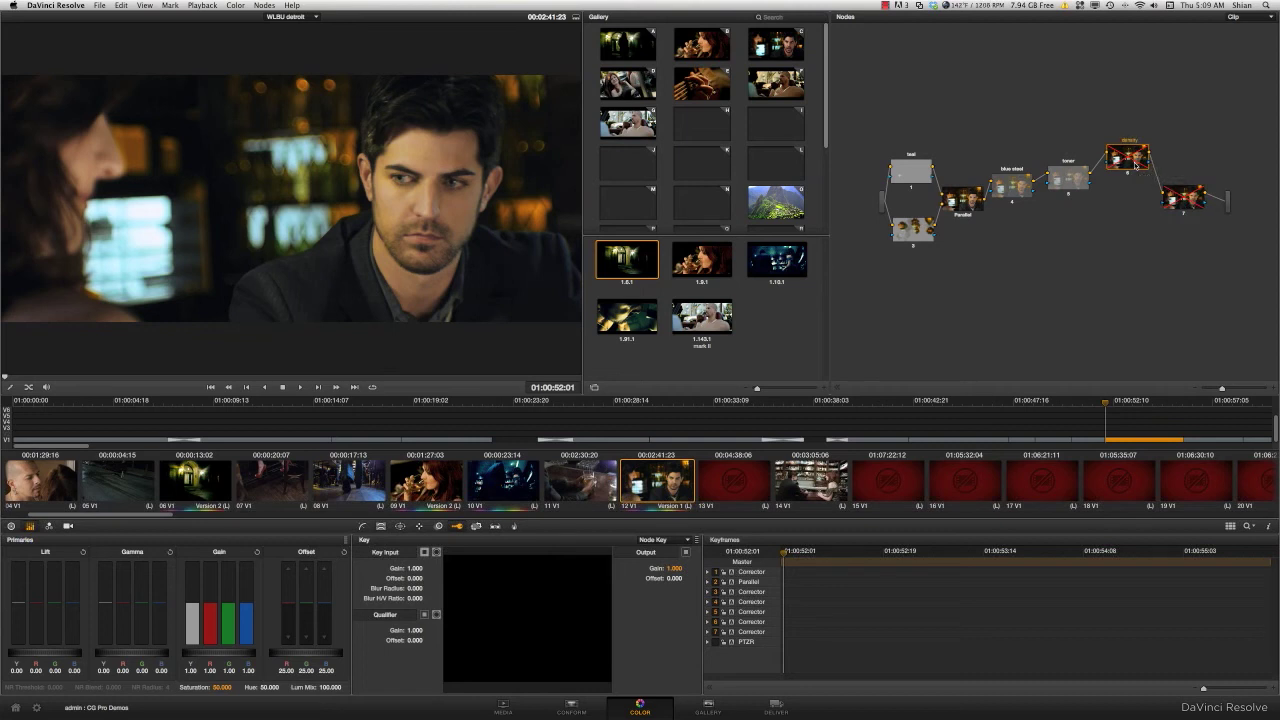
{"action": "key", "text": "Return"}
Label node 7 "spectral" and move it up beside the density node.
{"action": "right_click", "coordinate": [1189, 200]}
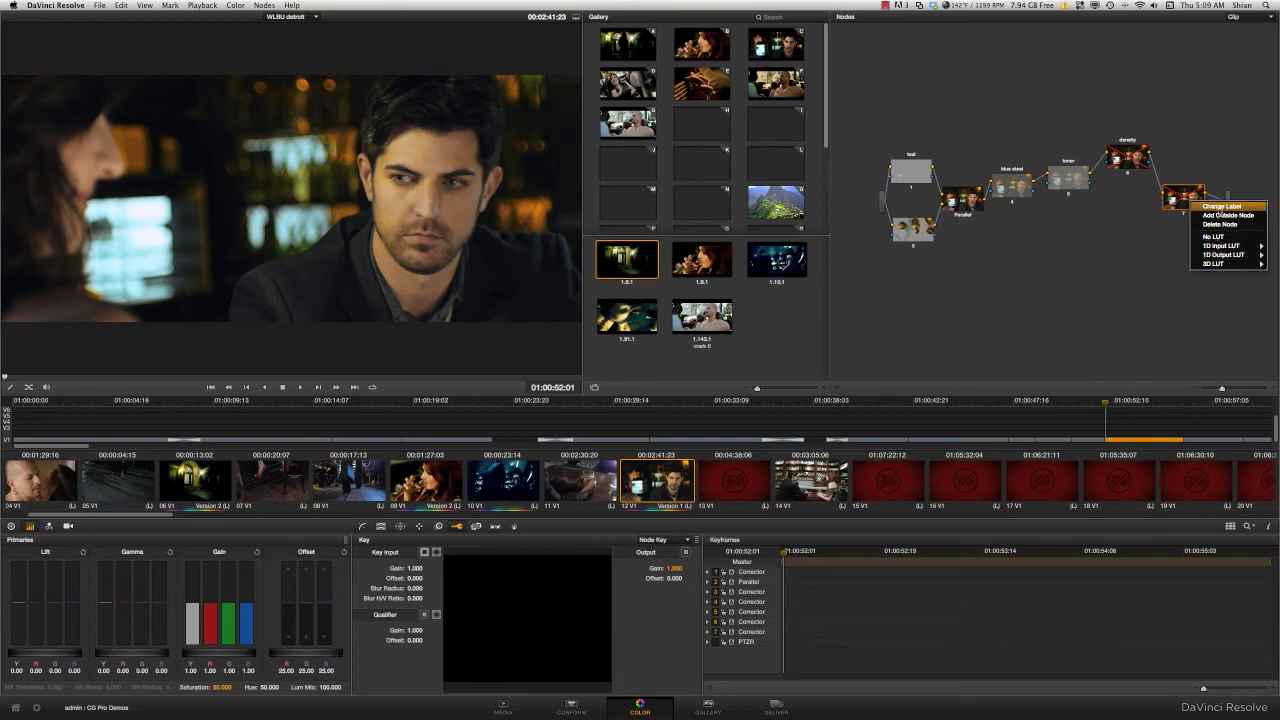
{"action": "left_click", "coordinate": [1220, 215]}
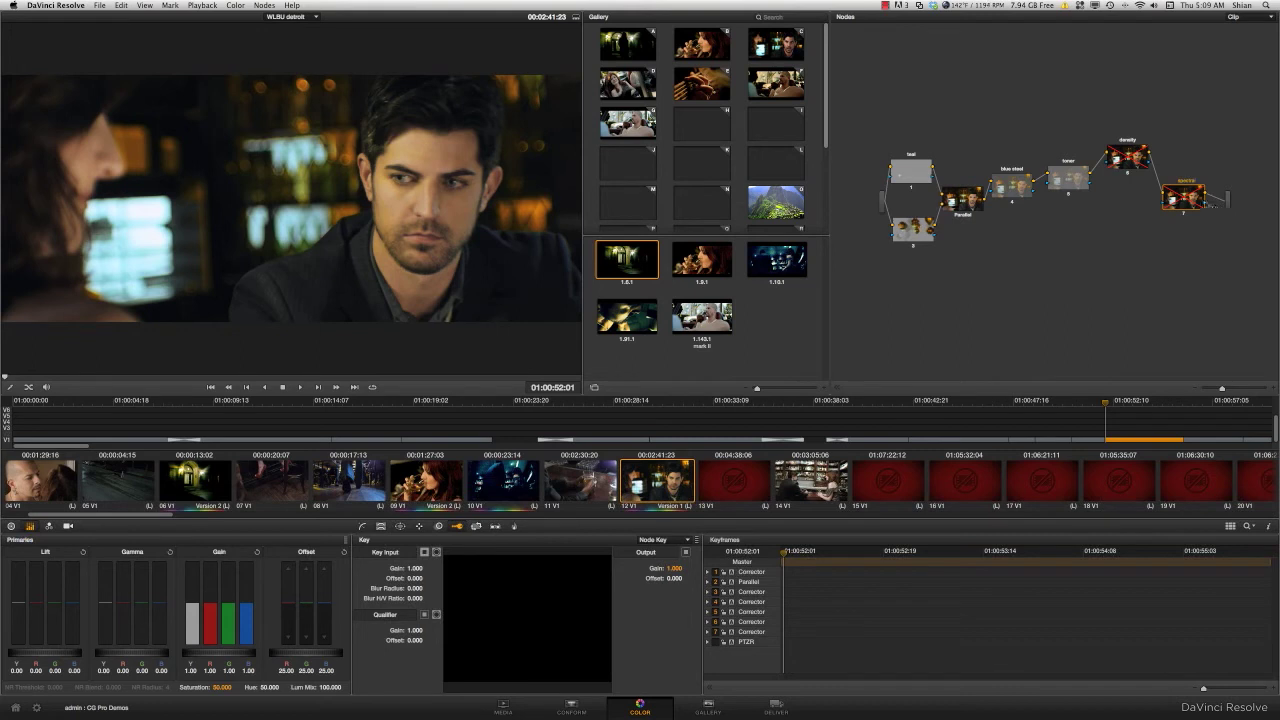
{"action": "left_click_drag", "start_coordinate": [1200, 204], "coordinate": [1206, 147]}
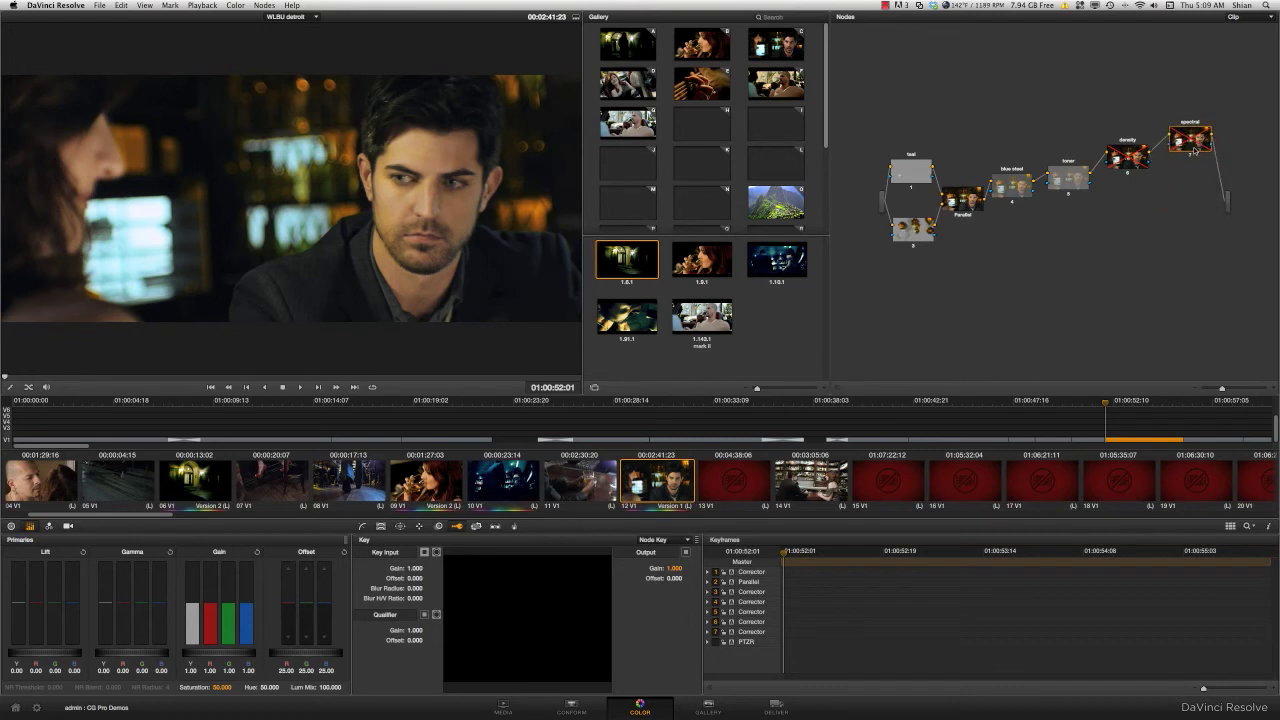
Nudge the toner node into line, then re-enable the density node and set its key output gain to 0.427.
{"action": "left_click_drag", "start_coordinate": [1063, 181], "coordinate": [1071, 175]}
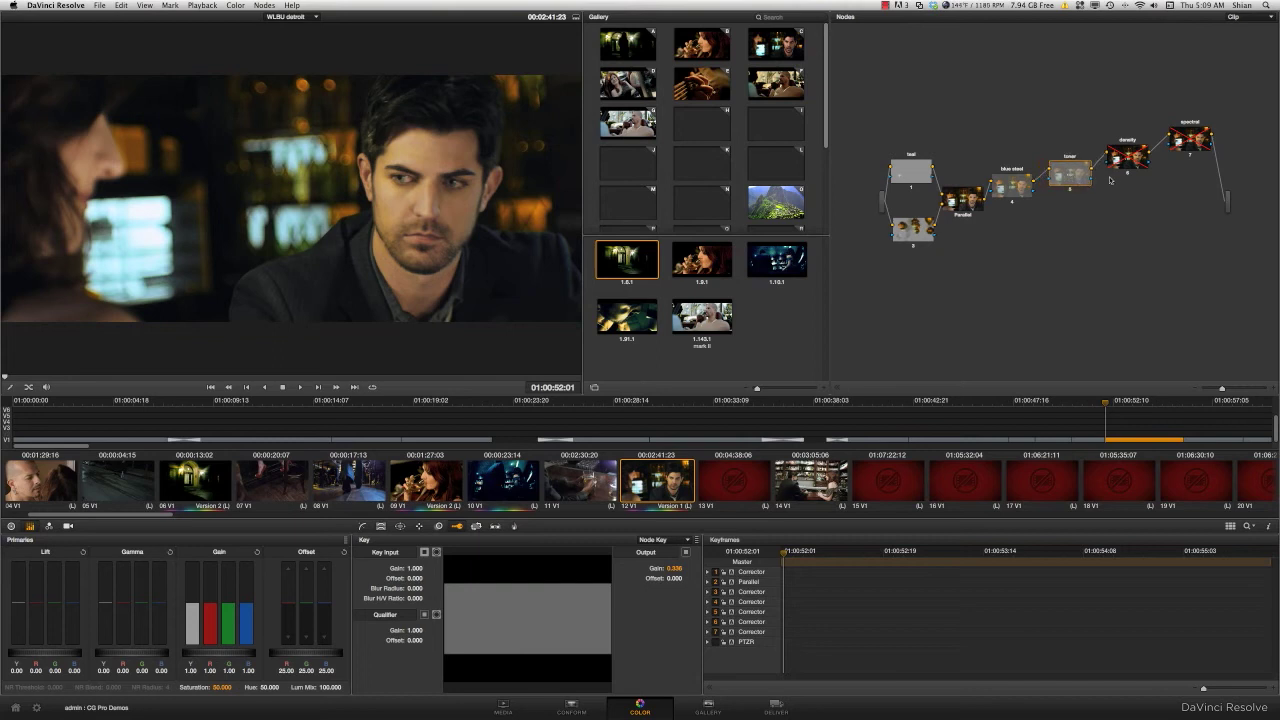
{"action": "left_click", "coordinate": [1128, 173]}
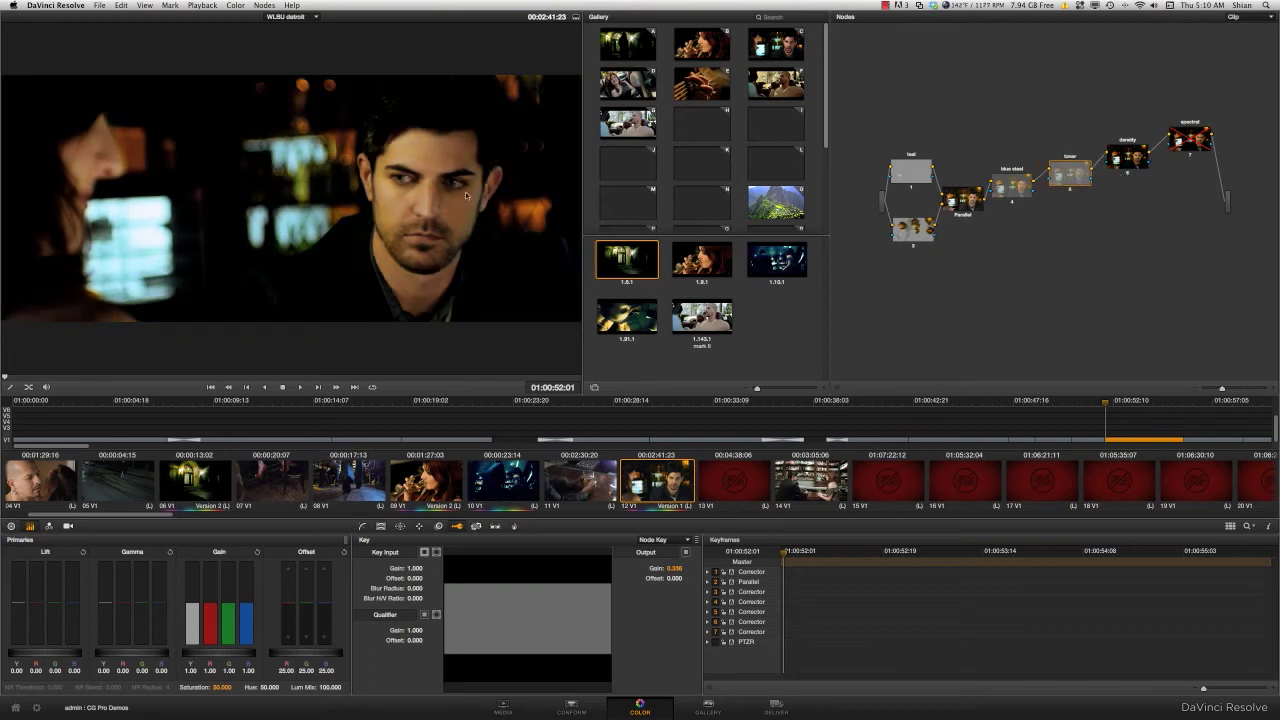
{"action": "left_click", "coordinate": [1130, 160]}
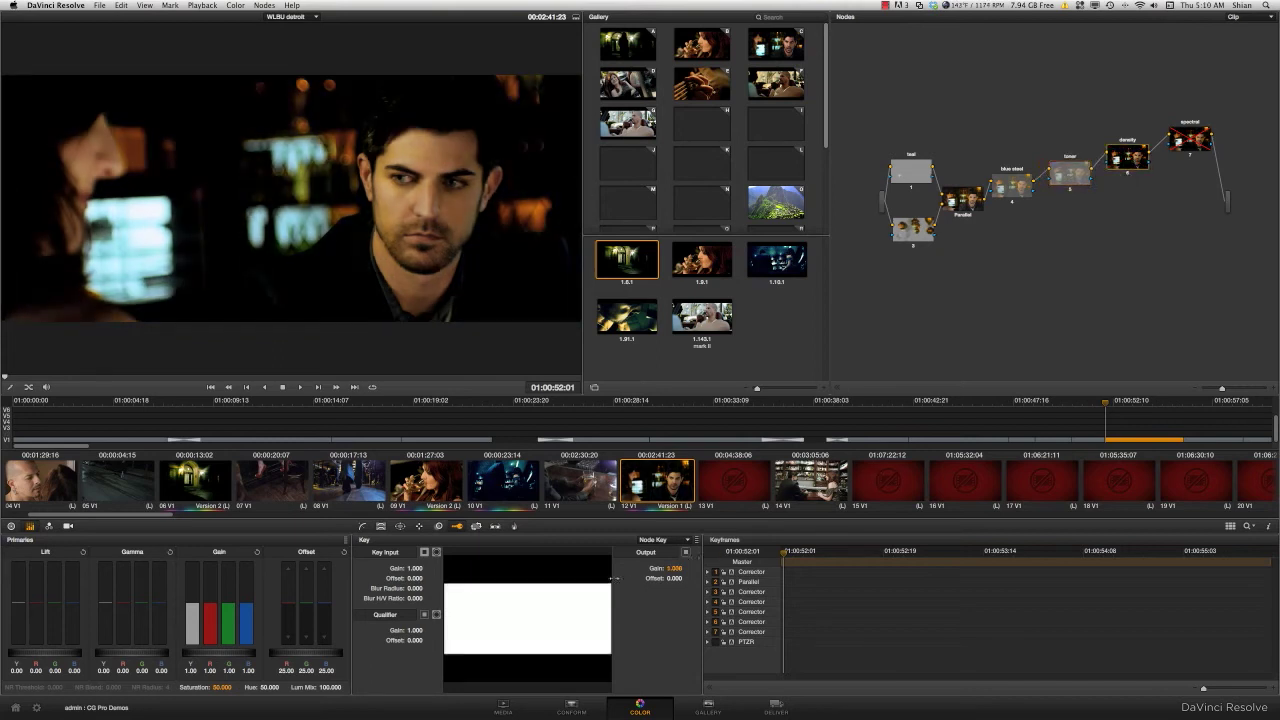
{"action": "mouse_move", "coordinate": [686, 569]}
{"action": "left_mouse_down"}
{"action": "mouse_move", "coordinate": [642, 569]}
{"action": "mouse_move", "coordinate": [686, 570]}
{"action": "mouse_move", "coordinate": [666, 568]}
{"action": "left_mouse_up"}
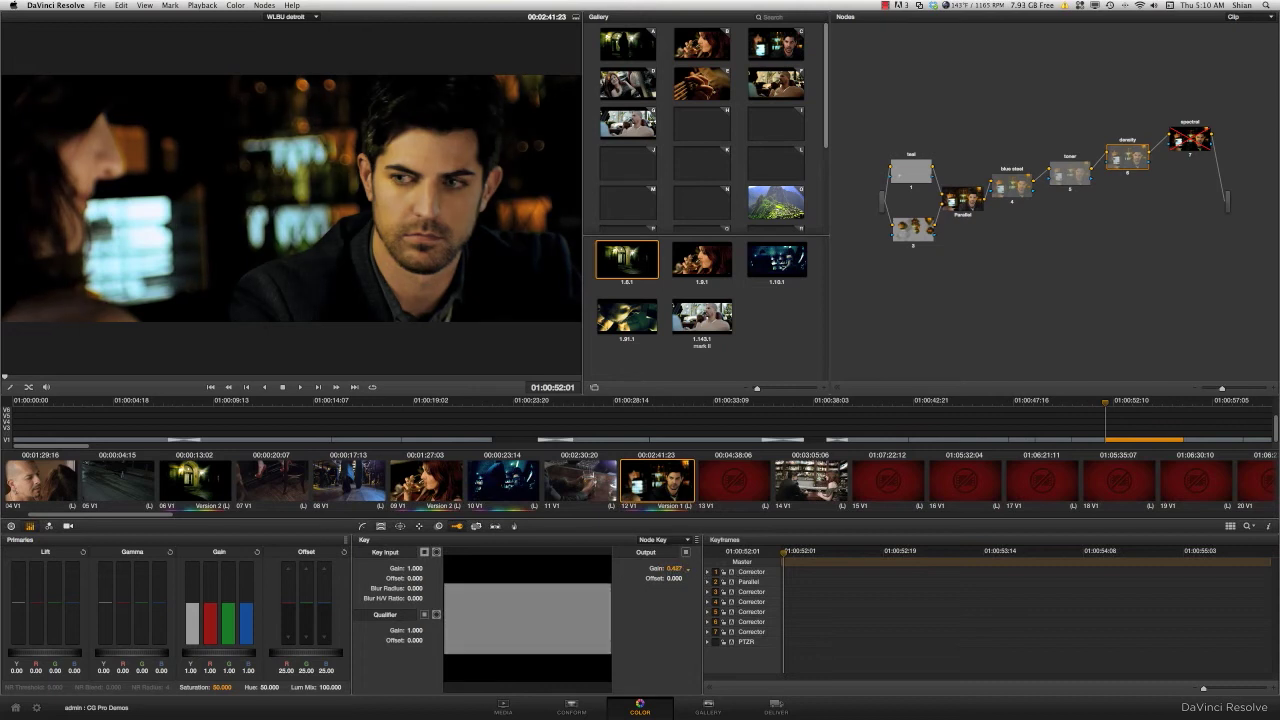
Set the density node's key output gain to 0.422, re-enable the spectral node and set its key output gain to 0.738.
{"action": "left_click_drag", "start_coordinate": [688, 569], "coordinate": [684, 569]}
{"action": "key", "text": "ctrl+d"}
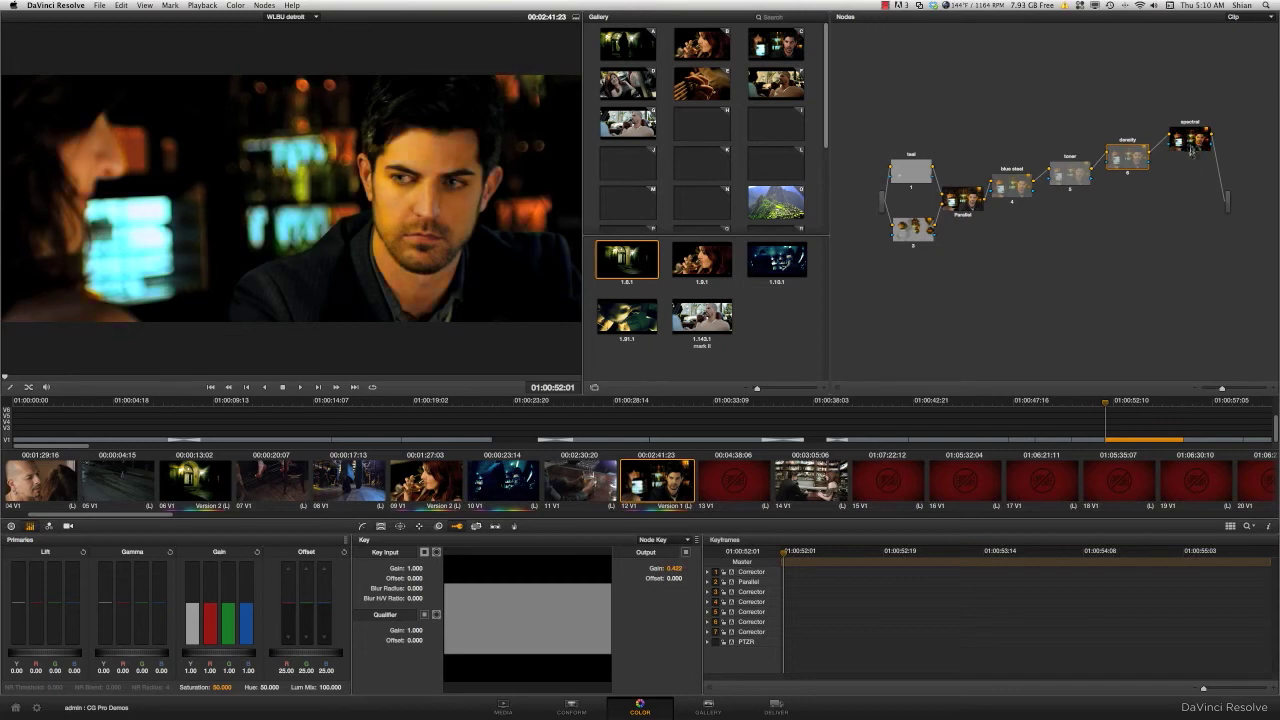
{"action": "left_click", "coordinate": [1190, 140]}
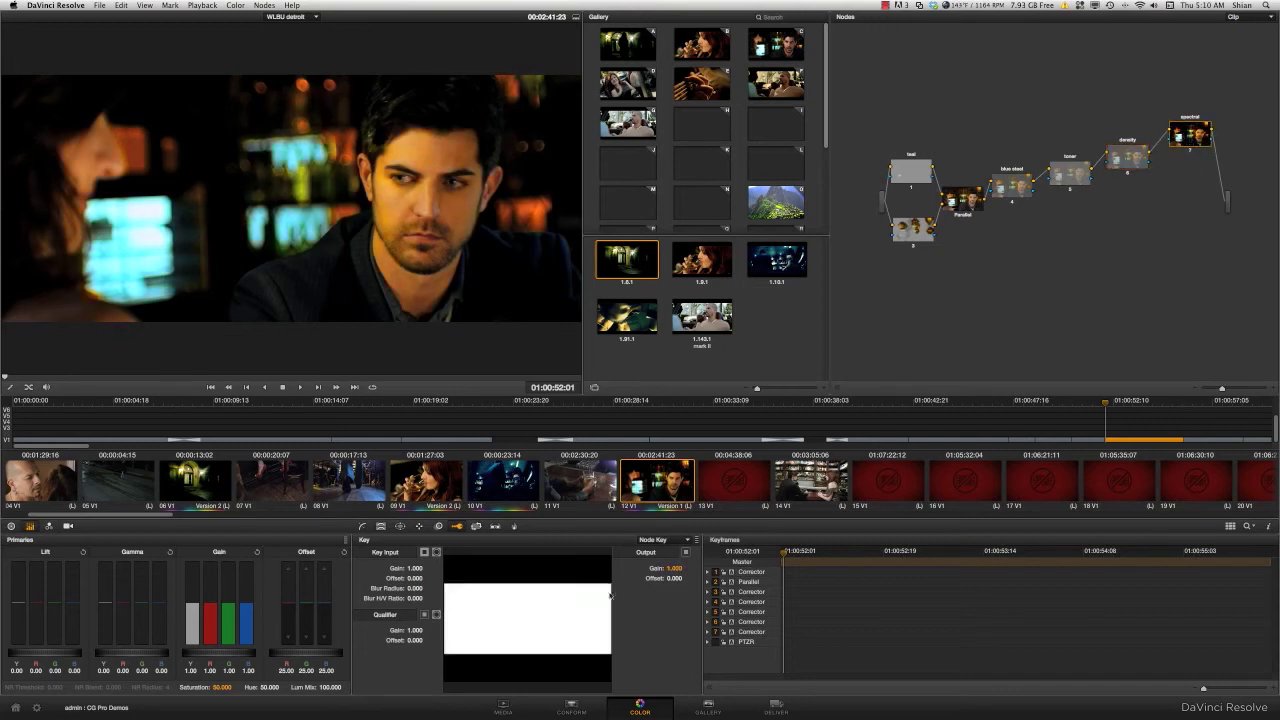
{"action": "left_click_drag", "start_coordinate": [688, 569], "coordinate": [687, 568]}
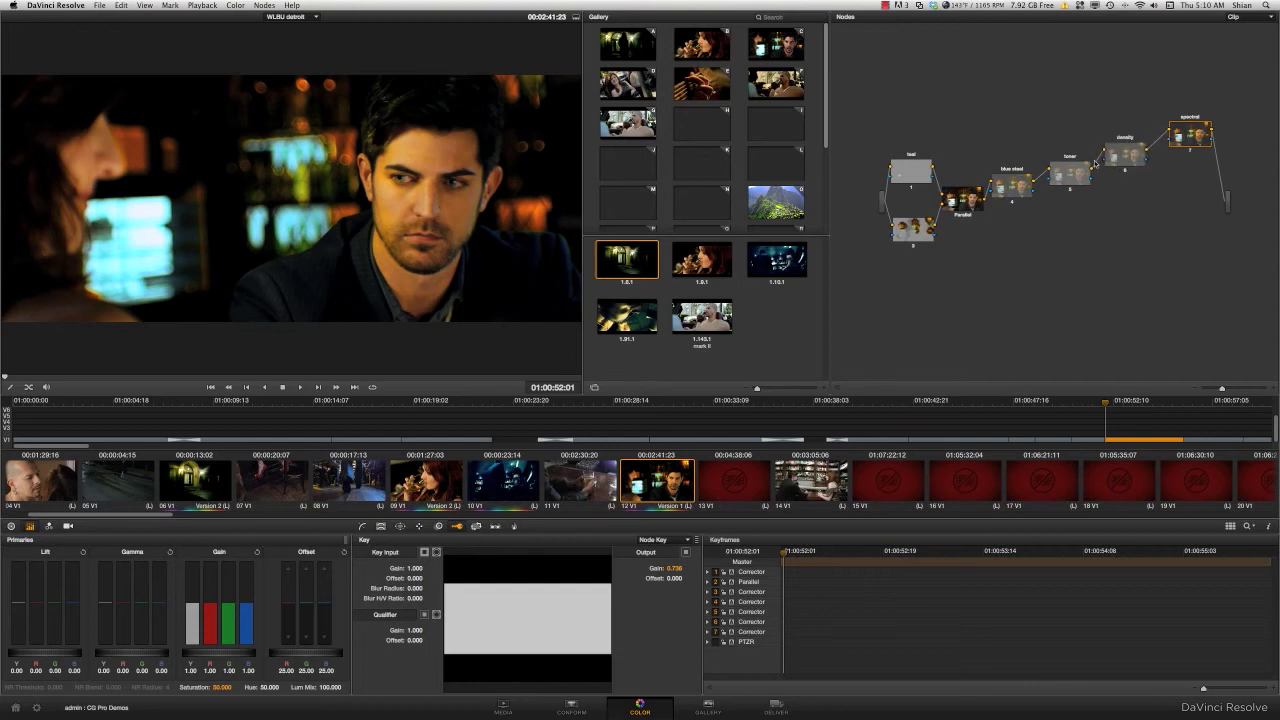
Add a serial node after the toner node and position it between the toner and density nodes.
{"action": "left_click", "coordinate": [1120, 158]}
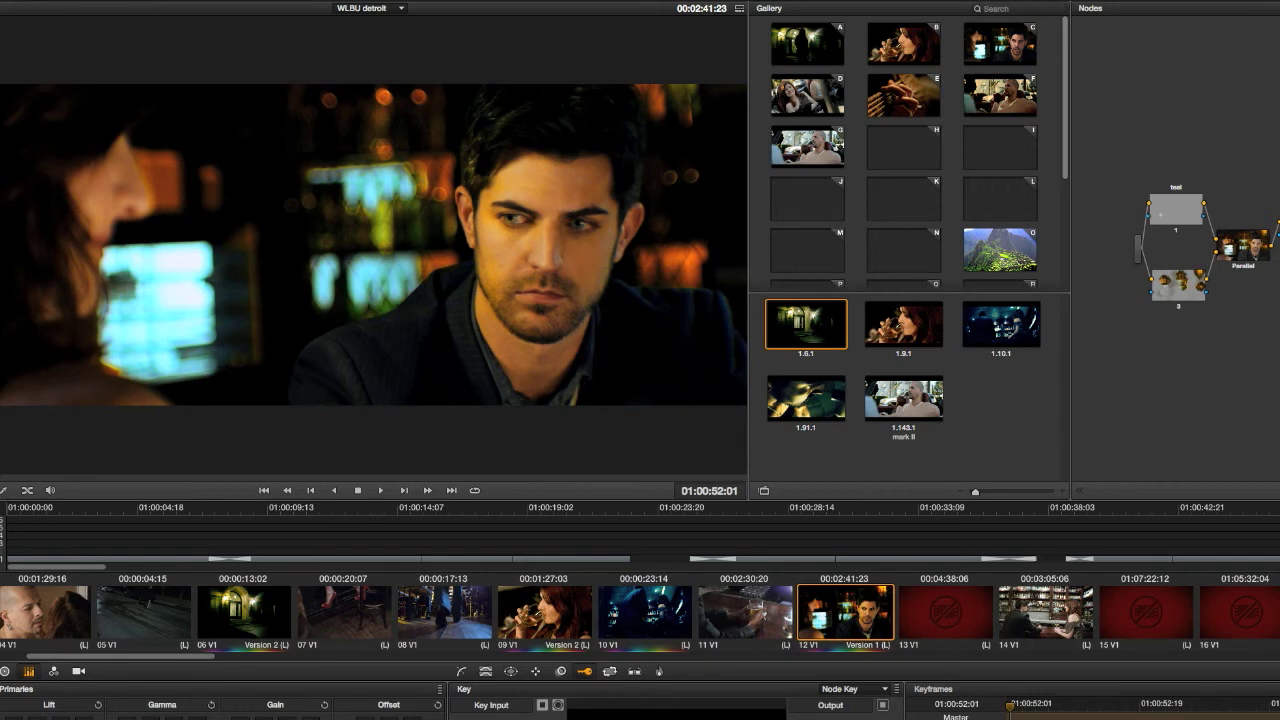
{"action": "left_click", "coordinate": [335, 0]}
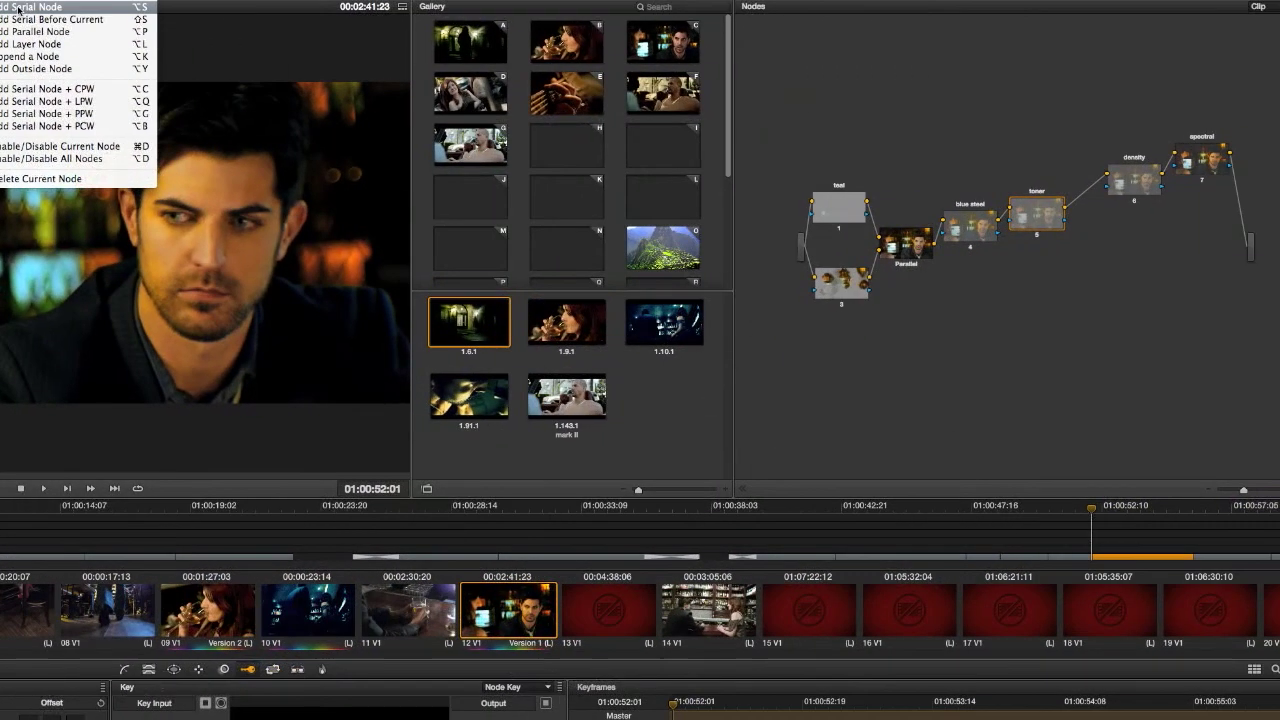
{"action": "left_click", "coordinate": [30, 7]}
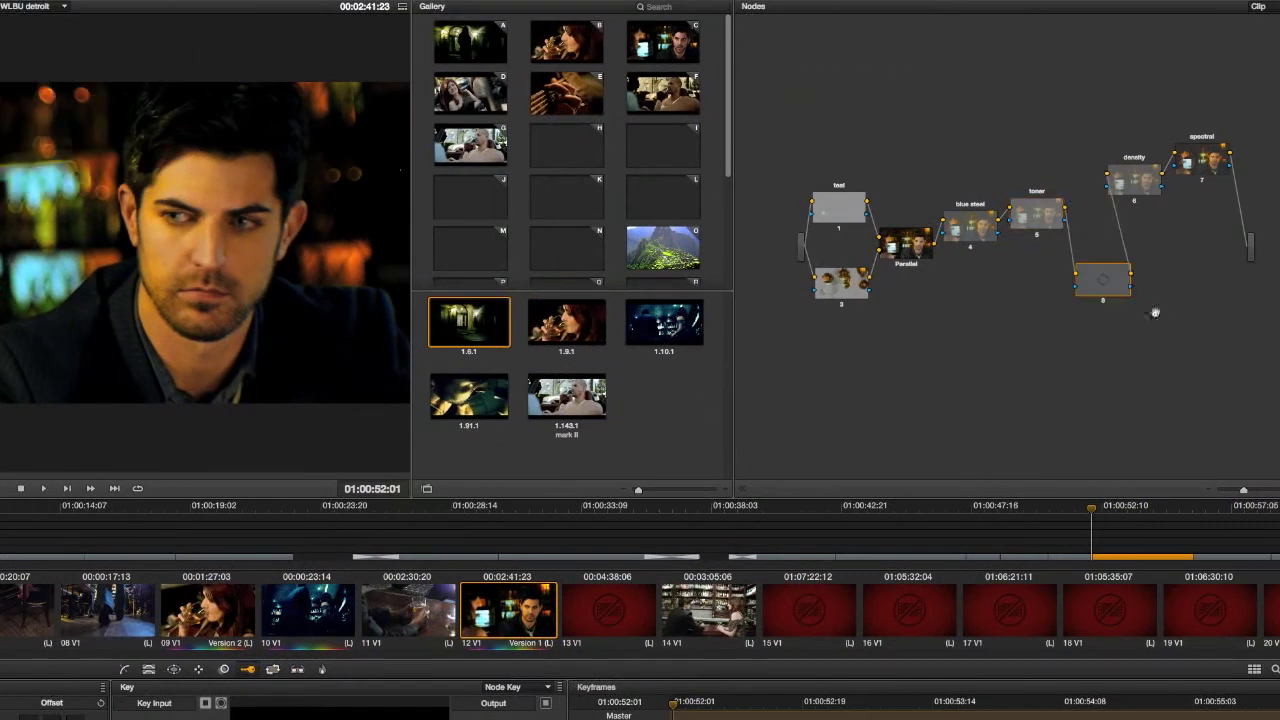
{"action": "left_click_drag", "start_coordinate": [1113, 291], "coordinate": [1028, 221]}
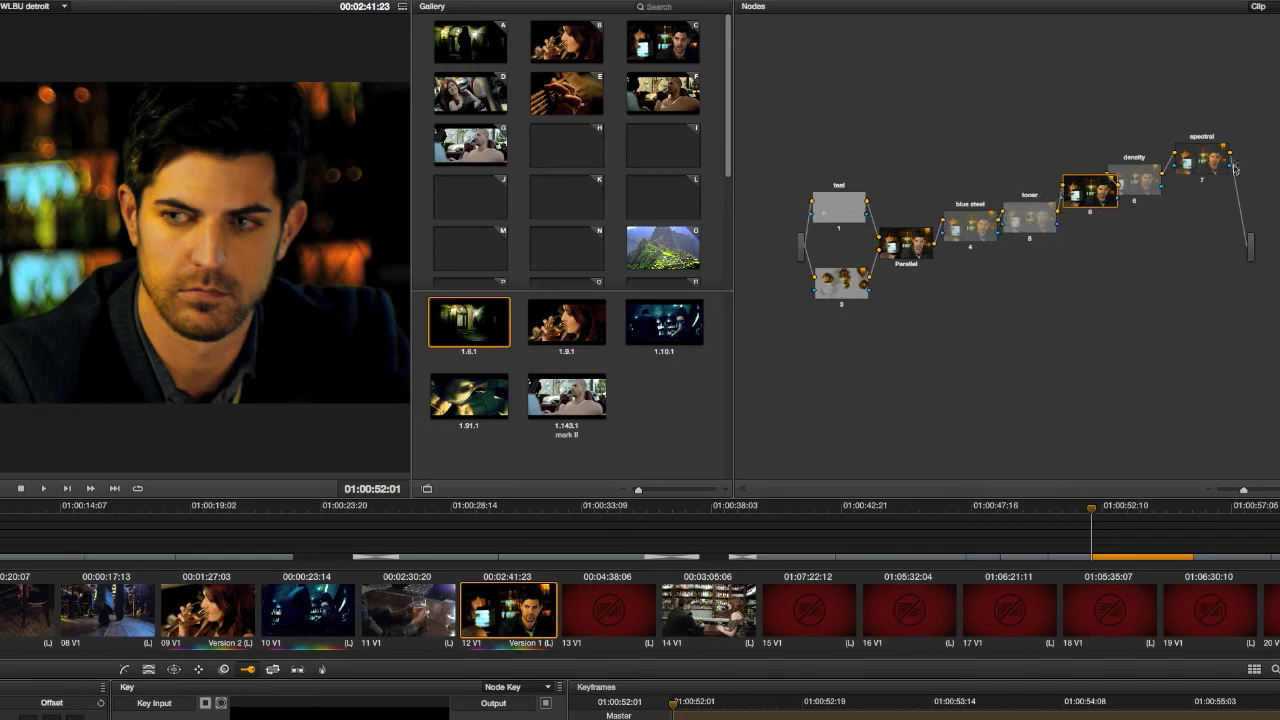
Space out the spectral, density, new and Parallel nodes into an evenly rising line in the node graph.
{"action": "left_click_drag", "start_coordinate": [1222, 163], "coordinate": [1252, 157]}
{"action": "left_click_drag", "start_coordinate": [1163, 186], "coordinate": [1189, 175]}
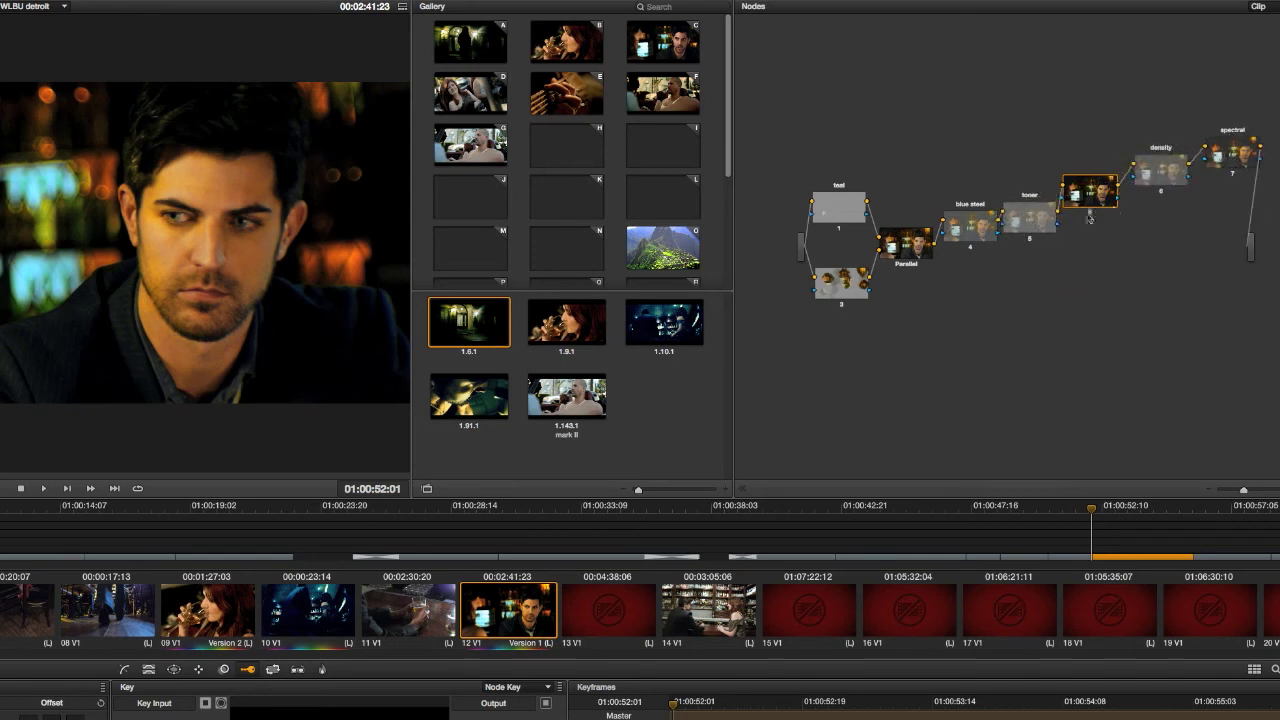
{"action": "mouse_move", "coordinate": [1075, 195]}
{"action": "left_mouse_down"}
{"action": "mouse_move", "coordinate": [1085, 192]}
{"action": "mouse_move", "coordinate": [1056, 201]}
{"action": "left_mouse_up"}
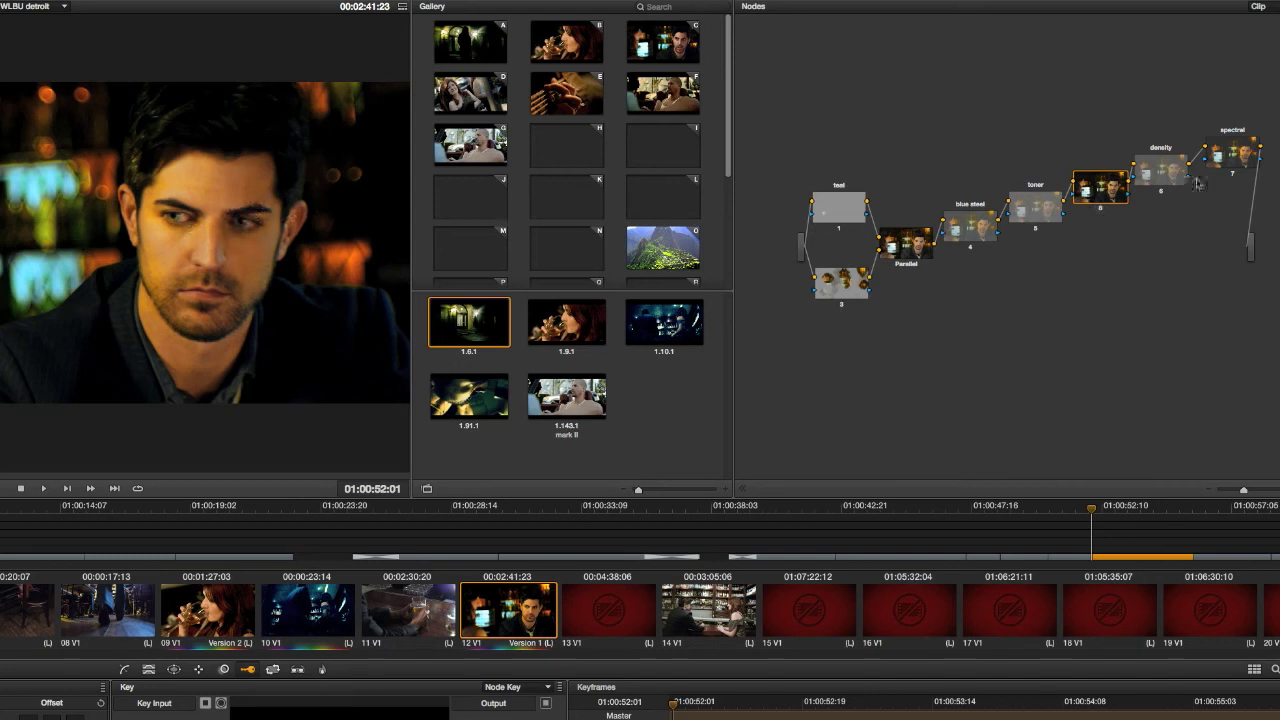
{"action": "left_click_drag", "start_coordinate": [1168, 172], "coordinate": [1174, 170]}
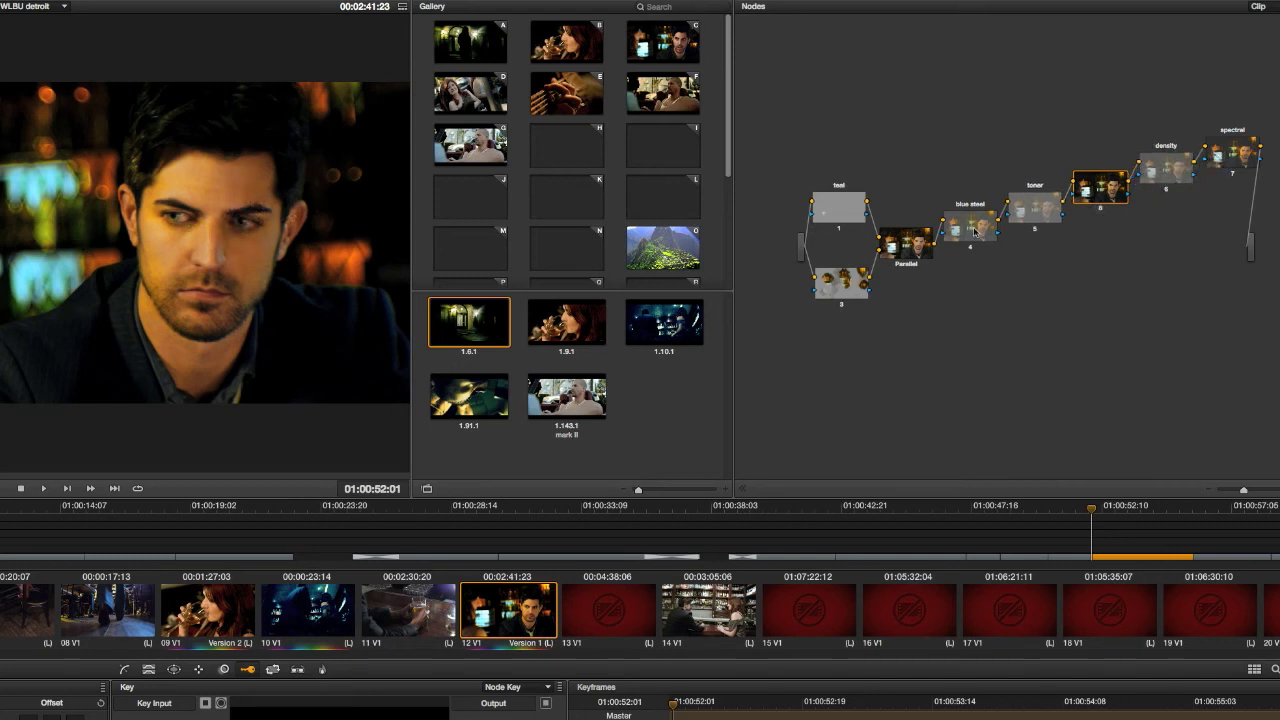
{"action": "left_click_drag", "start_coordinate": [917, 250], "coordinate": [911, 252]}
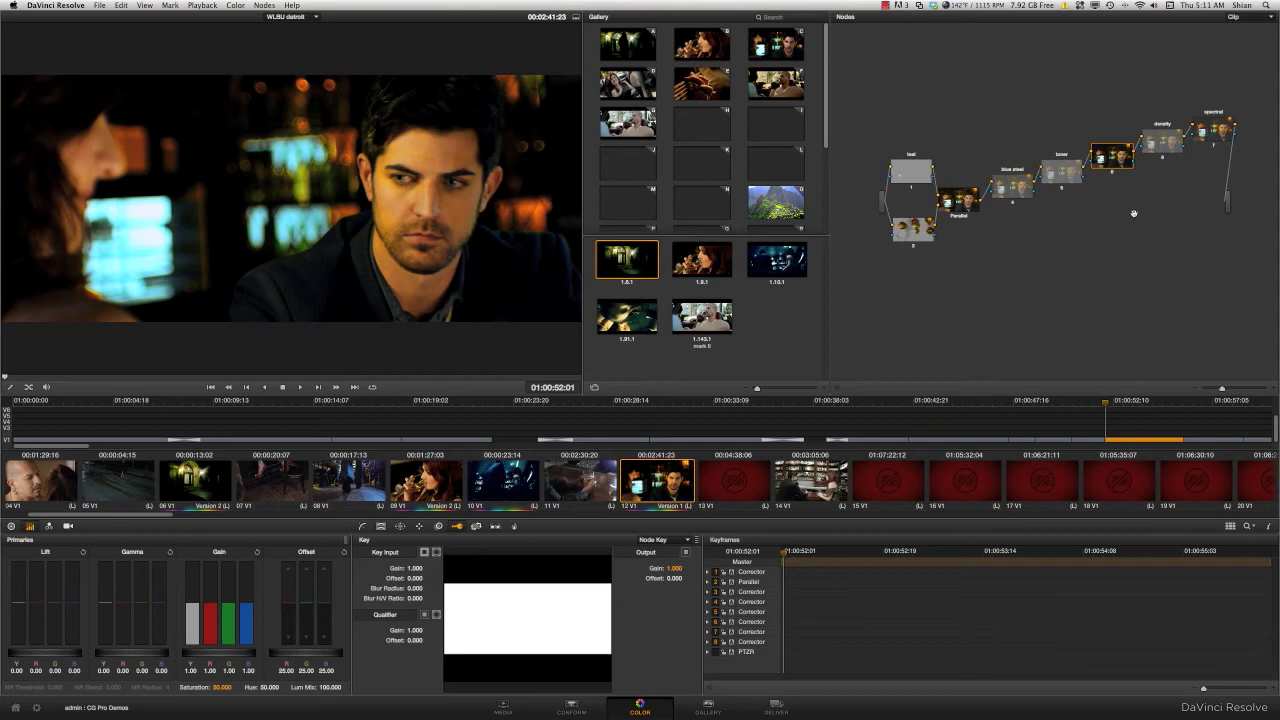
{"action": "left_click", "coordinate": [886, 8]}
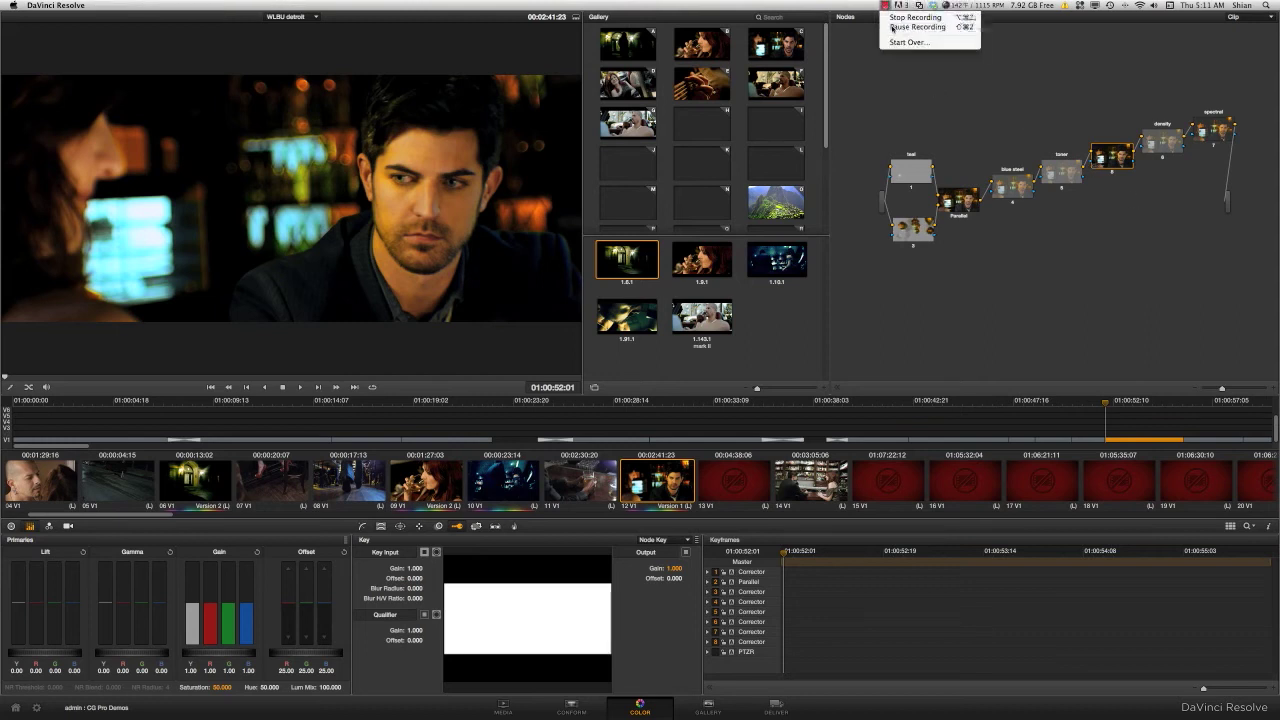
{"action": "left_click", "coordinate": [905, 25]}
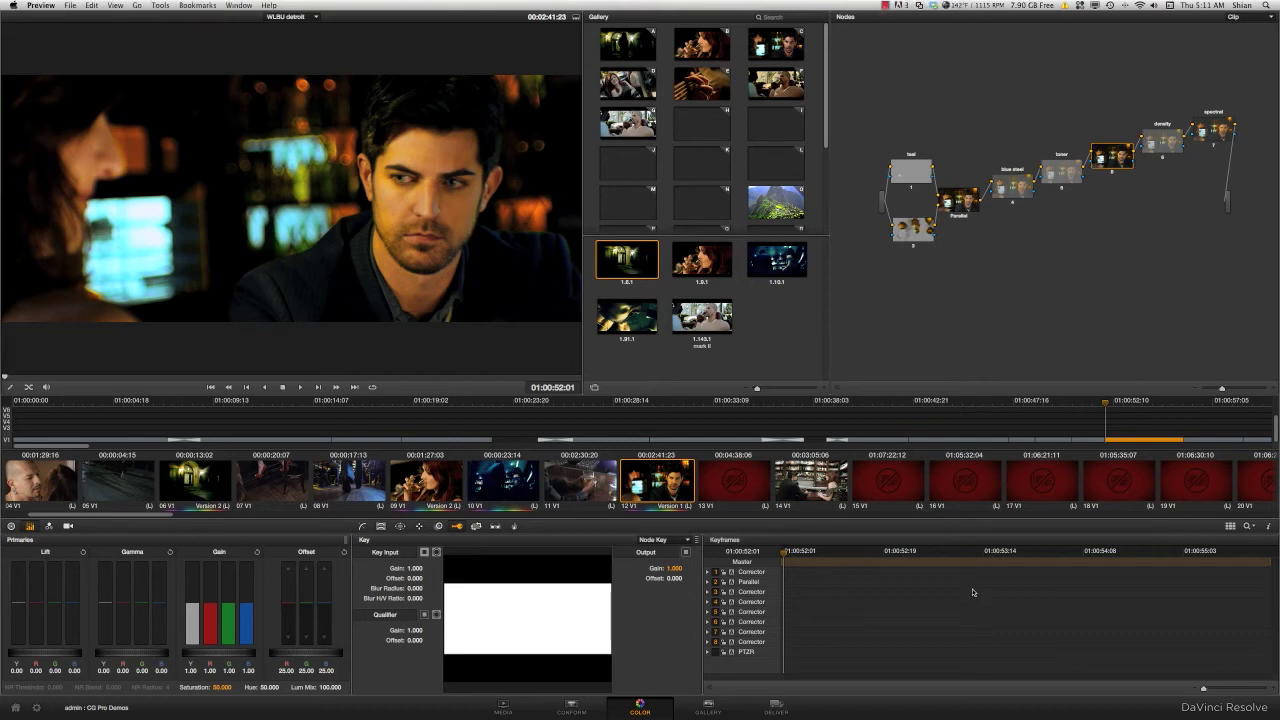
Add a circular window to the new node, shape it into a tall oval around the man's face and set its softness to about 11.41.
{"action": "left_click", "coordinate": [401, 526]}
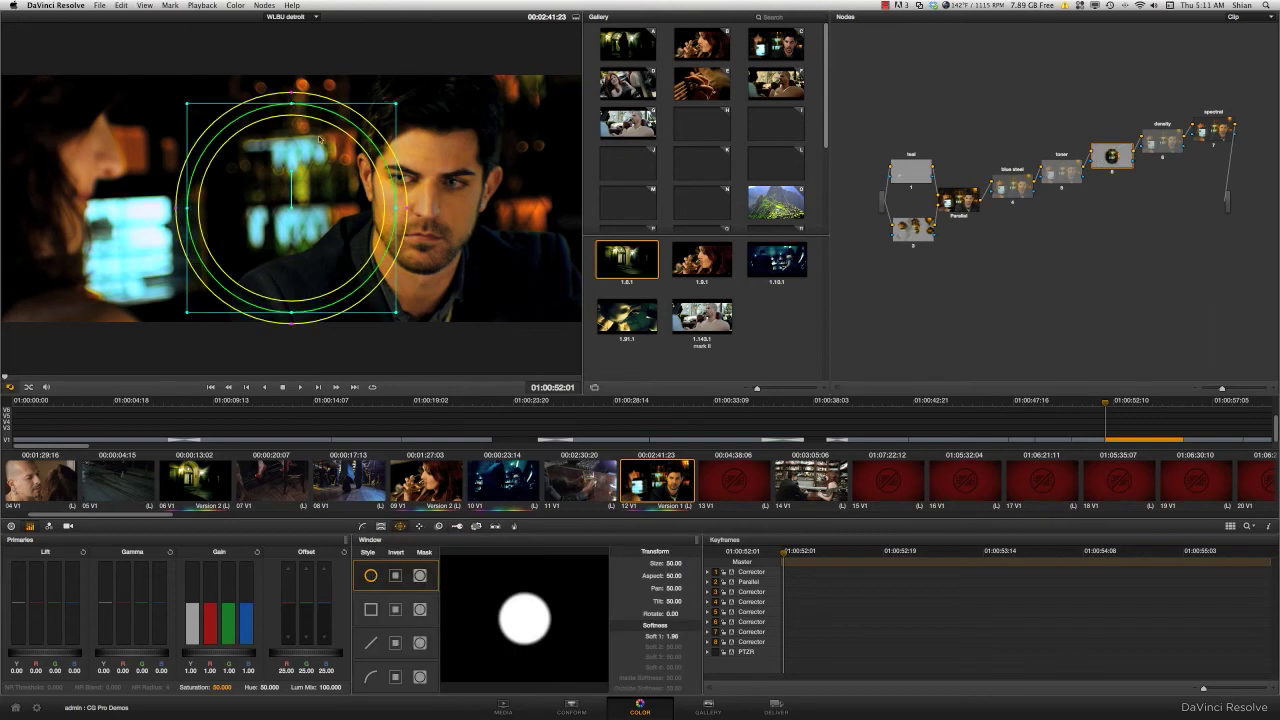
{"action": "left_click_drag", "start_coordinate": [397, 210], "coordinate": [485, 192]}
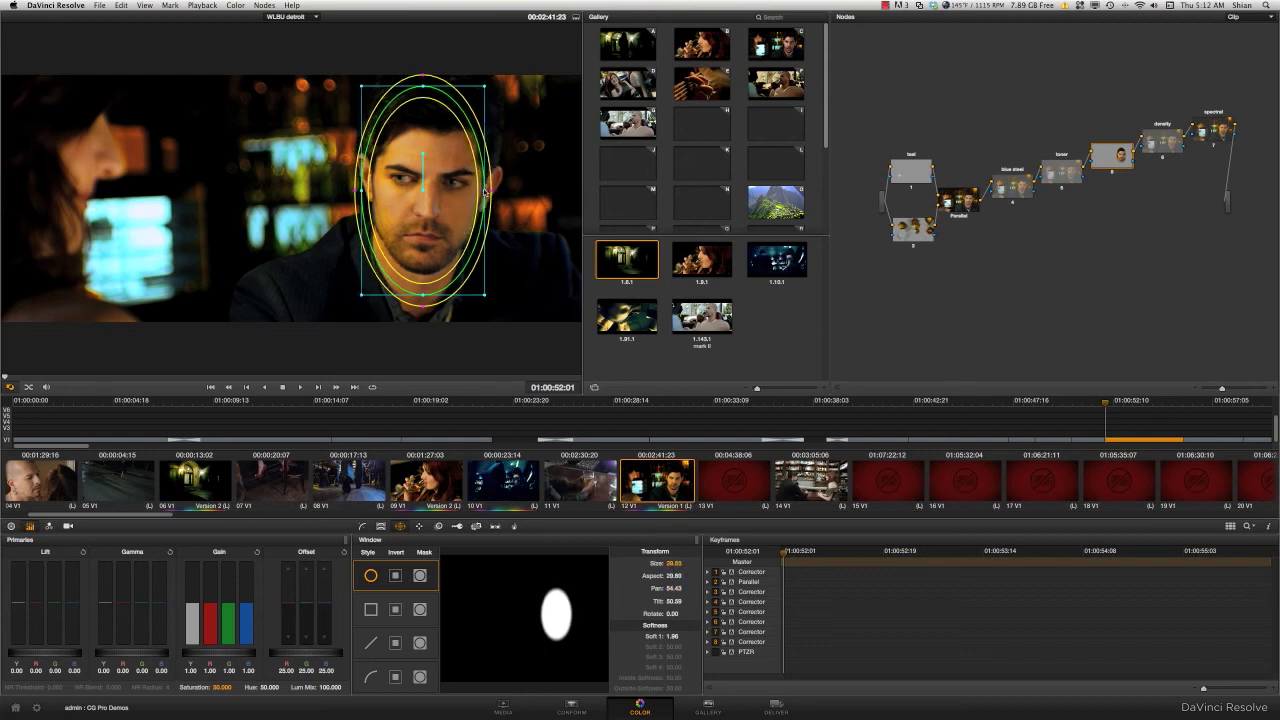
{"action": "left_click_drag", "start_coordinate": [424, 90], "coordinate": [424, 98]}
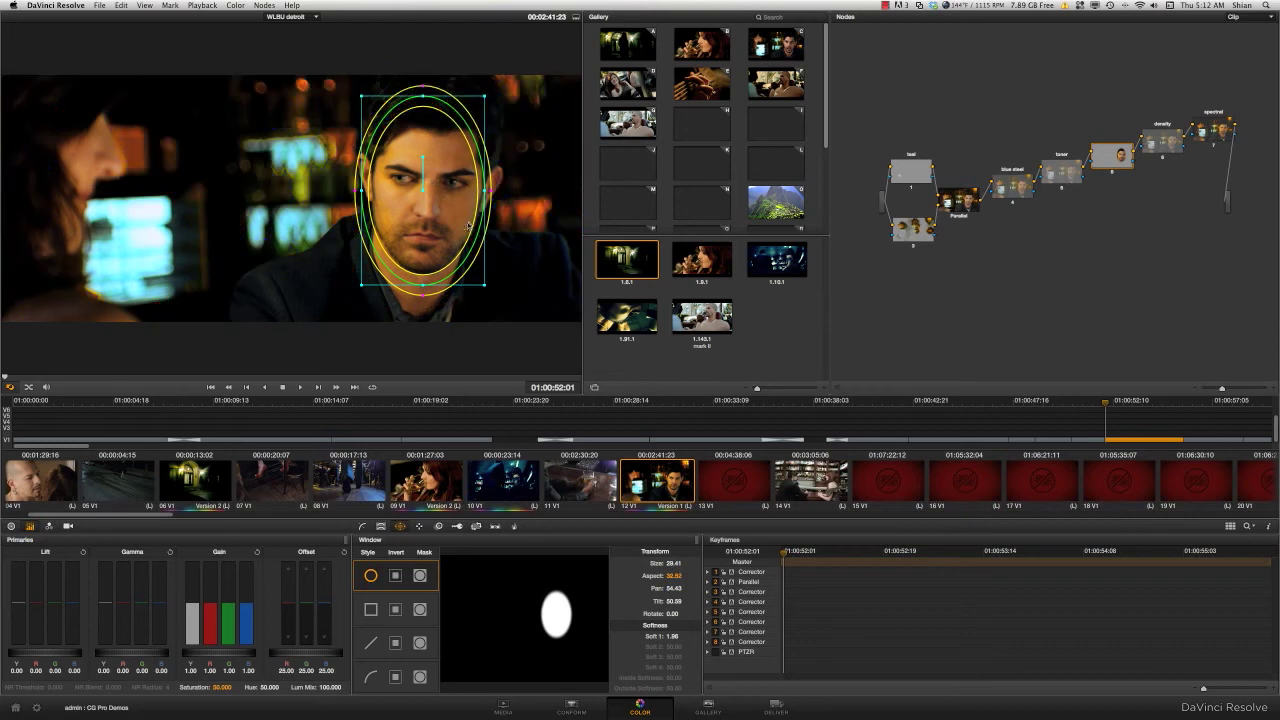
{"action": "left_click_drag", "start_coordinate": [490, 193], "coordinate": [514, 190]}
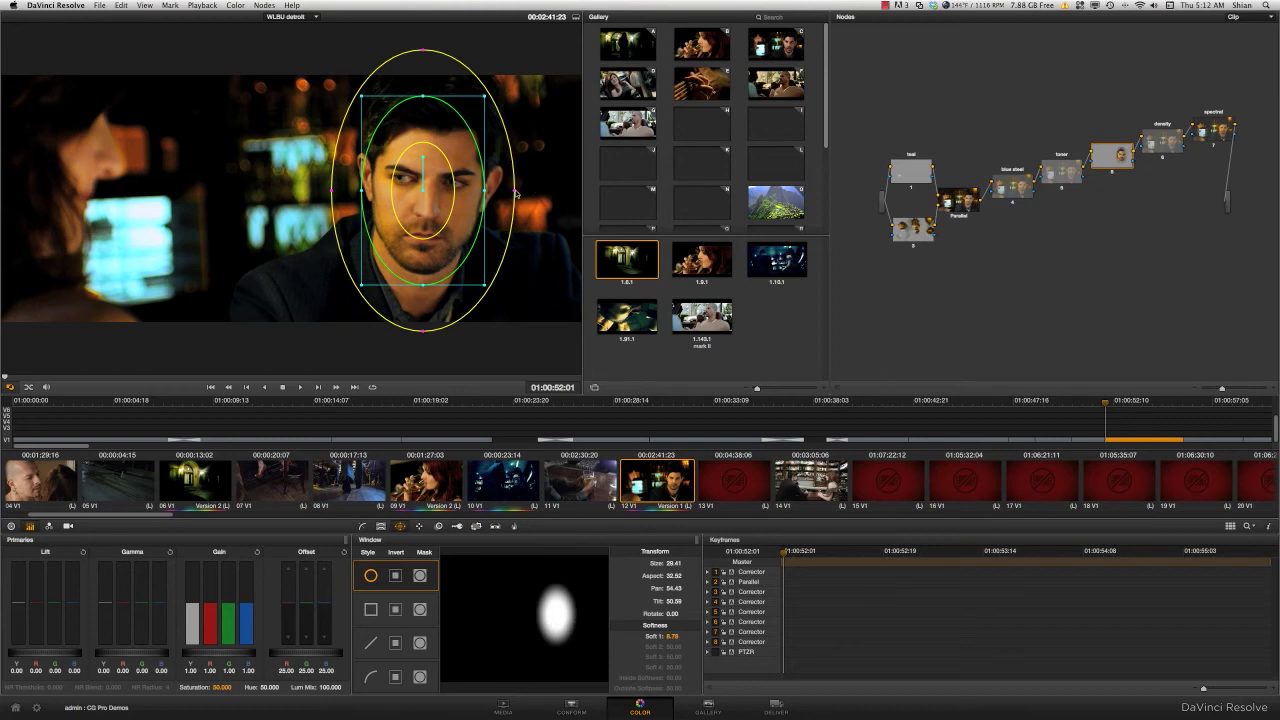
{"action": "left_click_drag", "start_coordinate": [516, 193], "coordinate": [523, 193]}
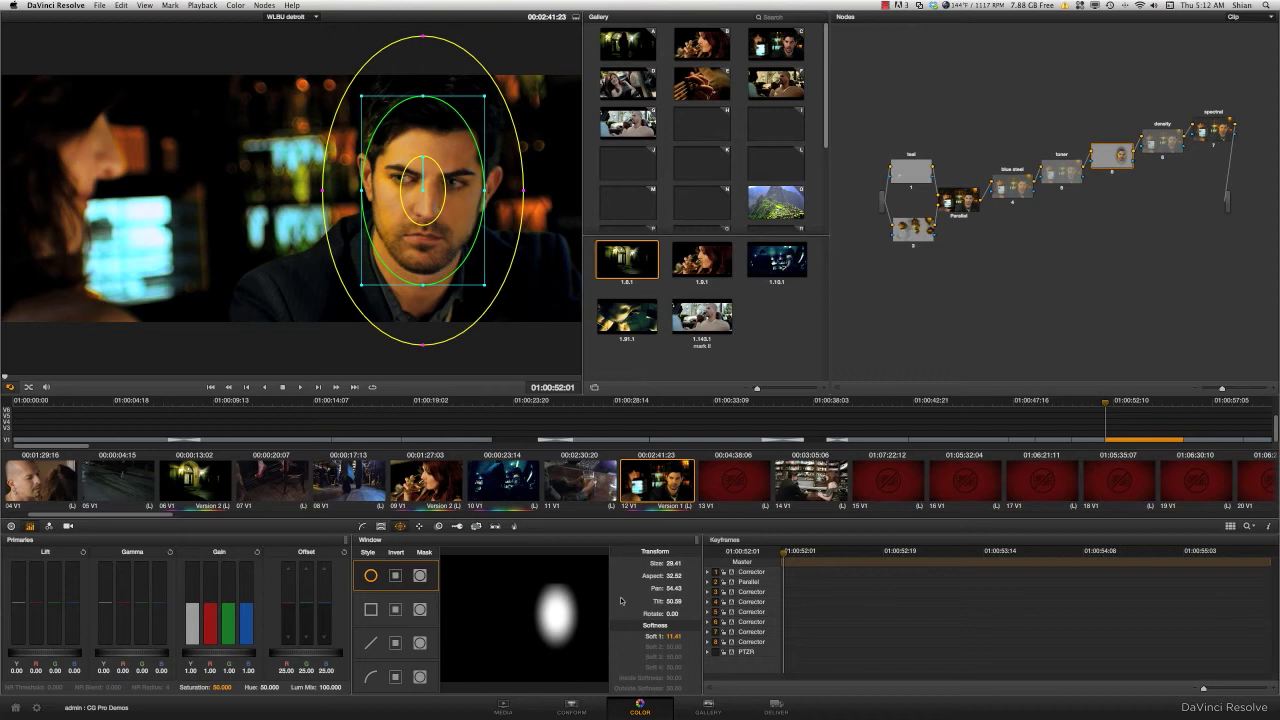
Highlight the node's selection, narrow the face window to a size of about 24.37 and rotate it about 3.96 to match the head's tilt.
{"action": "left_click", "coordinate": [380, 526]}
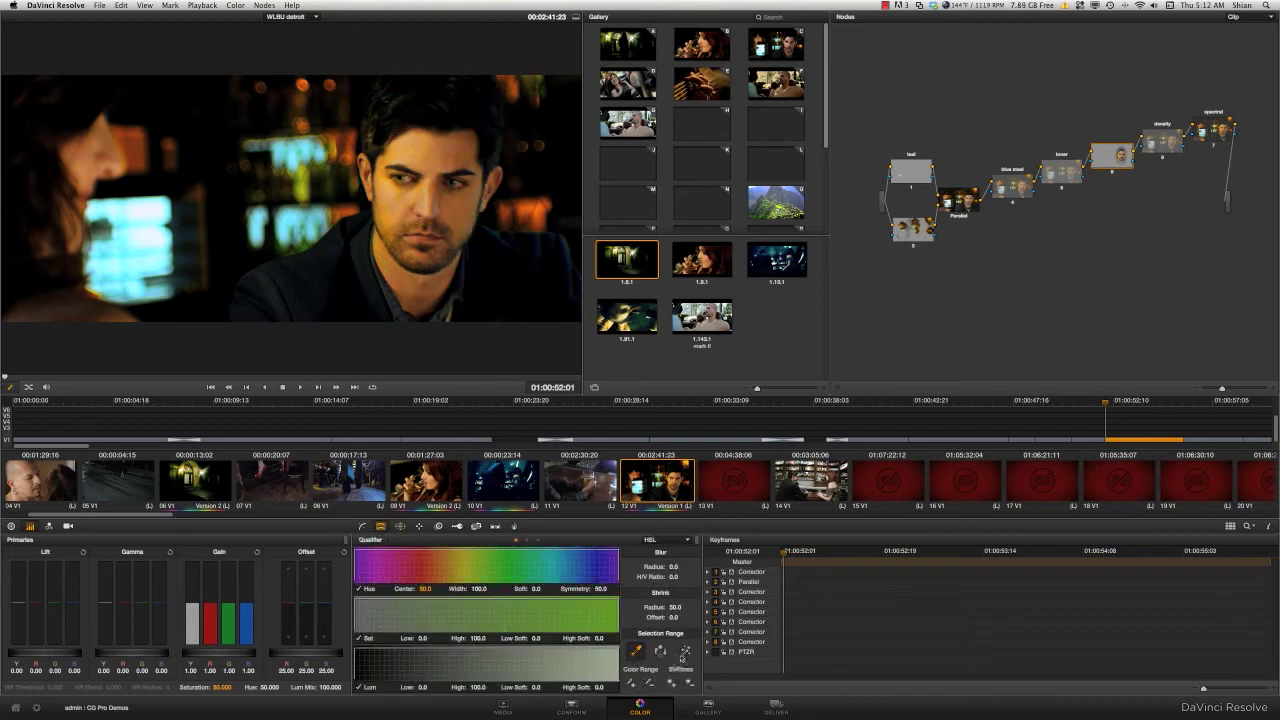
{"action": "left_click", "coordinate": [685, 650]}
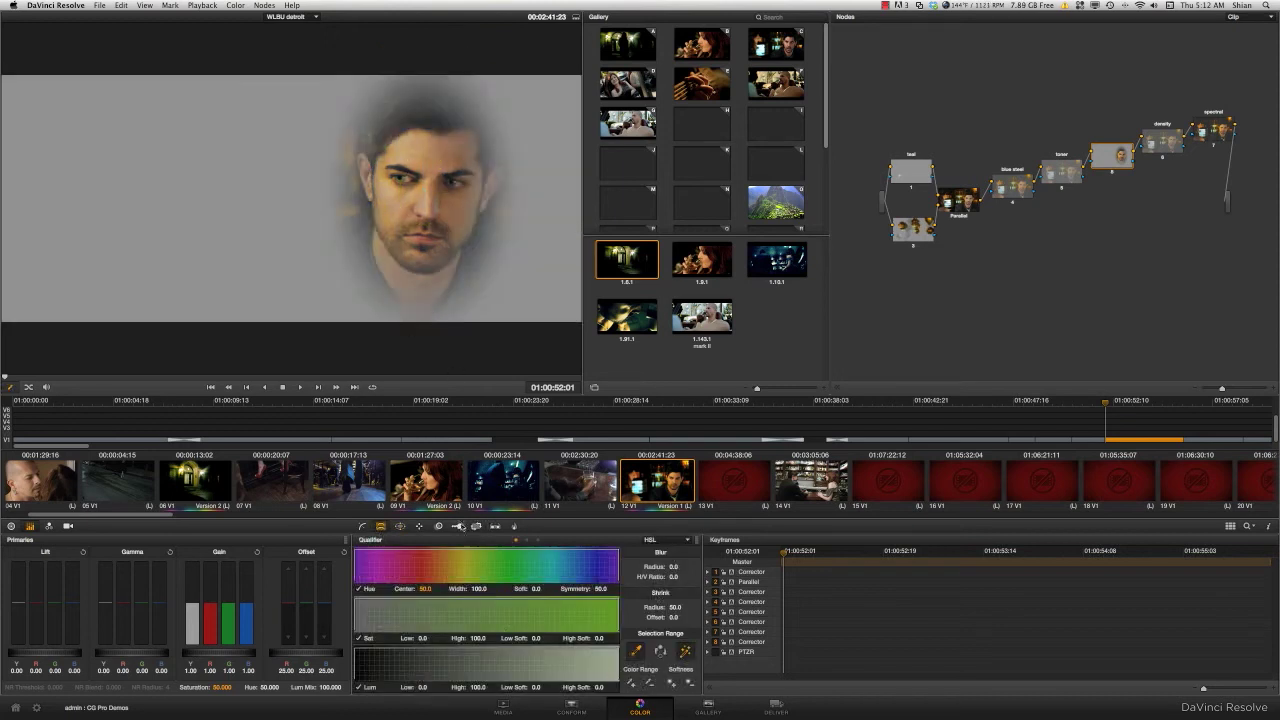
{"action": "left_click", "coordinate": [457, 526]}
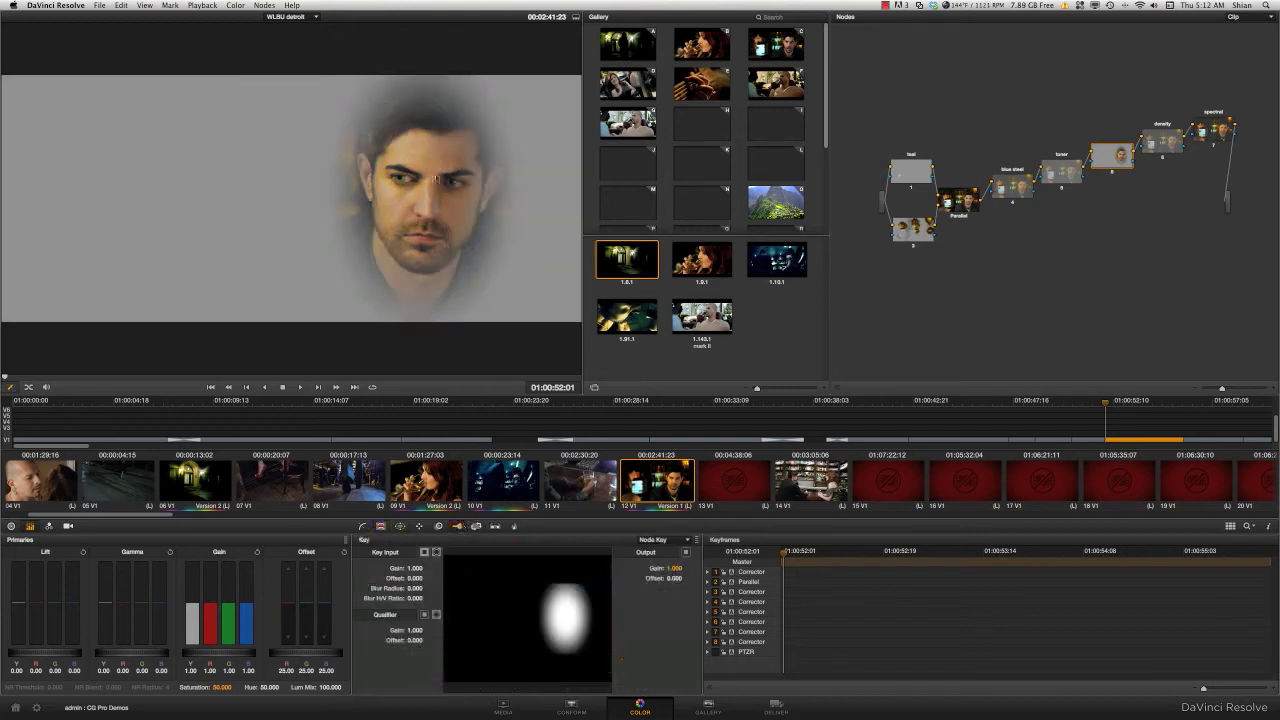
{"action": "left_click", "coordinate": [402, 527]}
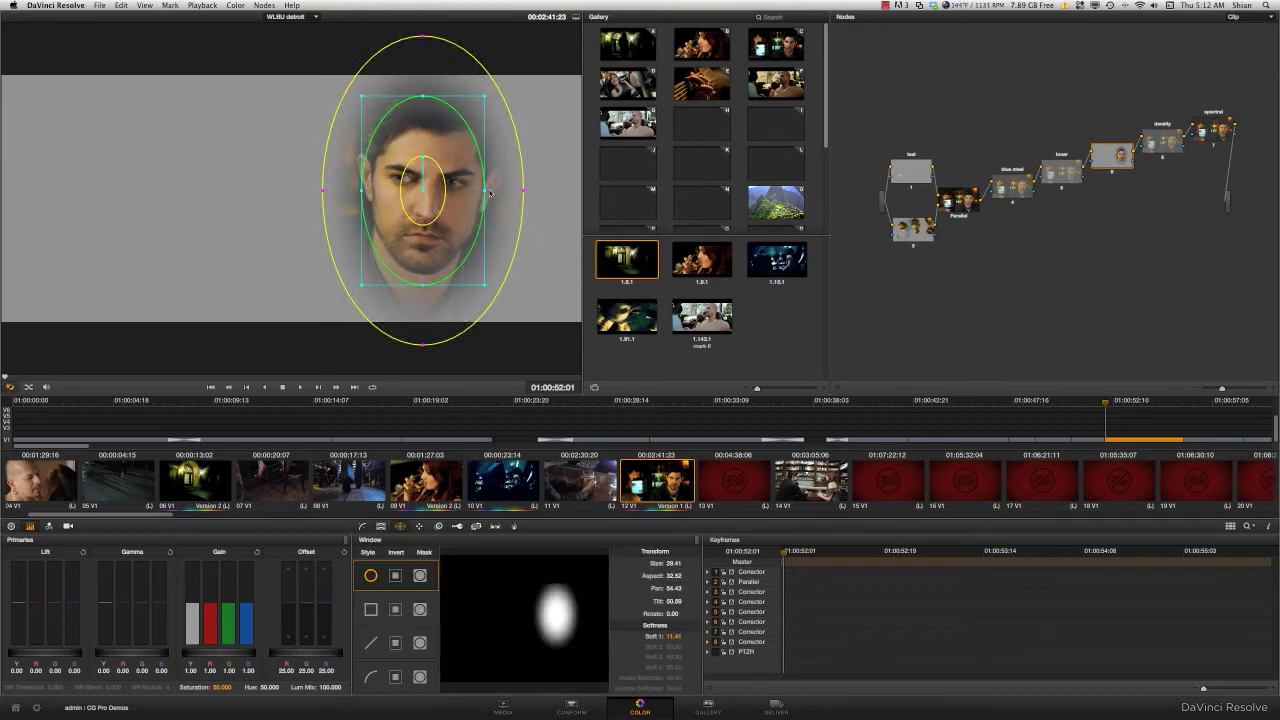
{"action": "left_click_drag", "start_coordinate": [486, 193], "coordinate": [474, 193]}
{"action": "scroll", "coordinate": [474, 193], "scroll_direction": "up", "scroll_amount": 3}
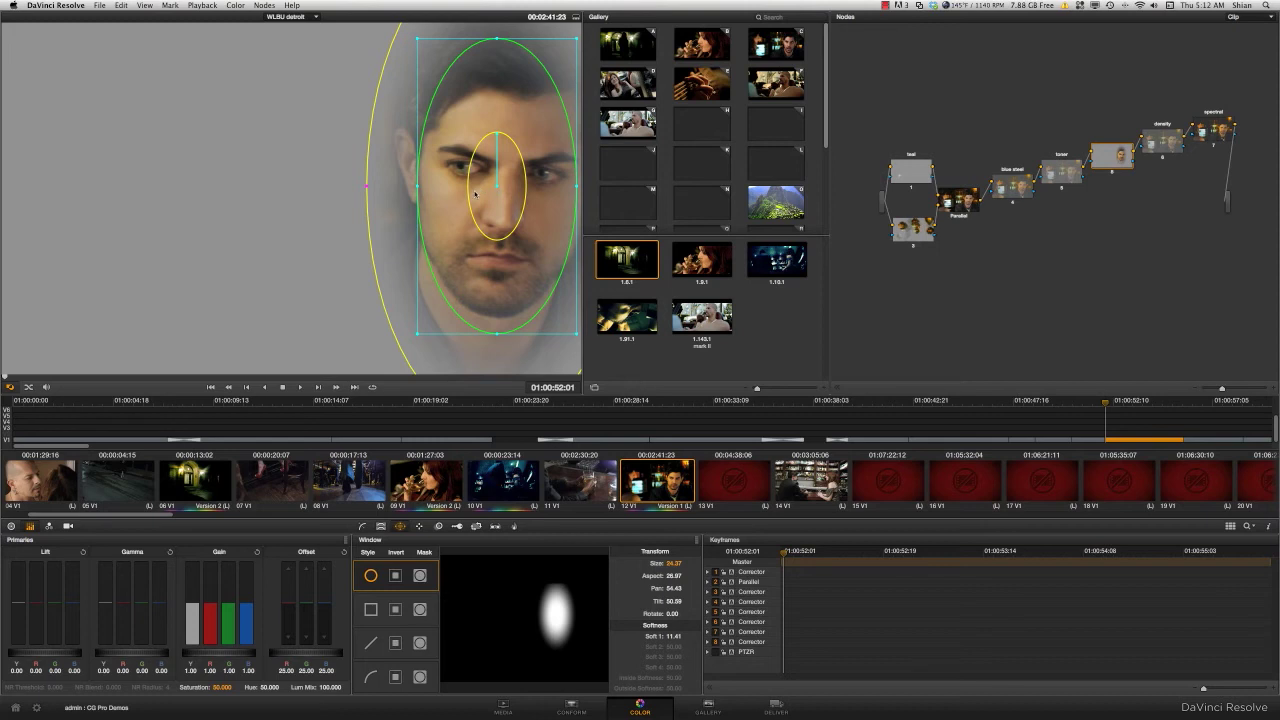
{"action": "scroll", "coordinate": [475, 194], "scroll_direction": "down", "scroll_amount": 4}
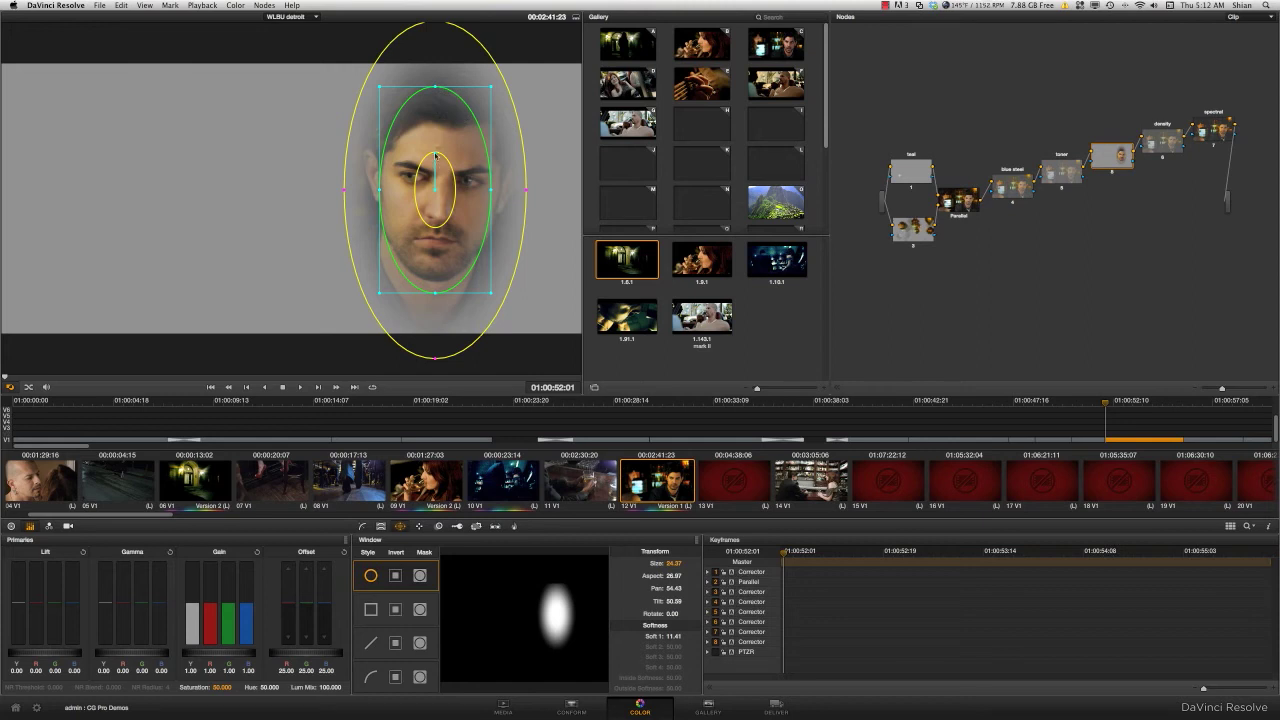
{"action": "left_click_drag", "start_coordinate": [435, 155], "coordinate": [462, 183]}
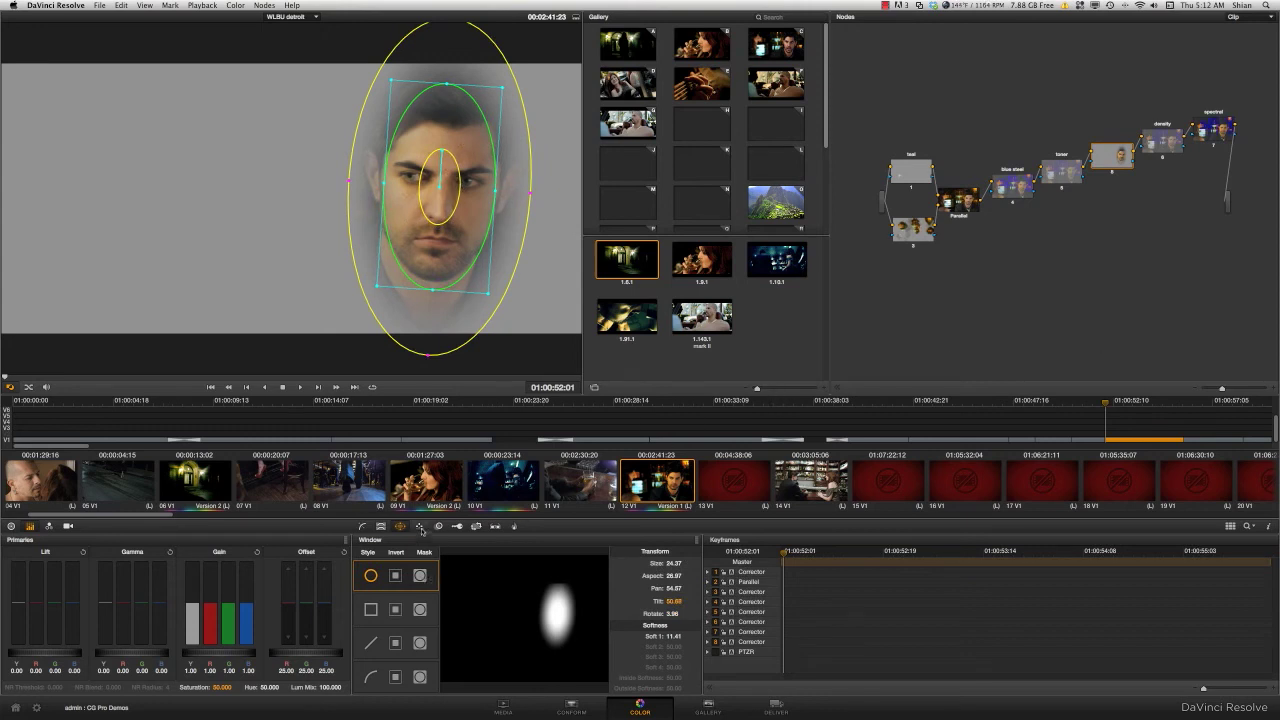
Track the face window forward through the clip with pan, tilt, zoom and rotate, and turn off the highlight view.
{"action": "left_click", "coordinate": [420, 527]}
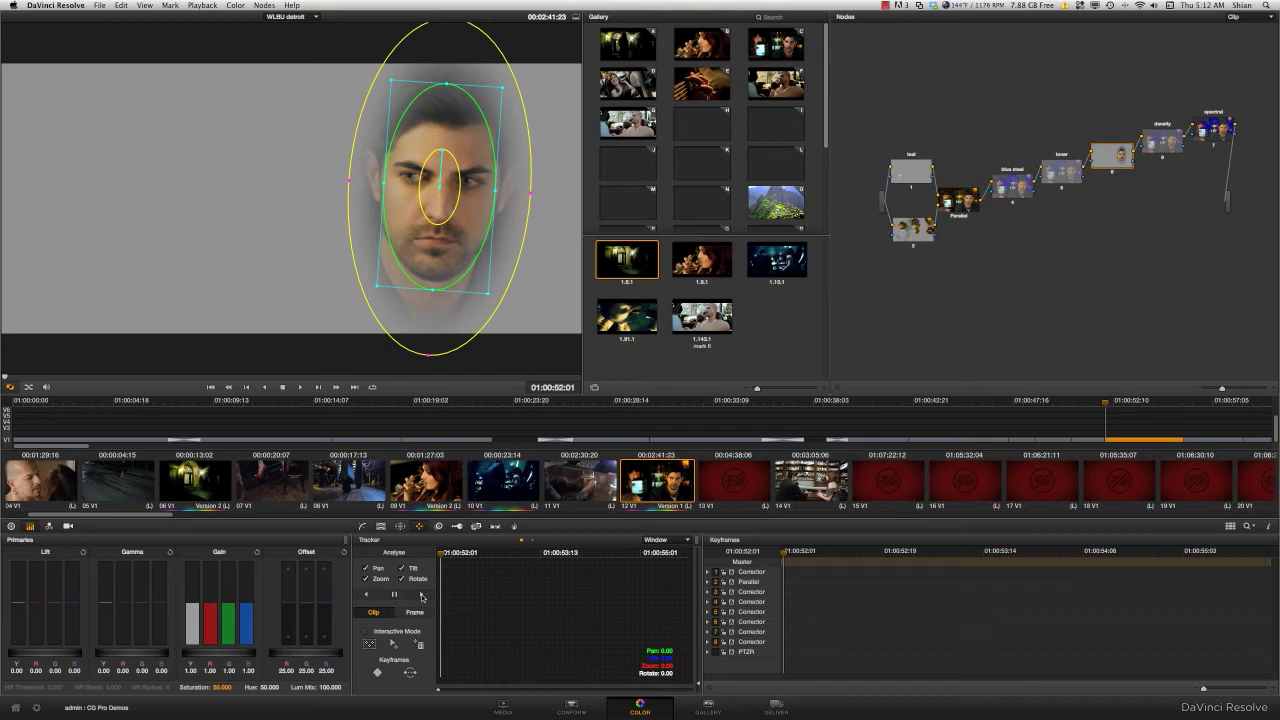
{"action": "left_click", "coordinate": [421, 596]}
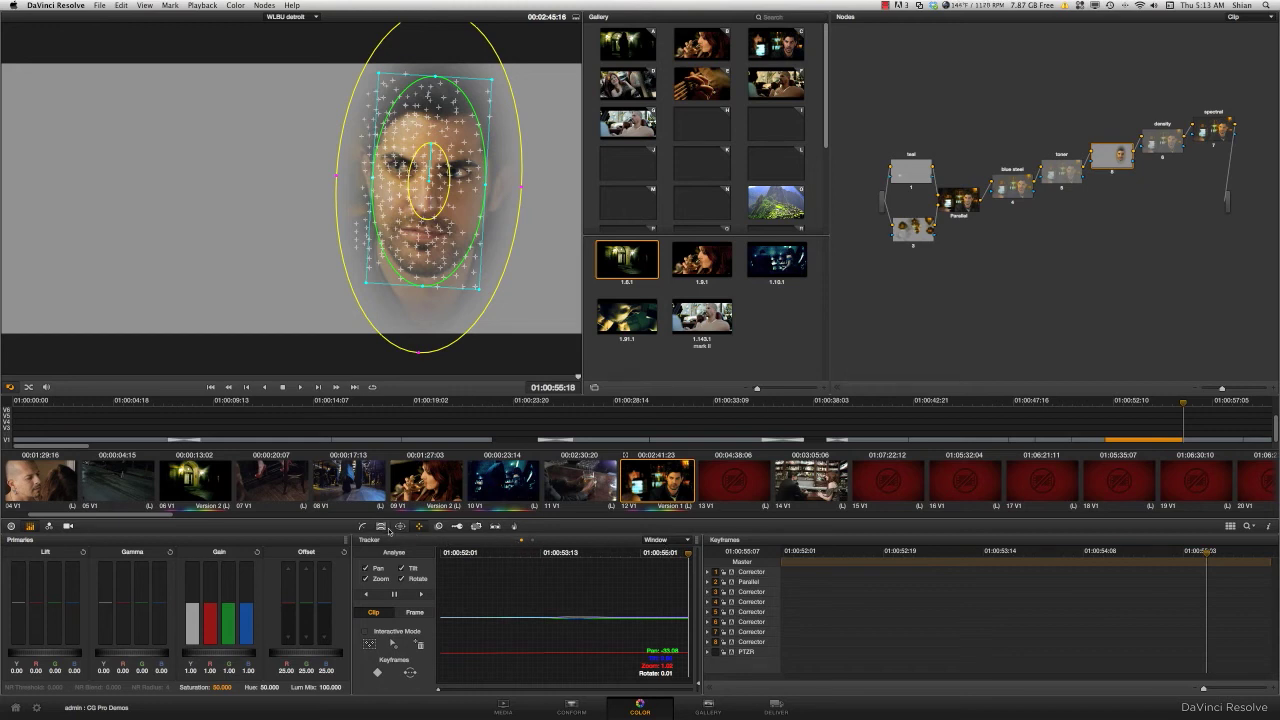
{"action": "left_click", "coordinate": [380, 527]}
{"action": "key", "text": "shift+h"}
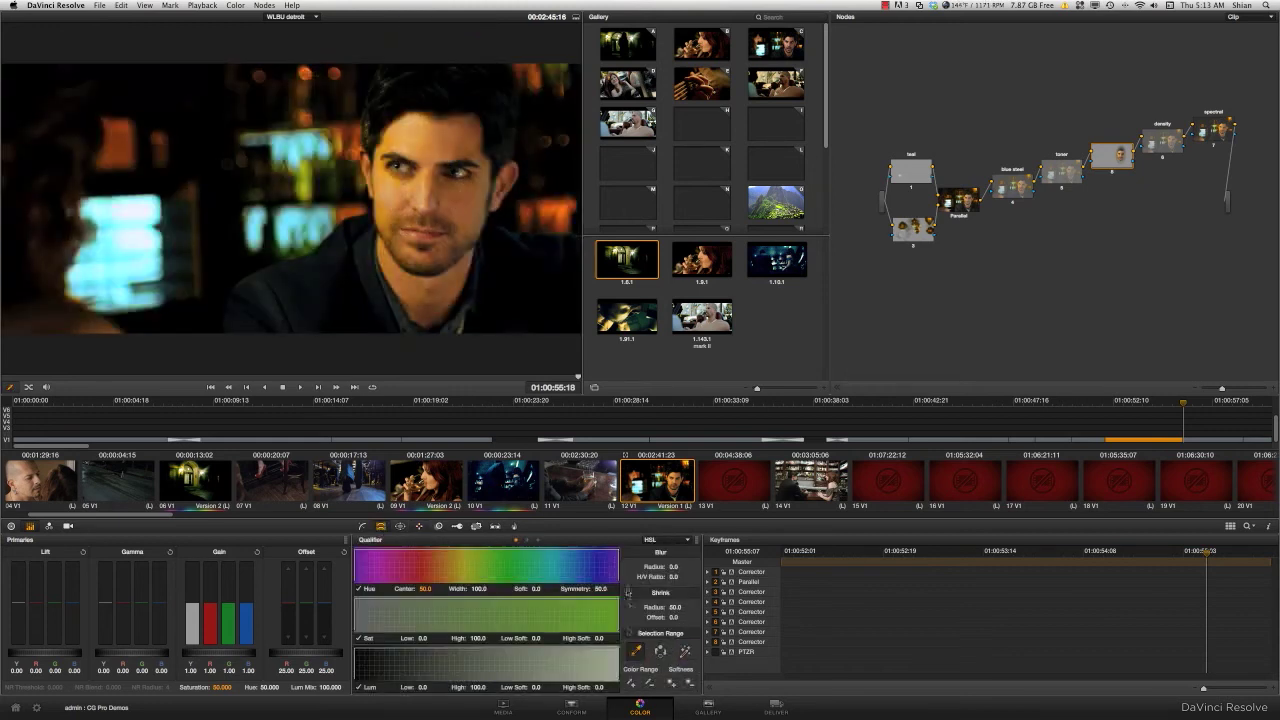
Scrub through the clip with the window outline shown to check the face track, finishing on the first frame.
{"action": "left_click_drag", "start_coordinate": [1171, 553], "coordinate": [729, 552]}
{"action": "left_click", "coordinate": [399, 527]}
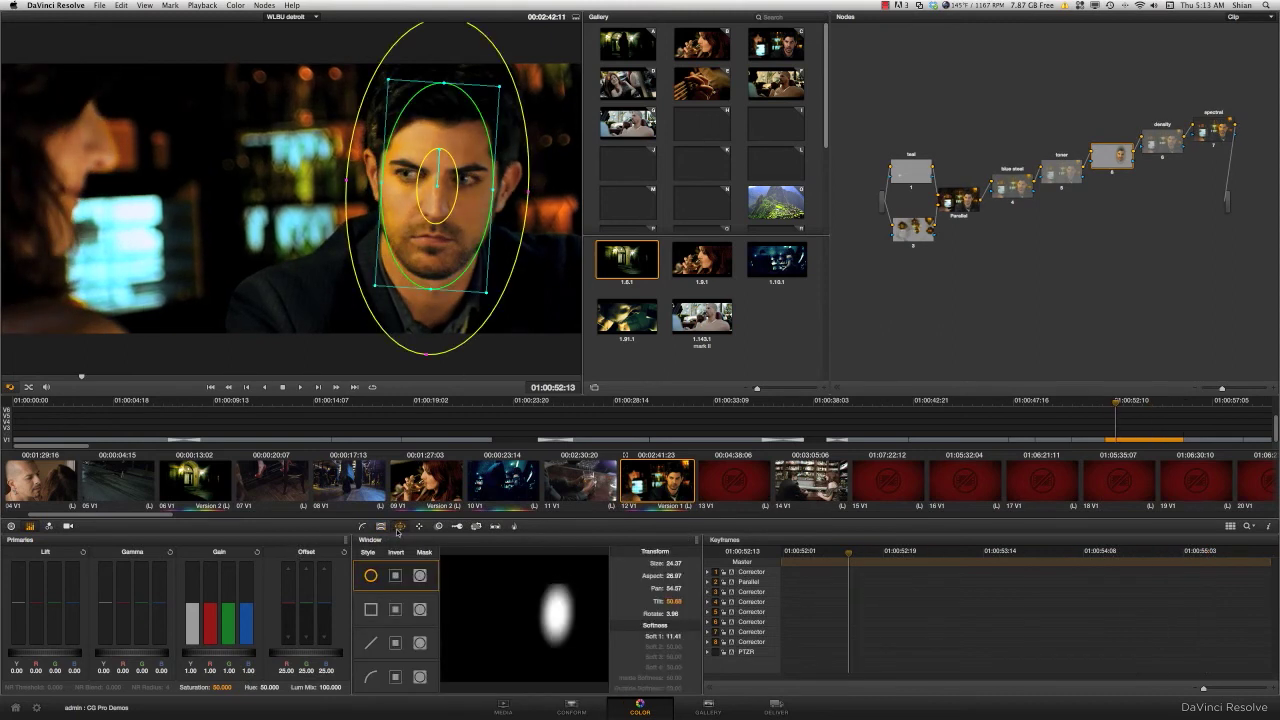
{"action": "left_click_drag", "start_coordinate": [849, 553], "coordinate": [780, 555]}
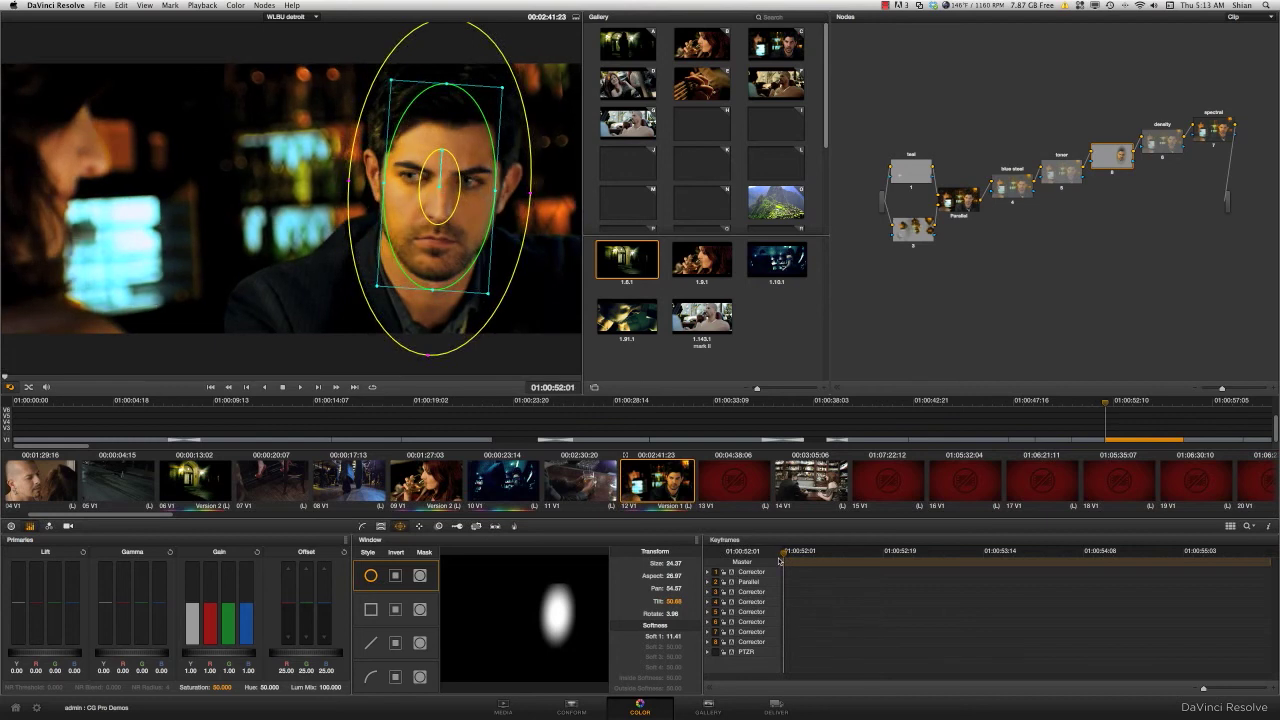
Try a midpoint bend on the face node's ganged custom curves, then remove the added point.
{"action": "left_click", "coordinate": [363, 527]}
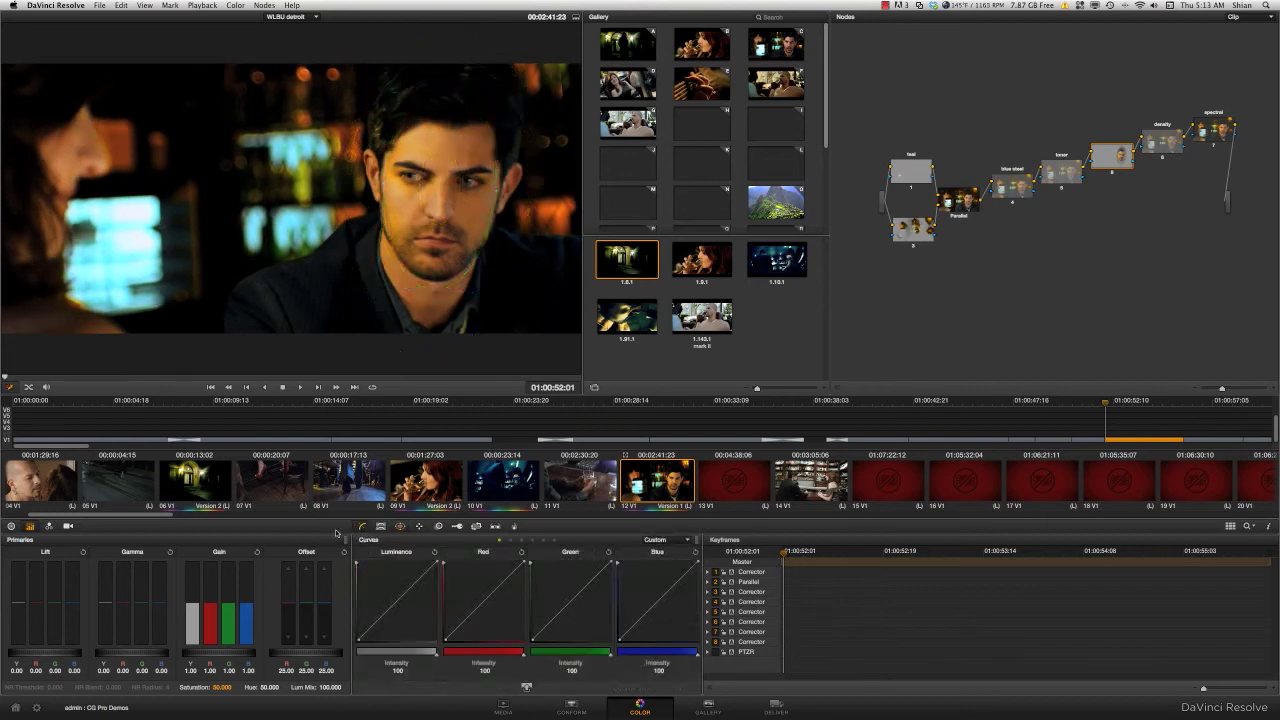
{"action": "left_click", "coordinate": [532, 540]}
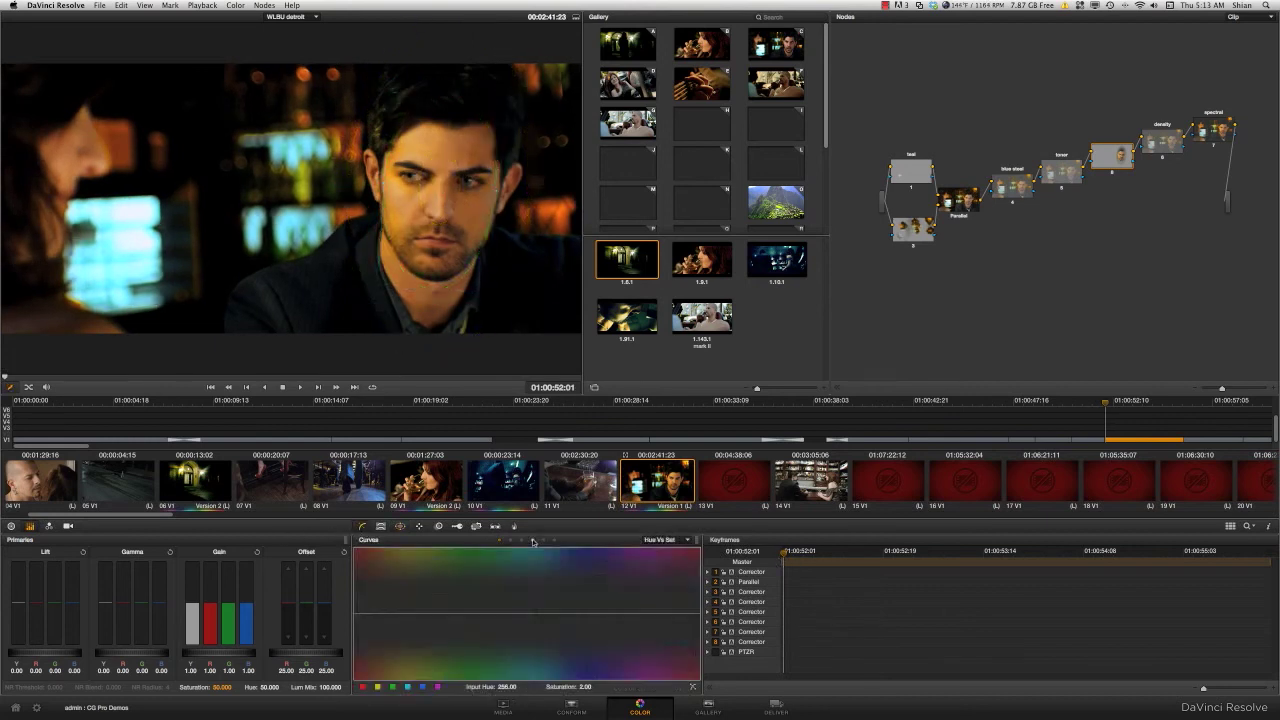
{"action": "left_click", "coordinate": [686, 540]}
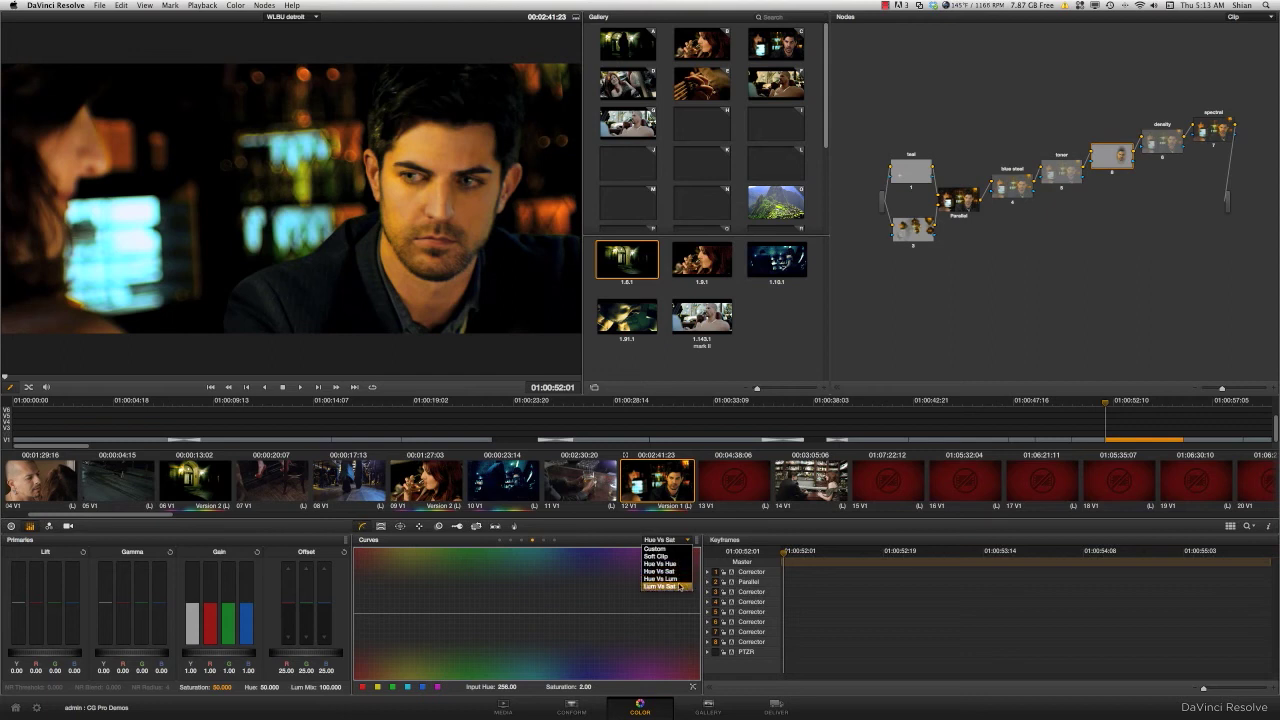
{"action": "left_click", "coordinate": [674, 549]}
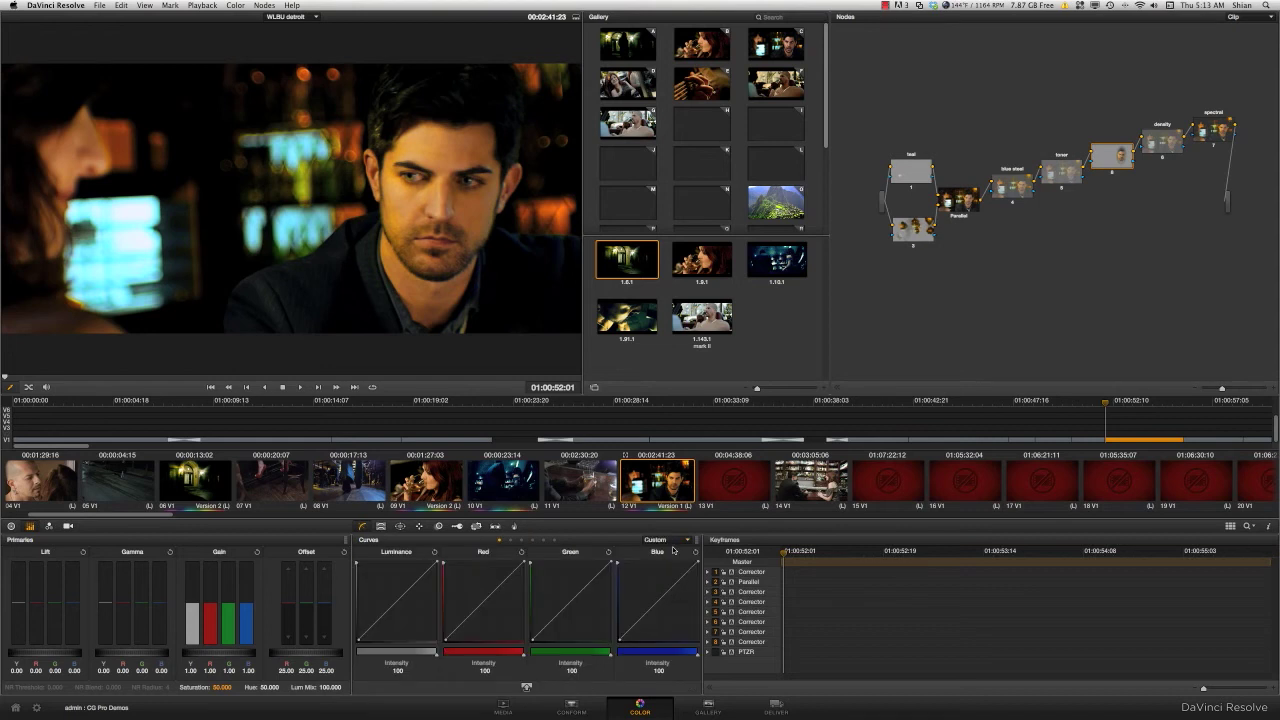
{"action": "left_click", "coordinate": [699, 539]}
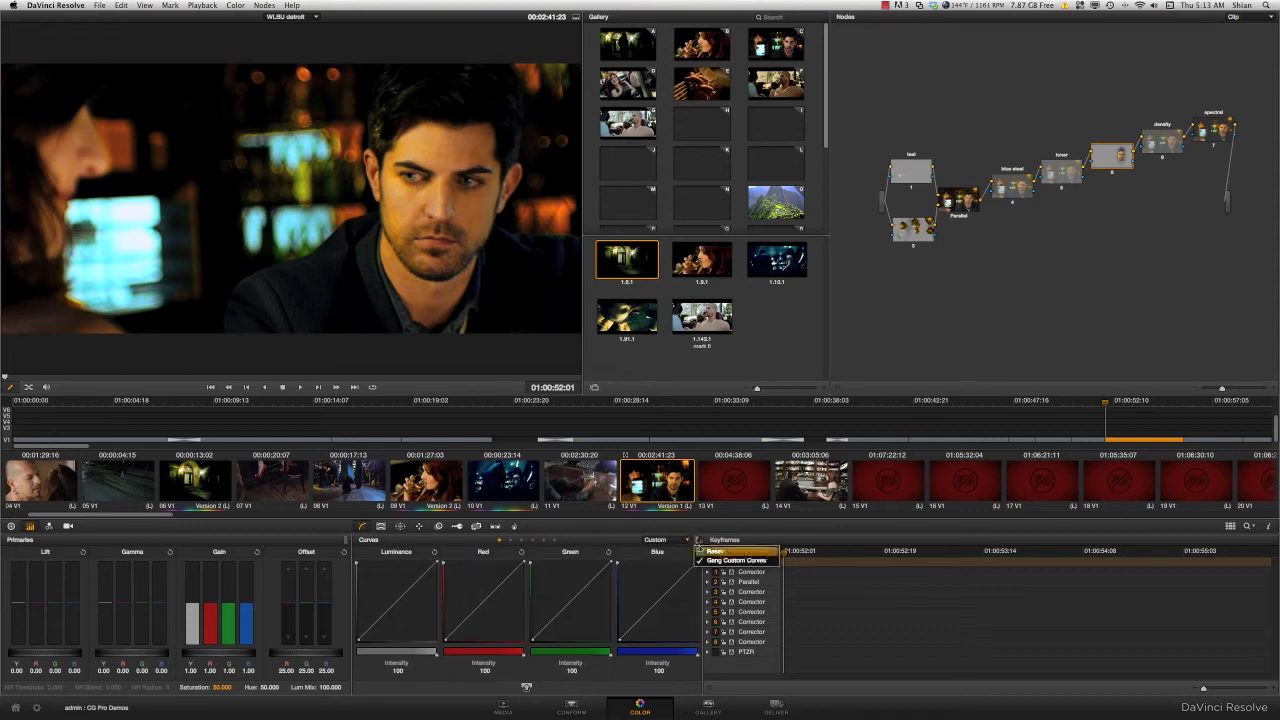
{"action": "left_click", "coordinate": [636, 556]}
{"action": "left_click", "coordinate": [668, 598]}
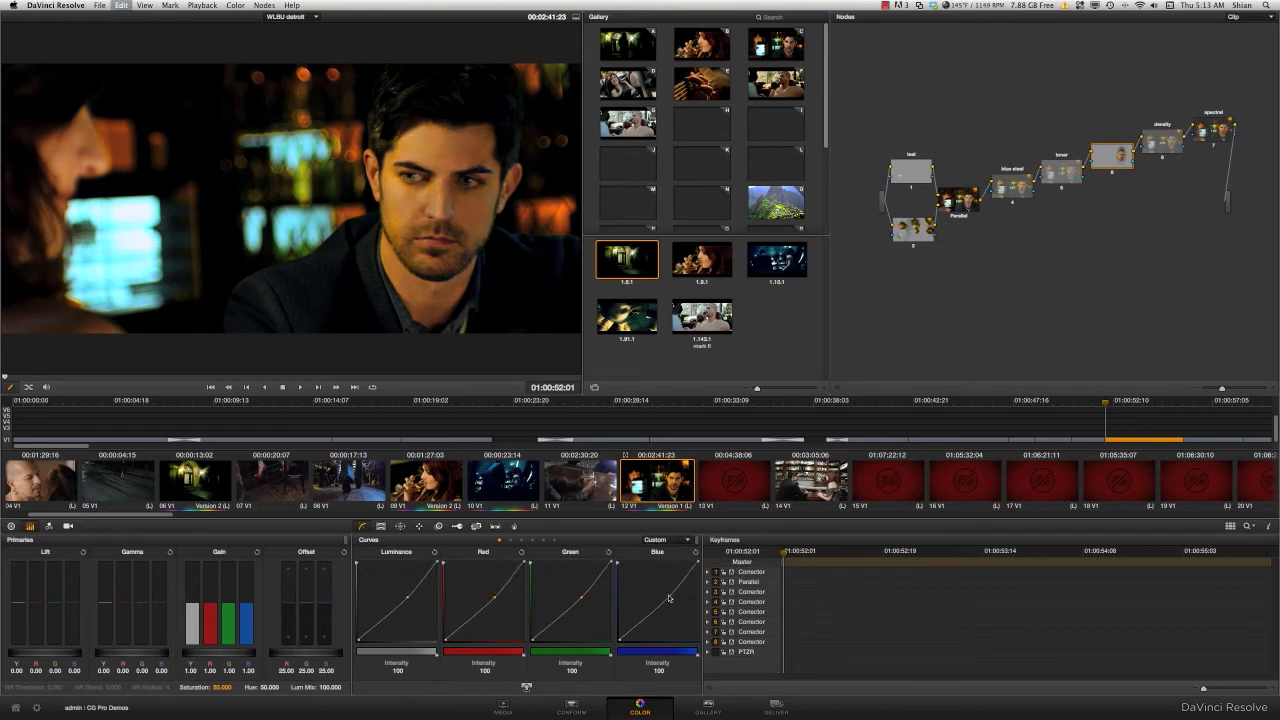
{"action": "right_click", "coordinate": [668, 598]}
Turn off ganging for the custom curves and try a midpoint on the luminance curve alone, removing it again.
{"action": "left_click", "coordinate": [699, 541]}
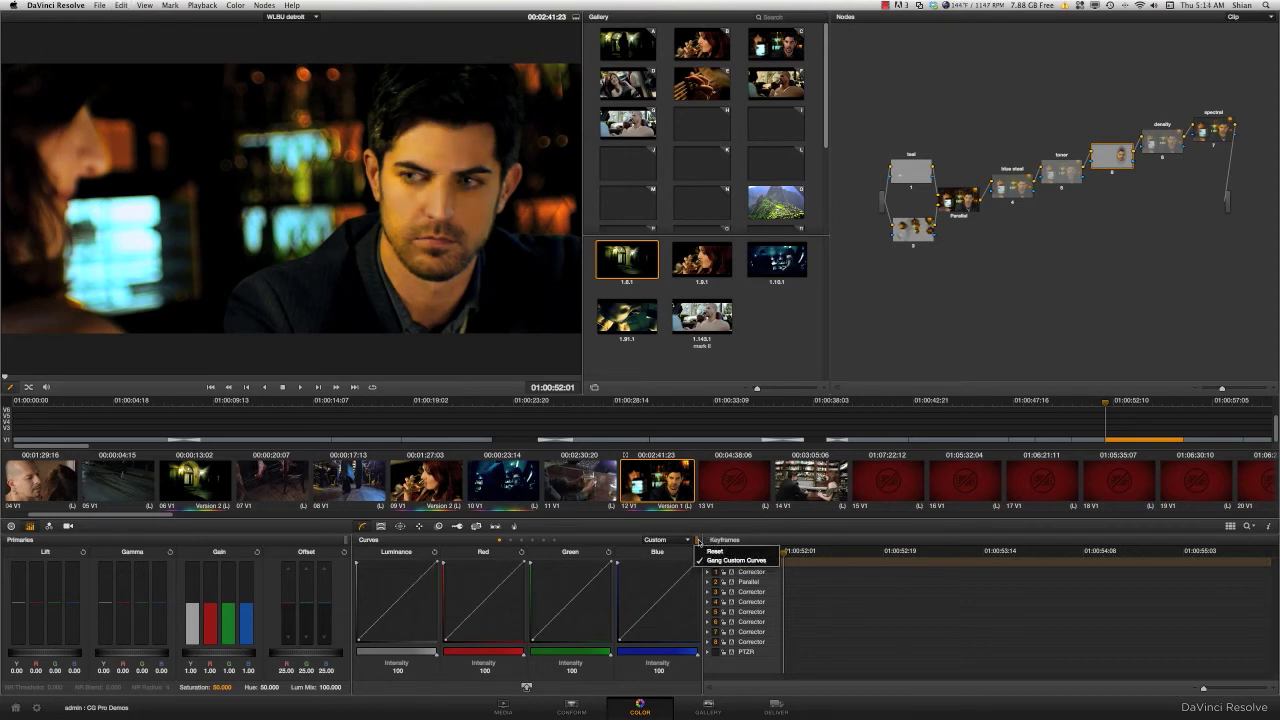
{"action": "left_click", "coordinate": [713, 561]}
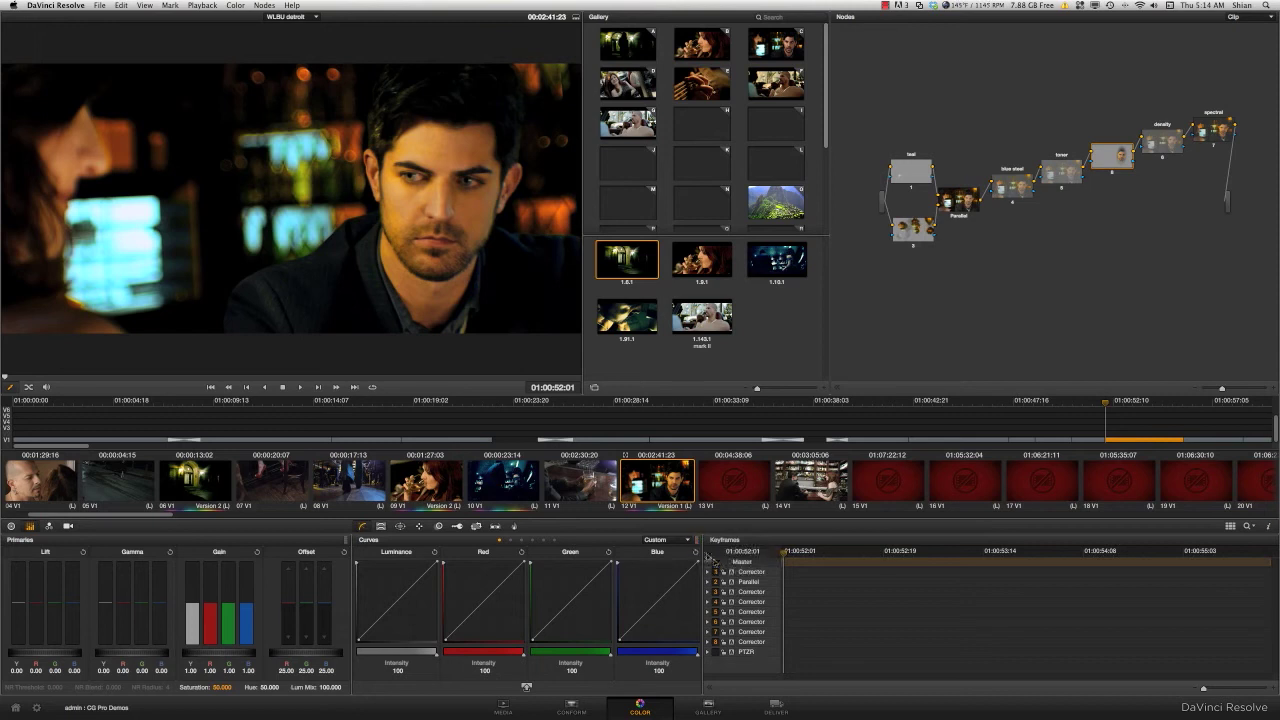
{"action": "left_click_drag", "start_coordinate": [403, 596], "coordinate": [405, 601]}
{"action": "right_click", "coordinate": [405, 601]}
Add control points for all six colour vectors, red through magenta, to the face node's Hue Vs Sat curve.
{"action": "left_click", "coordinate": [532, 541]}
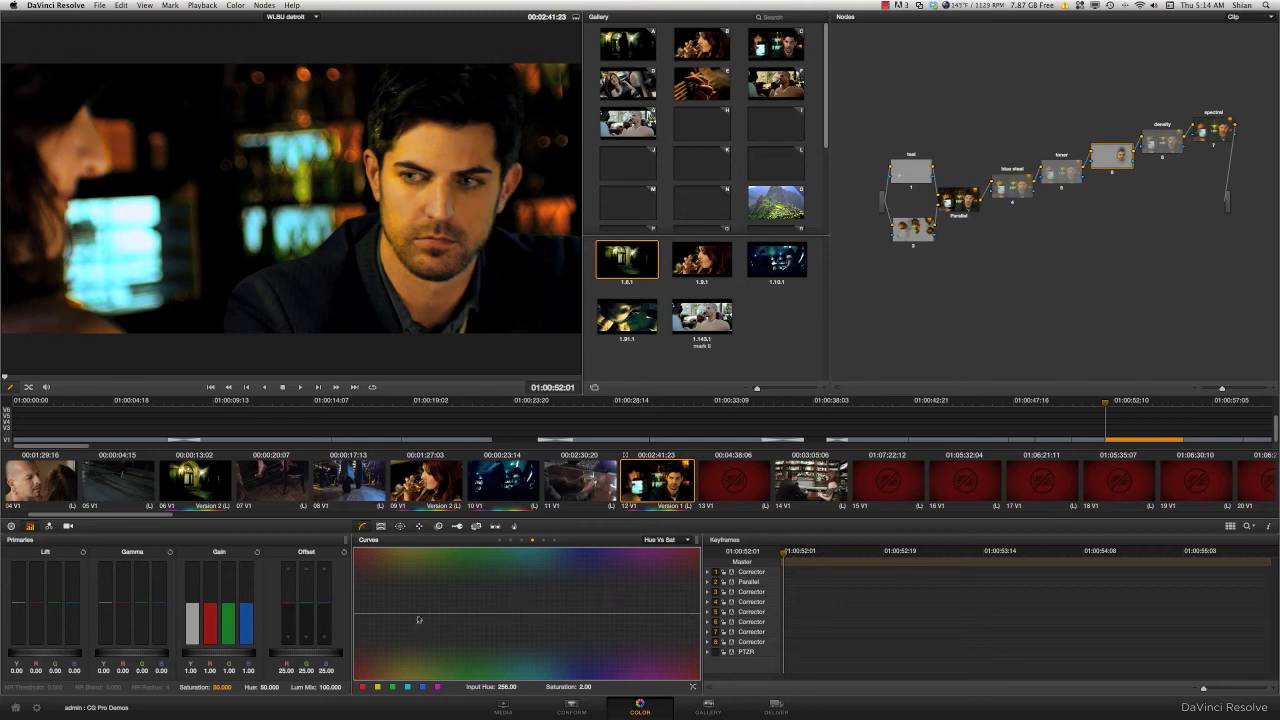
{"action": "left_click", "coordinate": [363, 687]}
{"action": "left_click", "coordinate": [426, 688]}
{"action": "left_click", "coordinate": [437, 688]}
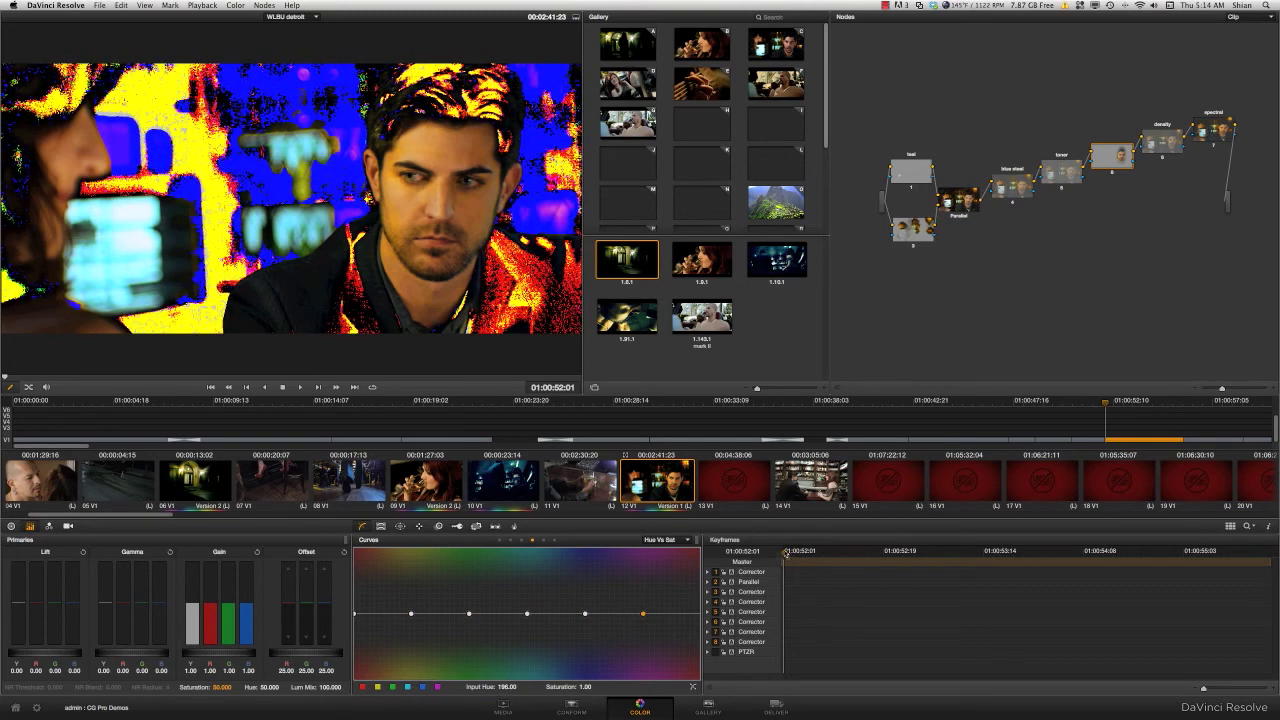
{"action": "left_click_drag", "start_coordinate": [785, 552], "coordinate": [784, 552]}
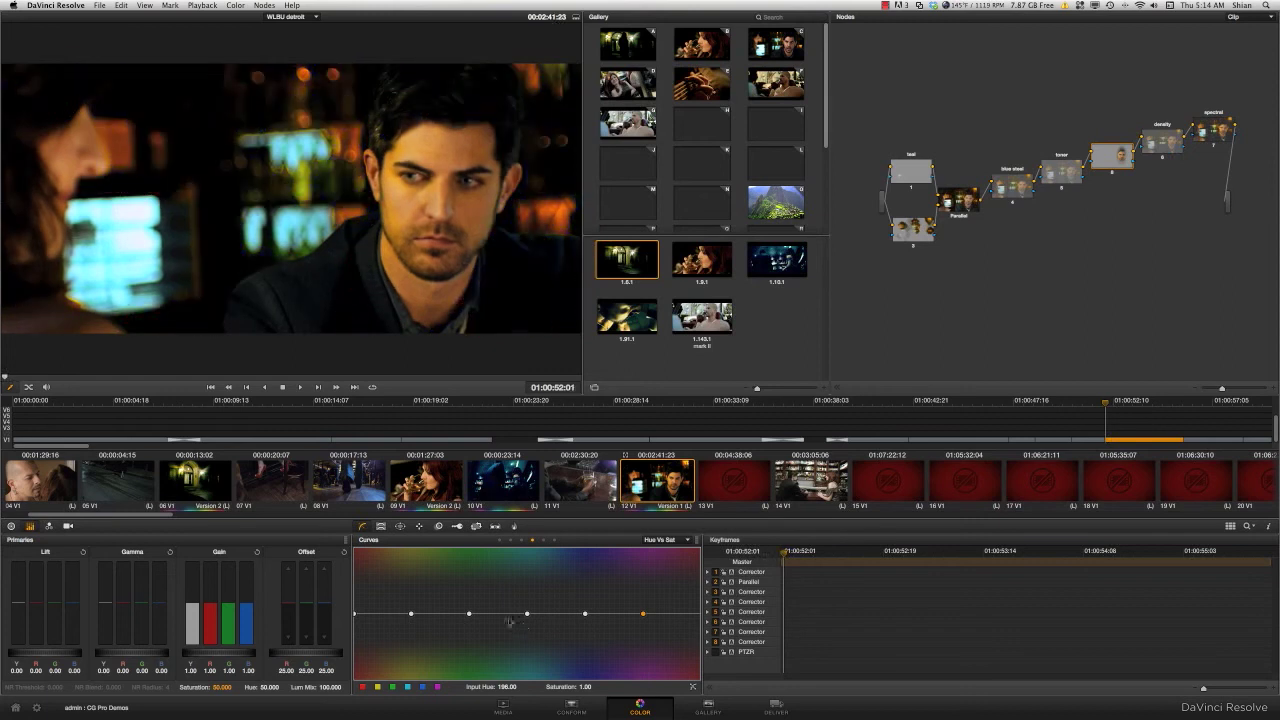
Lower the red point on the Hue Vs Sat curve to about 0.79 saturation and a new orange point to about 0.65.
{"action": "left_click", "coordinate": [388, 616]}
{"action": "left_click_drag", "start_coordinate": [355, 616], "coordinate": [355, 627]}
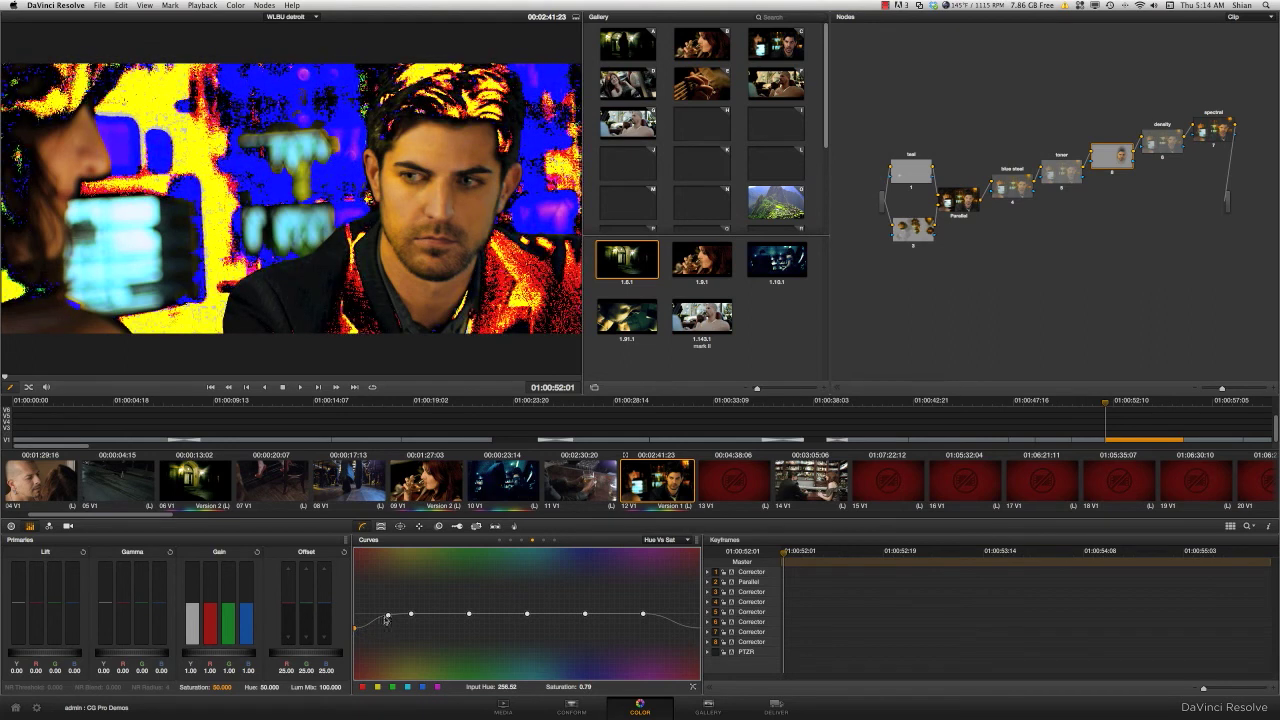
{"action": "left_click_drag", "start_coordinate": [388, 619], "coordinate": [387, 636]}
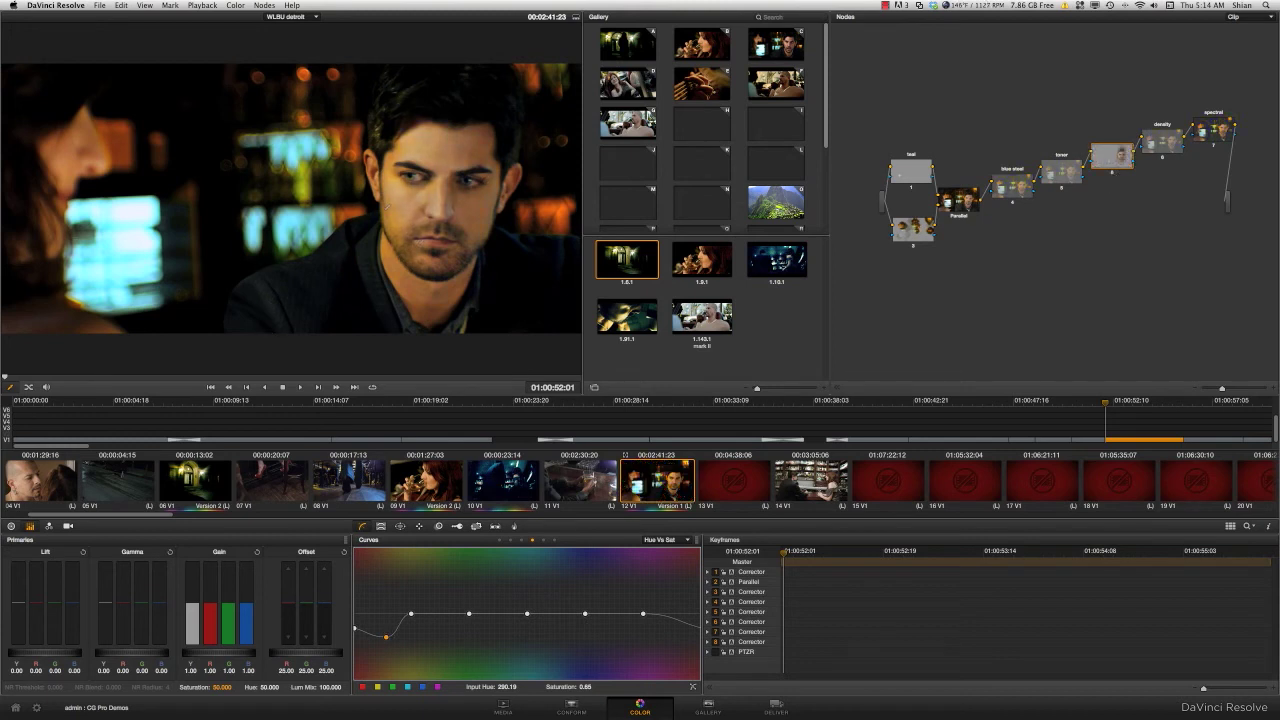
Enlarge the face window to a size of about 29.74 and aspect of about 31.49, with softness of about 13.09.
{"action": "left_click", "coordinate": [439, 526]}
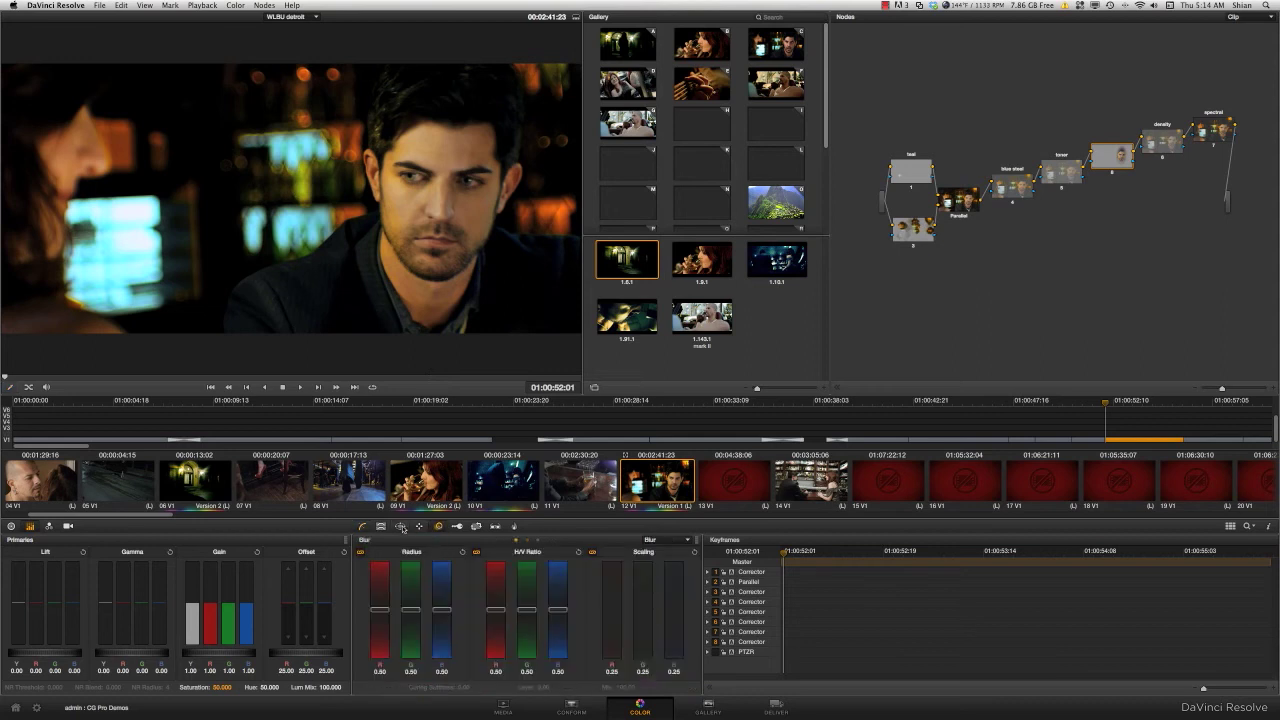
{"action": "left_click", "coordinate": [401, 527]}
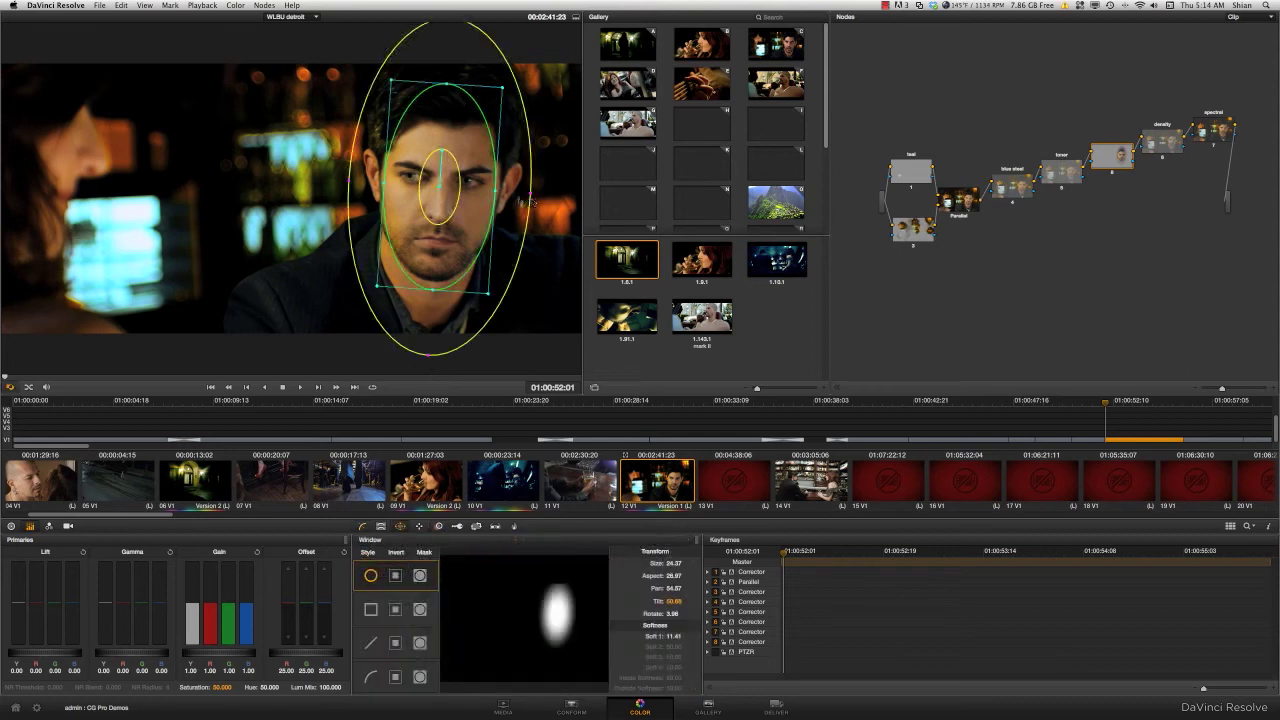
{"action": "left_click_drag", "start_coordinate": [496, 193], "coordinate": [548, 198]}
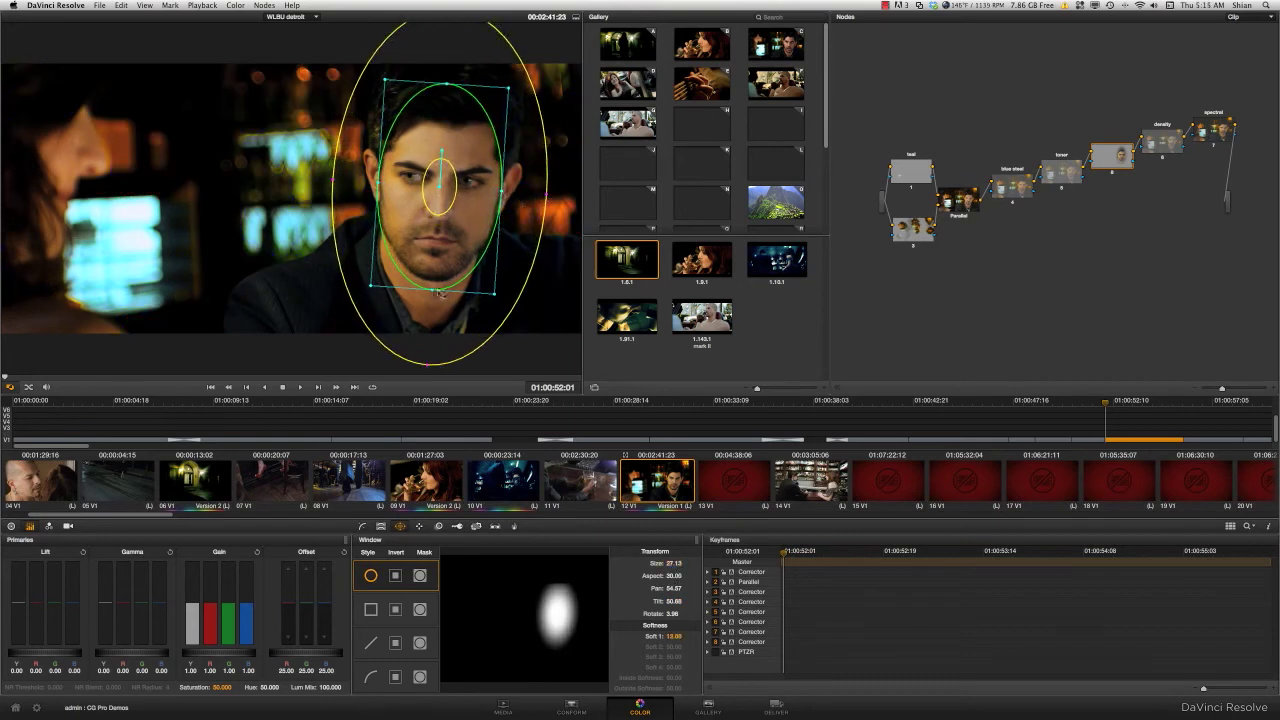
{"action": "left_click_drag", "start_coordinate": [436, 292], "coordinate": [436, 297]}
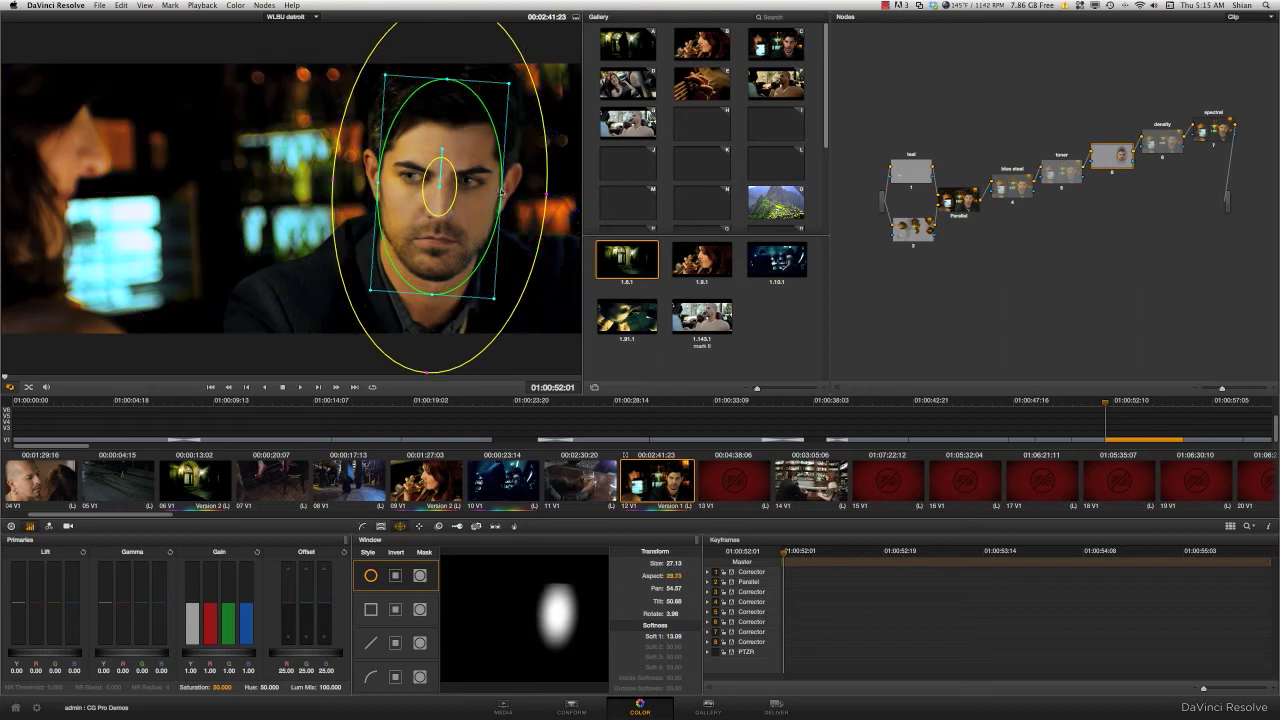
{"action": "left_click_drag", "start_coordinate": [502, 193], "coordinate": [508, 191]}
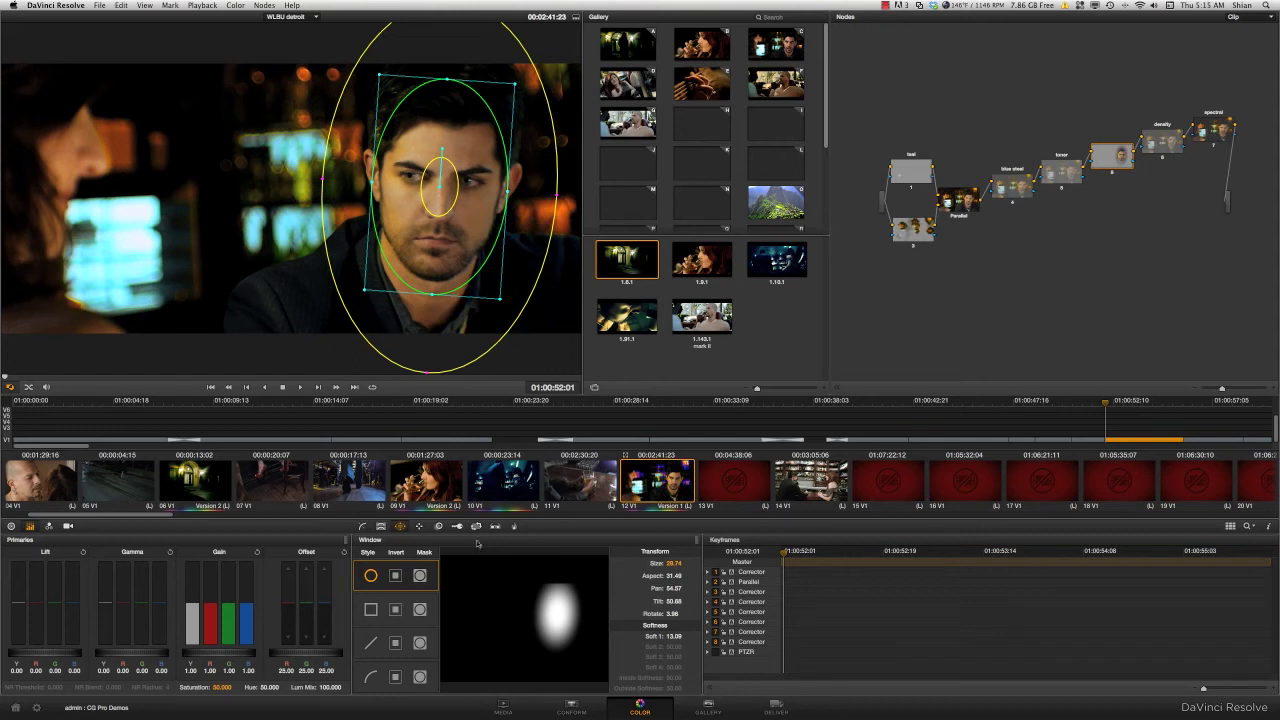
Raise the blue point on the Hue Vs Sat curve to about 1.39 and move the cyan and magenta points to hues of about 71 and 163.
{"action": "left_click", "coordinate": [364, 527]}
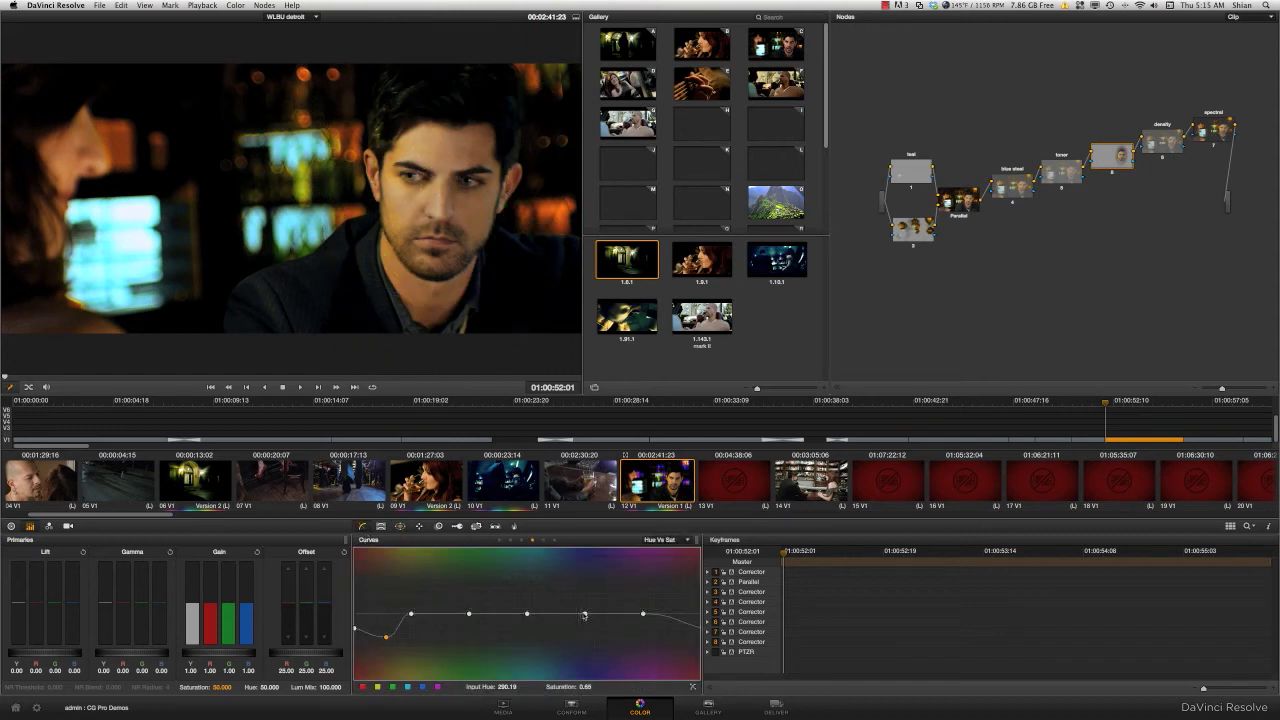
{"action": "left_click_drag", "start_coordinate": [585, 616], "coordinate": [581, 590]}
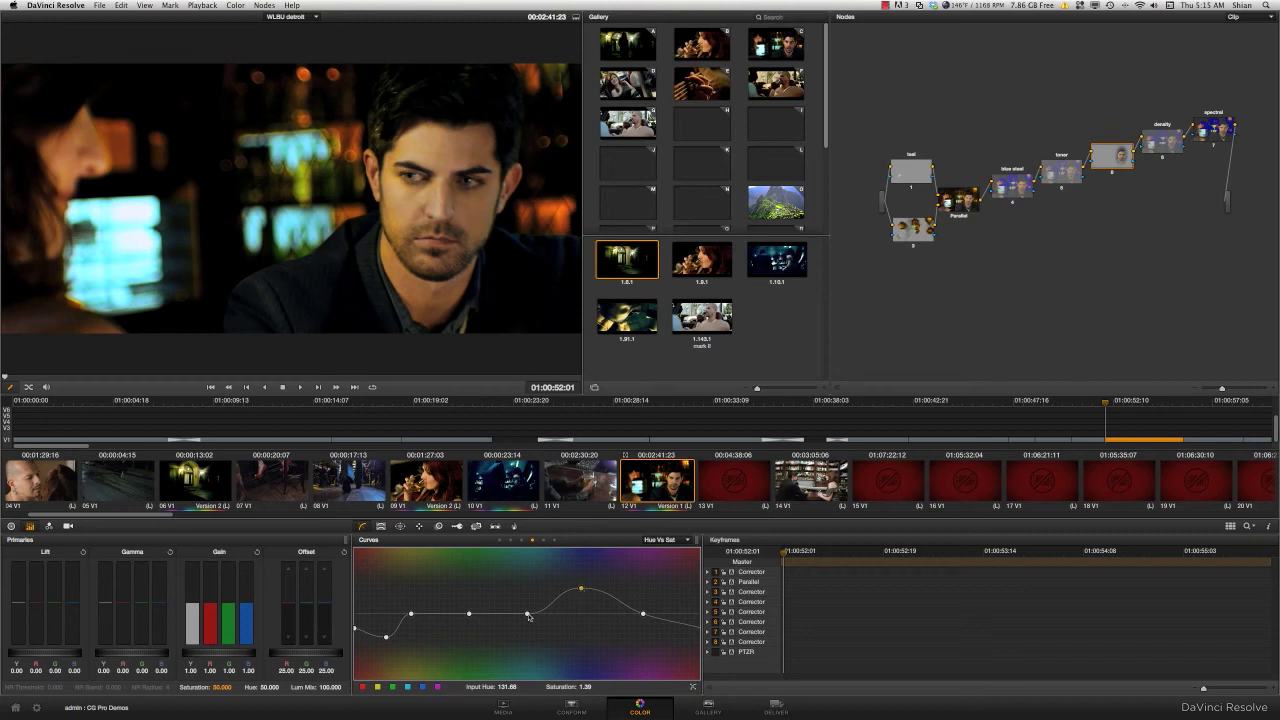
{"action": "left_click_drag", "start_coordinate": [528, 617], "coordinate": [523, 617]}
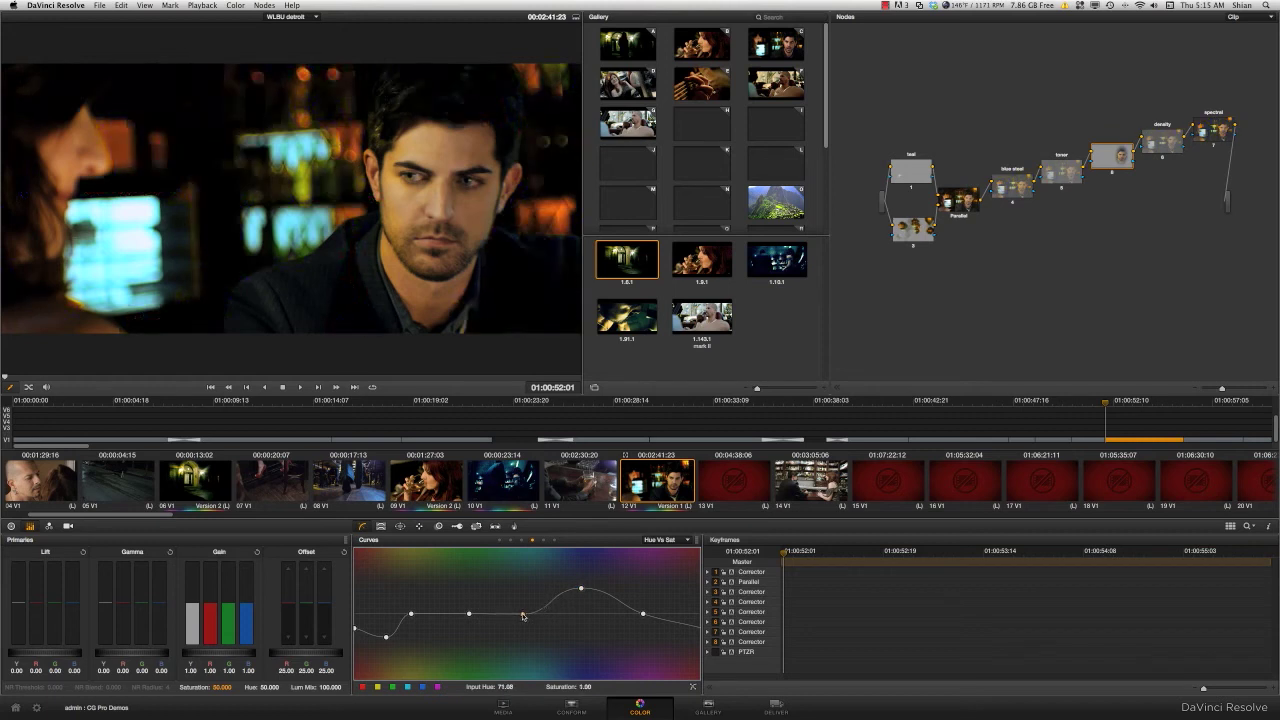
{"action": "left_click", "coordinate": [642, 614]}
{"action": "left_click_drag", "start_coordinate": [642, 614], "coordinate": [612, 615]}
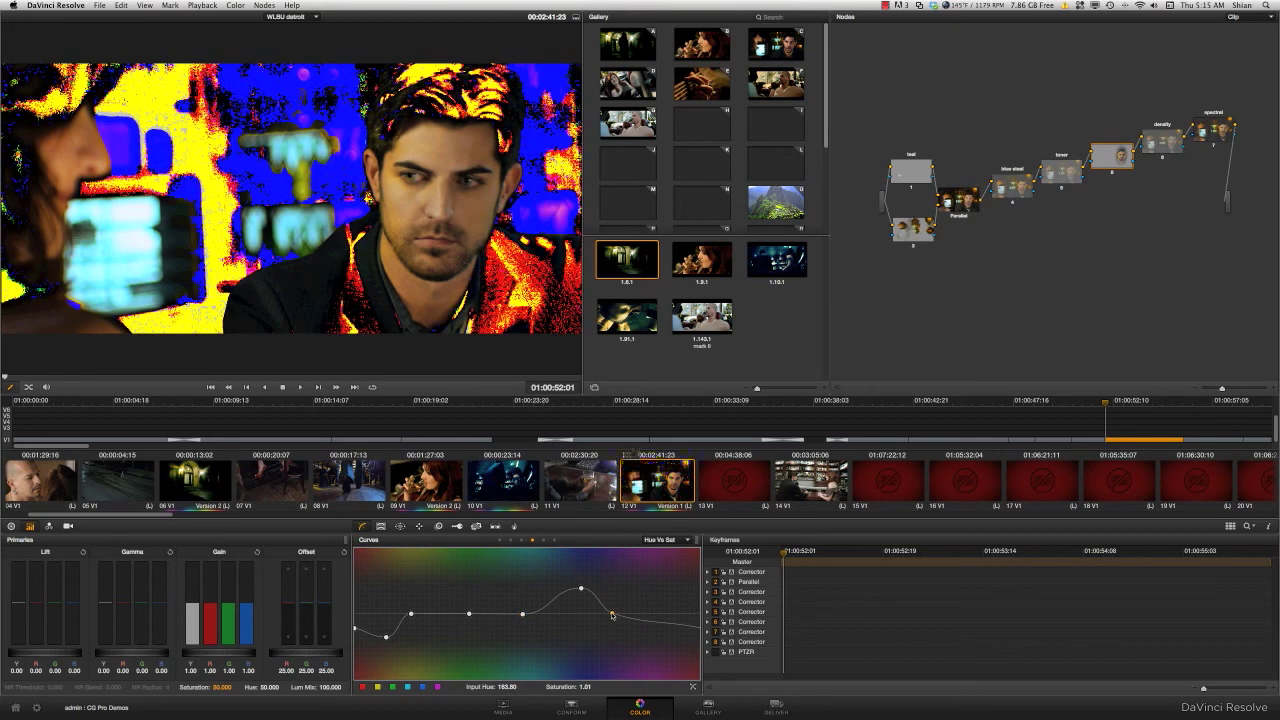
Add a point at a hue of about 221 with saturation of about 0.75, and another near the curve's red end at about 0.74.
{"action": "left_click", "coordinate": [668, 628]}
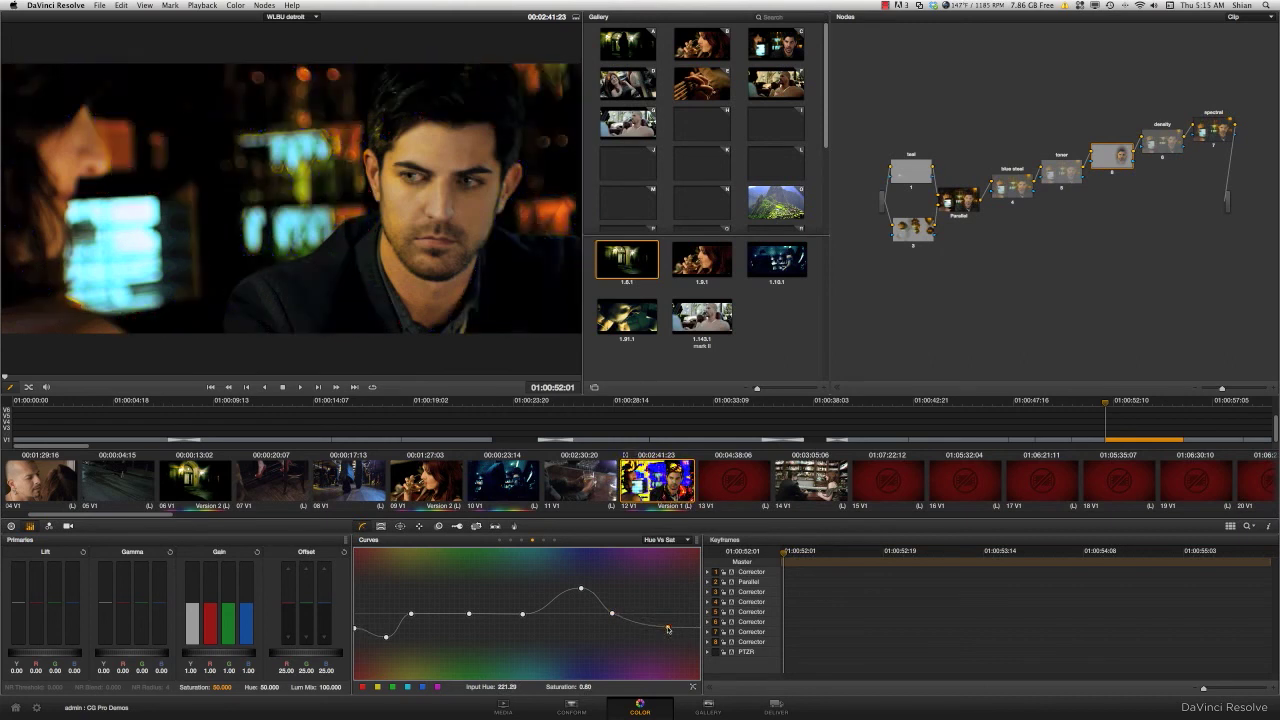
{"action": "left_click_drag", "start_coordinate": [668, 628], "coordinate": [668, 632]}
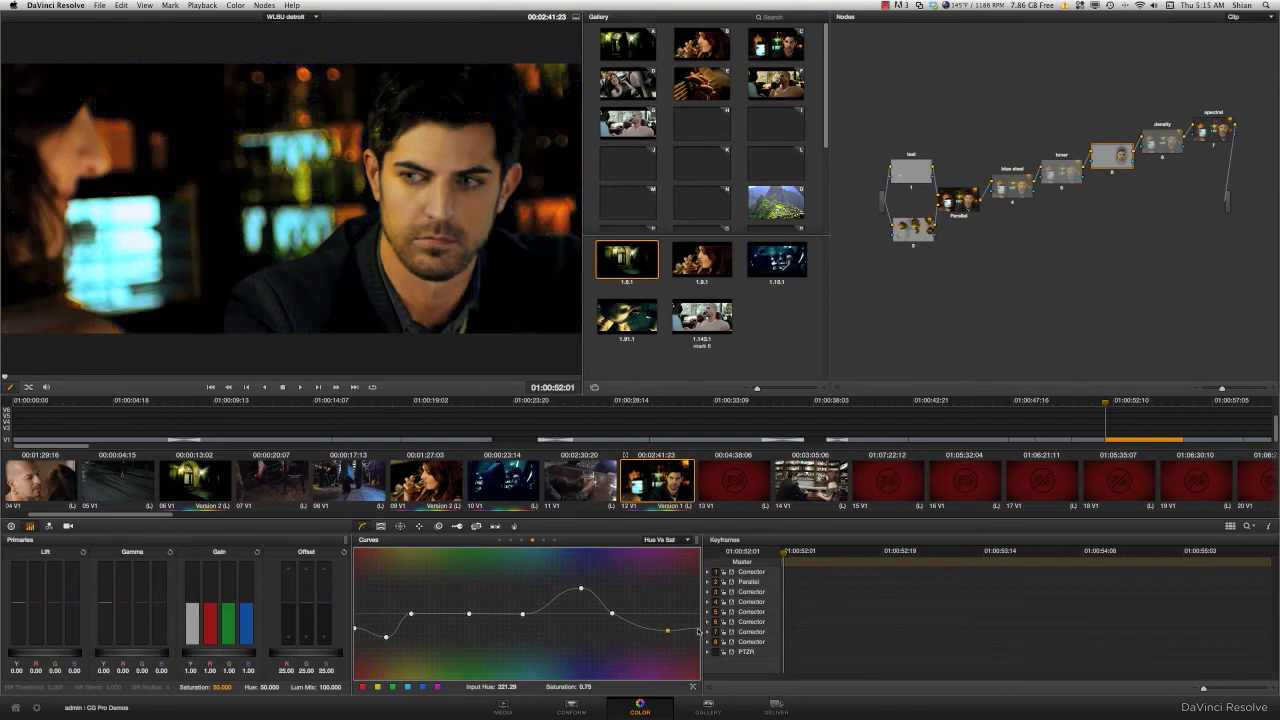
{"action": "left_click", "coordinate": [697, 631]}
At 01:00:53:08, reshape the face window to size 33.70, aspect 31.71 and softness 9.13, and check its coverage with the highlight view.
{"action": "left_click", "coordinate": [952, 556]}
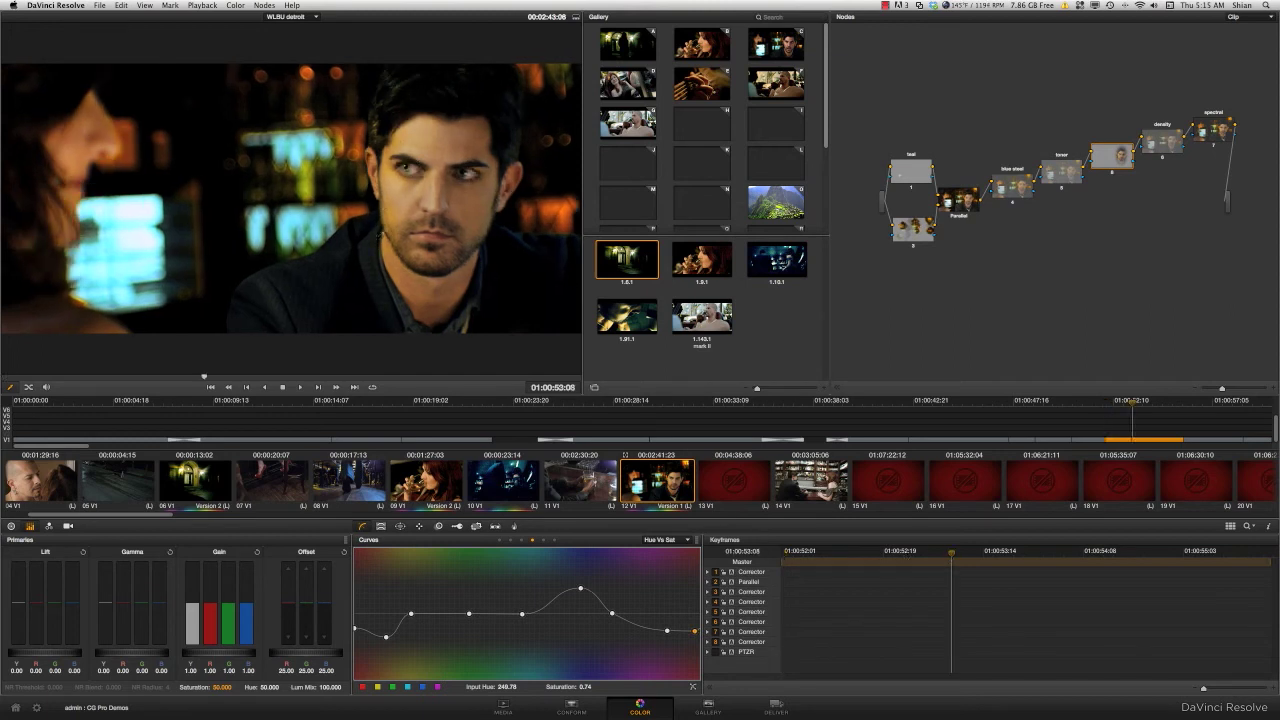
{"action": "left_click", "coordinate": [401, 526]}
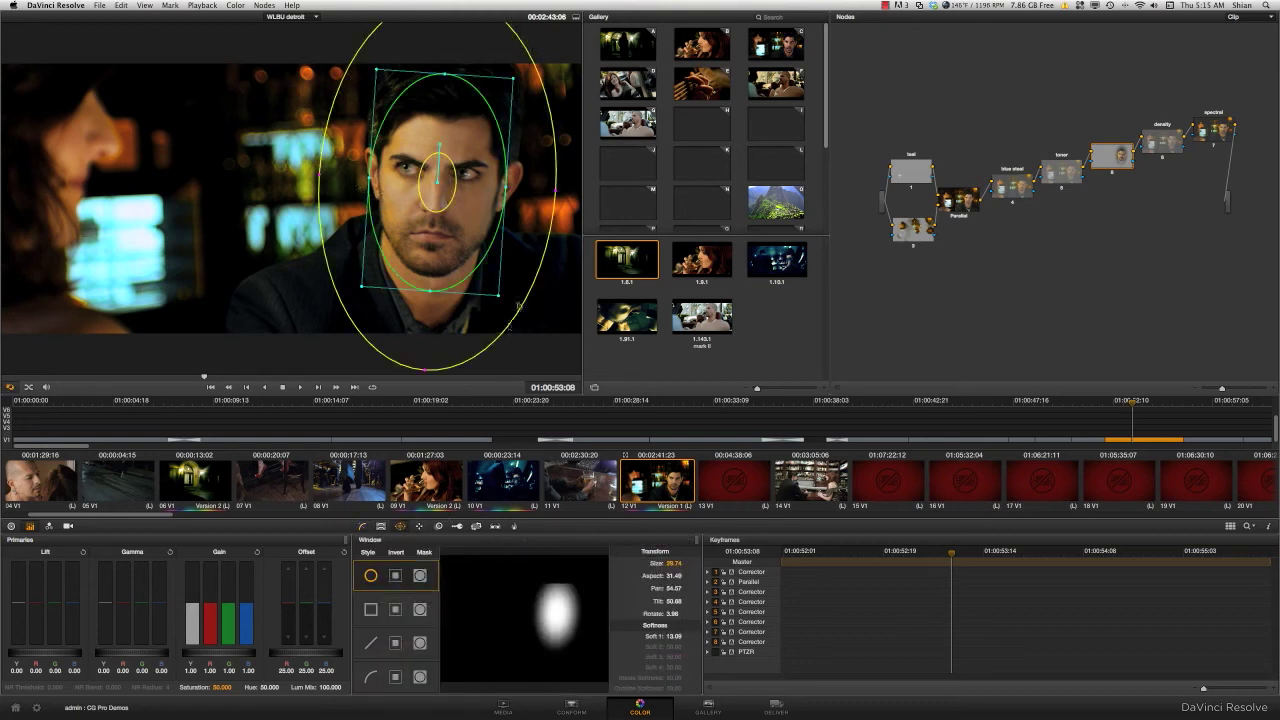
{"action": "left_click_drag", "start_coordinate": [556, 195], "coordinate": [541, 192]}
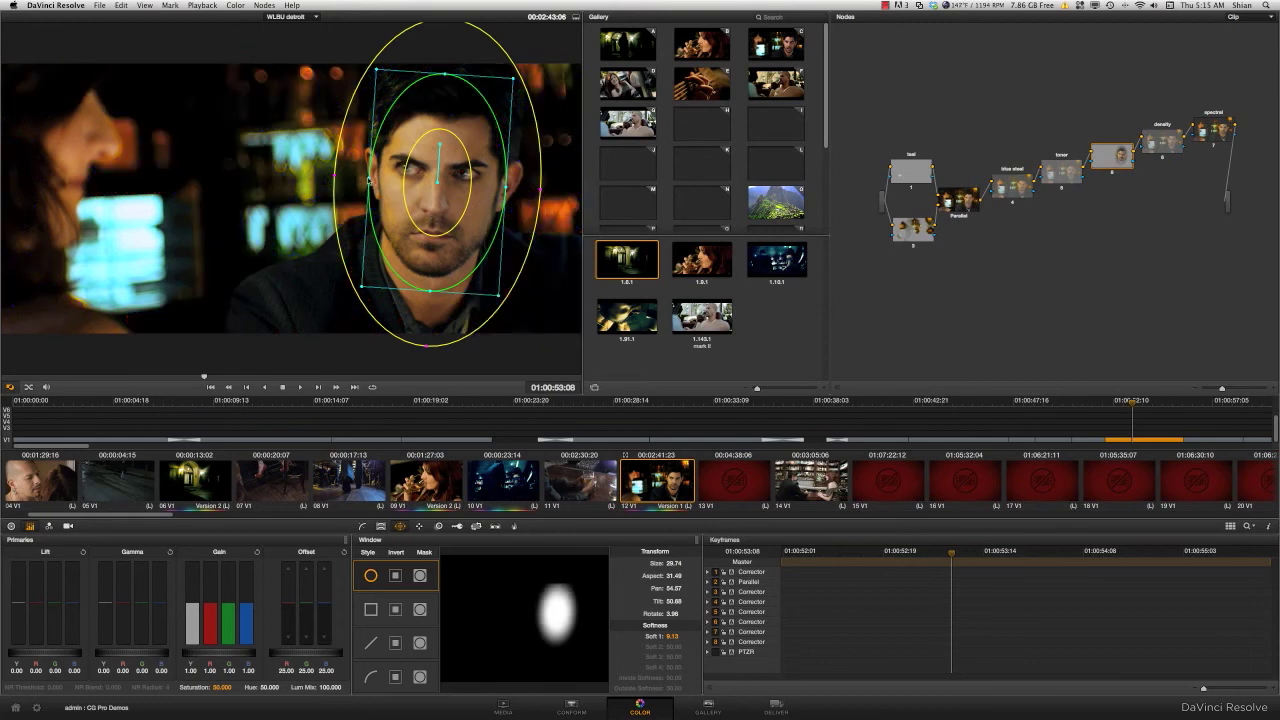
{"action": "left_click_drag", "start_coordinate": [368, 181], "coordinate": [357, 181]}
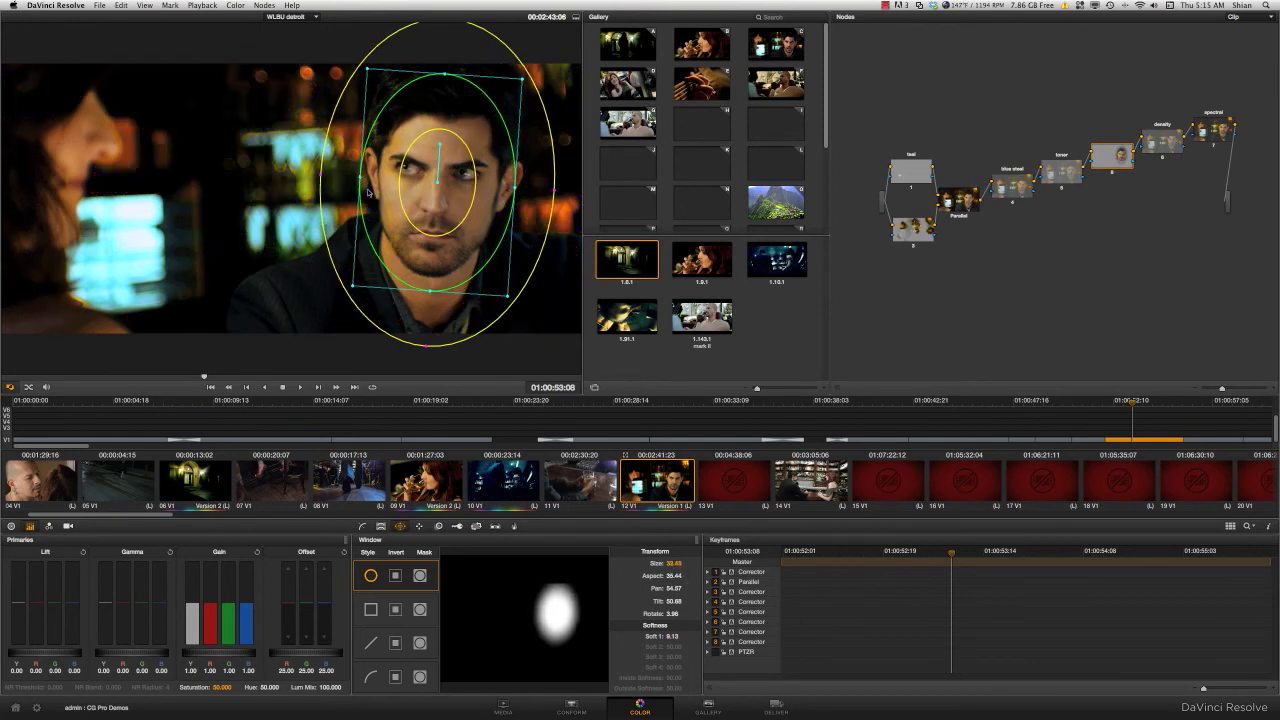
{"action": "left_click_drag", "start_coordinate": [429, 293], "coordinate": [430, 305]}
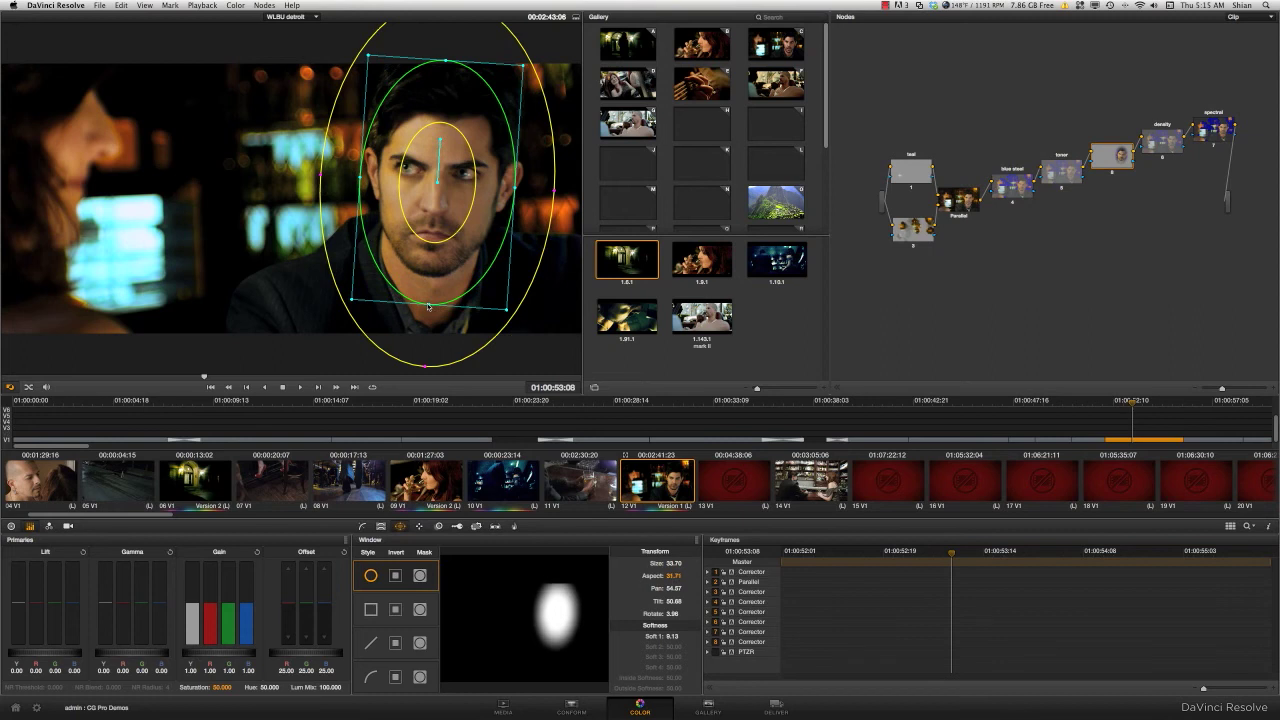
{"action": "key", "text": "shift+h"}
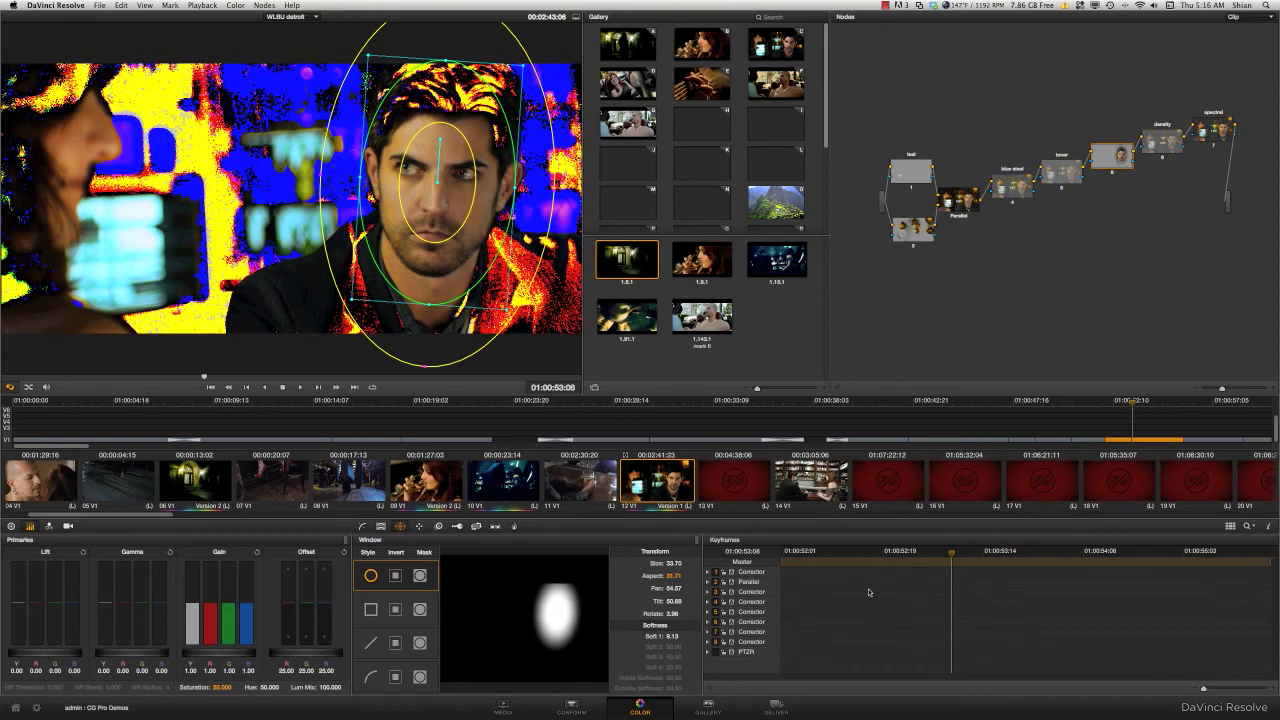
{"action": "key", "text": "shift+h"}
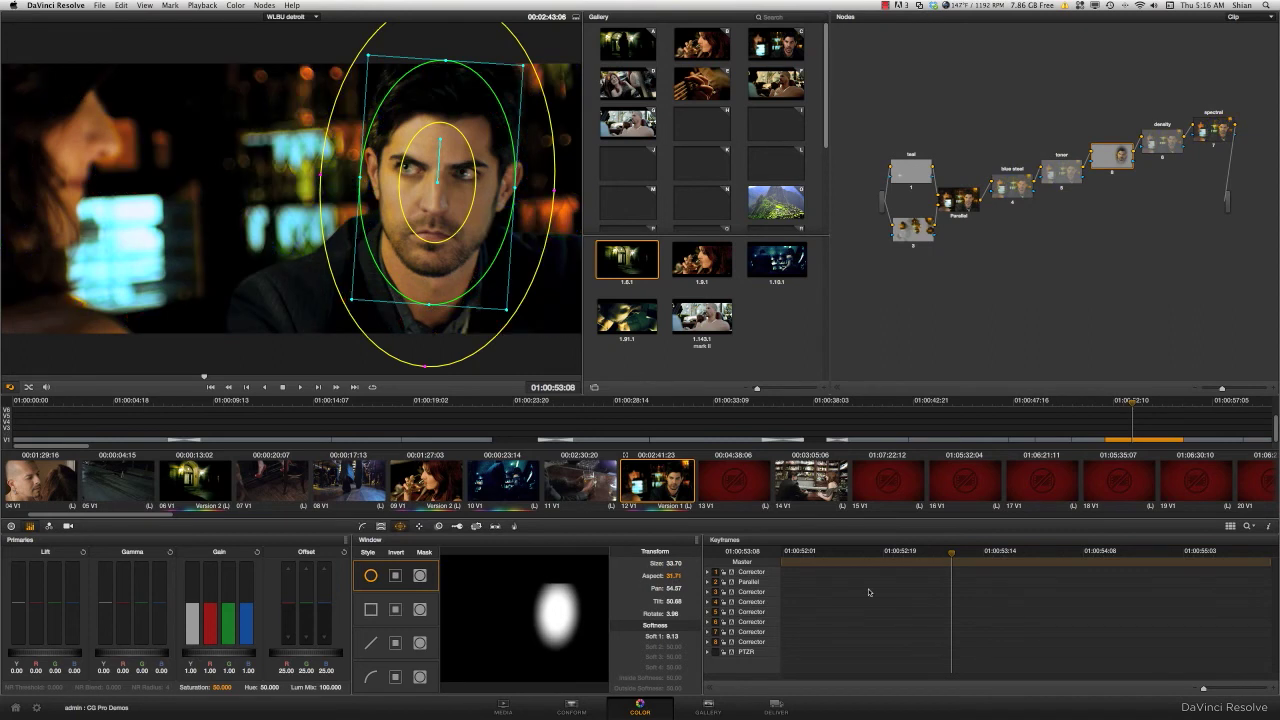
Compare the shot with the face node disabled and enabled again.
{"action": "left_click", "coordinate": [459, 528]}
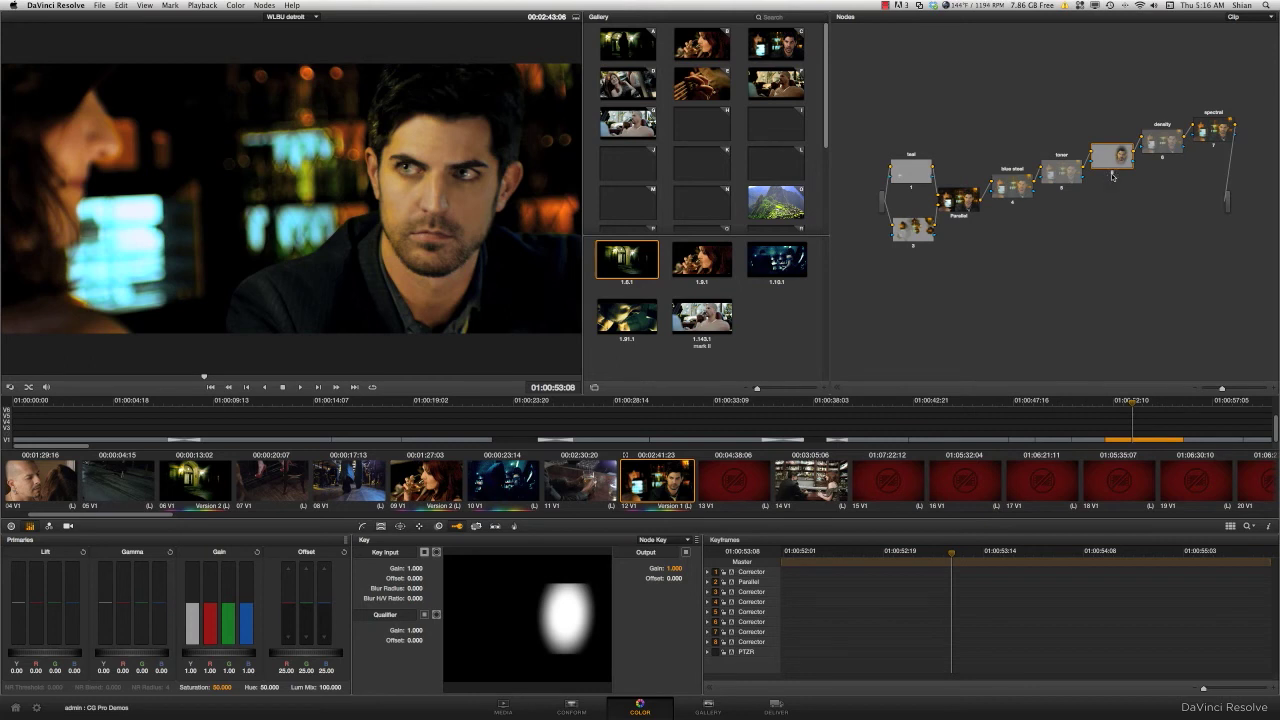
{"action": "key", "text": "super+d"}
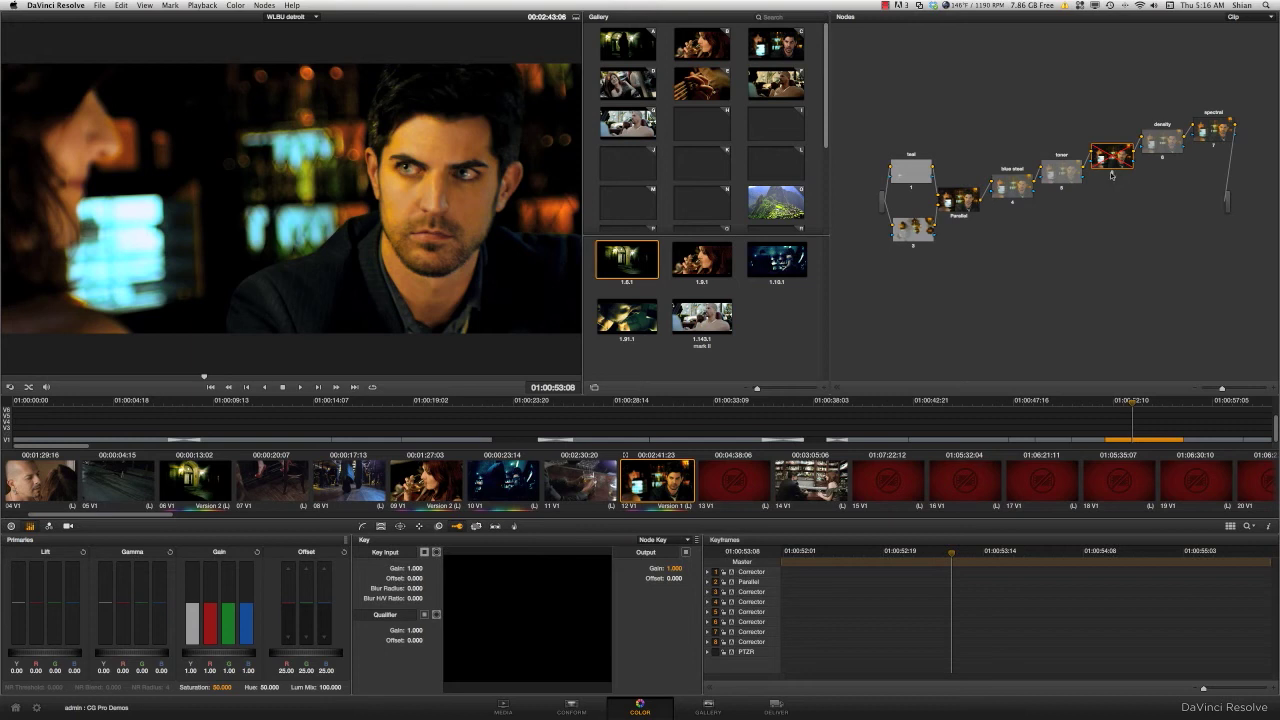
{"action": "key", "text": "super+d"}
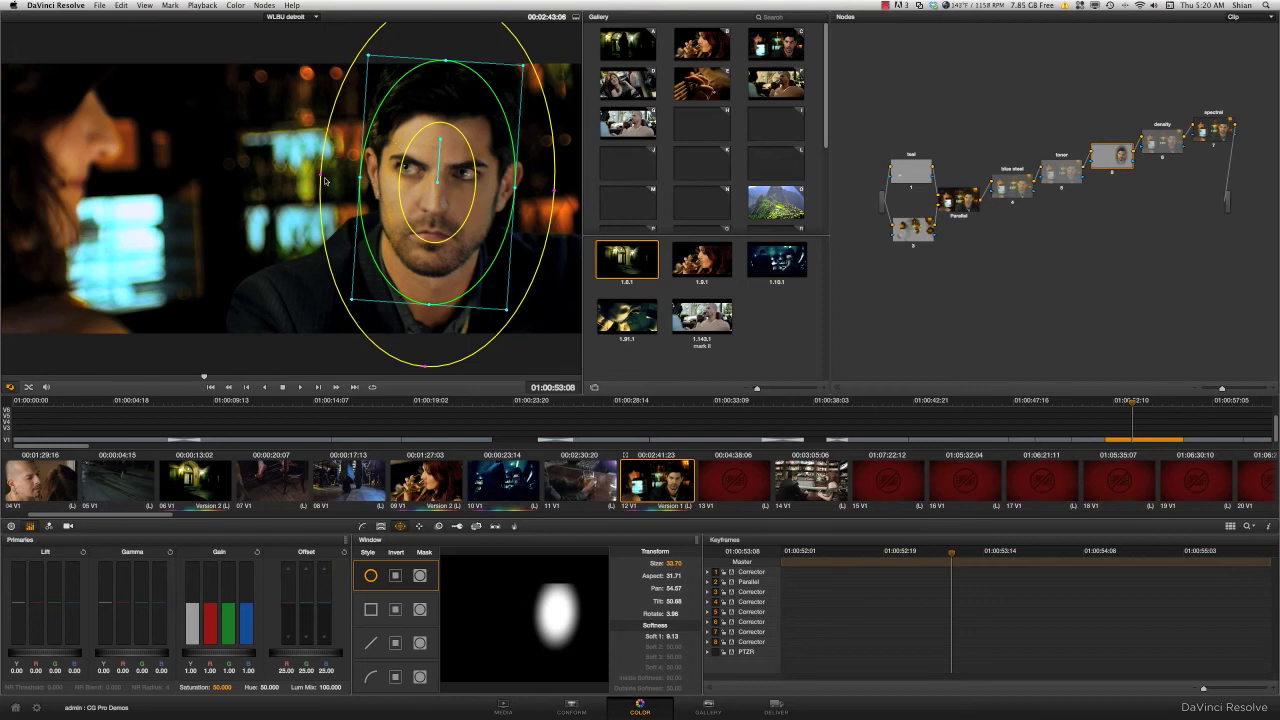
Tighten the face window's softness to about 4.3.
{"action": "left_click_drag", "start_coordinate": [321, 178], "coordinate": [345, 180]}
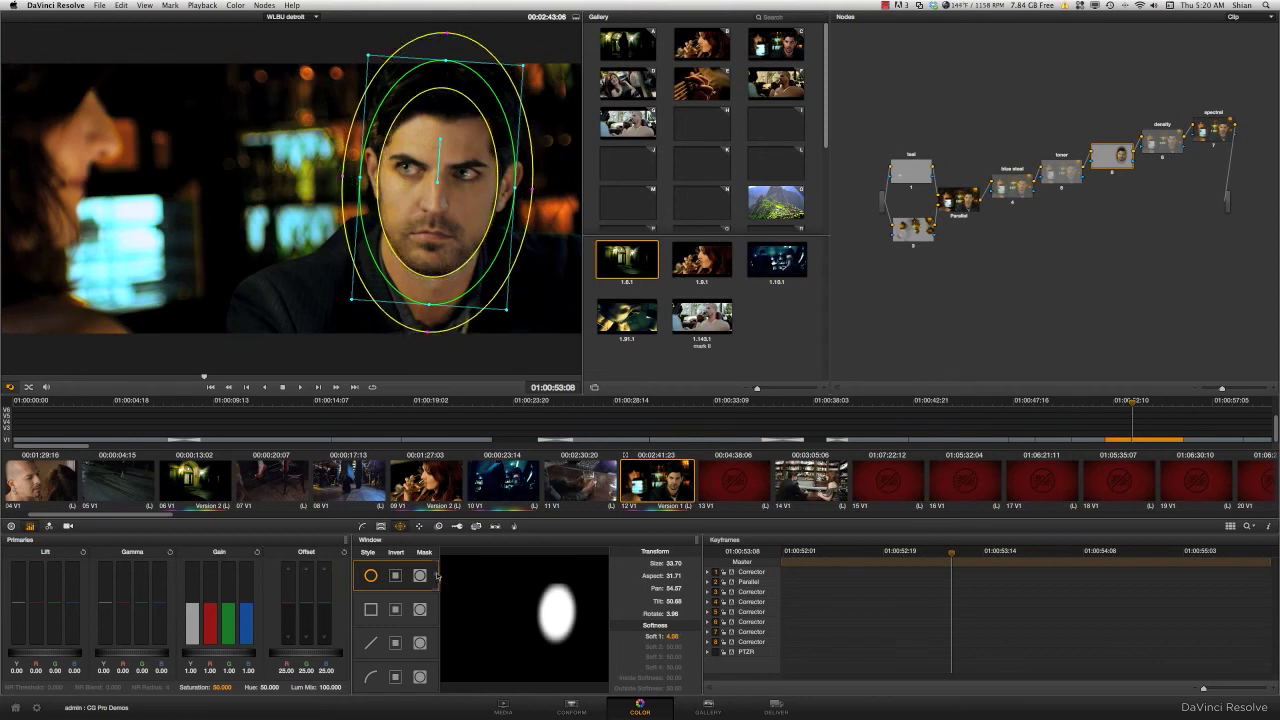
Shape the face node's custom curves with points in the blue shadows, green upper midtones, red midtones and luminance shadows.
{"action": "left_click", "coordinate": [363, 526]}
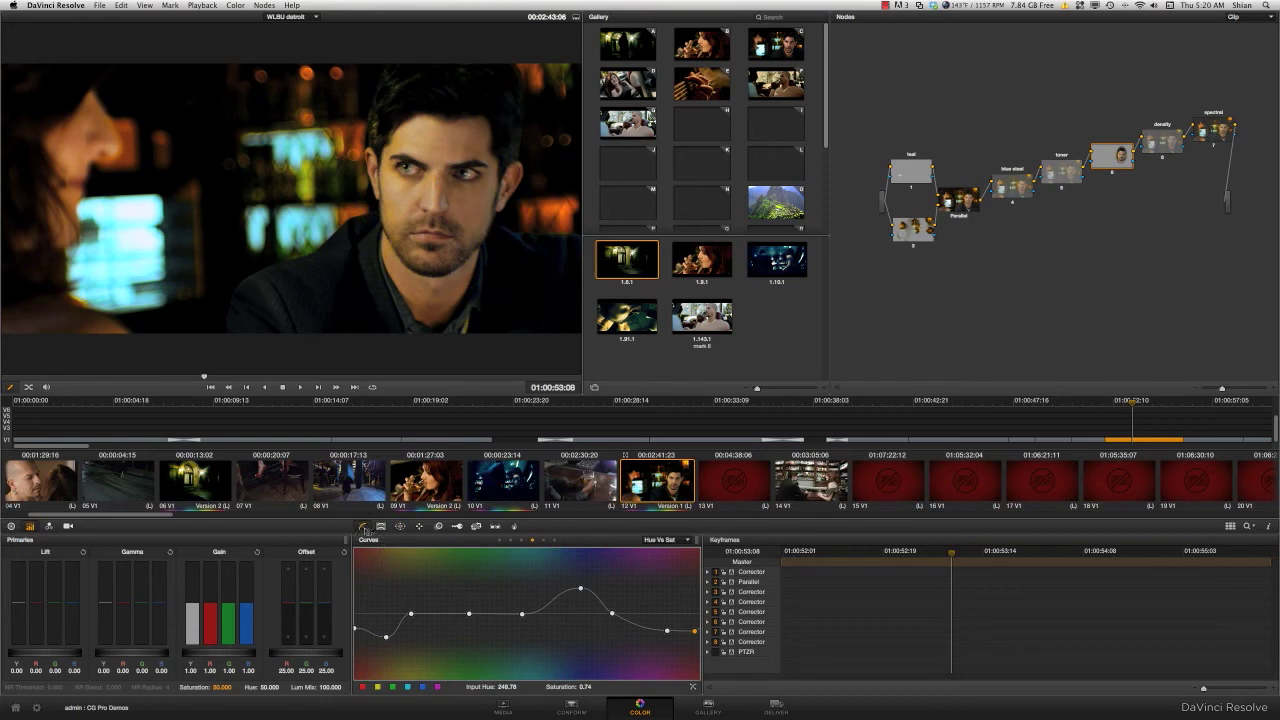
{"action": "left_click", "coordinate": [500, 541]}
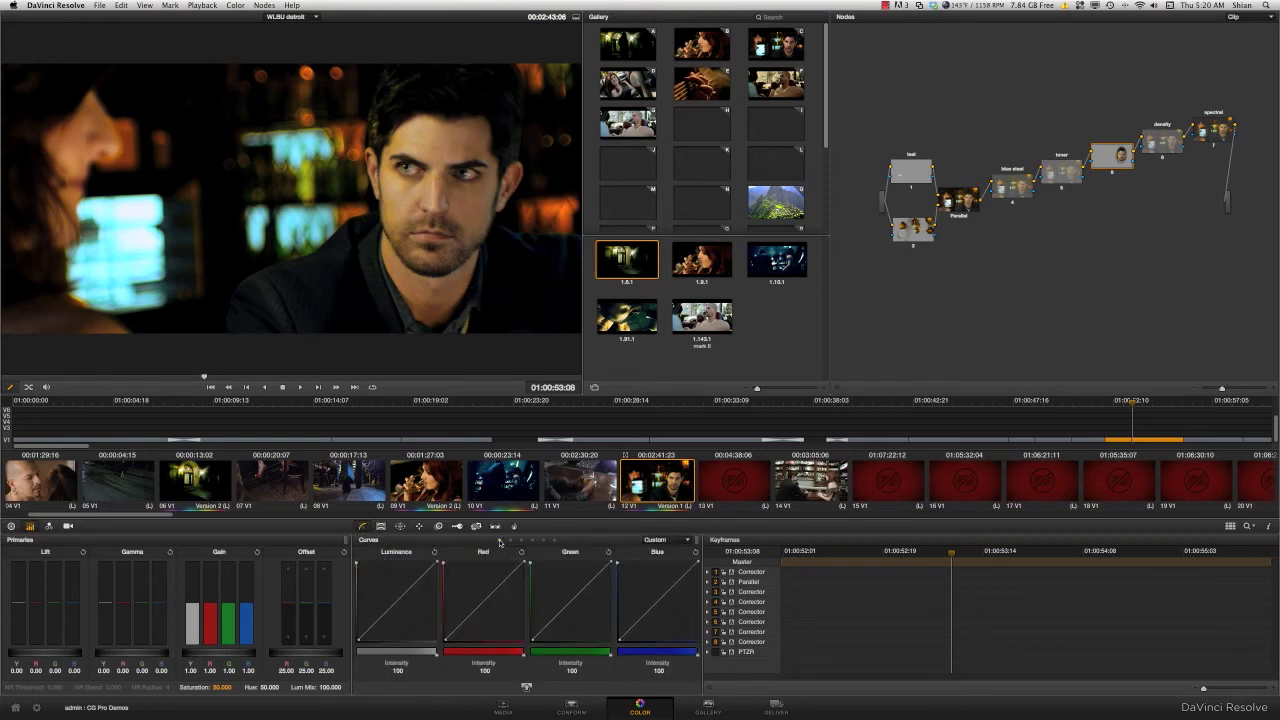
{"action": "left_click", "coordinate": [626, 632]}
{"action": "left_click", "coordinate": [576, 599]}
{"action": "left_click", "coordinate": [479, 611]}
{"action": "left_click", "coordinate": [374, 627]}
Tighten the face window's softness to about 3.28 and widen the window to size about 34.7 and aspect 32.73.
{"action": "left_click", "coordinate": [401, 527]}
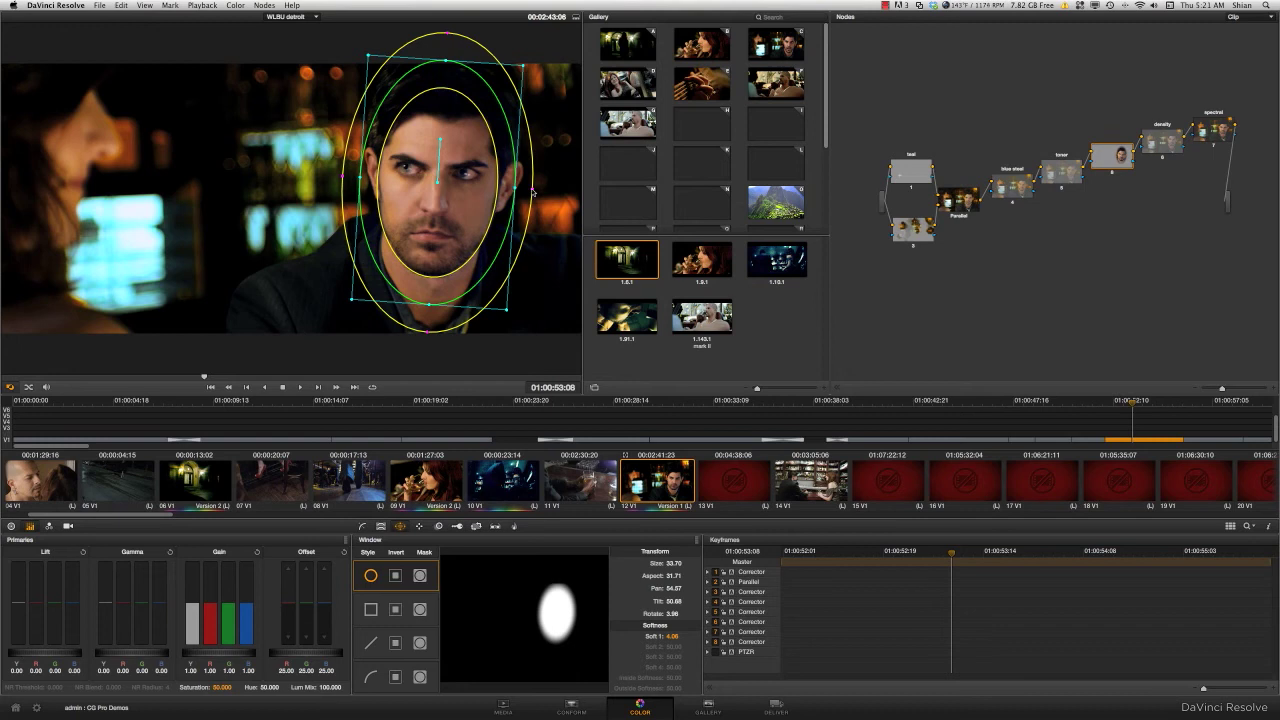
{"action": "left_click_drag", "start_coordinate": [533, 192], "coordinate": [529, 191]}
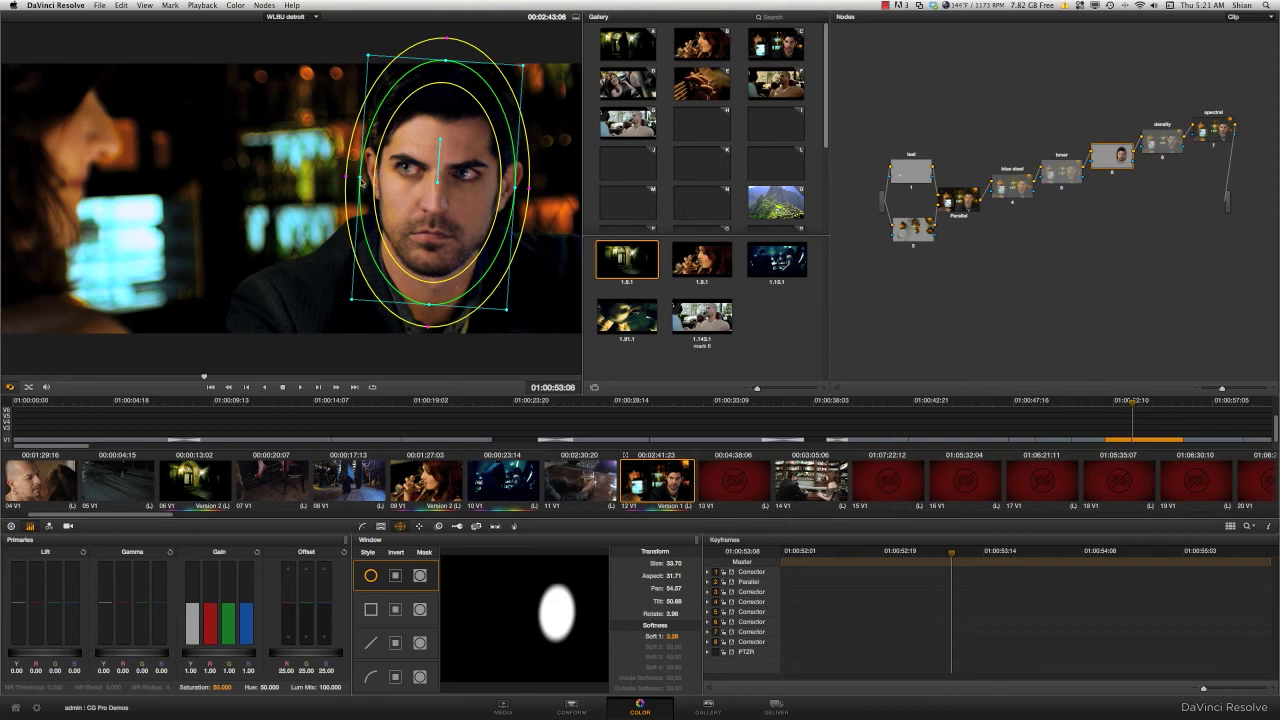
{"action": "left_click_drag", "start_coordinate": [360, 178], "coordinate": [356, 178]}
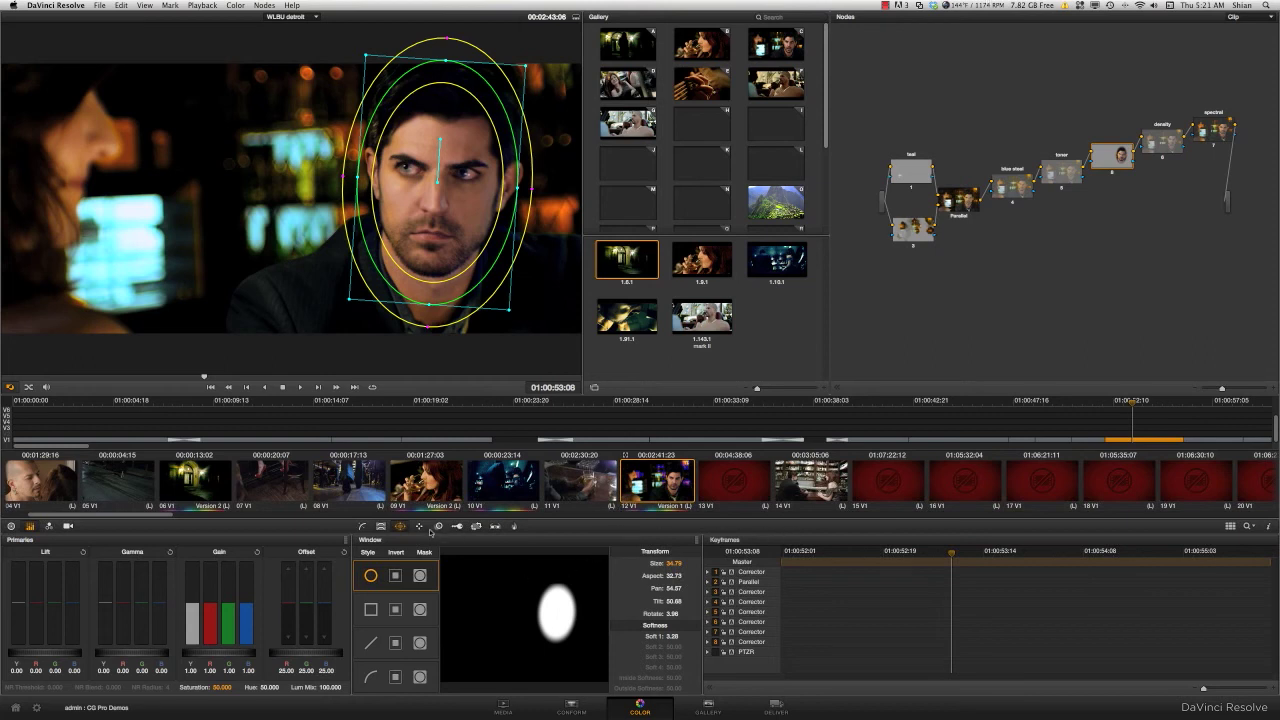
At 01:00:53:16, compare the Version 1 grade with Version 2, ending on Version 1 with the node key settings open.
{"action": "left_click", "coordinate": [456, 527]}
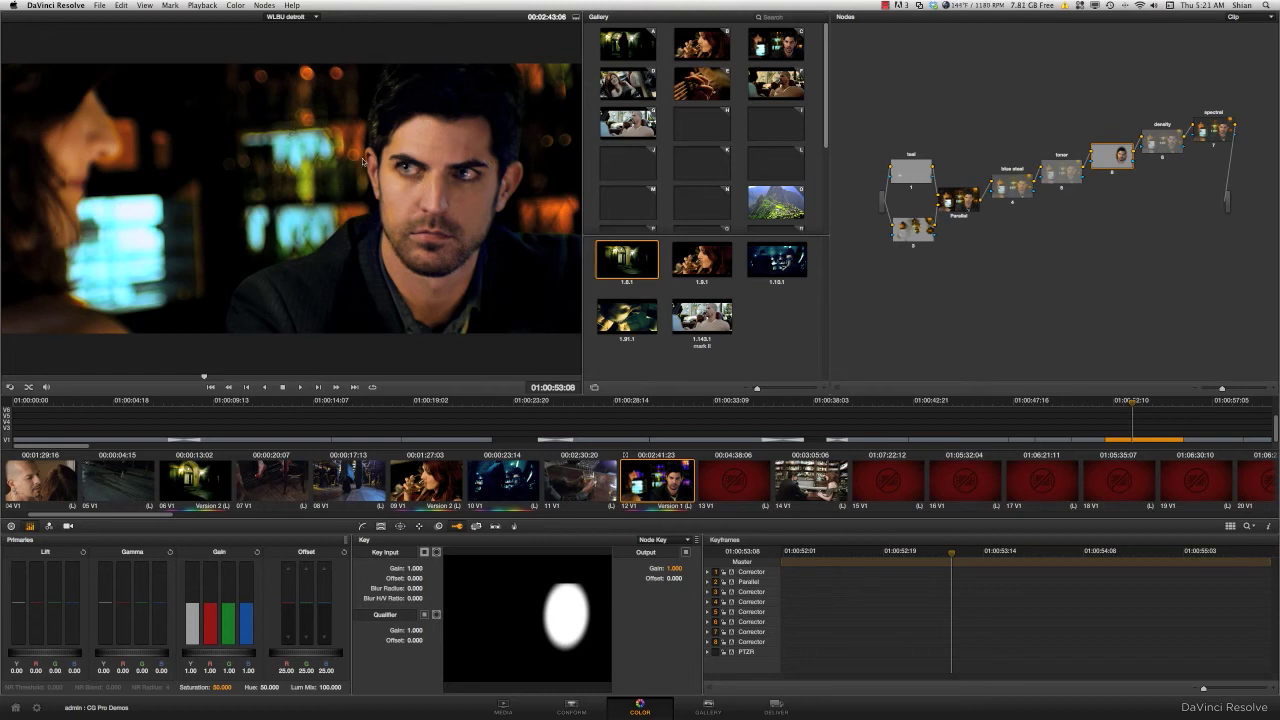
{"action": "left_click_drag", "start_coordinate": [966, 551], "coordinate": [993, 552]}
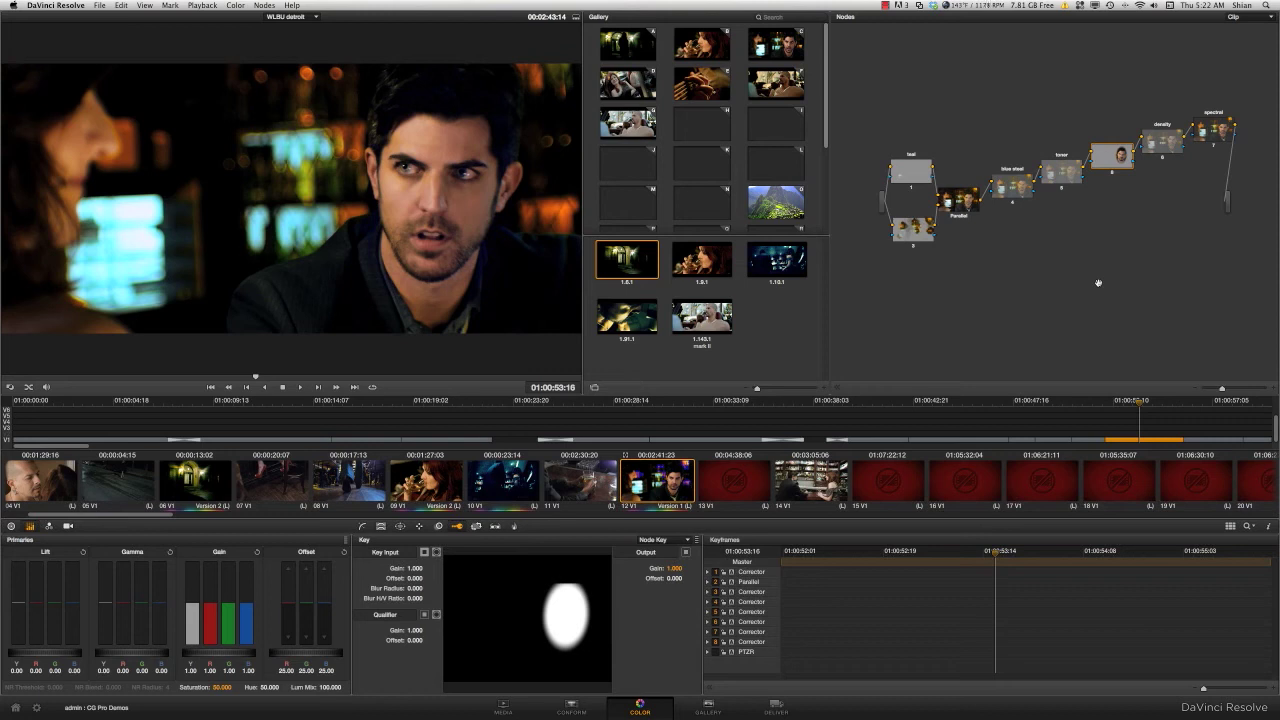
{"action": "key", "text": "super+b"}
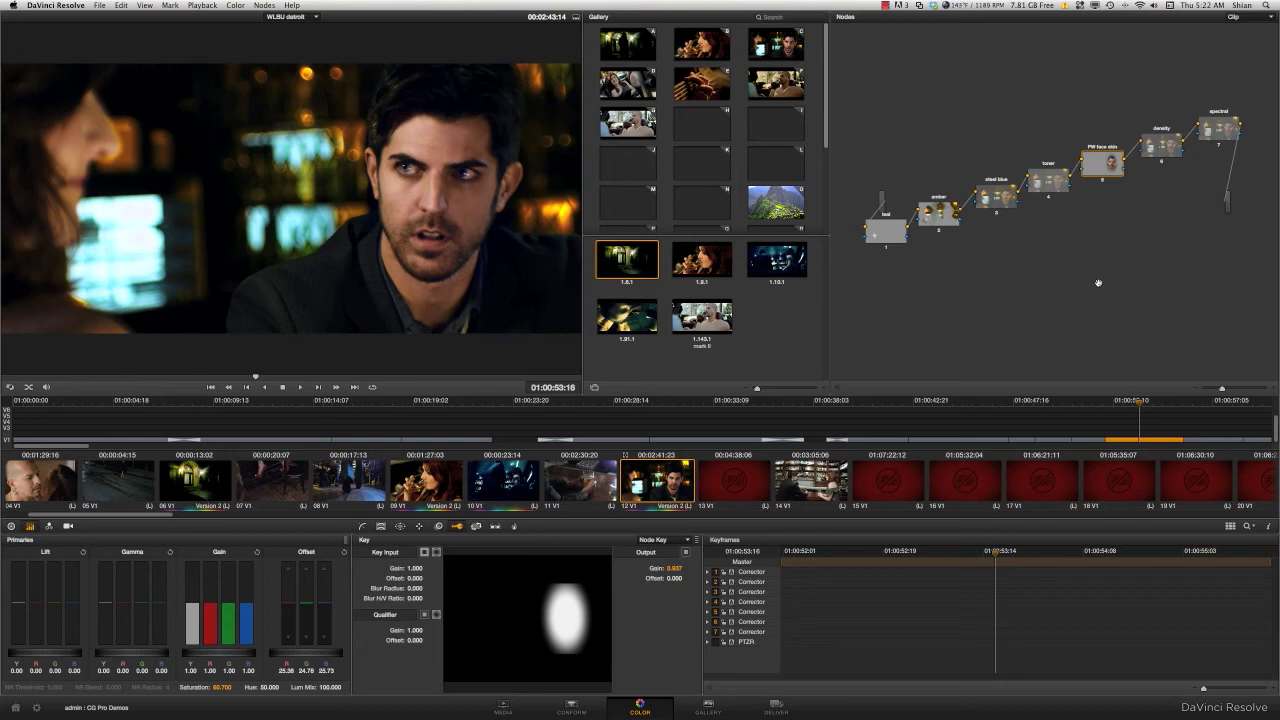
{"action": "key", "text": "super+b"}
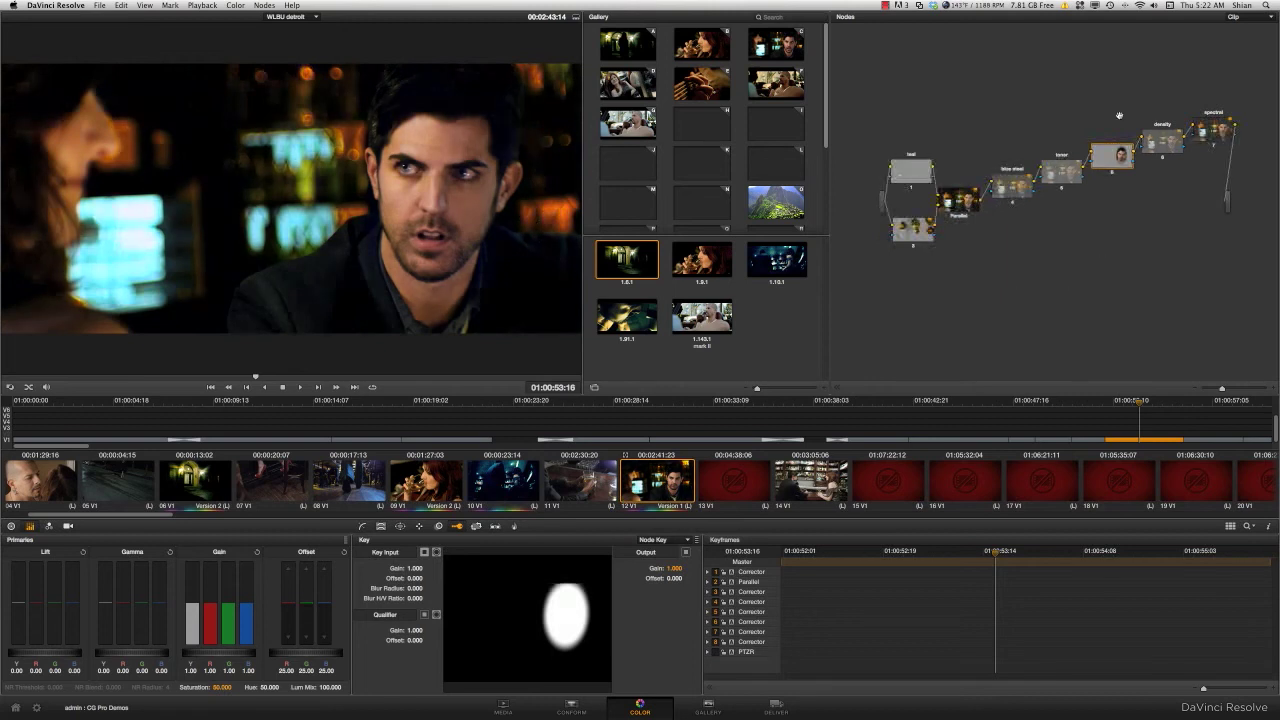
On the density node, add slight shadow and highlight adjustments to the luminance curve for more contrast.
{"action": "left_click", "coordinate": [1153, 146]}
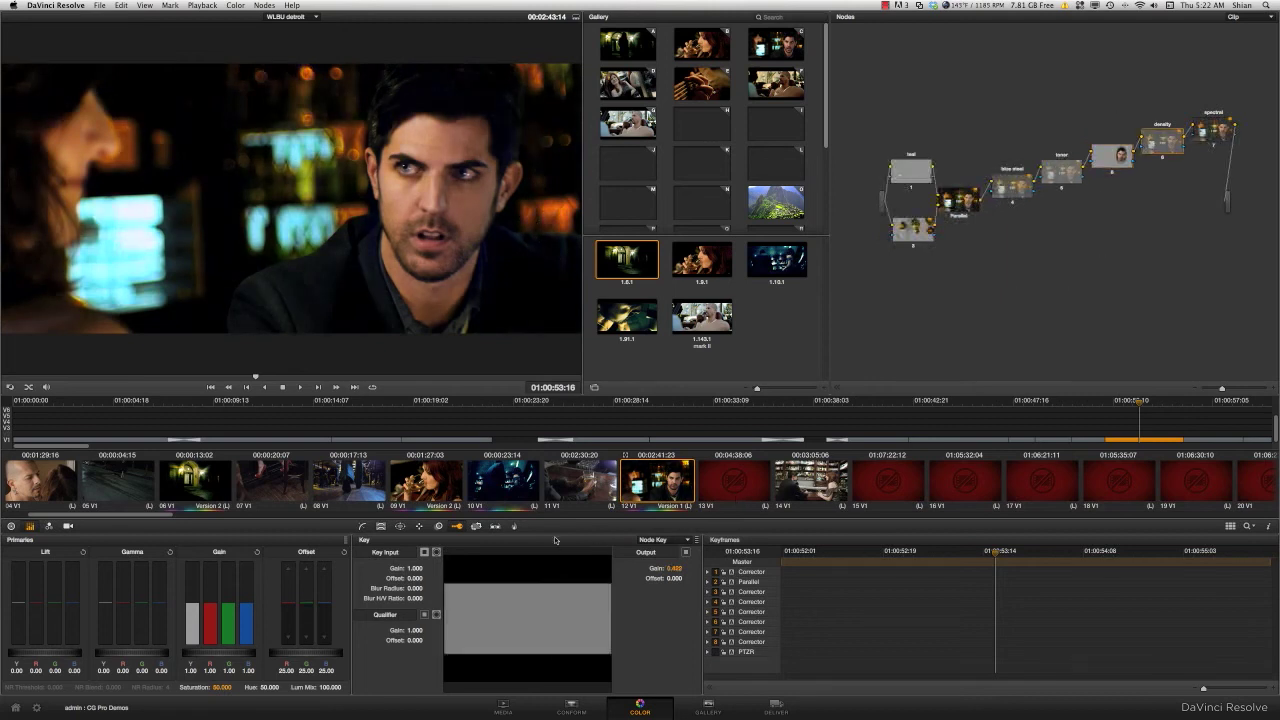
{"action": "left_click", "coordinate": [363, 526]}
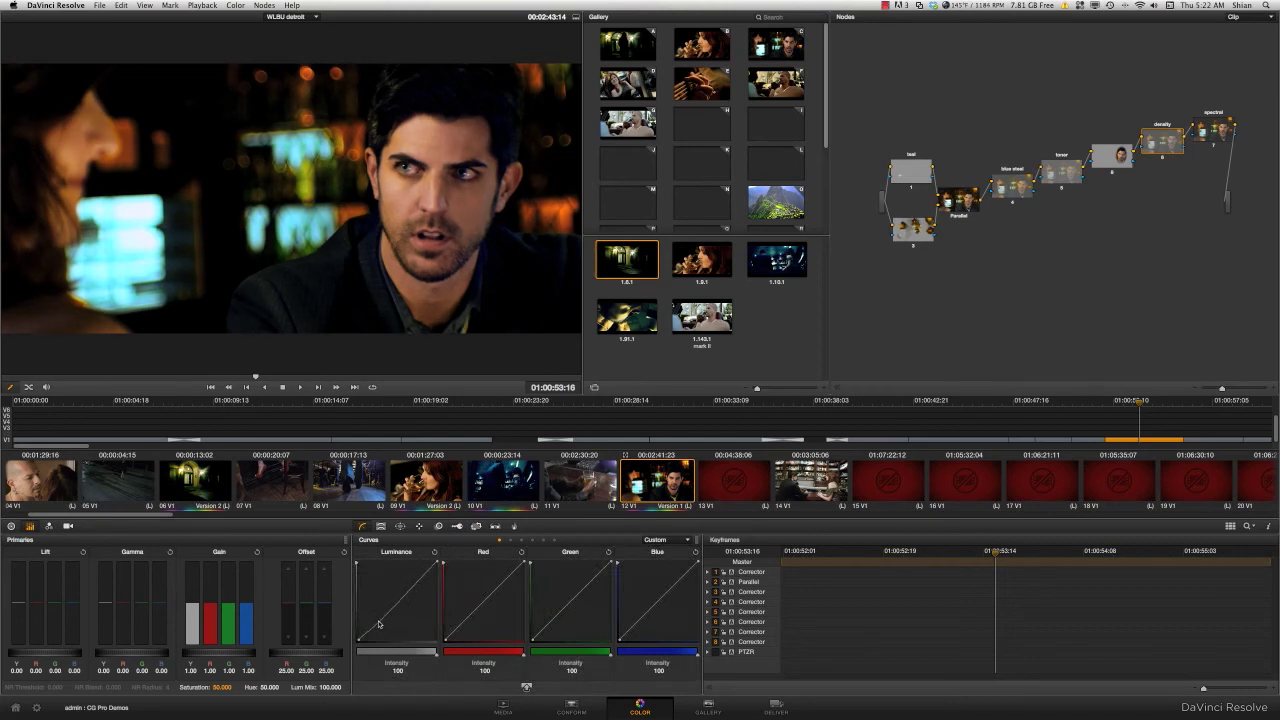
{"action": "left_click", "coordinate": [379, 622]}
{"action": "left_click_drag", "start_coordinate": [379, 622], "coordinate": [380, 624]}
{"action": "left_click_drag", "start_coordinate": [419, 579], "coordinate": [417, 577]}
Set the density node's key output gain to about 0.36 and reselect the face node.
{"action": "left_click", "coordinate": [457, 526]}
{"action": "left_click_drag", "start_coordinate": [669, 573], "coordinate": [687, 570]}
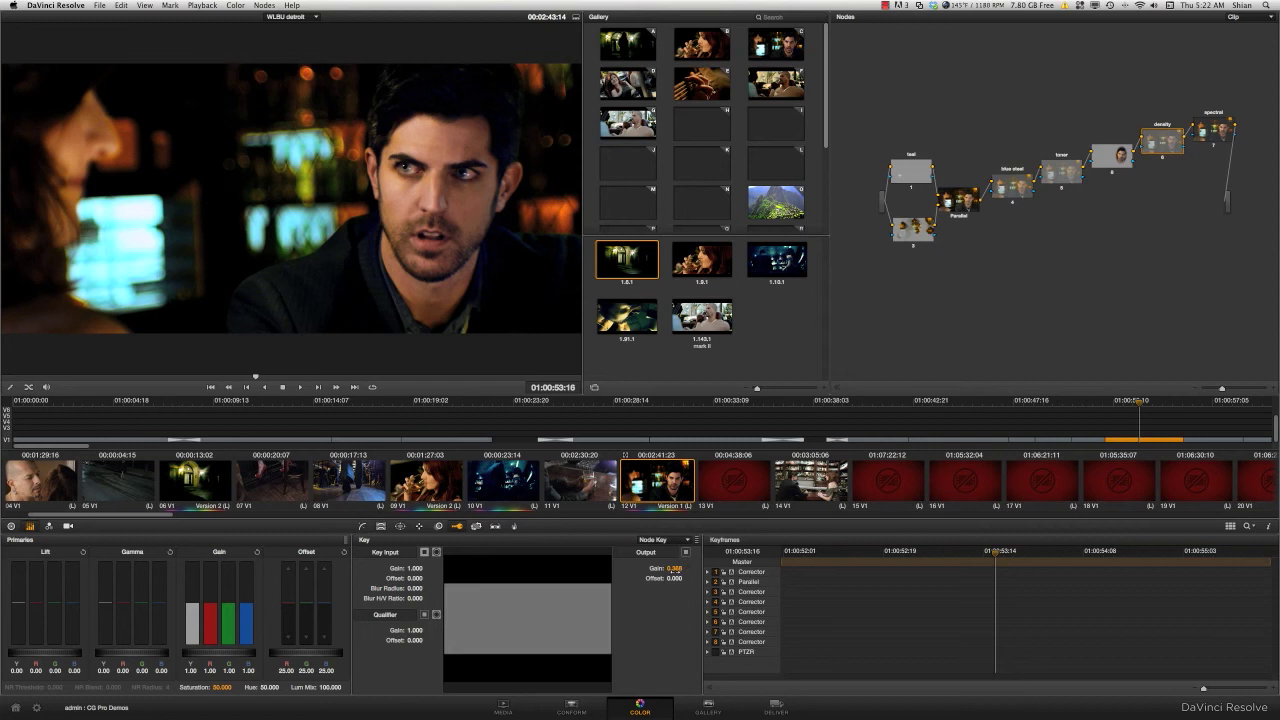
{"action": "left_click", "coordinate": [1112, 155]}
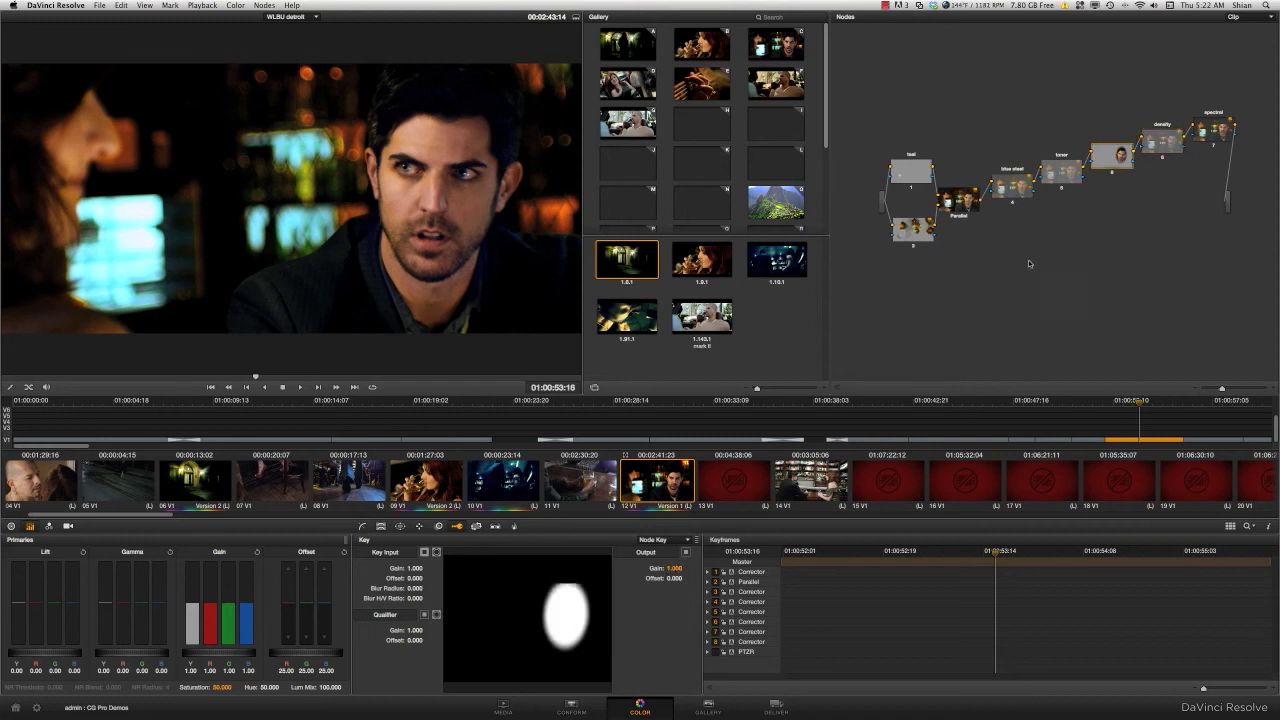
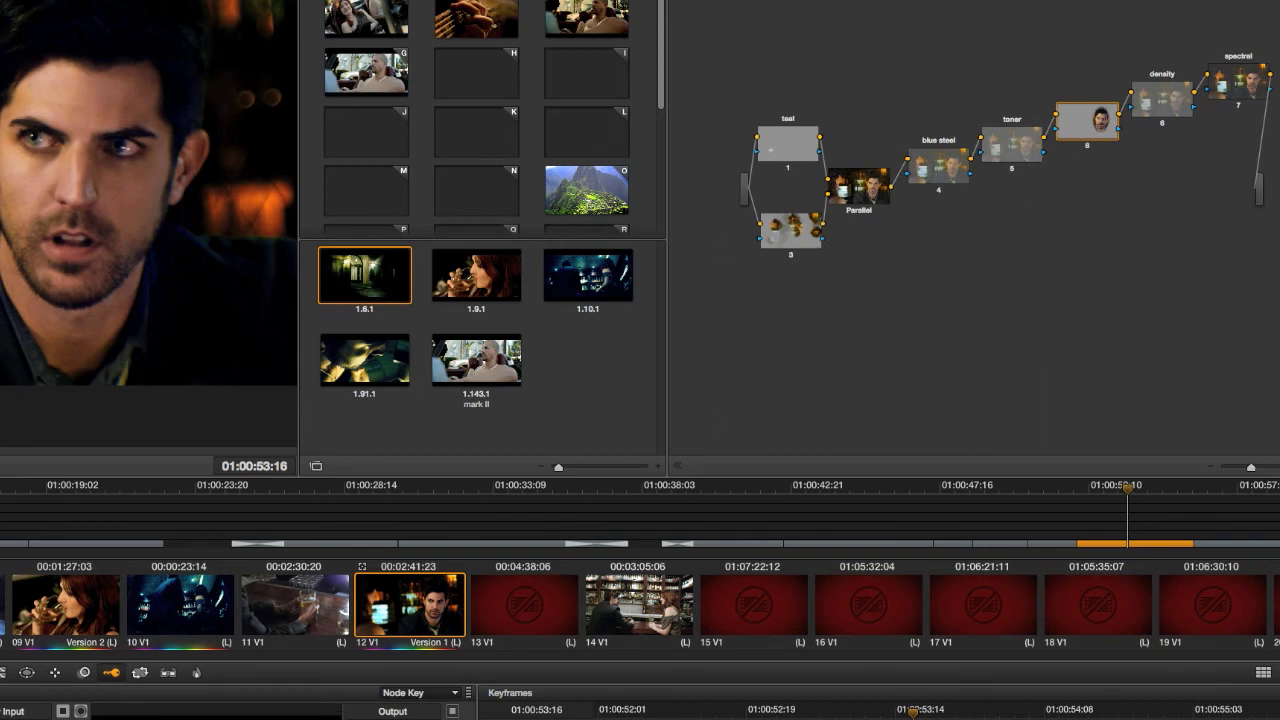
Generate a 3D LUT from clip 12's full grade and save it as demo in the CUSTOM LUTs folder.
{"action": "right_click", "coordinate": [460, 600]}
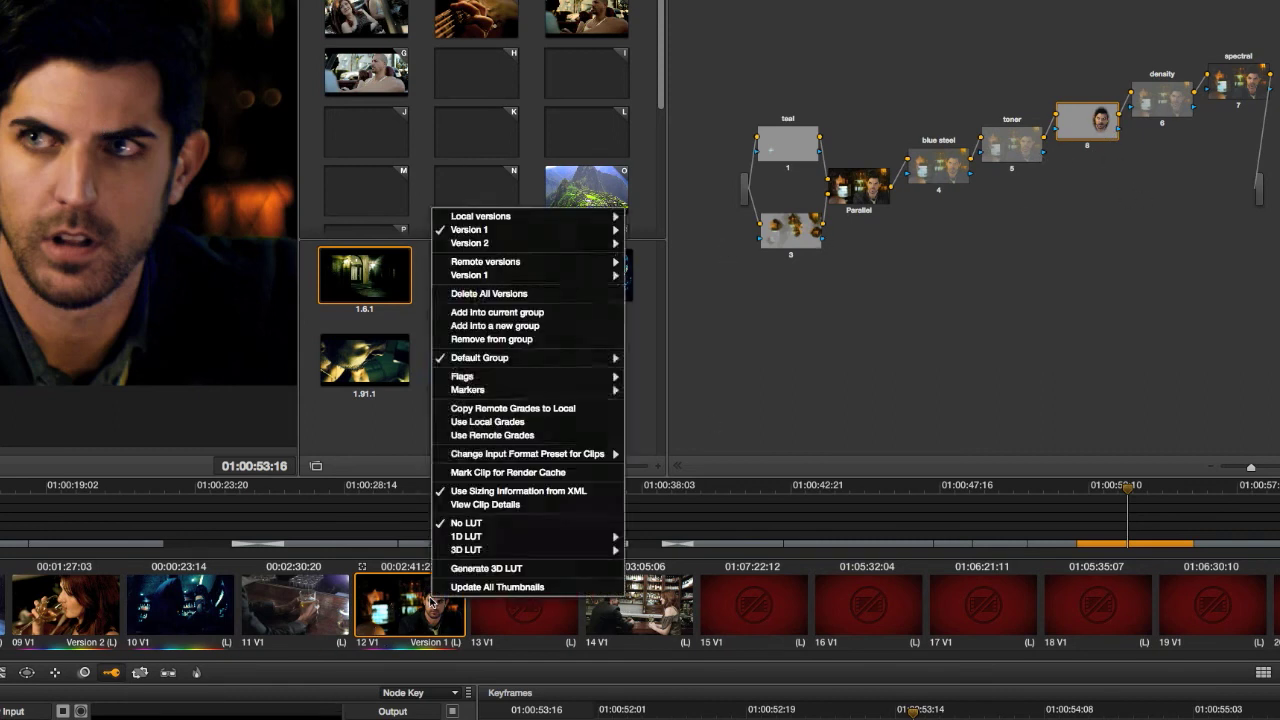
{"action": "left_click", "coordinate": [498, 569]}
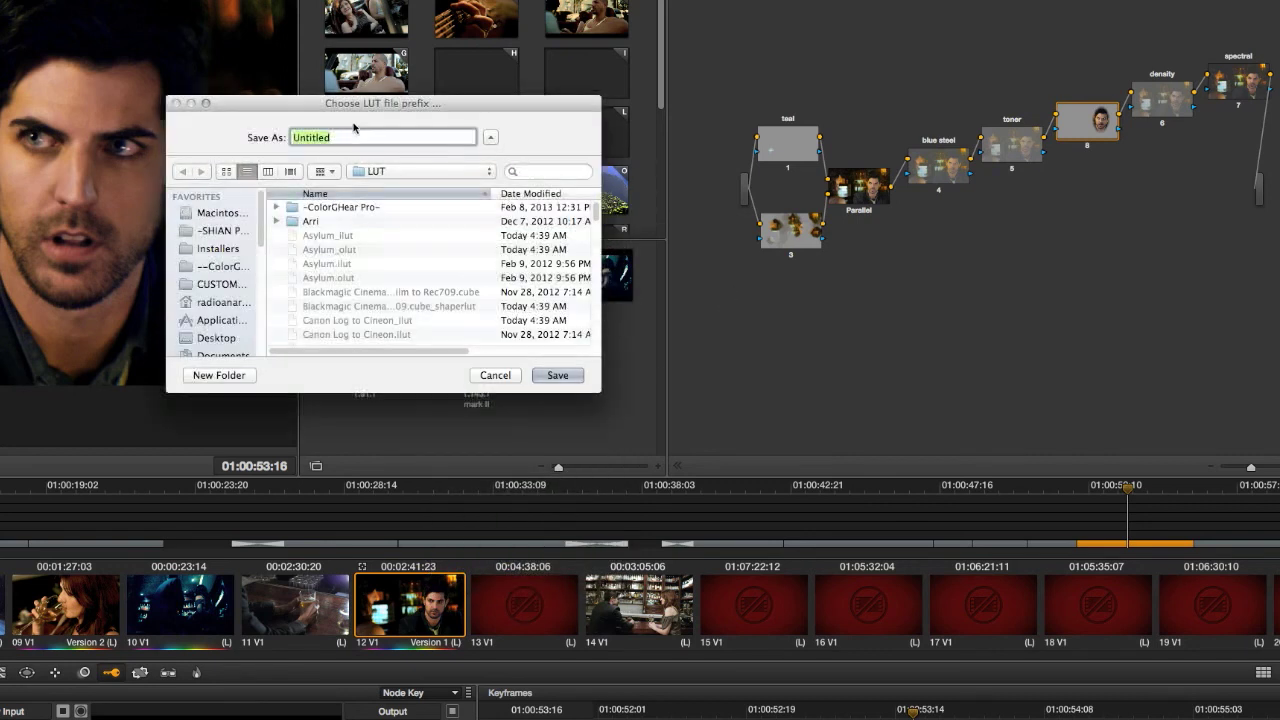
{"action": "left_click", "coordinate": [228, 284]}
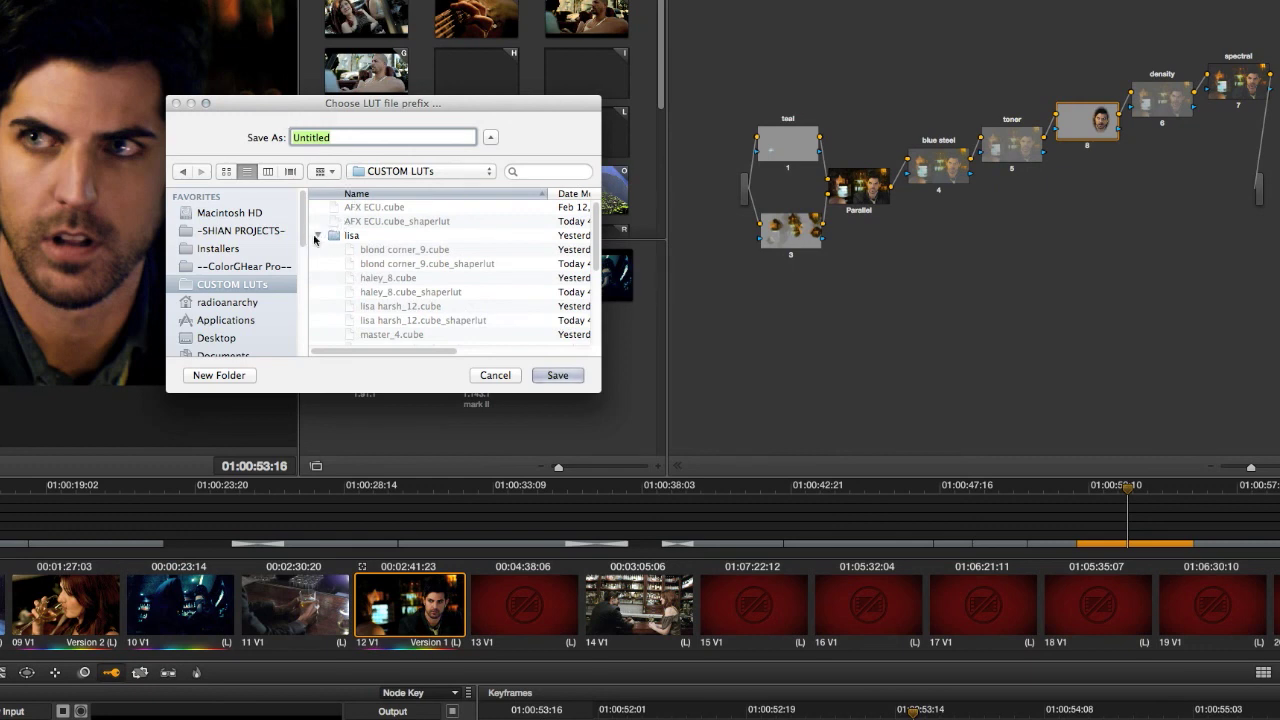
{"action": "left_click", "coordinate": [316, 236]}
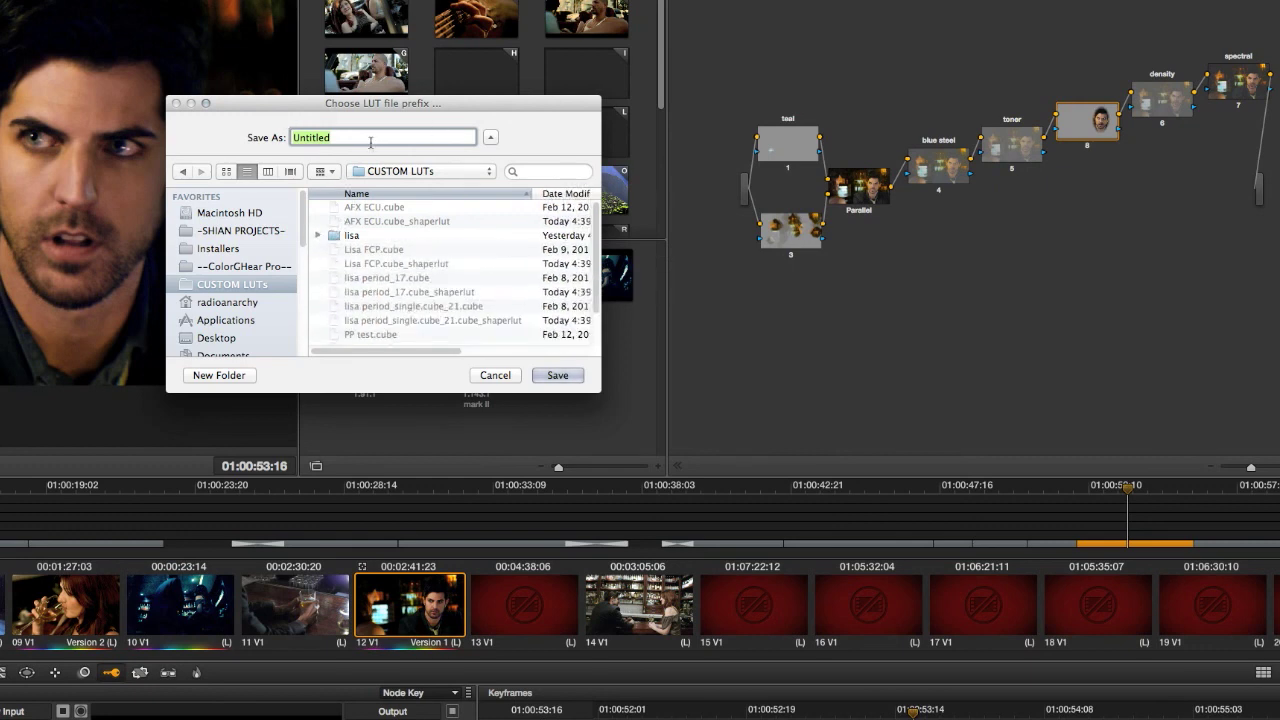
{"action": "type", "text": "demo"}
{"action": "left_click", "coordinate": [560, 375]}
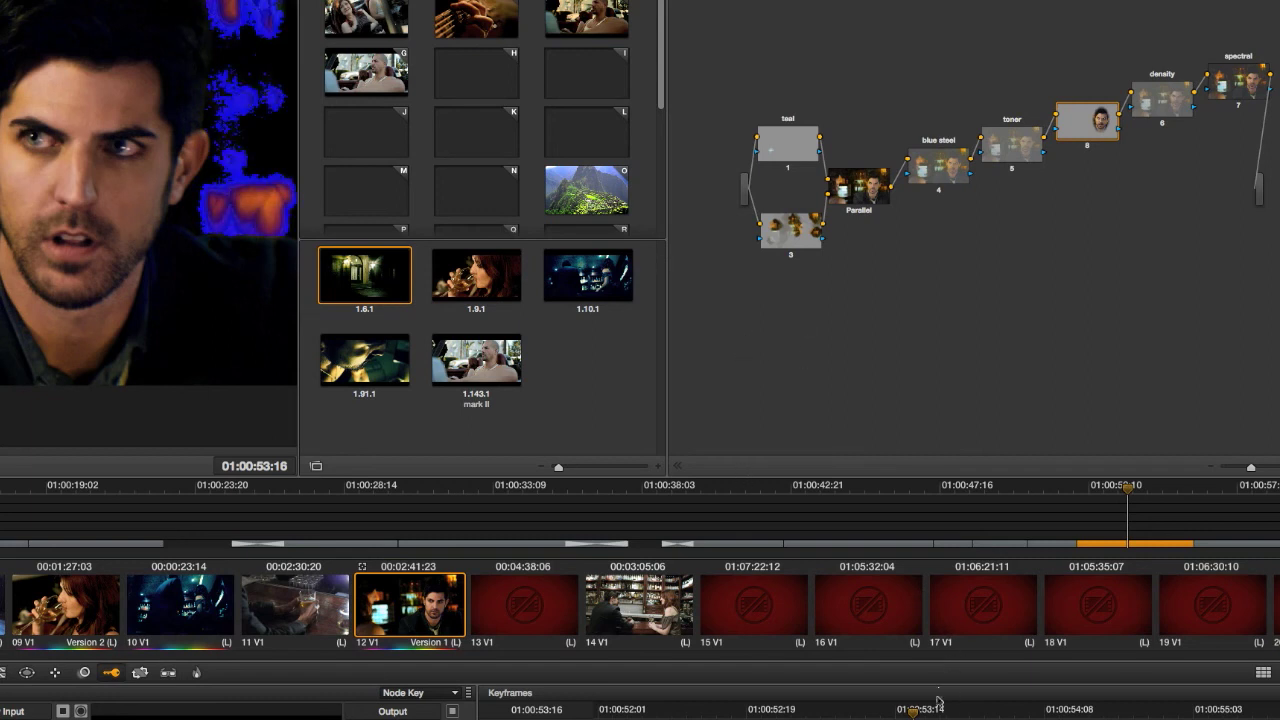
At 01:00:53:19, disable every corrector in the node graph except the face node.
{"action": "left_click_drag", "start_coordinate": [914, 710], "coordinate": [938, 711]}
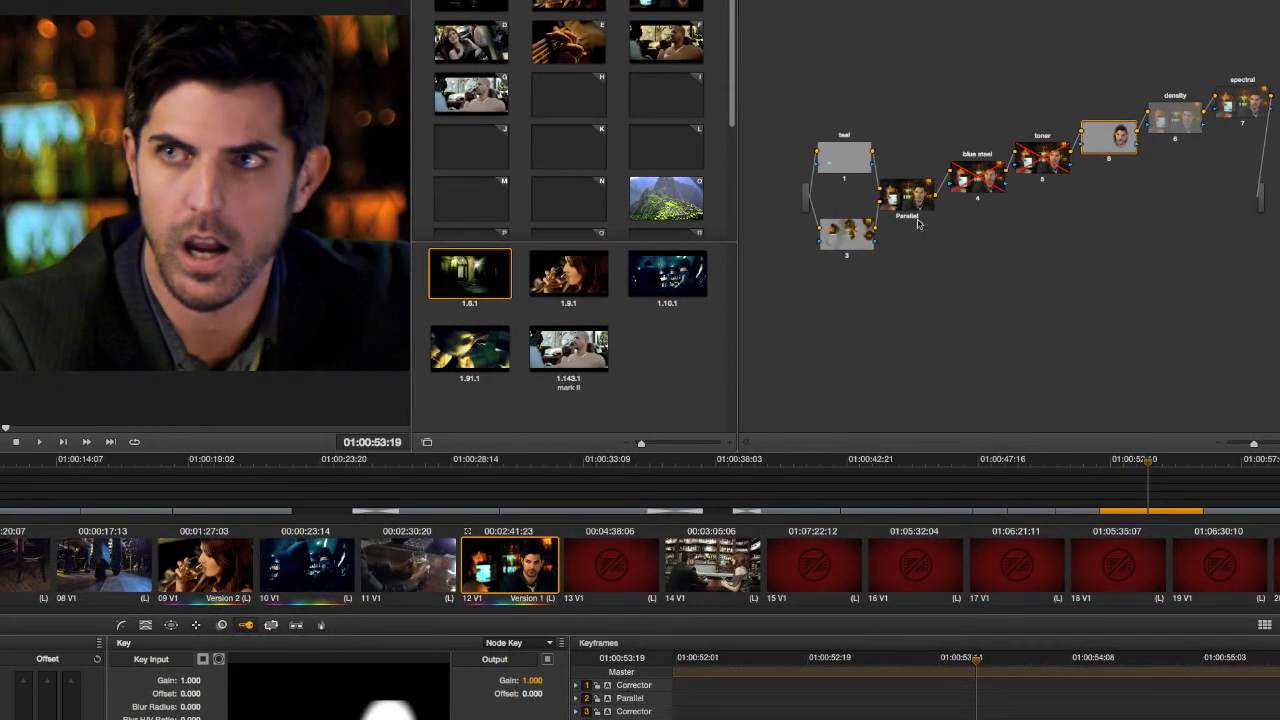
{"action": "left_click", "coordinate": [847, 256]}
{"action": "left_click", "coordinate": [844, 182]}
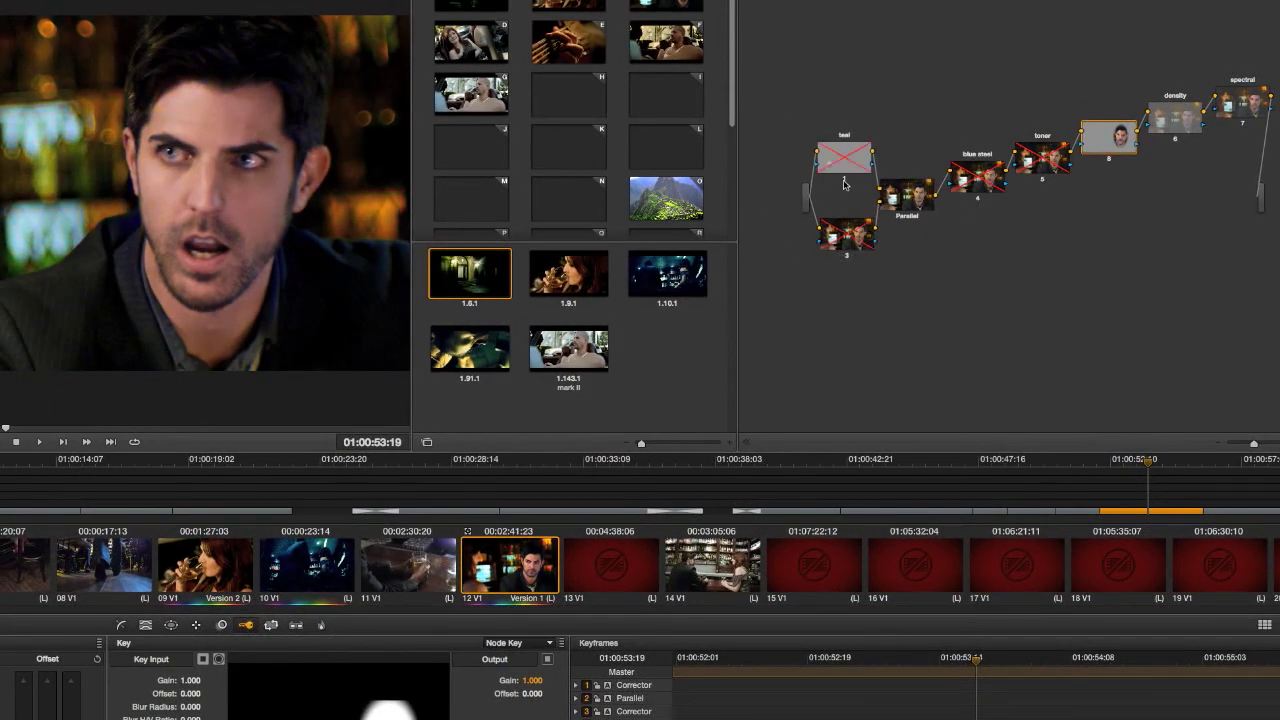
{"action": "left_click", "coordinate": [1178, 142]}
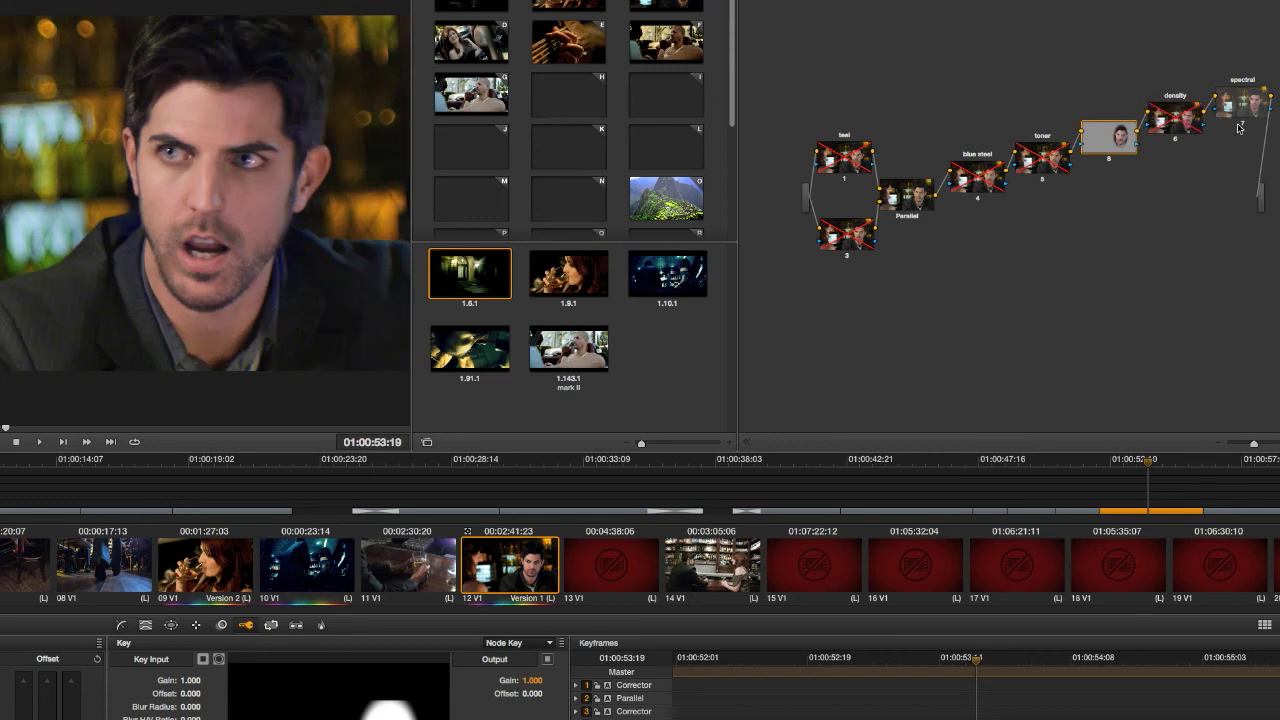
{"action": "left_click", "coordinate": [1240, 125]}
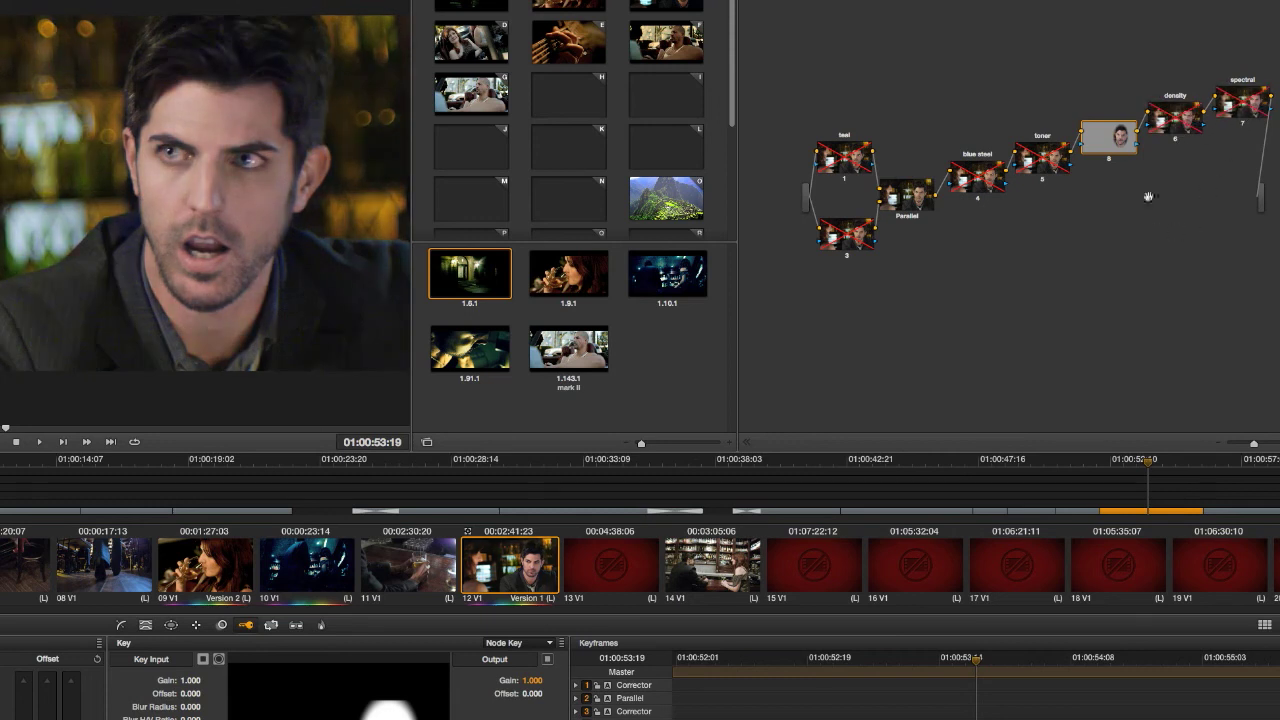
Generate a 3D LUT from clip 12 with only the face node active and save it as face PW in CUSTOM LUTs.
{"action": "right_click", "coordinate": [498, 565]}
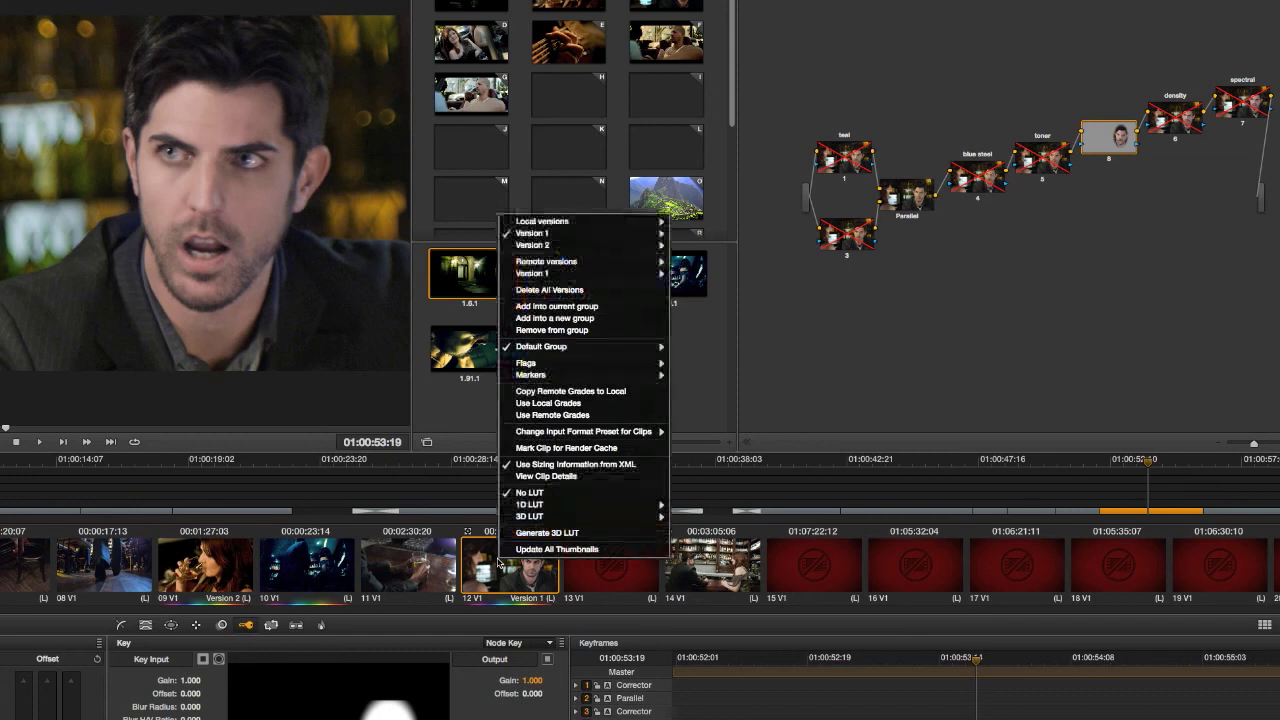
{"action": "left_click", "coordinate": [621, 537]}
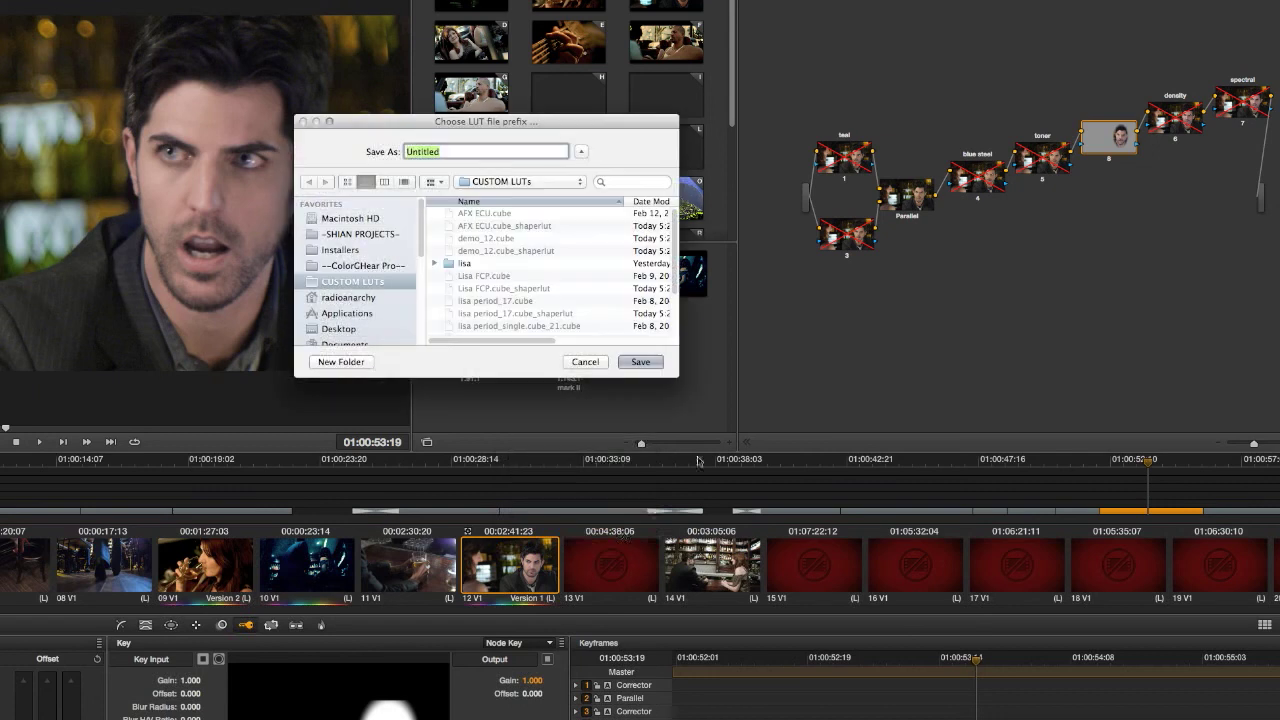
{"action": "type", "text": "face PW"}
{"action": "left_click", "coordinate": [660, 362]}
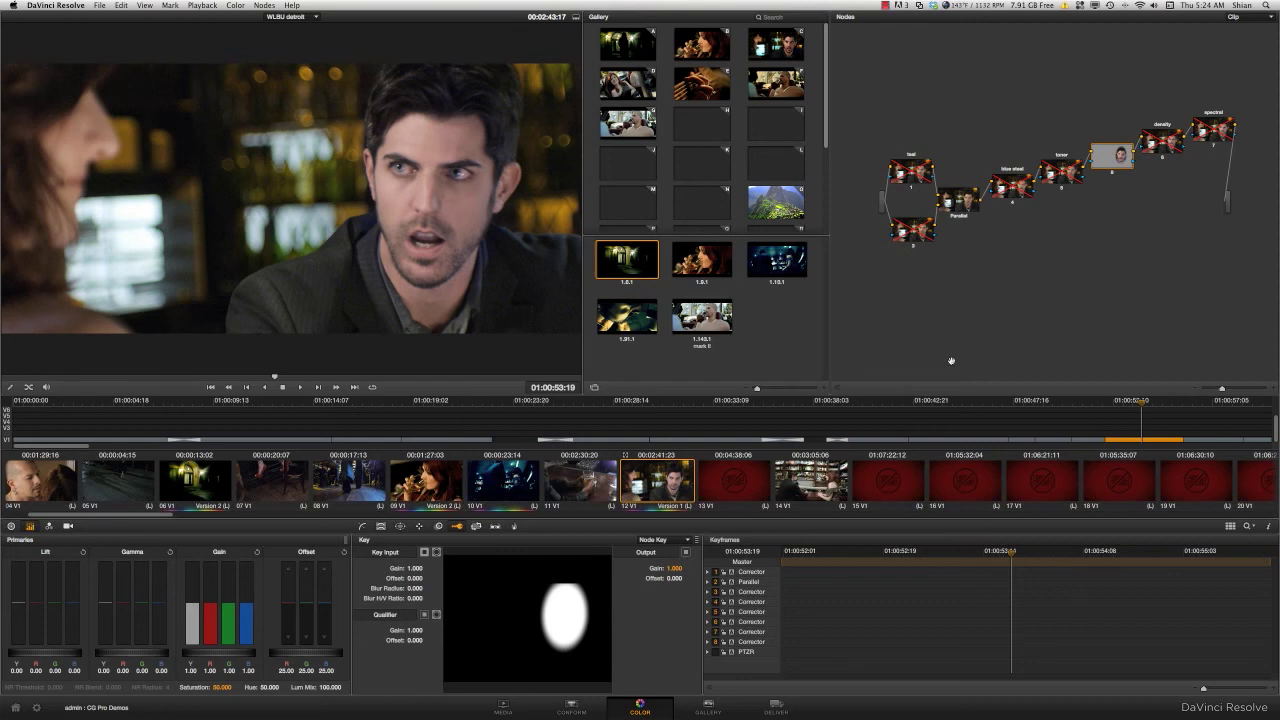
Switch the clip to Version 2 and compare the shot with the steel blue and toner nodes disabled and enabled.
{"action": "key", "text": "super+n"}
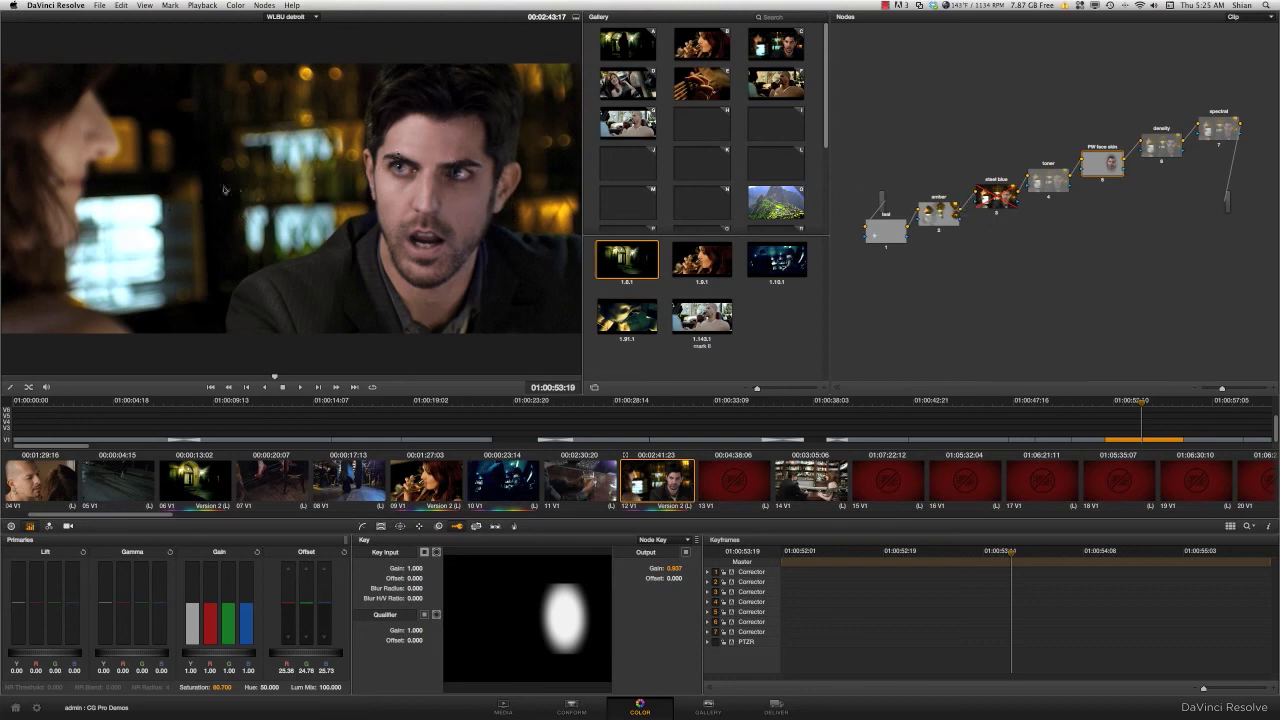
{"action": "left_click", "coordinate": [996, 213]}
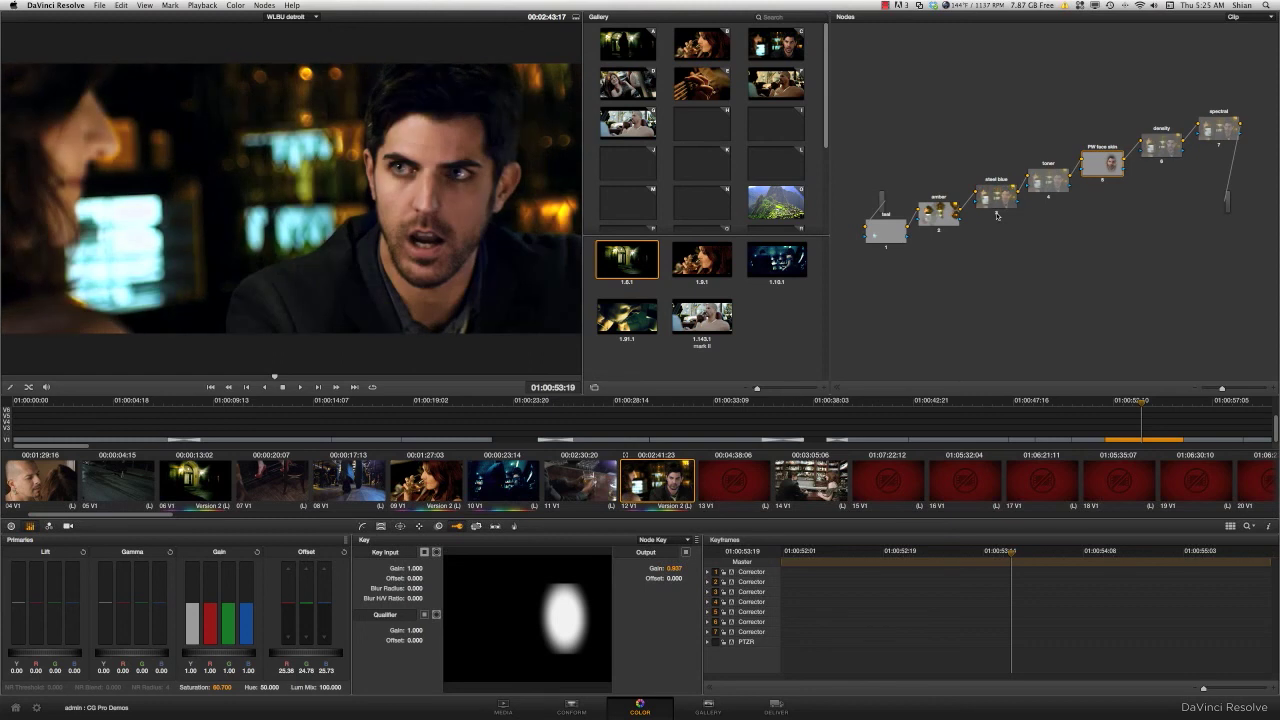
{"action": "left_click", "coordinate": [1048, 201]}
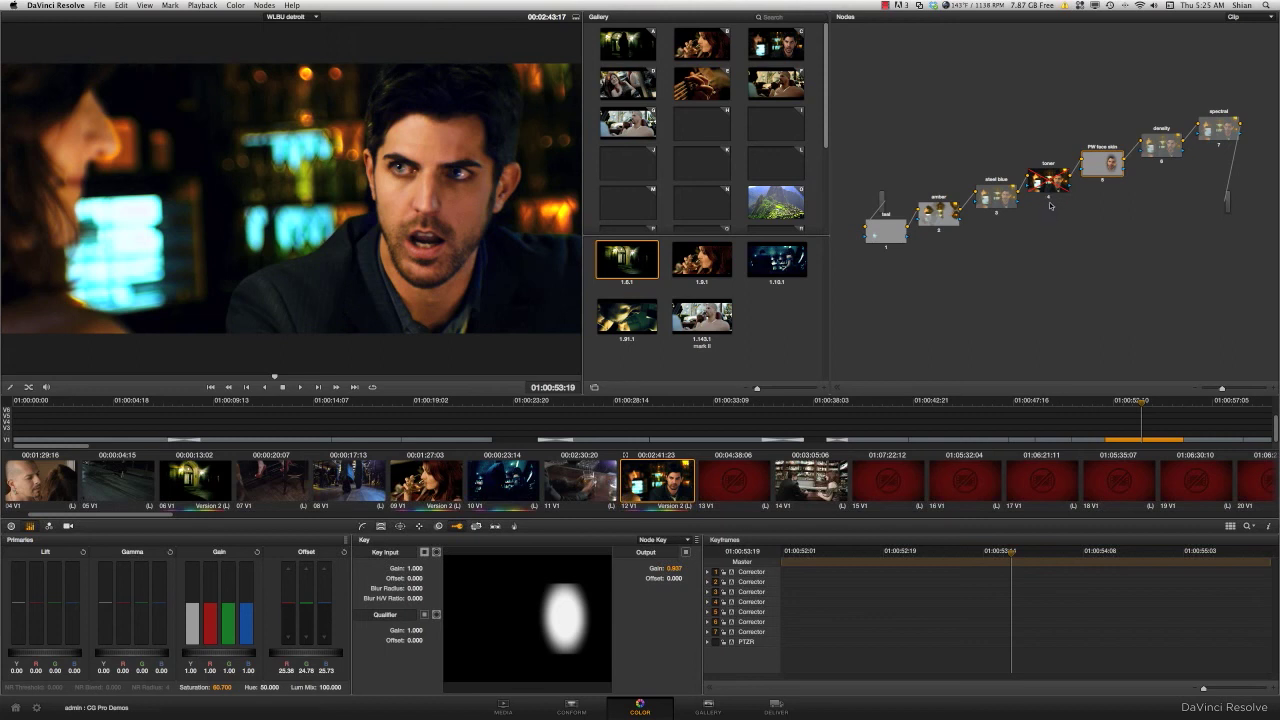
{"action": "left_click", "coordinate": [1048, 197]}
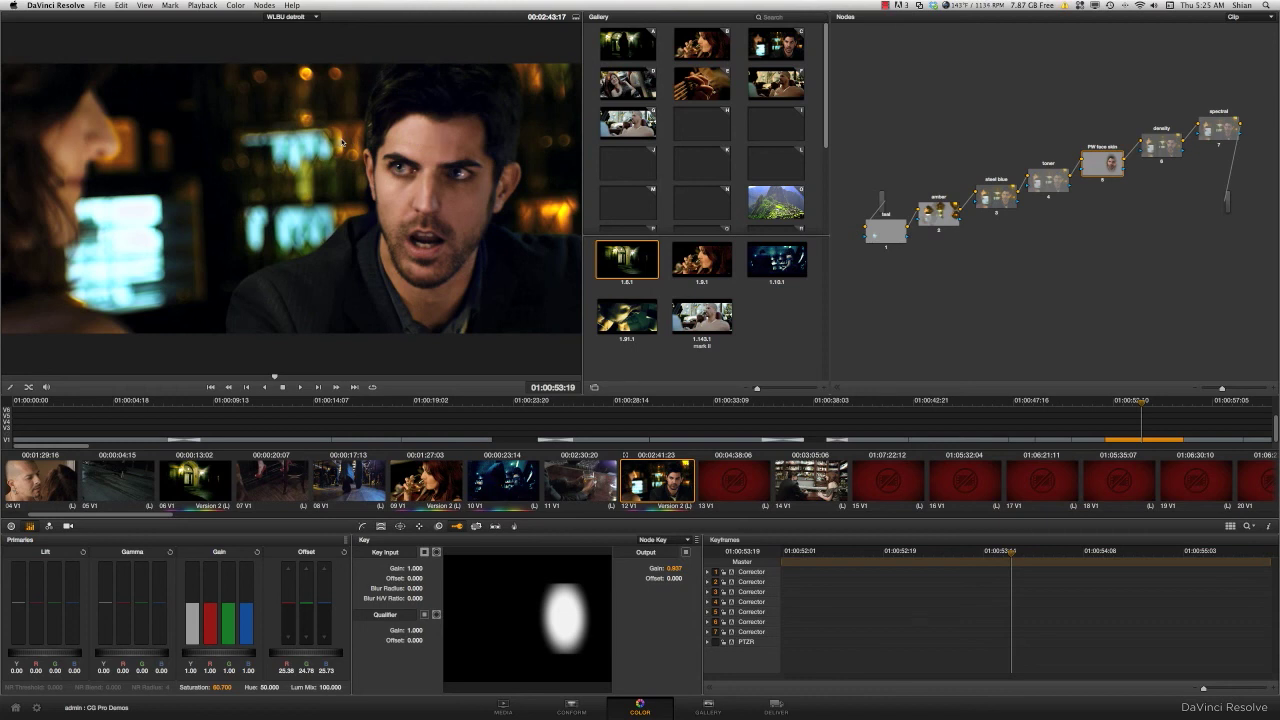
{"action": "left_click", "coordinate": [1049, 199]}
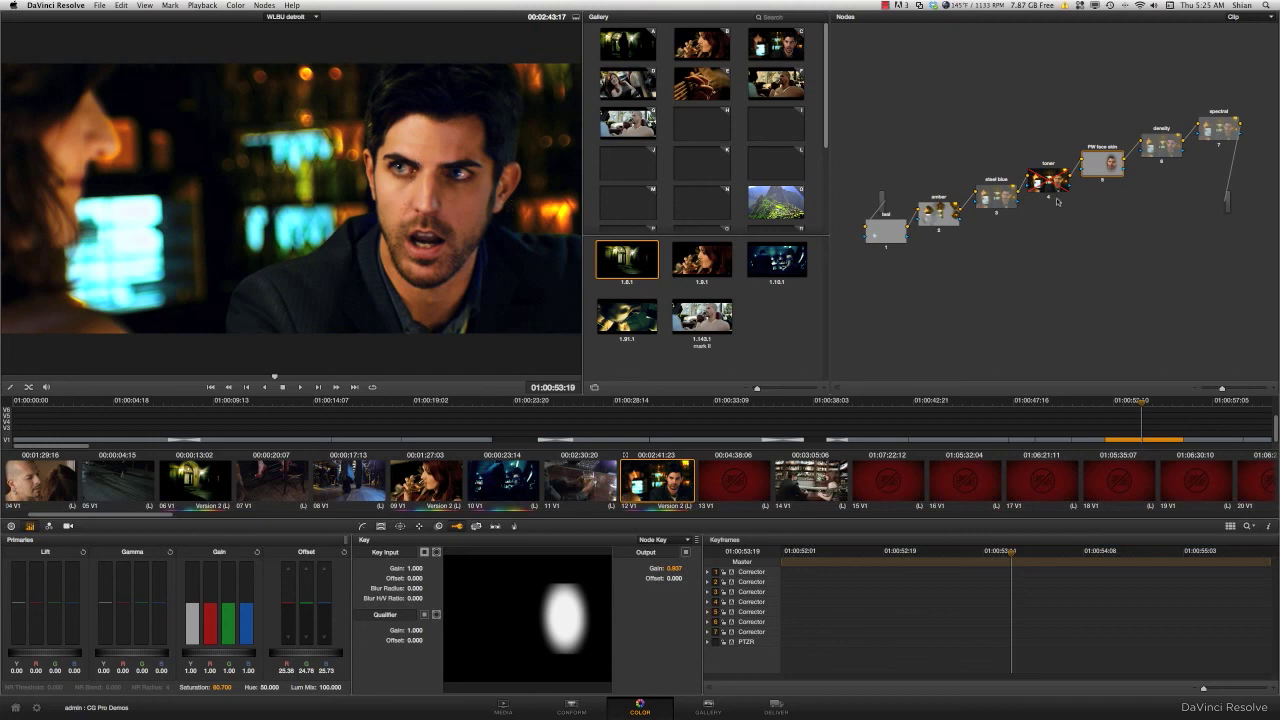
{"action": "left_click", "coordinate": [1049, 199]}
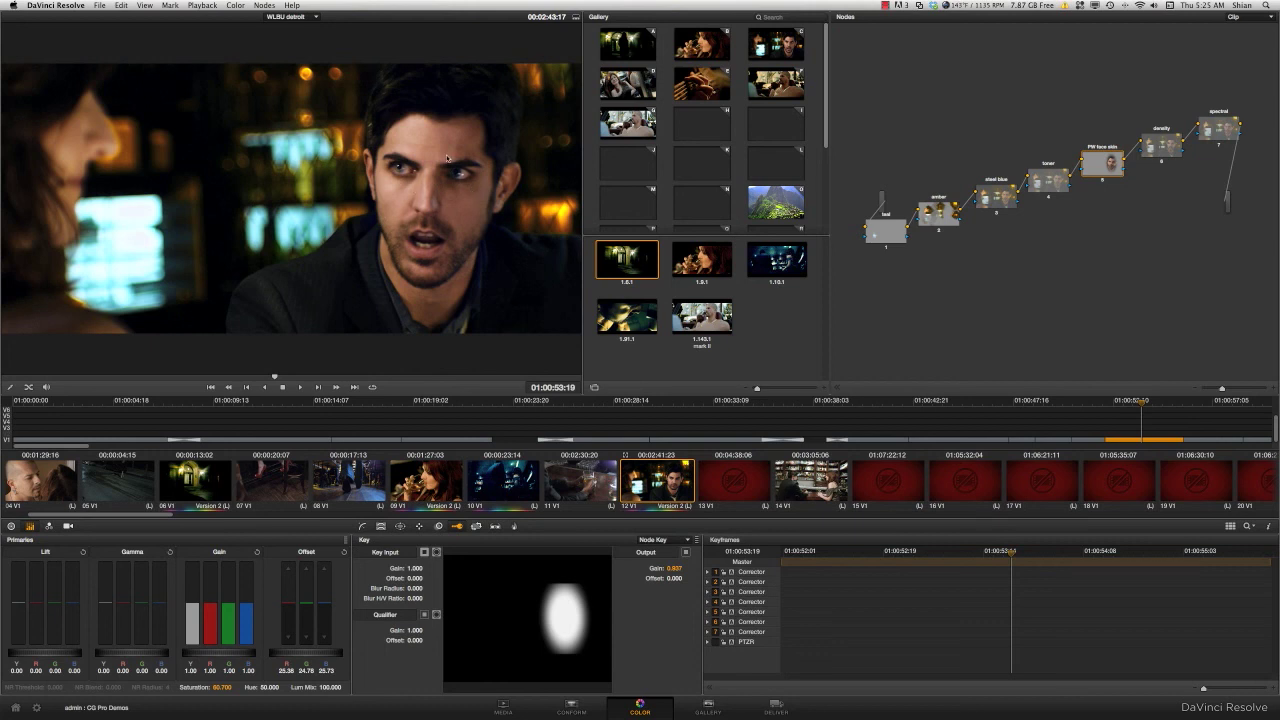
Compare the shot with the PW face skin and density nodes disabled and enabled, and check the density and spectral nodes' key output.
{"action": "left_click", "coordinate": [1105, 182]}
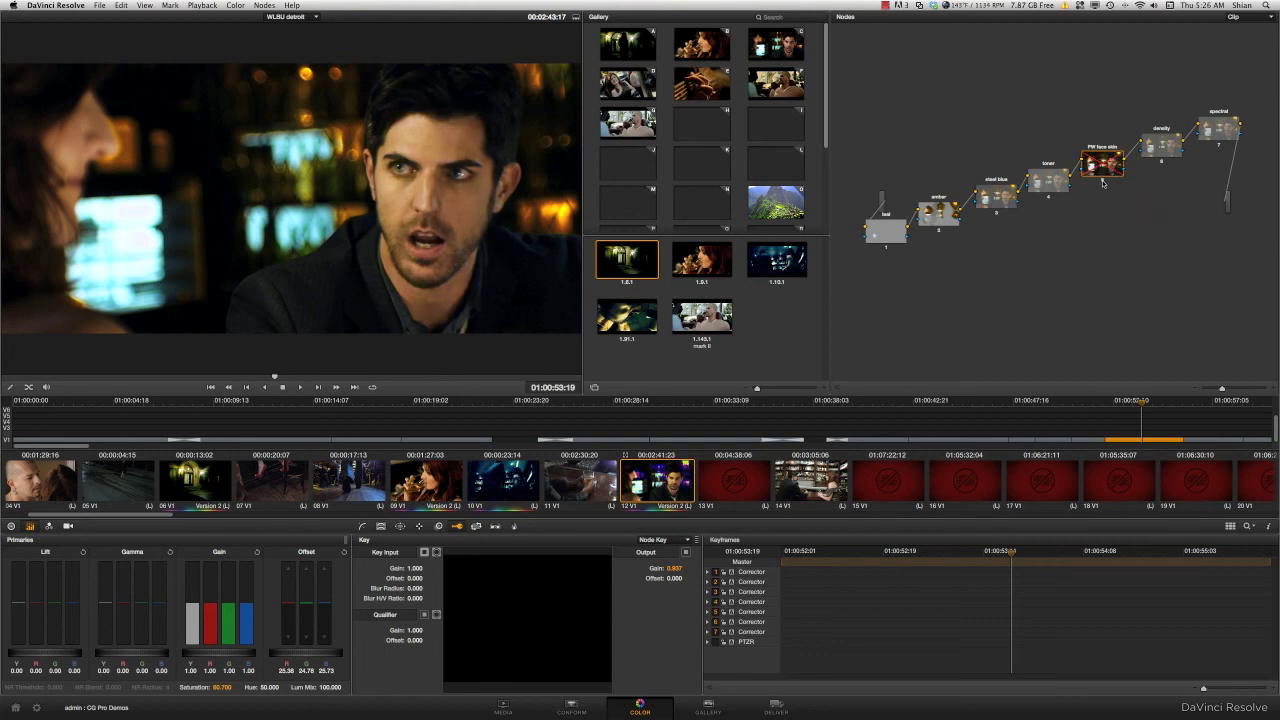
{"action": "left_click", "coordinate": [1105, 182]}
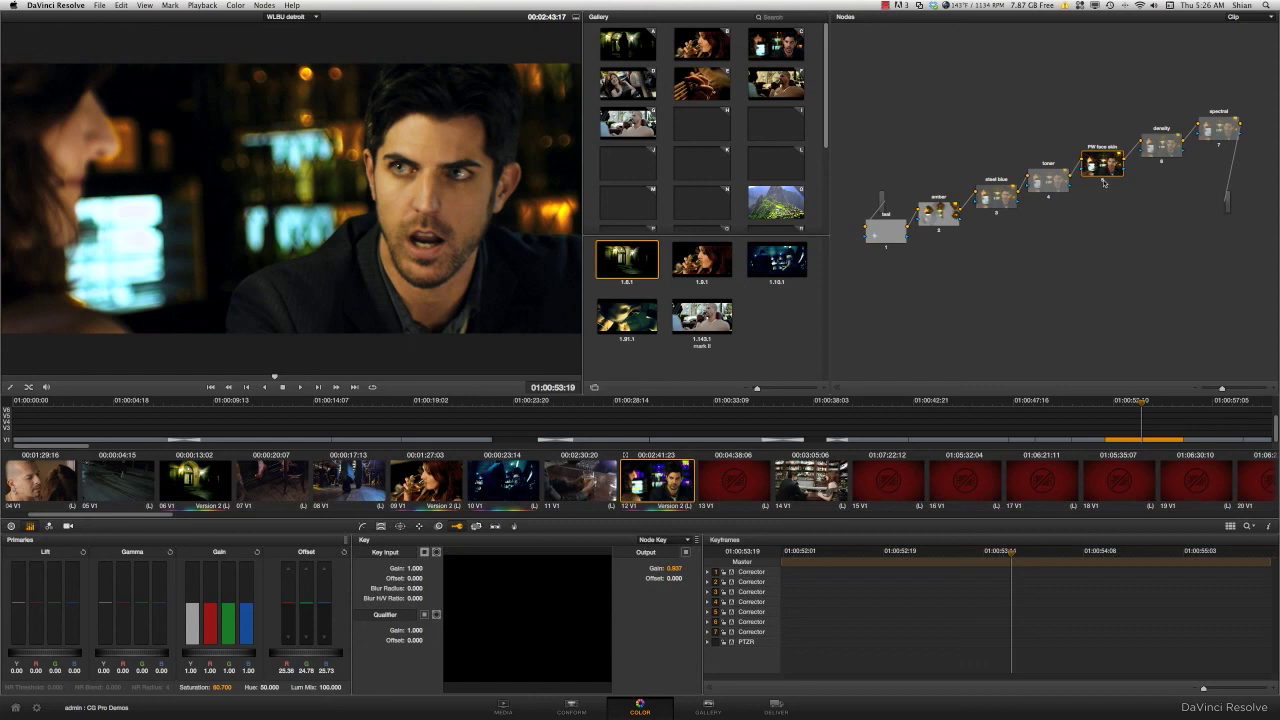
{"action": "left_click", "coordinate": [1160, 150]}
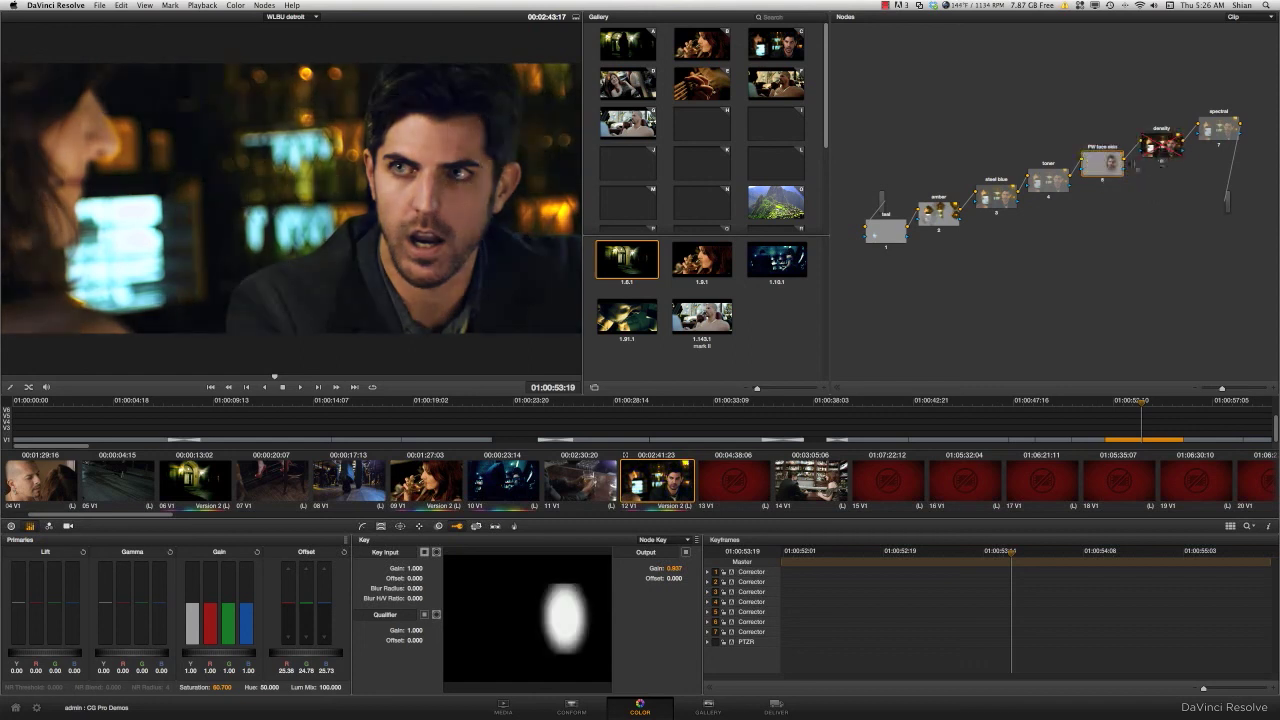
{"action": "key", "text": "ctrl+d"}
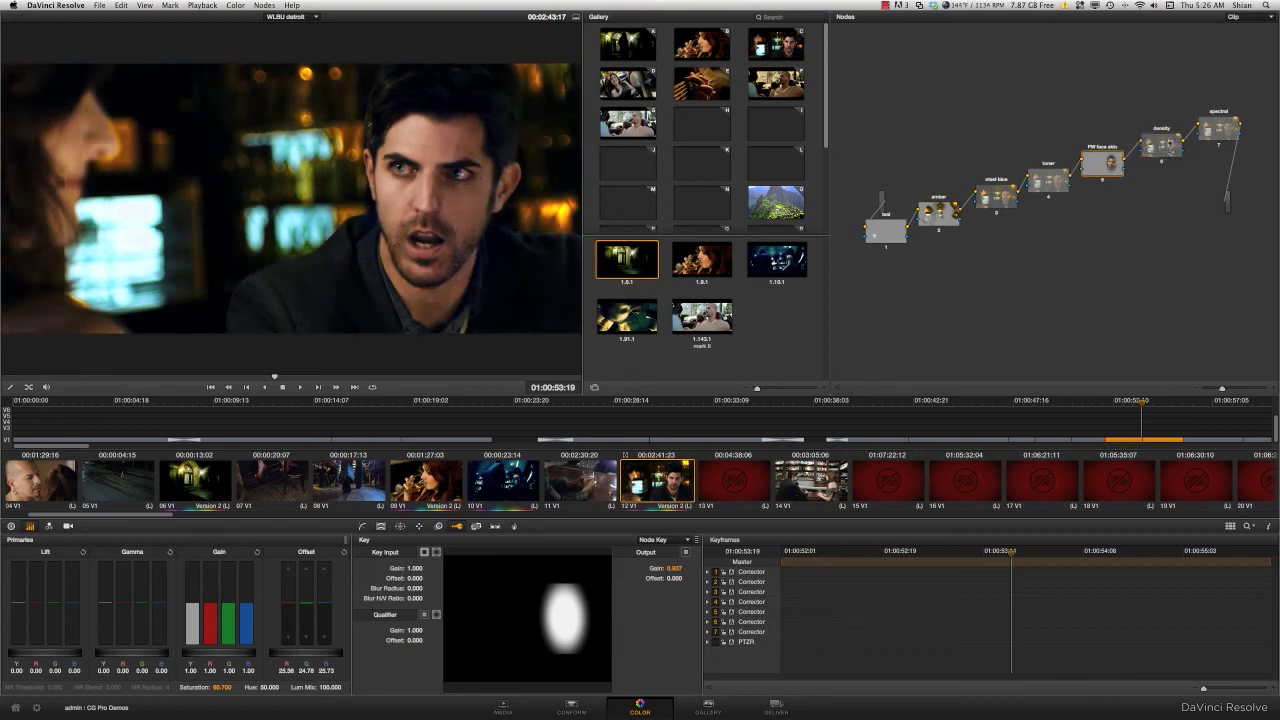
{"action": "left_click", "coordinate": [1160, 148]}
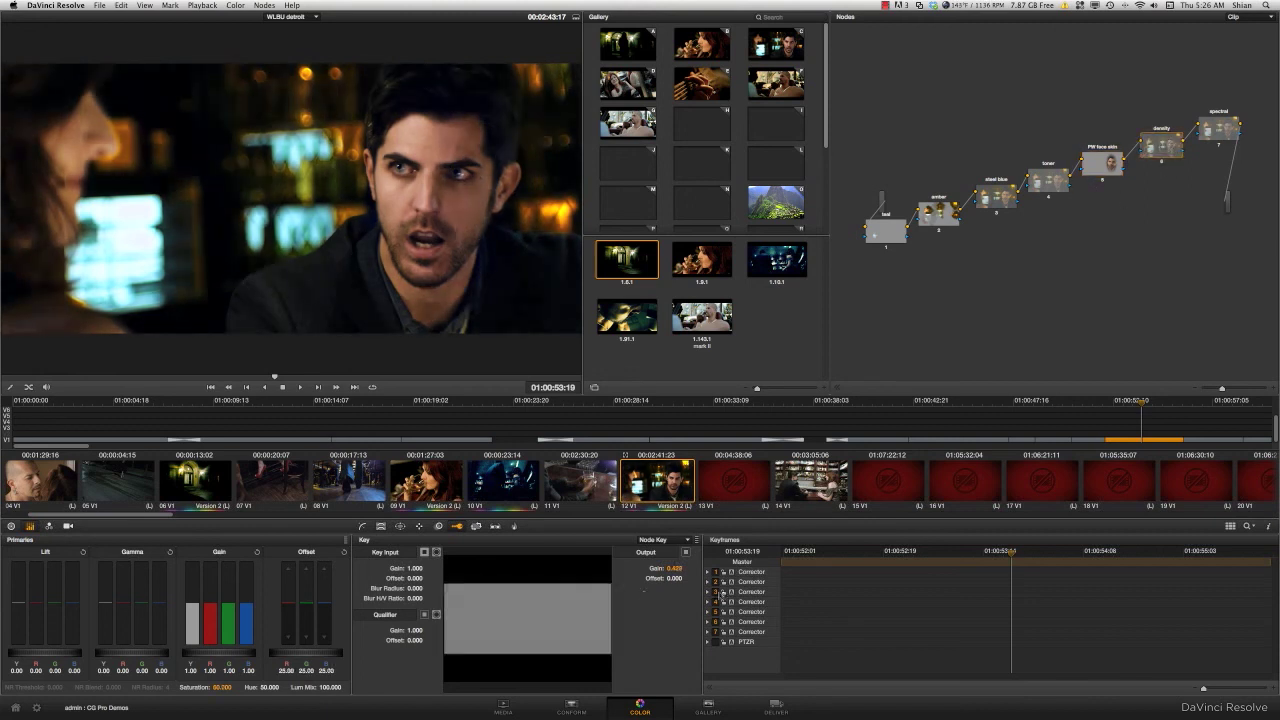
{"action": "left_click", "coordinate": [1211, 131]}
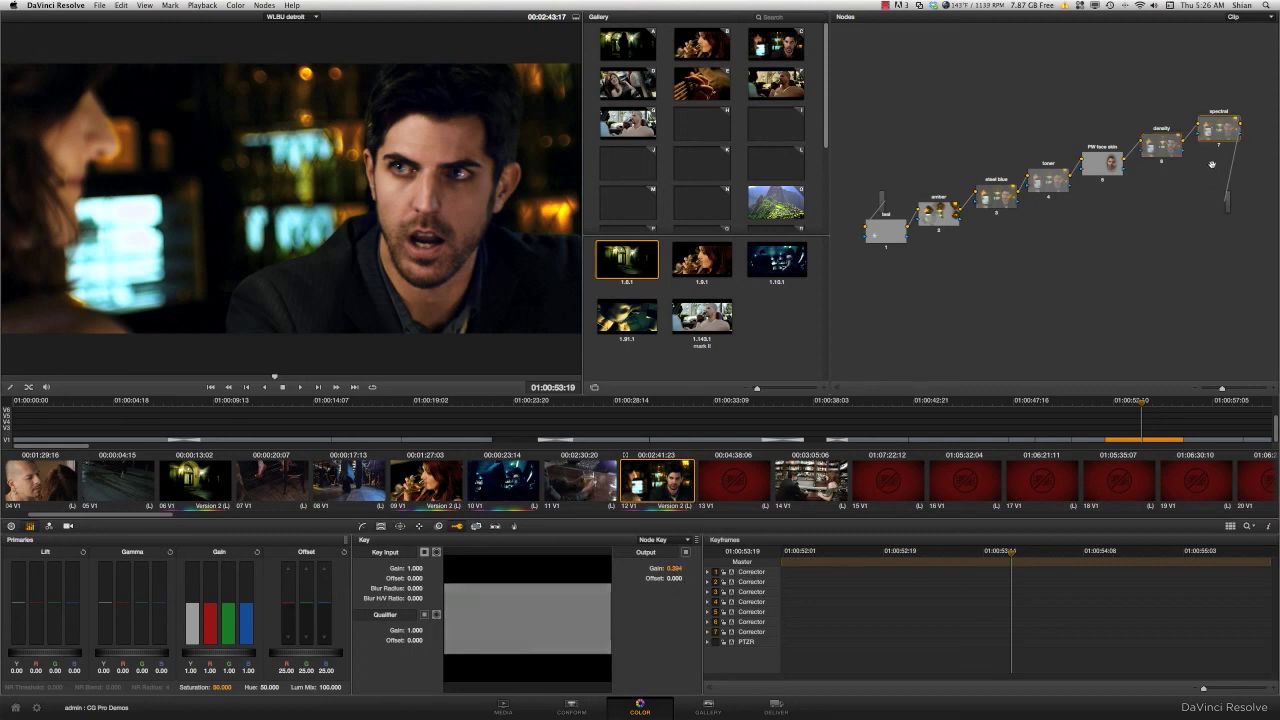
Disable the spectral node and add a serial node after it, with the Hue Vs Sat curve on display.
{"action": "left_click", "coordinate": [1219, 147]}
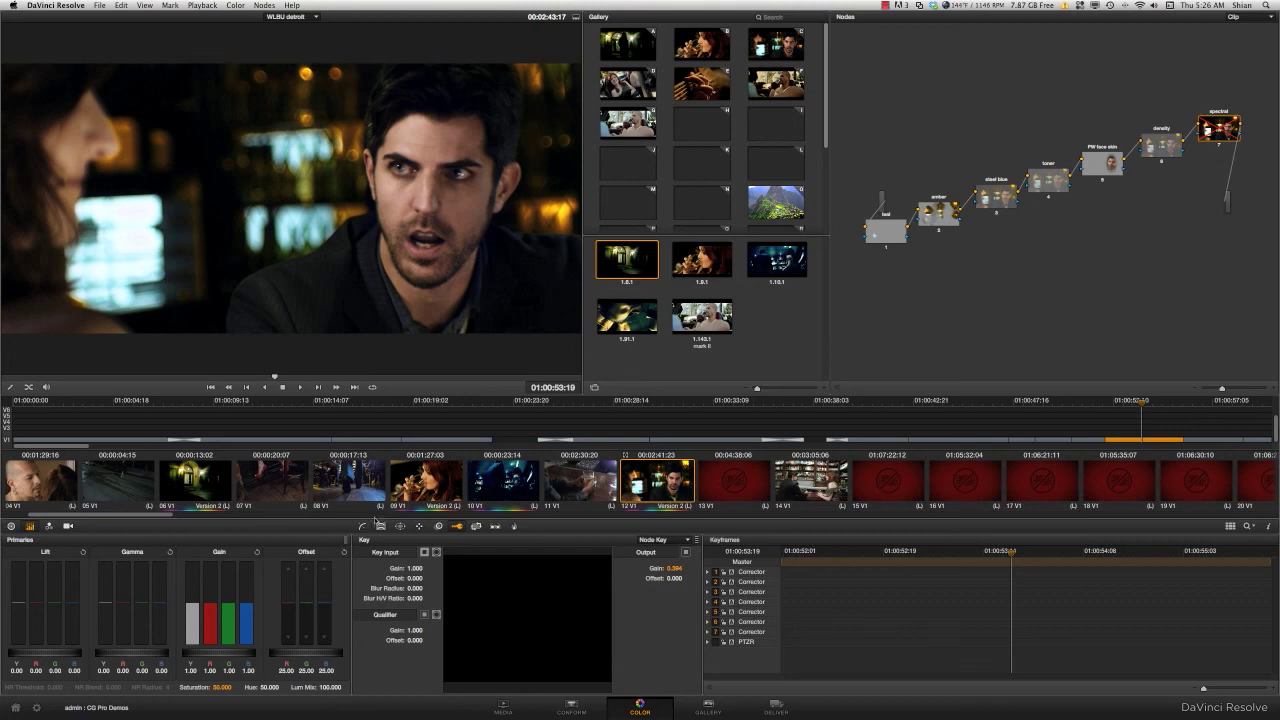
{"action": "left_click", "coordinate": [365, 526]}
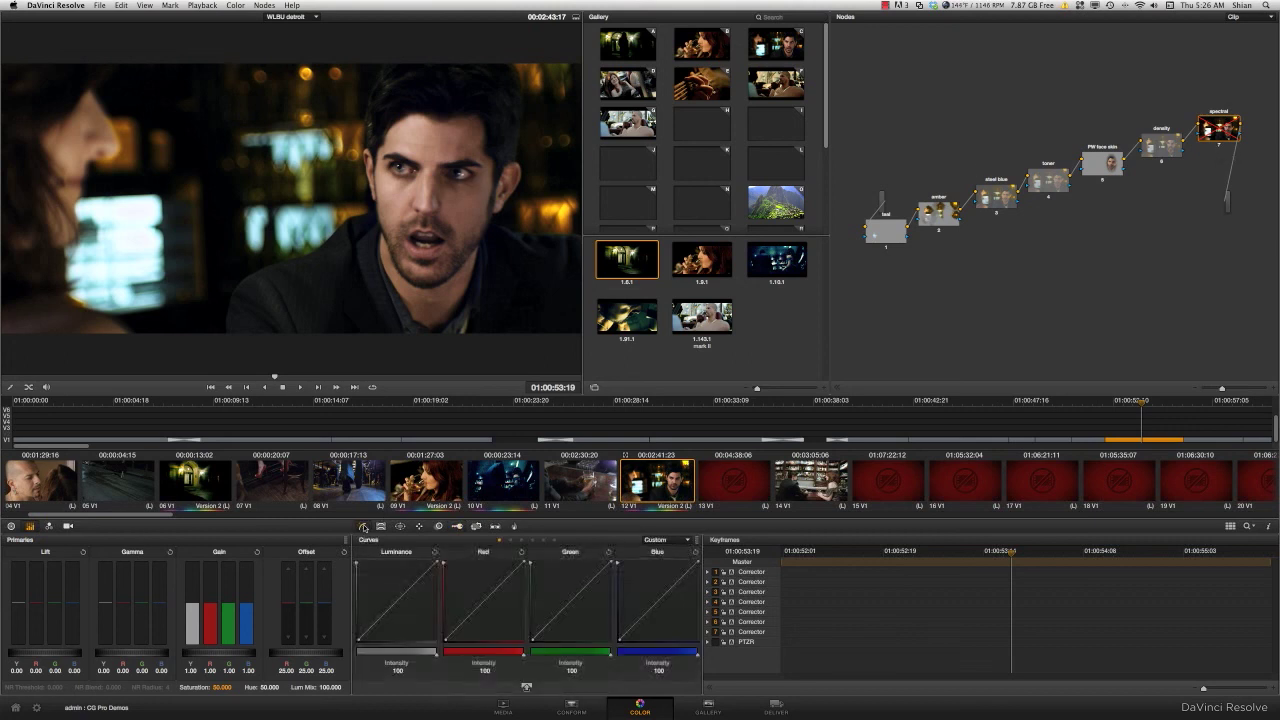
{"action": "left_click", "coordinate": [533, 541]}
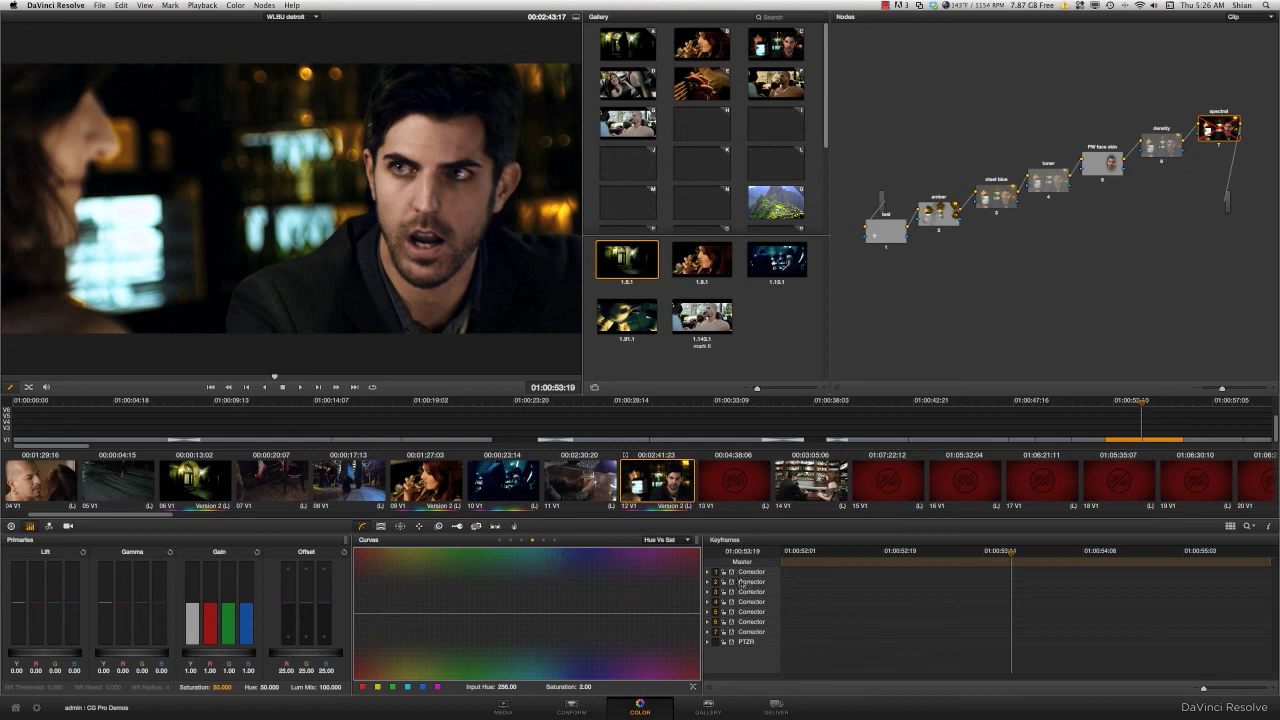
{"action": "left_click", "coordinate": [1219, 146]}
{"action": "key", "text": "alt+s"}
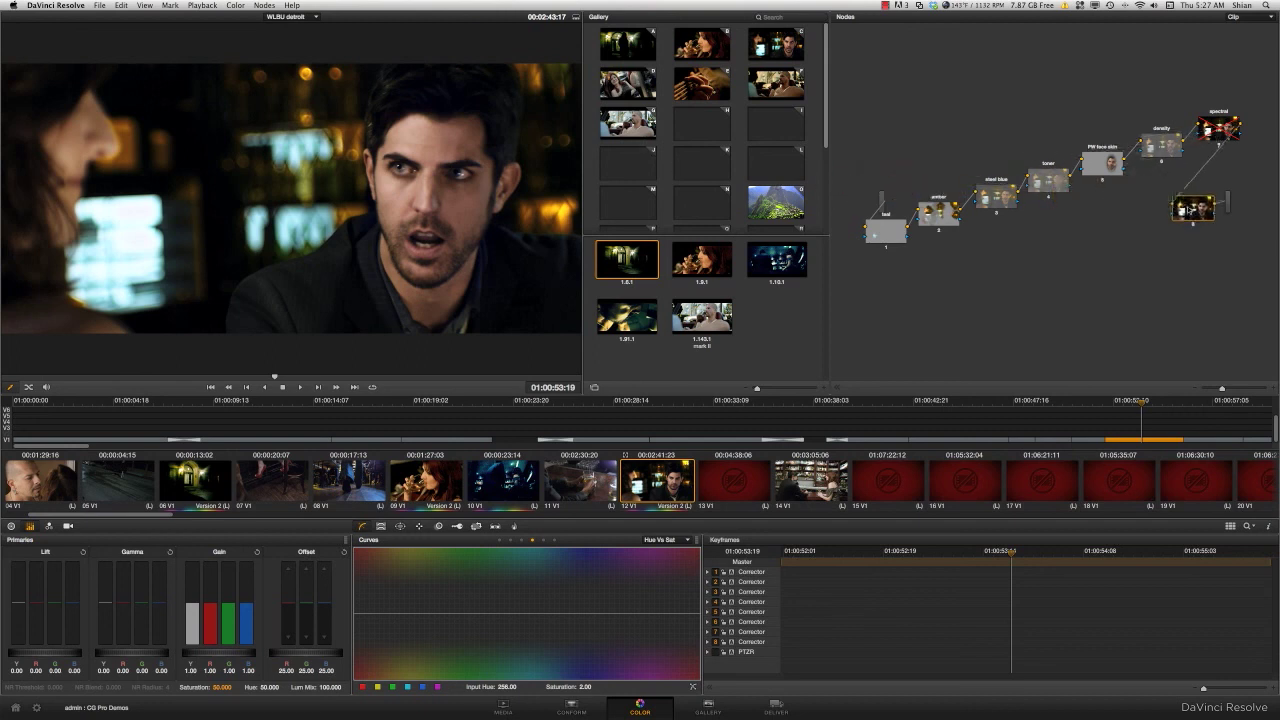
Add preset colour points to the new node's Hue Vs Sat curve and raise the yellow and green points, with anchor points beside them.
{"action": "left_click", "coordinate": [375, 688]}
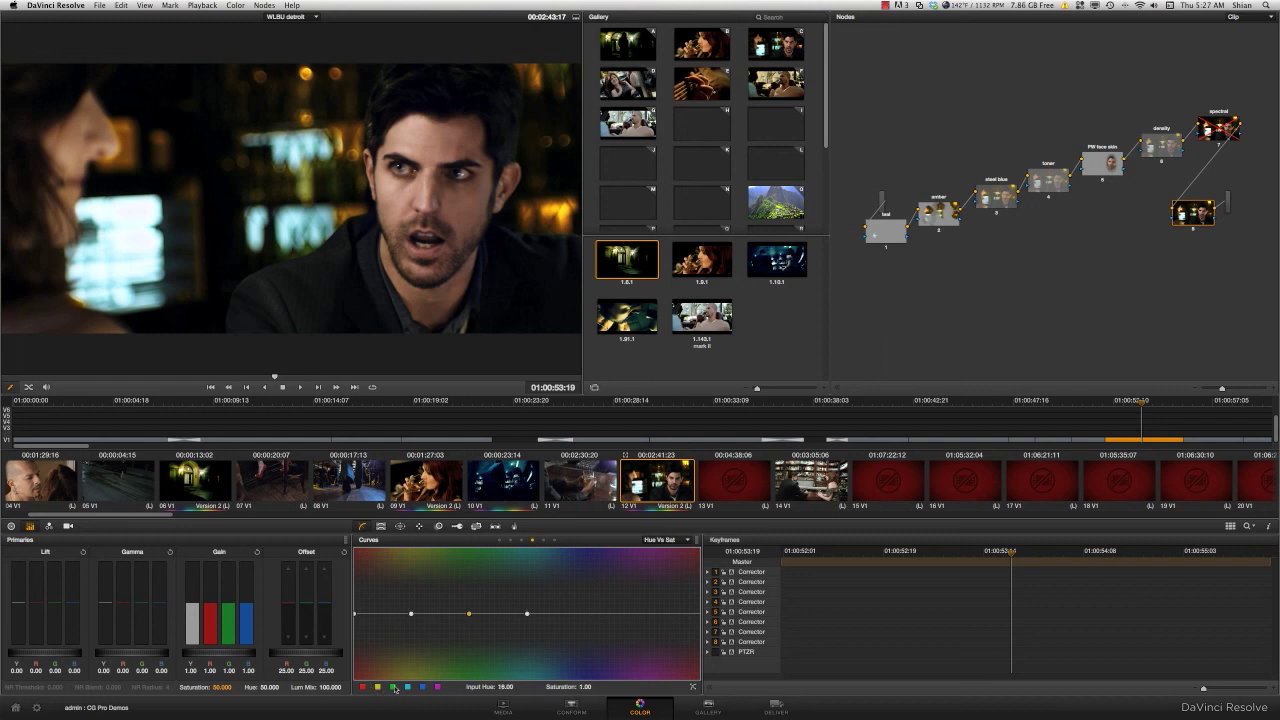
{"action": "left_click", "coordinate": [408, 688]}
{"action": "left_click_drag", "start_coordinate": [411, 612], "coordinate": [412, 597]}
{"action": "left_click", "coordinate": [437, 609]}
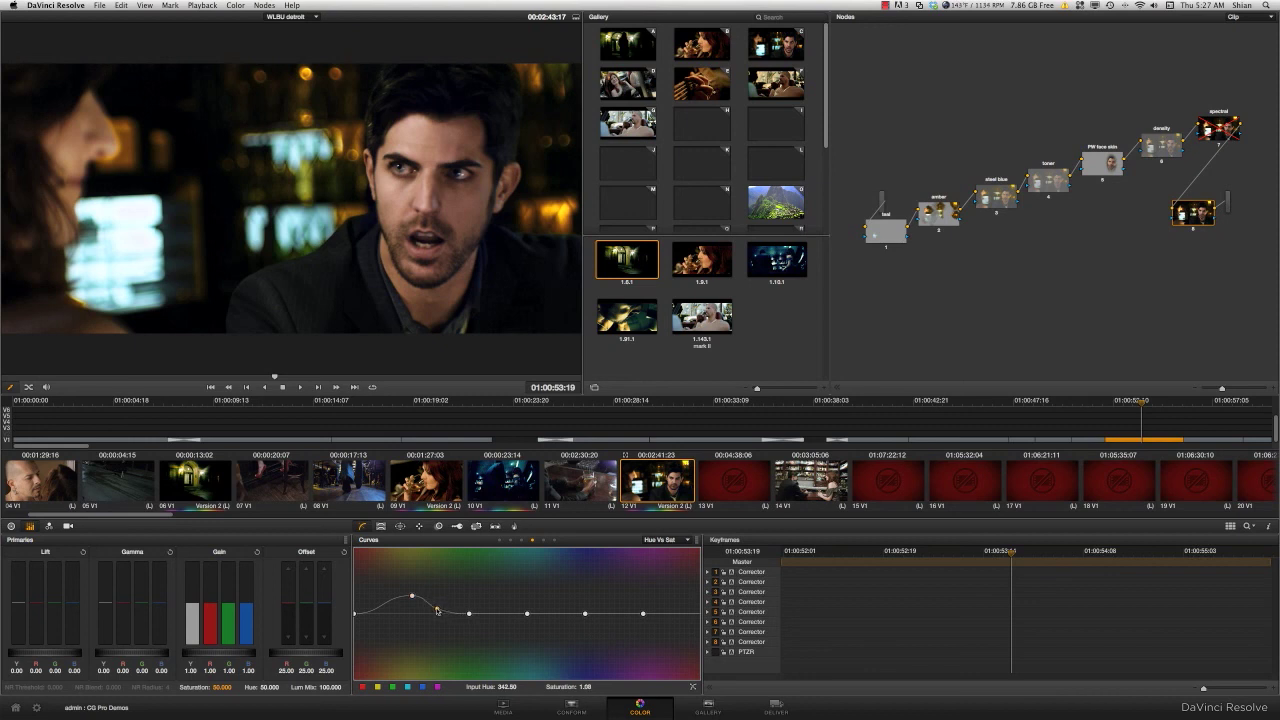
{"action": "left_click", "coordinate": [494, 613]}
{"action": "left_click_drag", "start_coordinate": [469, 613], "coordinate": [470, 601]}
Raise the Hue Vs Sat curve between cyan and blue, anchor it around that peak and near magenta, and lower red to 0.94.
{"action": "left_click", "coordinate": [597, 616]}
{"action": "left_click_drag", "start_coordinate": [585, 614], "coordinate": [559, 602]}
{"action": "left_click", "coordinate": [678, 615]}
{"action": "left_click", "coordinate": [693, 617]}
{"action": "left_click_drag", "start_coordinate": [354, 614], "coordinate": [353, 621]}
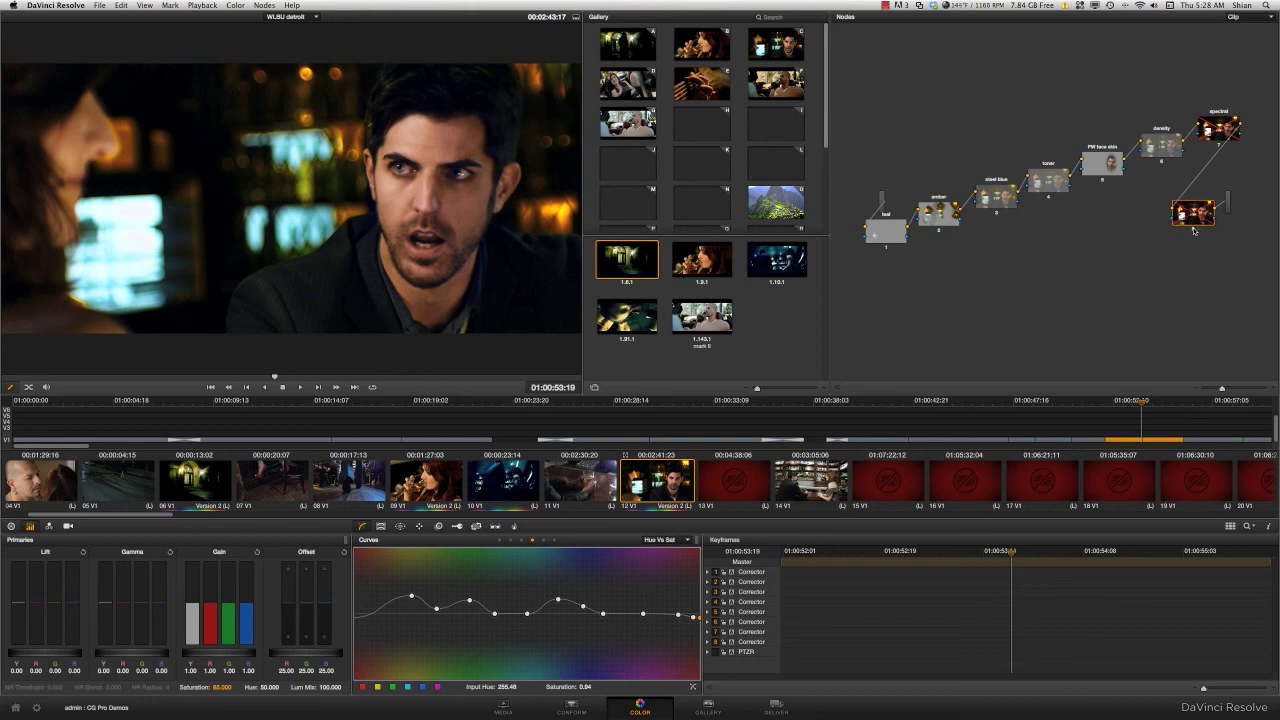
Compare the shot with only the spectral node enabled against only the new Hue Vs Sat node enabled.
{"action": "left_click", "coordinate": [1219, 146]}
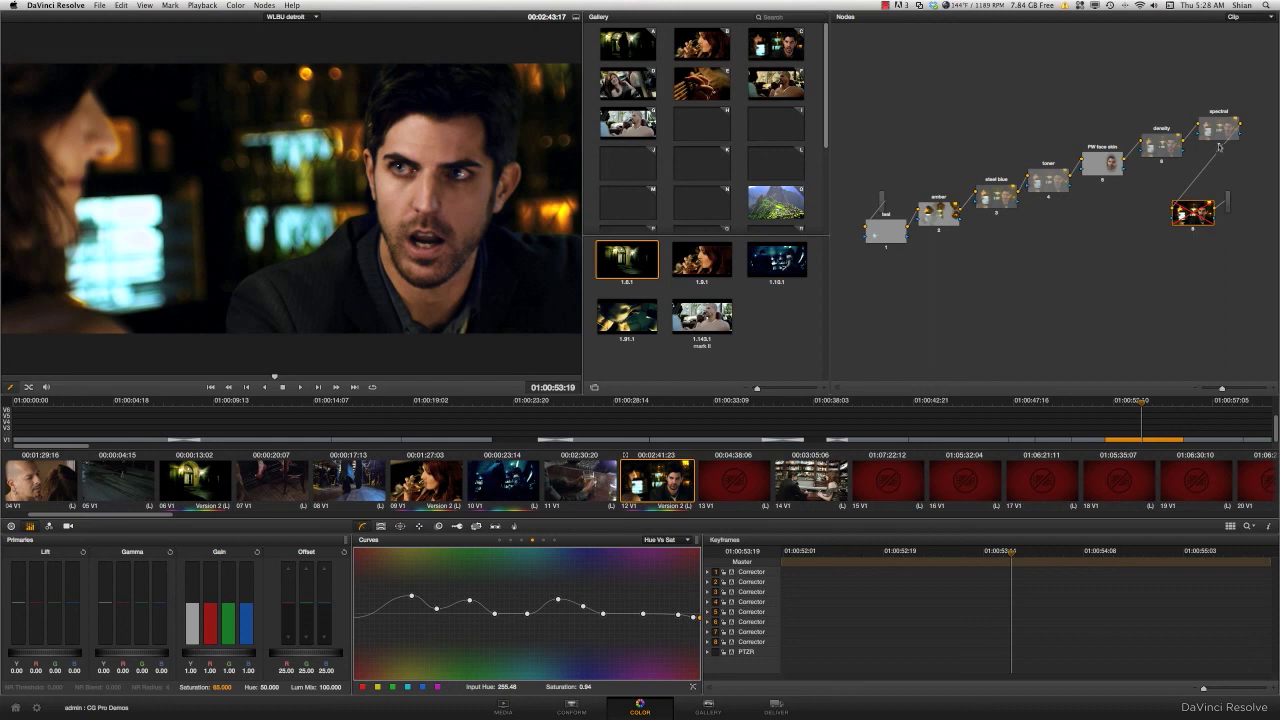
{"action": "left_click_drag", "start_coordinate": [1212, 153], "coordinate": [1215, 148]}
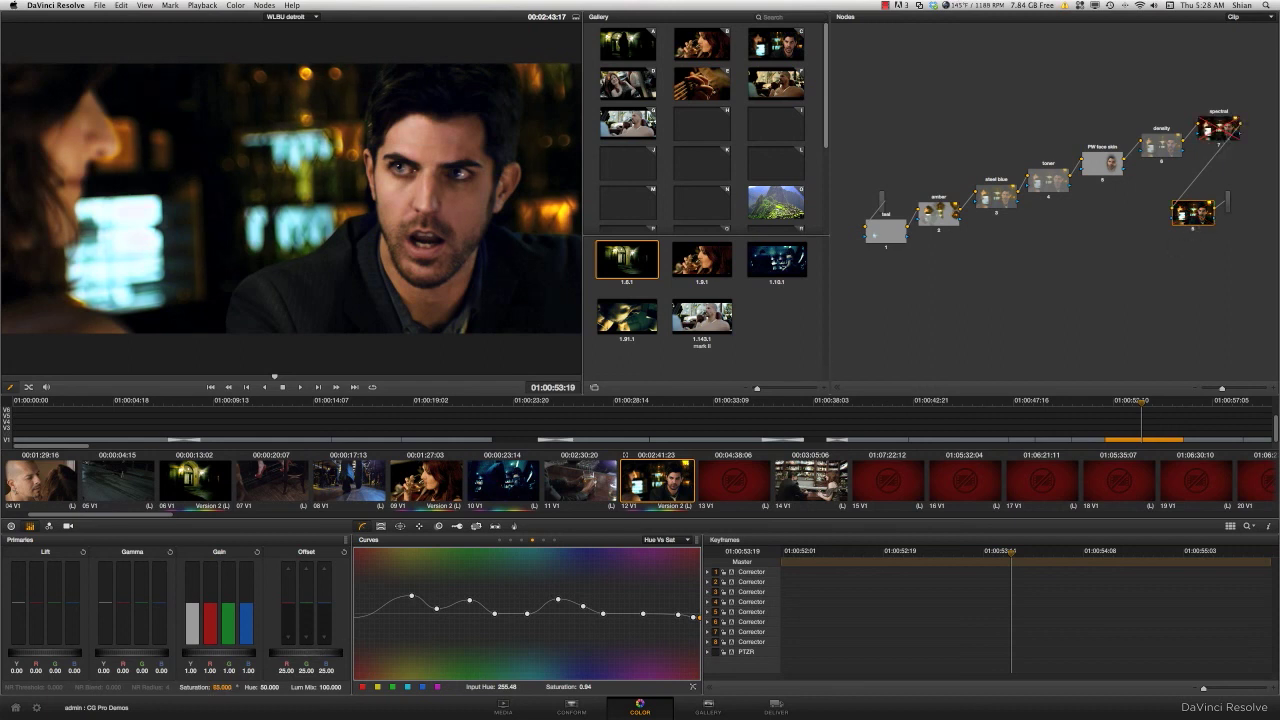
Set the new node's saturation to 94.2 and its key output gain to 0.712.
{"action": "left_click_drag", "start_coordinate": [222, 687], "coordinate": [240, 687]}
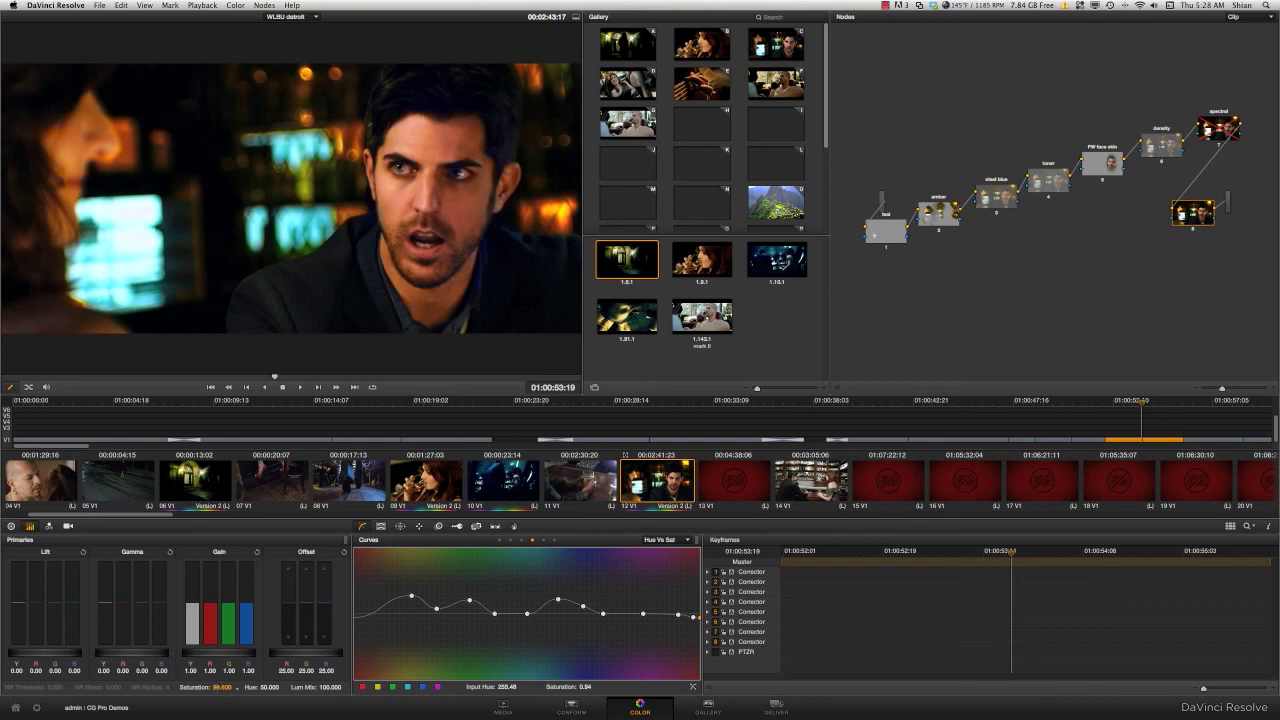
{"action": "left_click_drag", "start_coordinate": [222, 687], "coordinate": [214, 687]}
{"action": "left_click", "coordinate": [457, 527]}
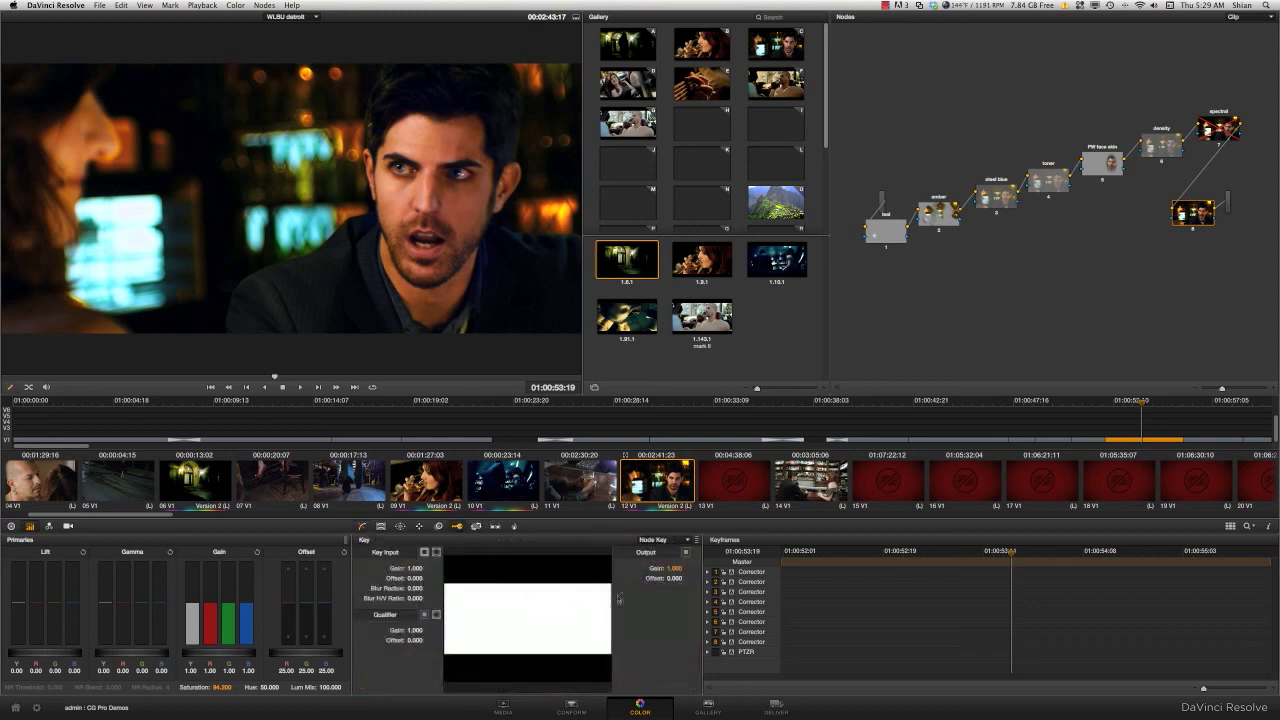
{"action": "left_click_drag", "start_coordinate": [674, 568], "coordinate": [618, 568]}
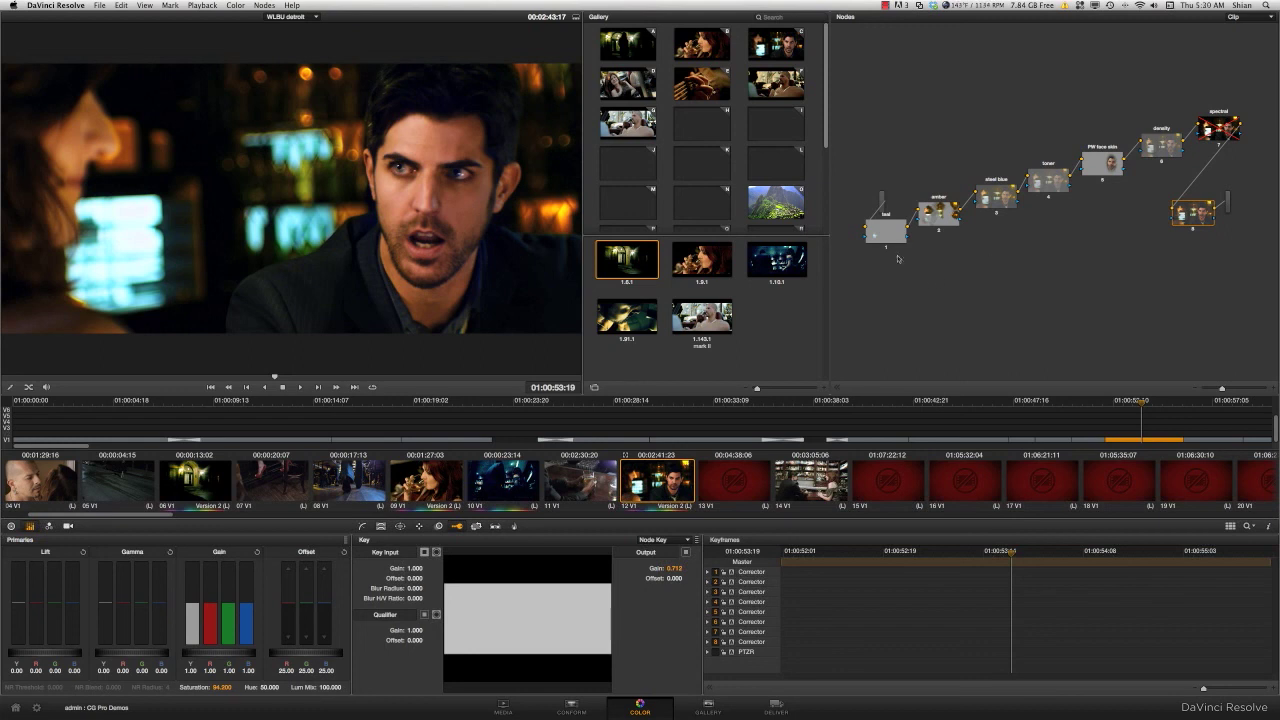
Shift the bal and amber nodes slightly within the node graph.
{"action": "left_click_drag", "start_coordinate": [887, 236], "coordinate": [891, 243]}
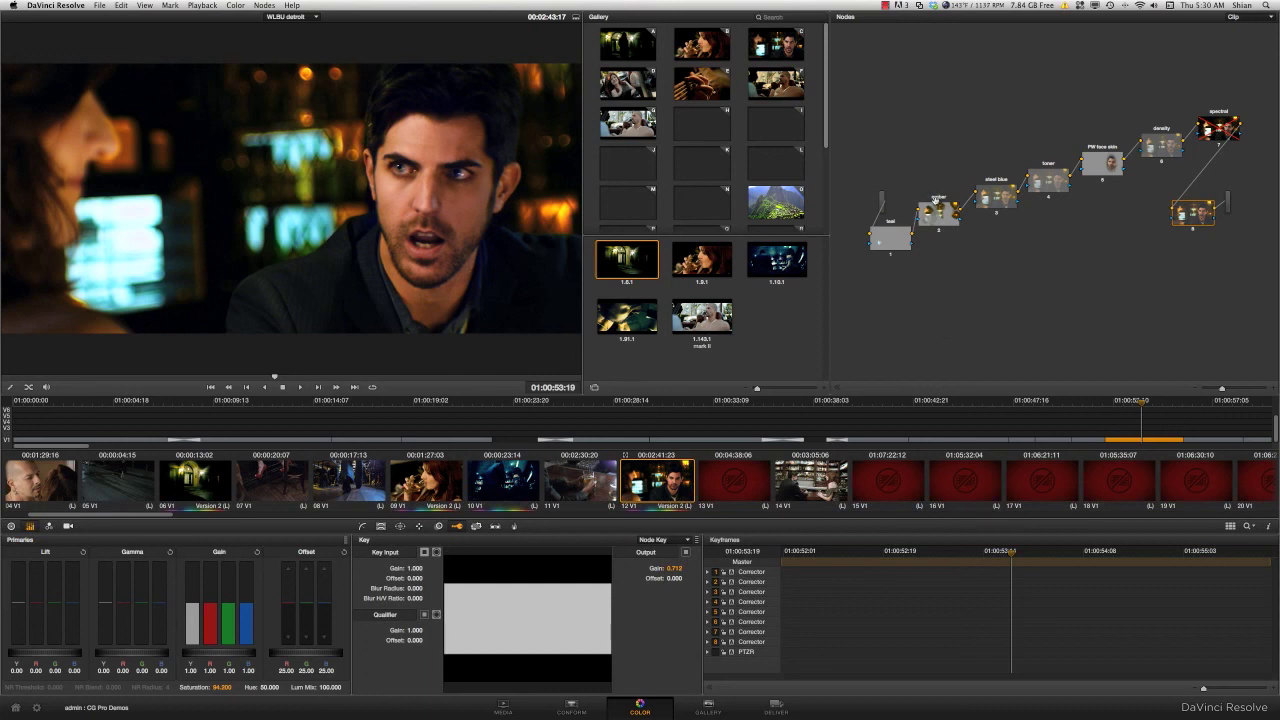
{"action": "left_click_drag", "start_coordinate": [937, 211], "coordinate": [942, 213]}
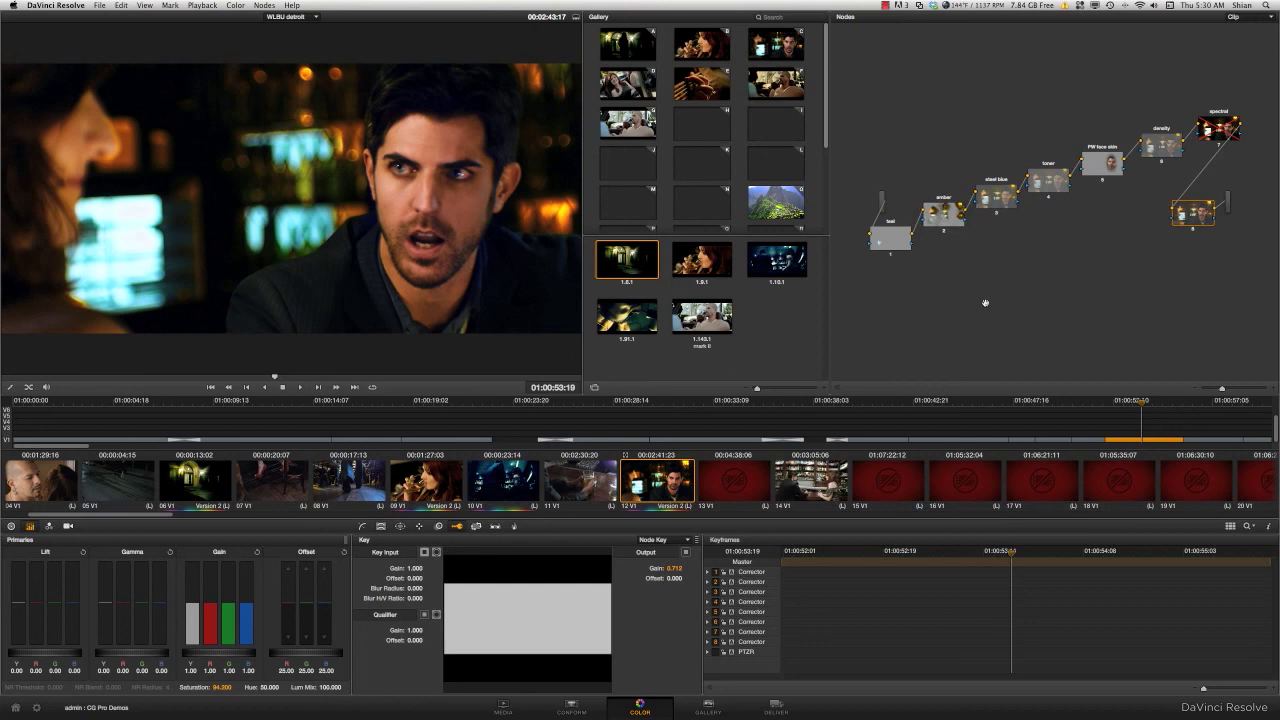